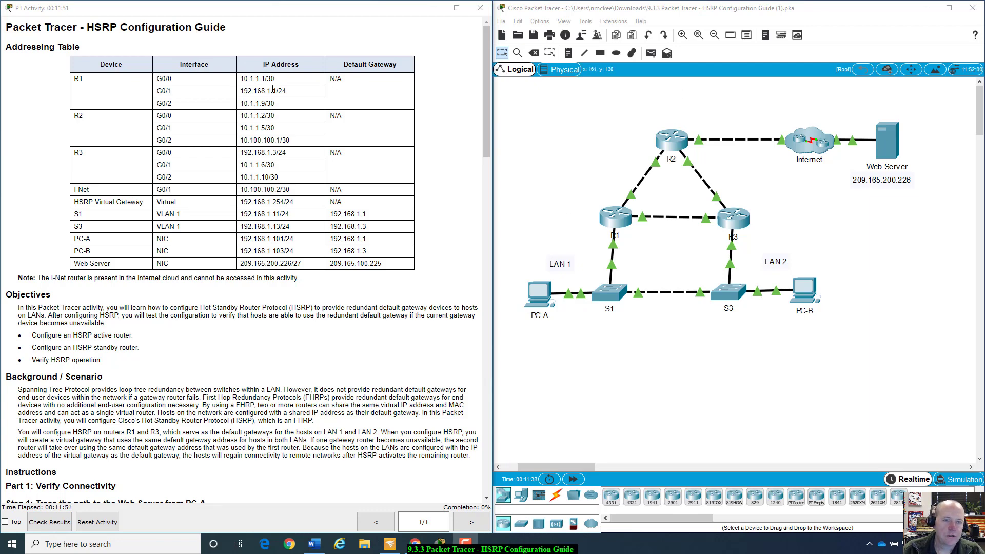
- Examine the addressing table's R1 and R2 interface addresses and match R2's G0/2 entry to its Internet link in the topology
left_click_drag(275, 79, 241, 78)
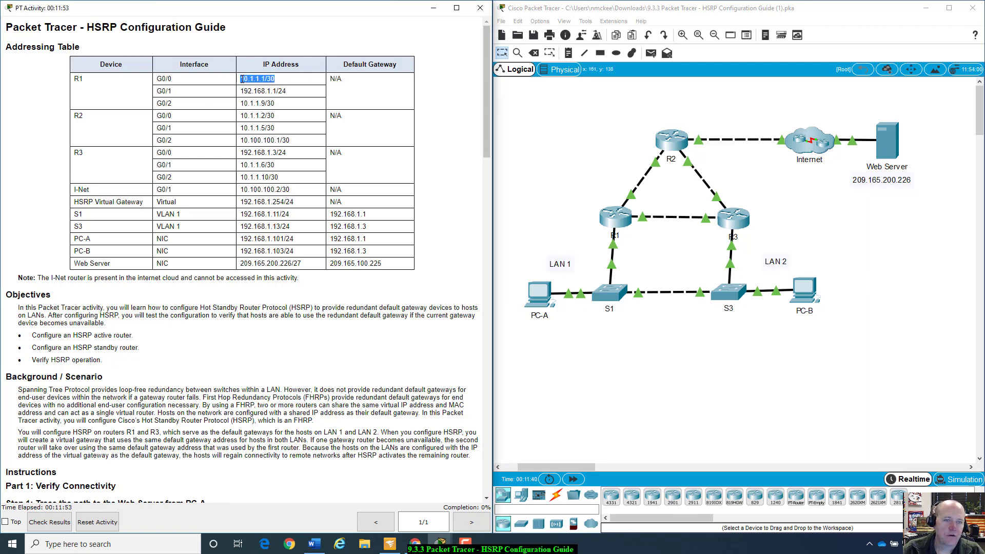
left_click(281, 80)
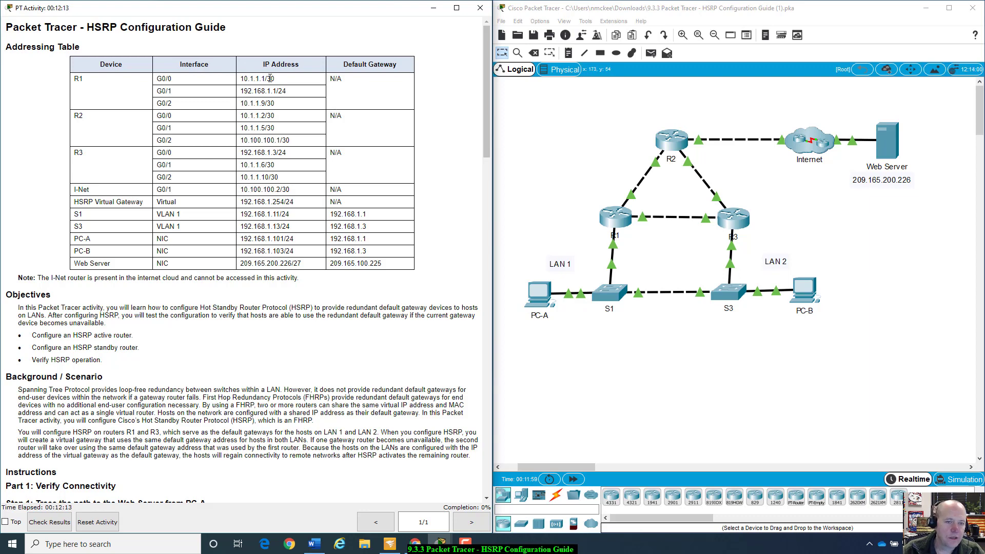
left_click_drag(242, 79, 294, 79)
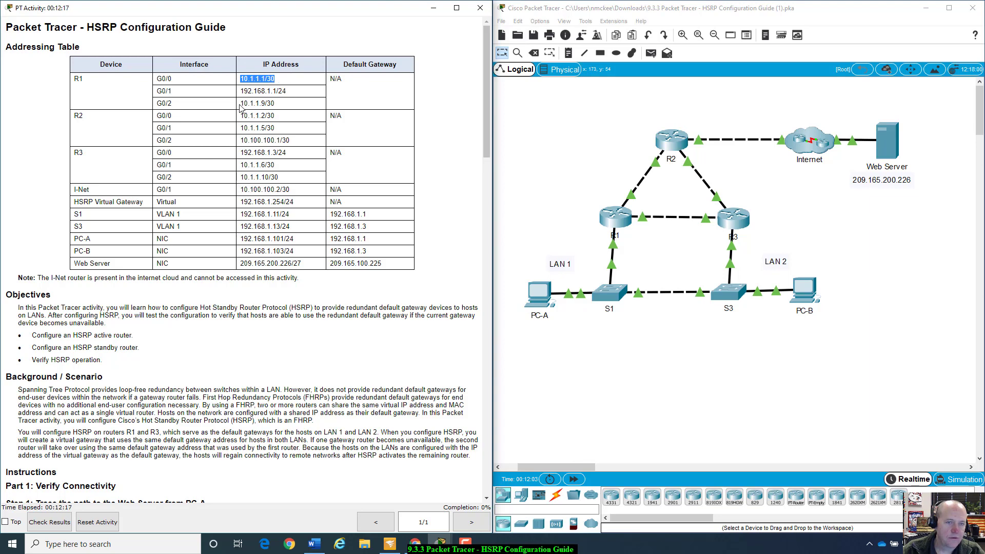
left_click_drag(242, 104, 296, 102)
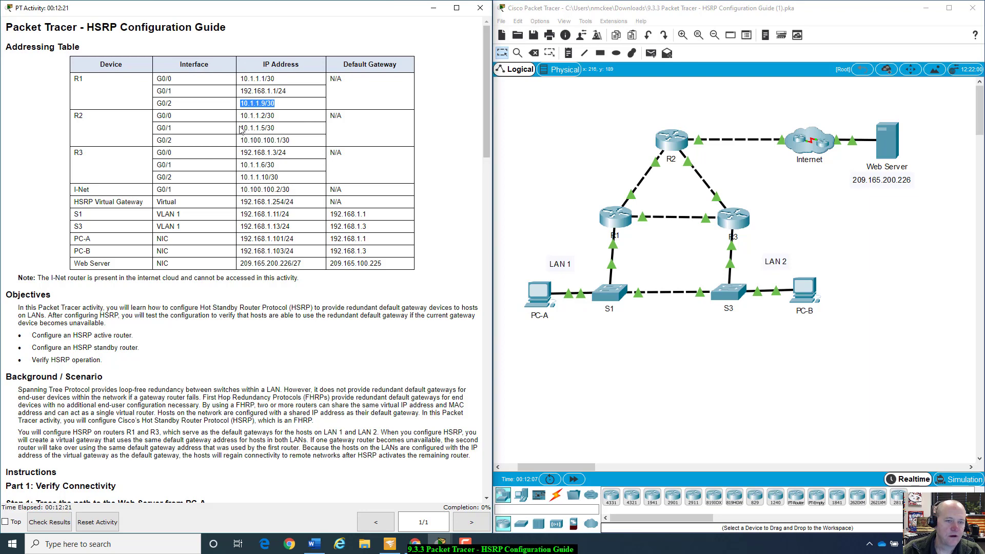
left_click_drag(244, 115, 278, 127)
left_click(280, 127)
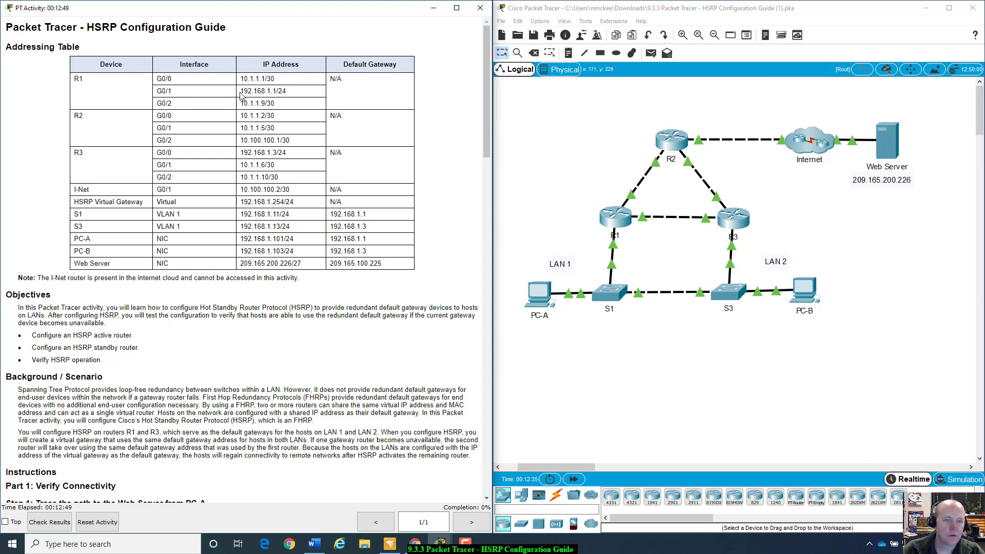
left_click_drag(240, 91, 296, 94)
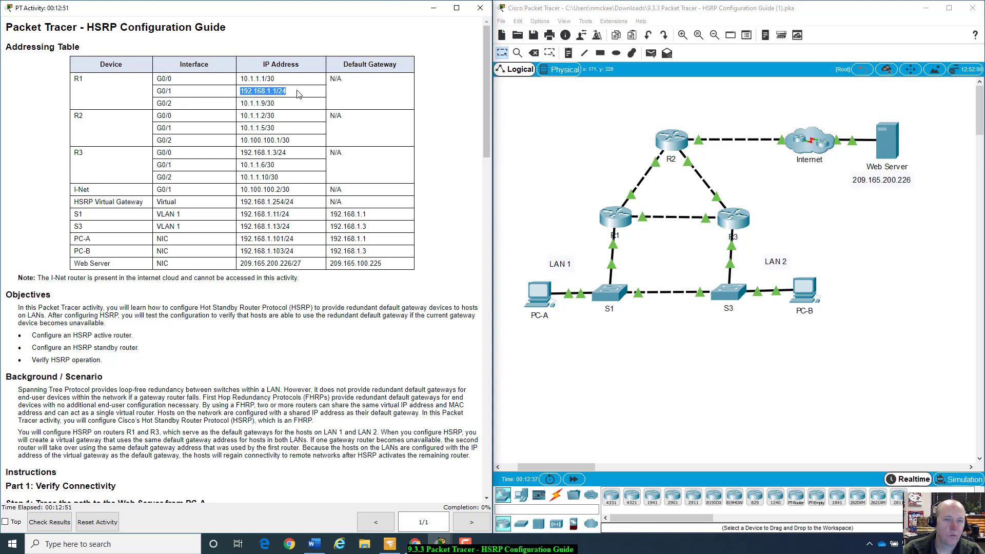
left_click(298, 94)
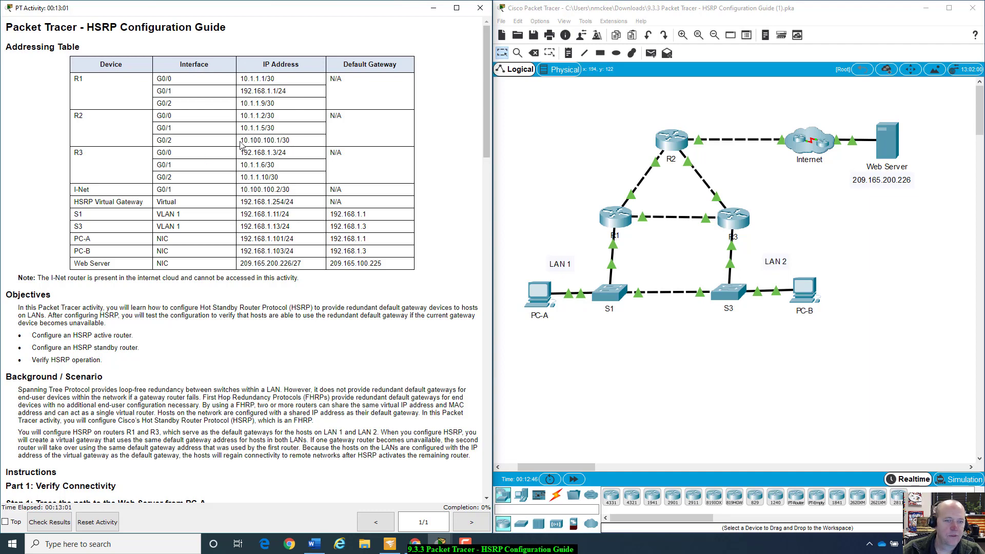
left_click_drag(242, 141, 305, 143)
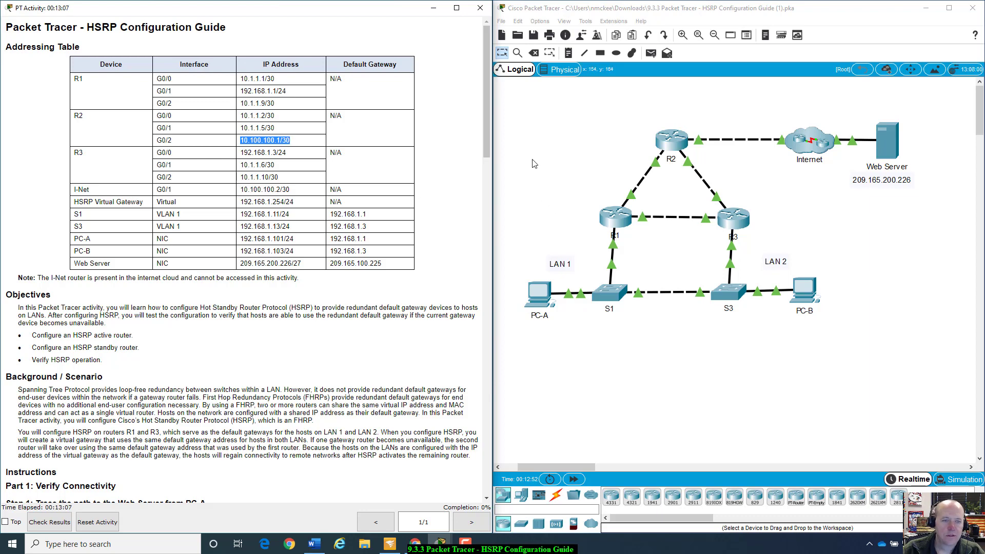
left_click(614, 165)
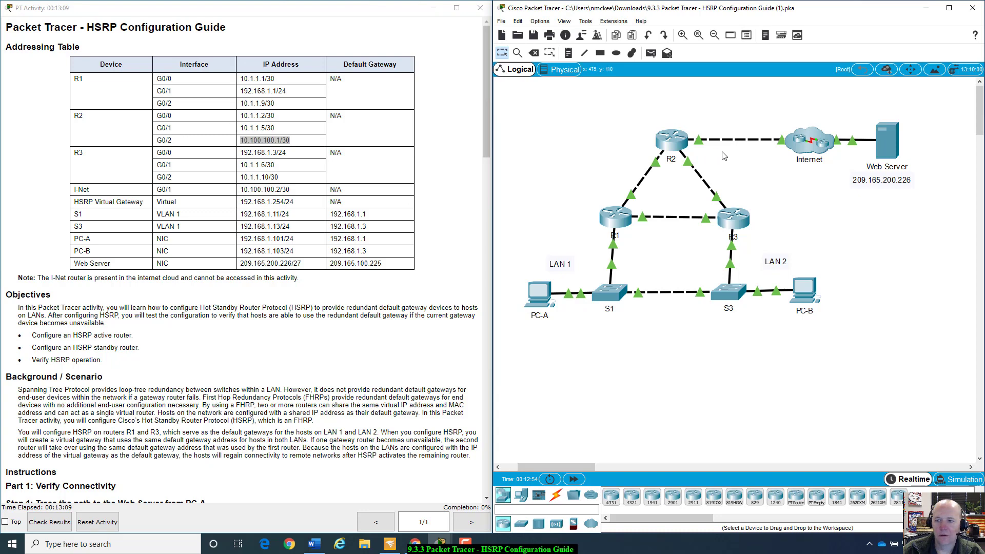
mouse_move(700, 144)
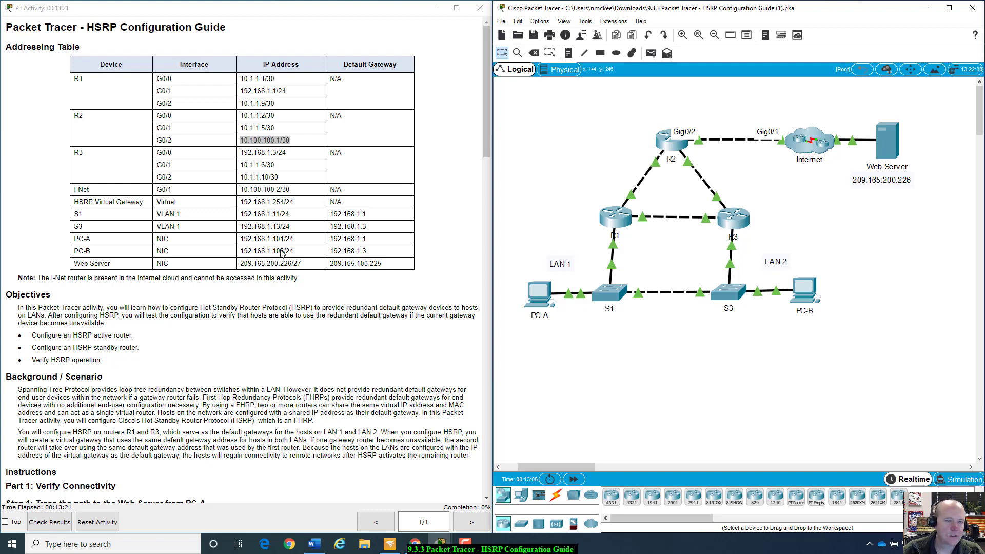
- Review the R3 G0/1 and G0/2 addresses and the I-Net router's row in the addressing table
left_click_drag(242, 166, 291, 178)
left_click(258, 150)
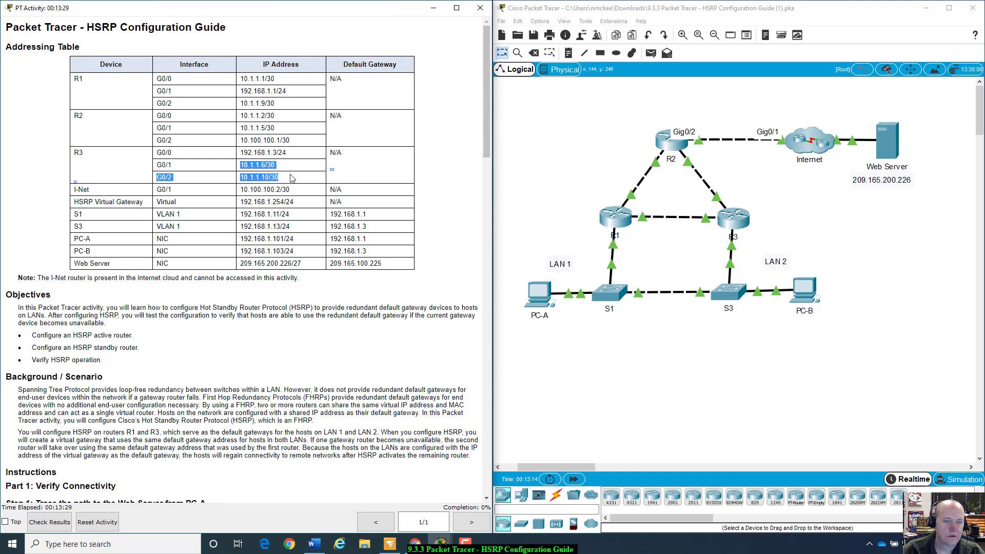
left_click(247, 190)
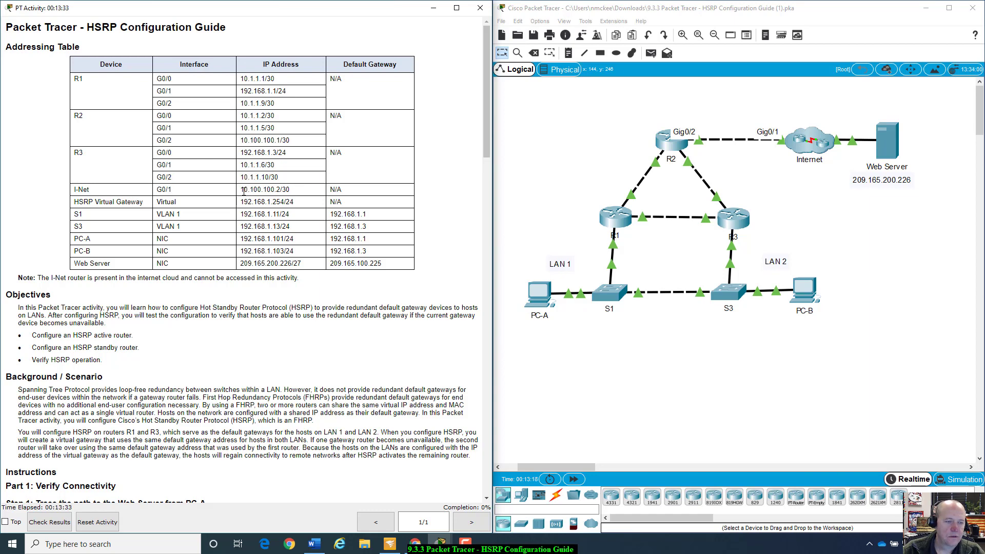
left_click_drag(241, 190, 294, 195)
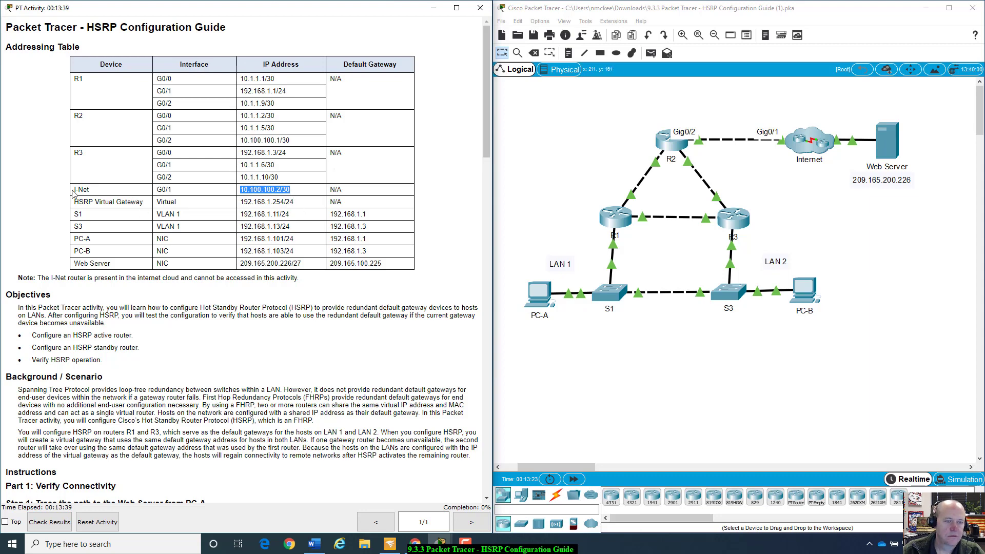
mouse_move(74, 189)
left_mouse_down()
mouse_move(125, 199)
mouse_move(354, 190)
mouse_move(60, 193)
left_mouse_up()
left_click(358, 193)
left_click(201, 189)
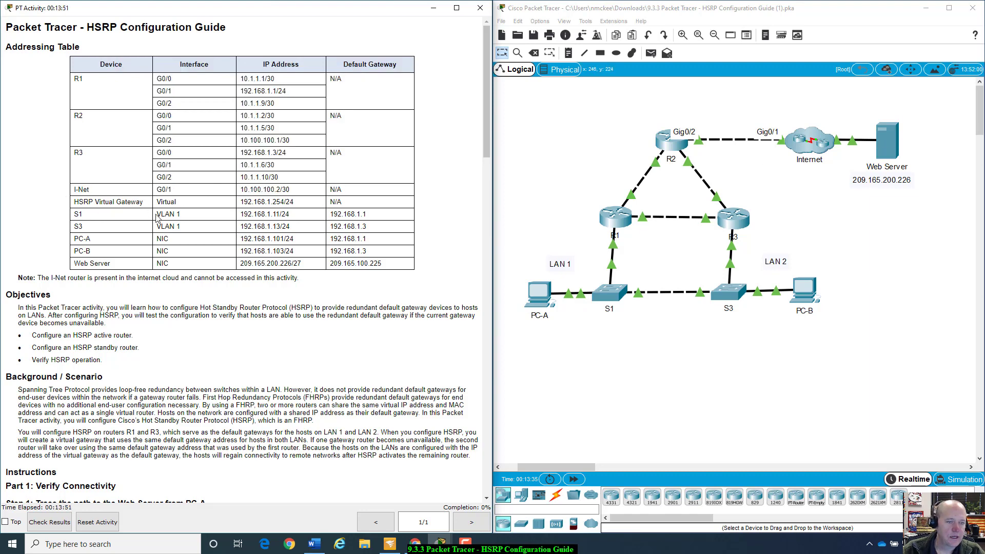
- Examine the addresses and default gateways of S1, S3, PC-A and PC-B, plus the HSRP Virtual Gateway entry
left_click_drag(157, 215, 384, 222)
left_click(248, 213)
left_click(338, 216)
left_click_drag(77, 224, 372, 227)
left_click(380, 237)
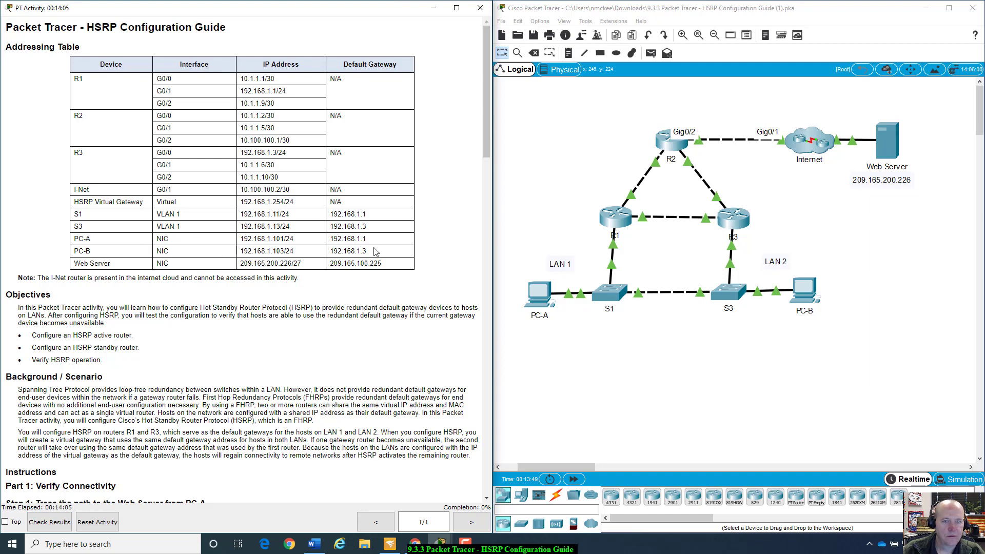
double_click(339, 240)
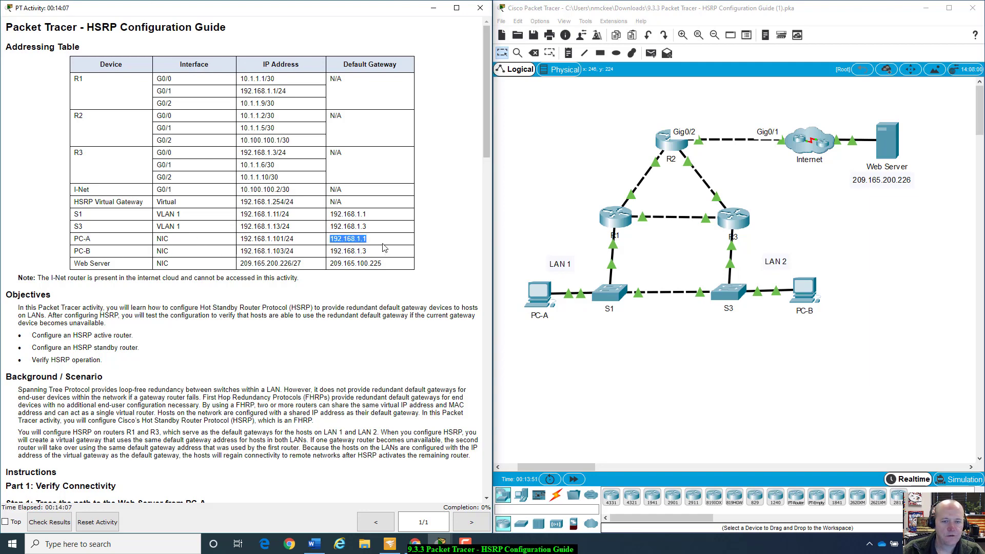
left_click(328, 257)
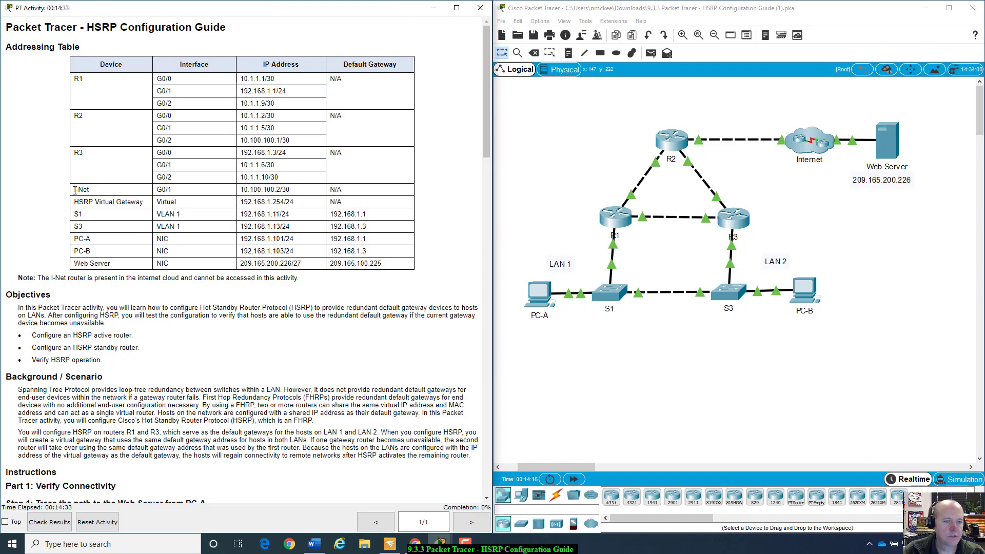
left_click_drag(77, 202, 145, 202)
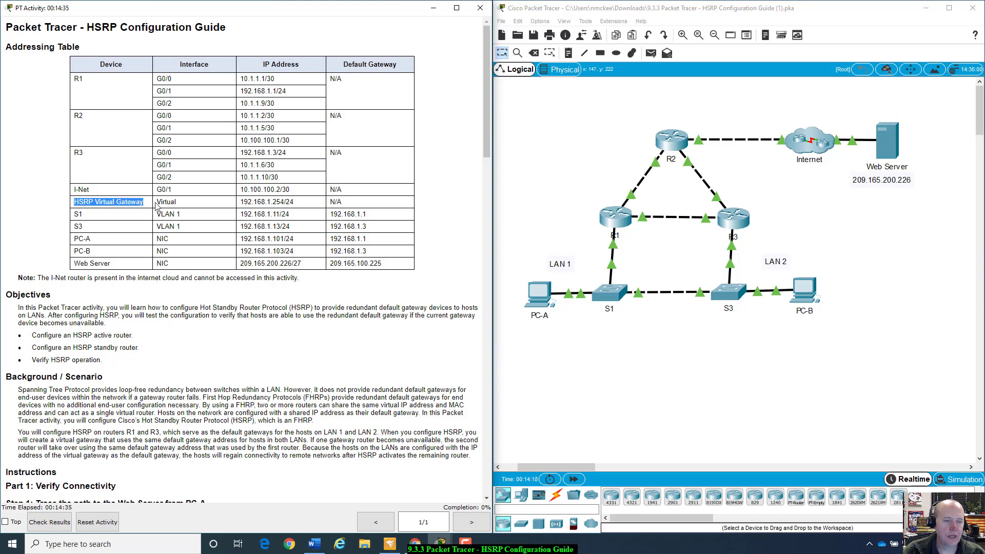
left_click(287, 215)
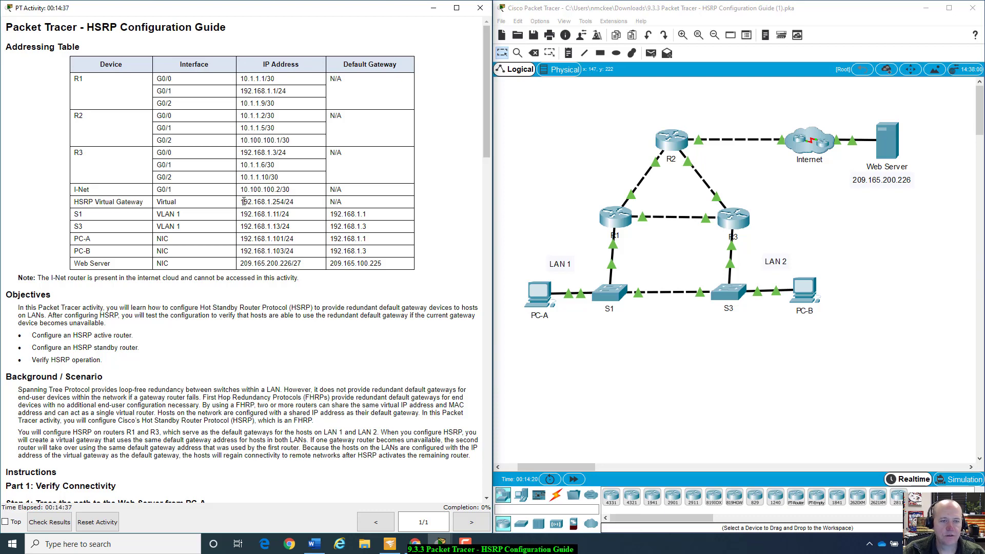
left_click_drag(241, 202, 295, 205)
left_click(297, 206)
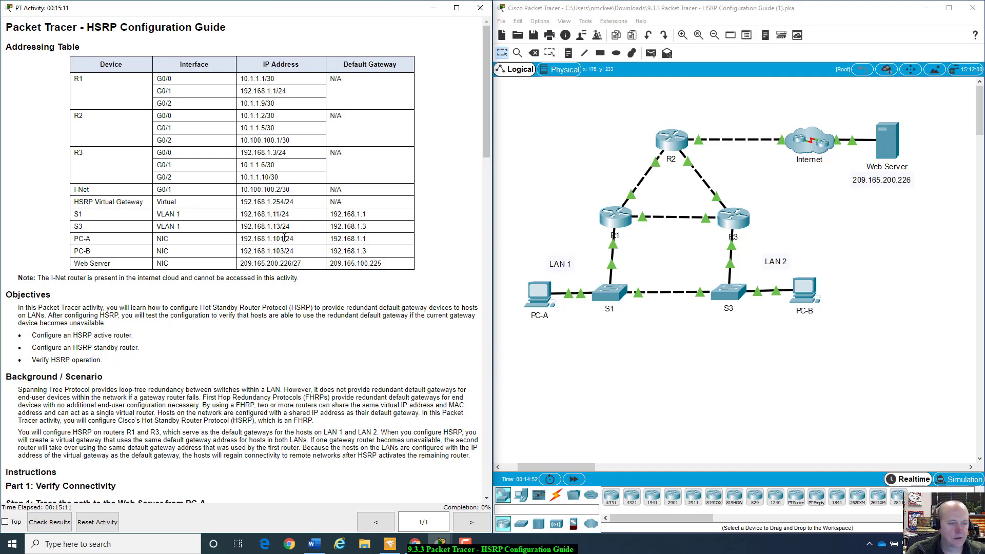
- Read the I-Net note, the Objectives and the Background / Scenario section on HSRP for R1 and R3
scroll(150, 317, "down", 5)
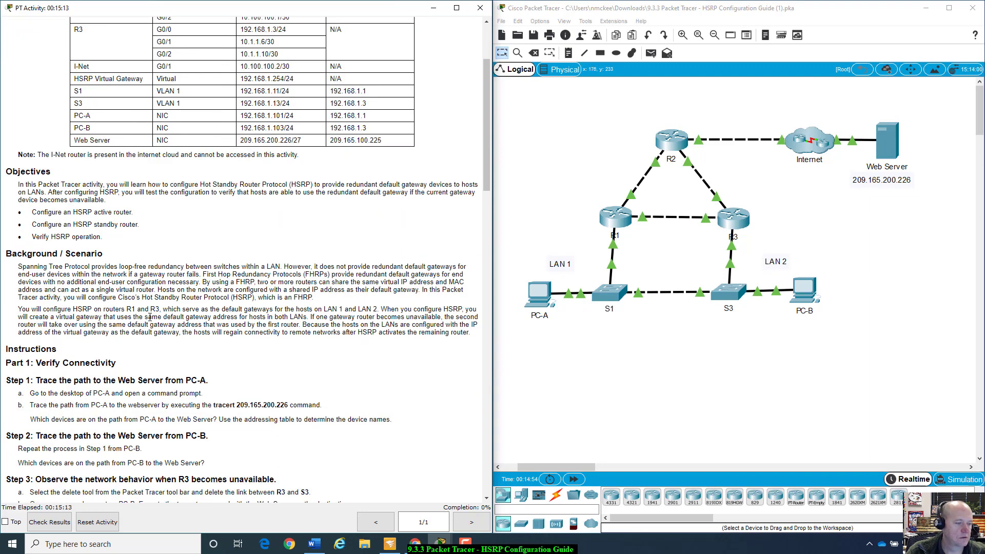
scroll(150, 317, "down", 1)
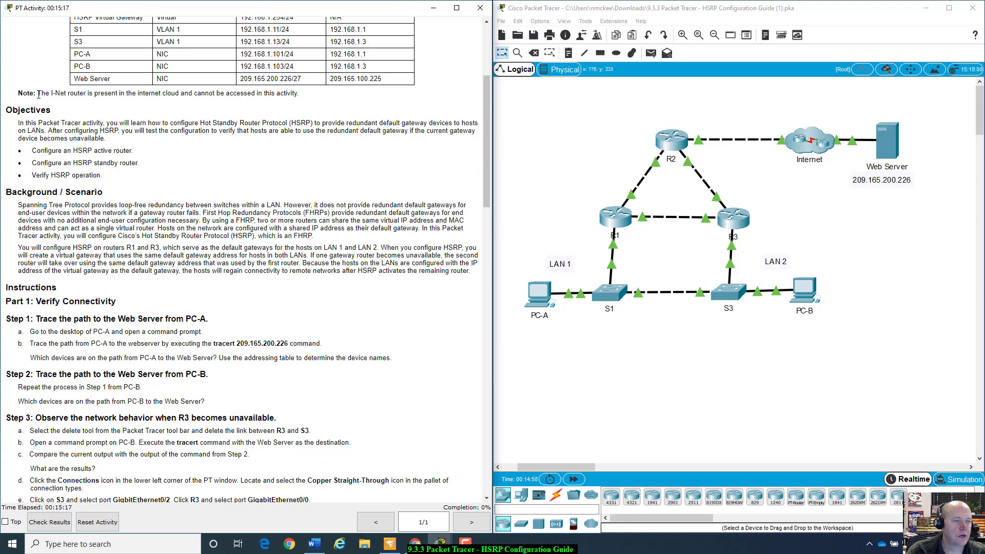
left_click_drag(38, 93, 61, 112)
left_click(87, 145)
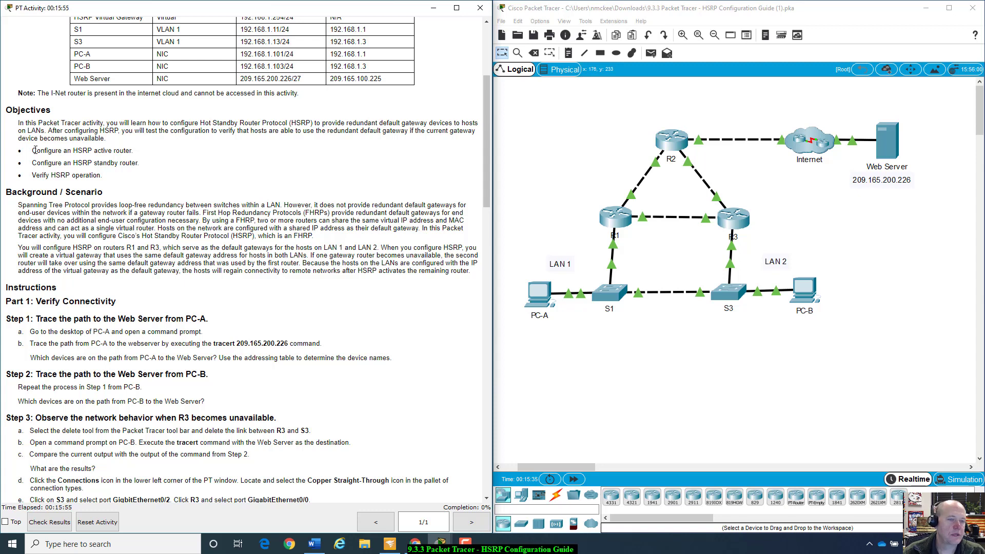
left_click_drag(30, 175, 101, 175)
left_click(109, 179)
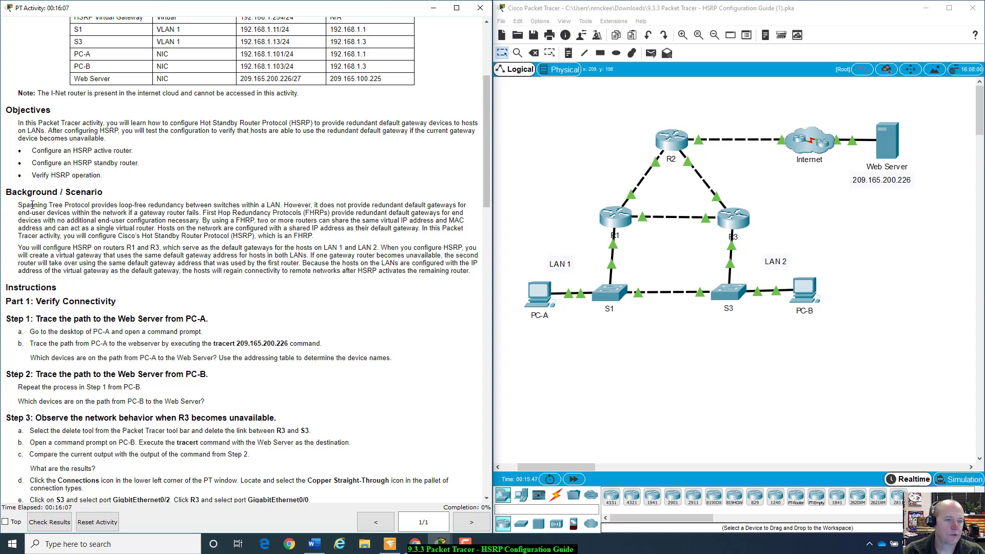
scroll(31, 252, "down", 1)
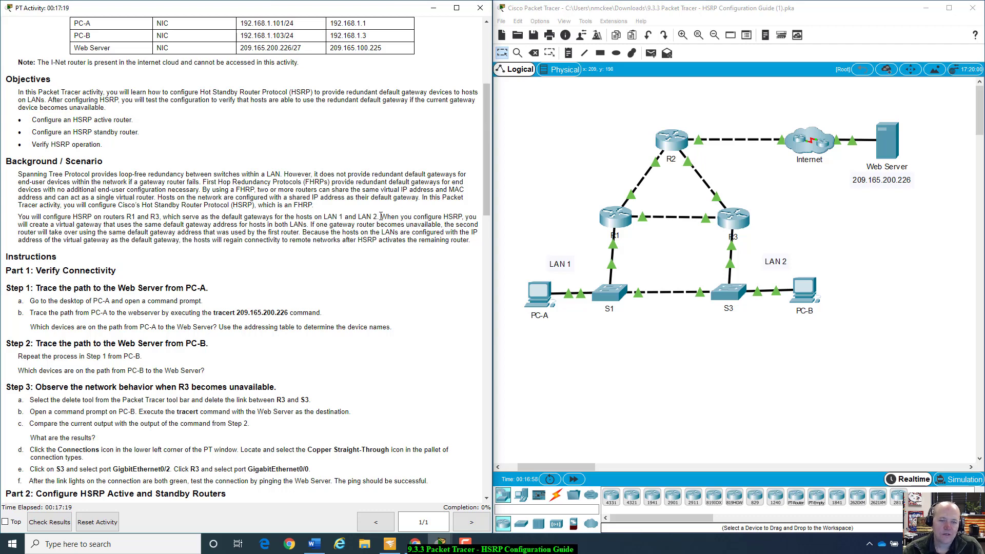
left_click_drag(380, 219, 178, 227)
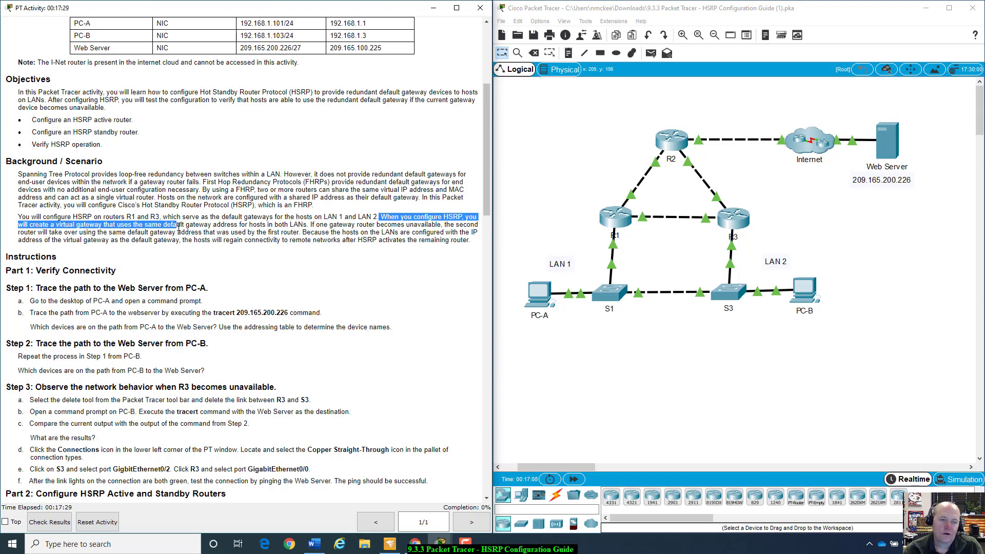
left_click(386, 218)
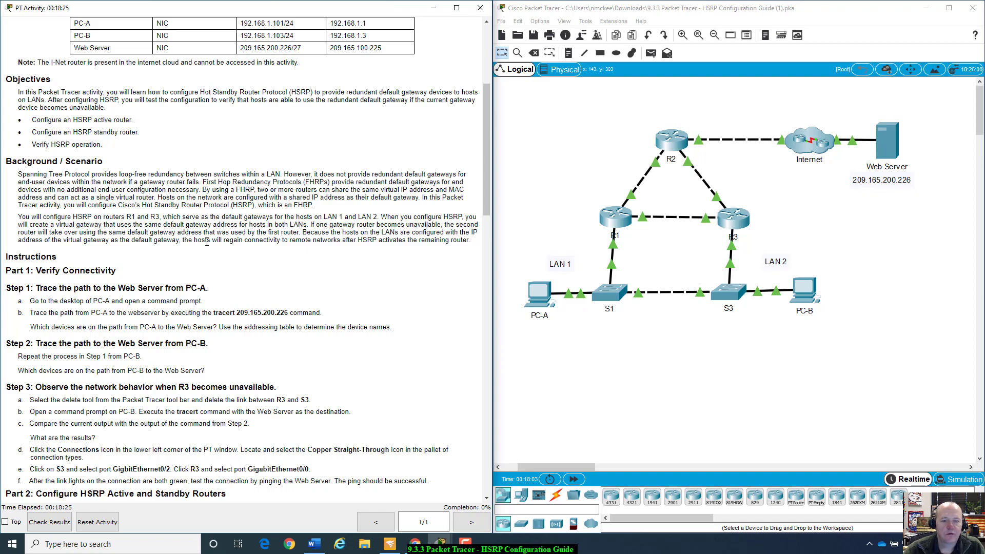
- Compare the HSRP Virtual Gateway address with the default gateways listed for PC-A and PC-B in the addressing table
scroll(206, 242, "up", 5)
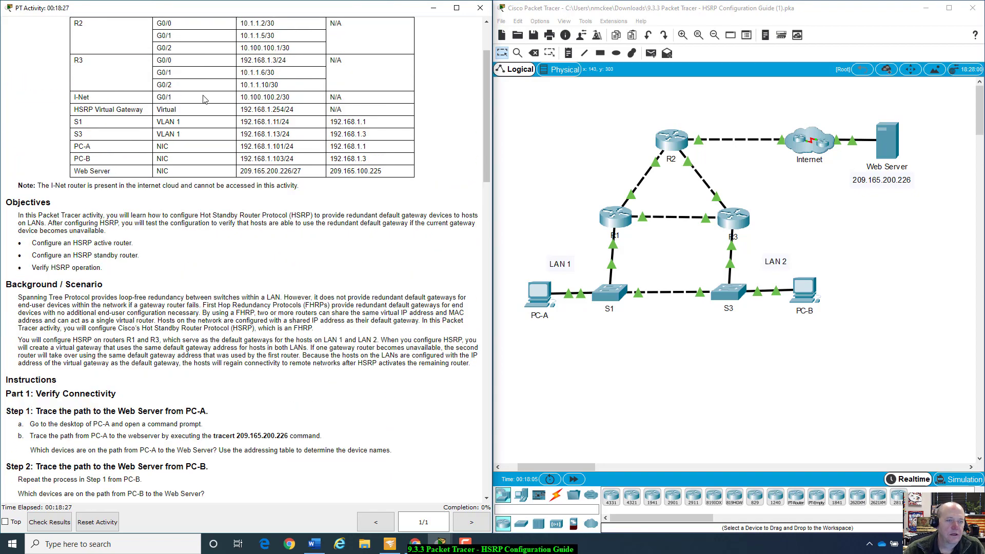
scroll(76, 114, "up", 2)
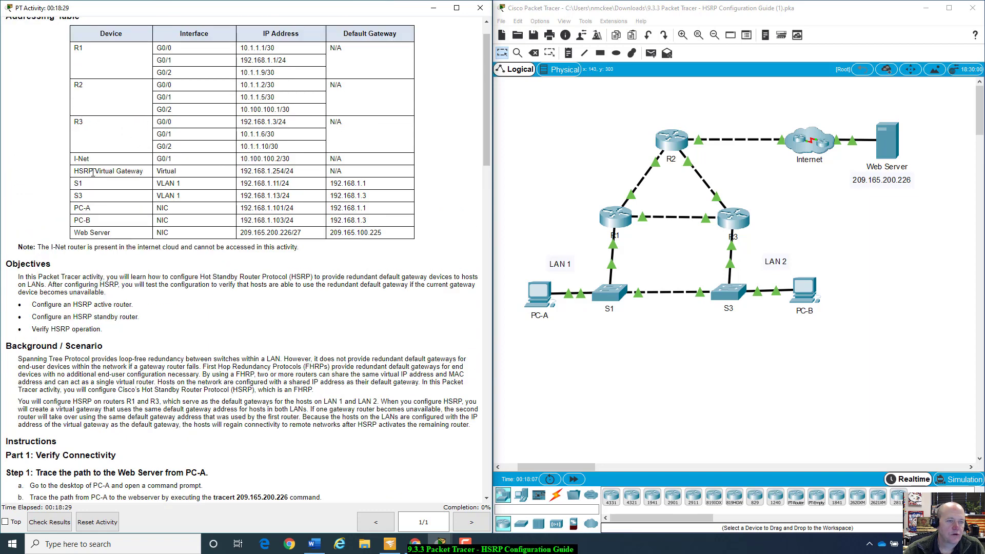
left_click_drag(74, 173, 286, 170)
left_click(285, 170)
triple_click(258, 171)
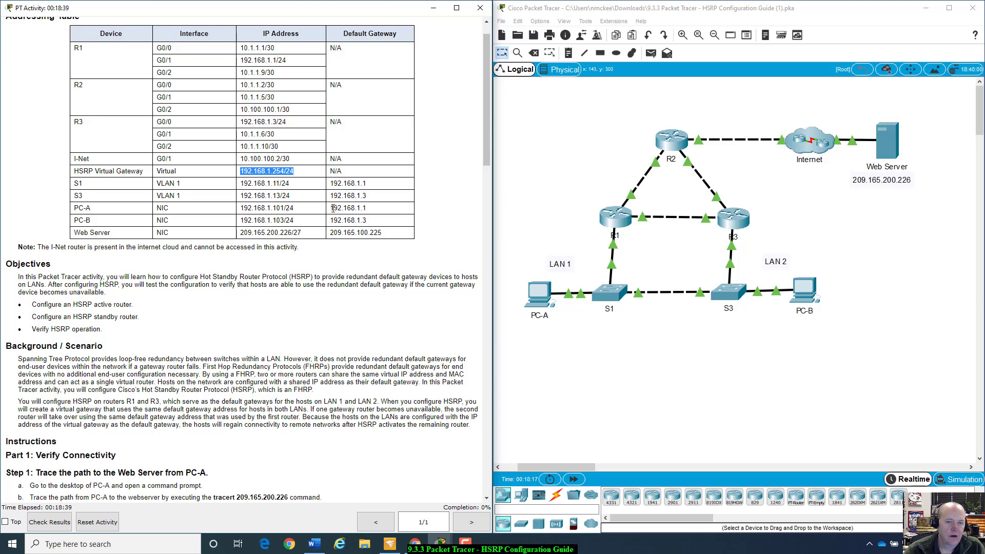
mouse_move(333, 208)
left_mouse_down()
mouse_move(365, 209)
mouse_move(377, 221)
mouse_move(336, 204)
left_mouse_up()
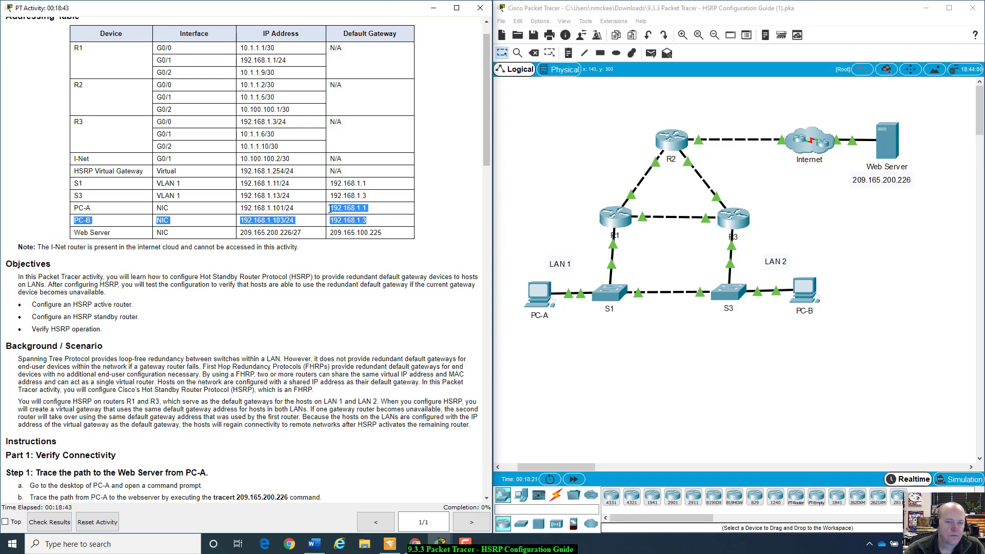
left_click(331, 209)
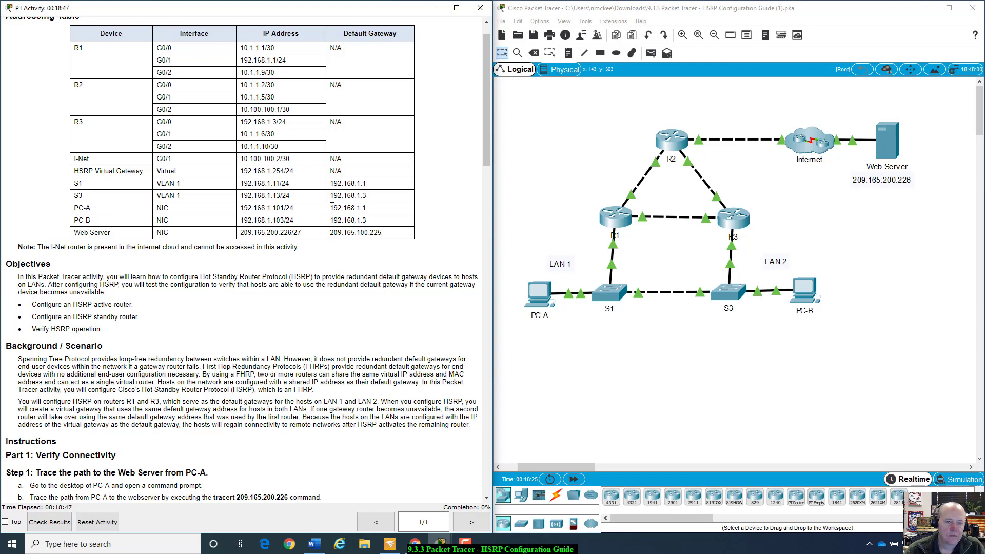
left_click_drag(332, 206, 375, 227)
left_click(375, 227)
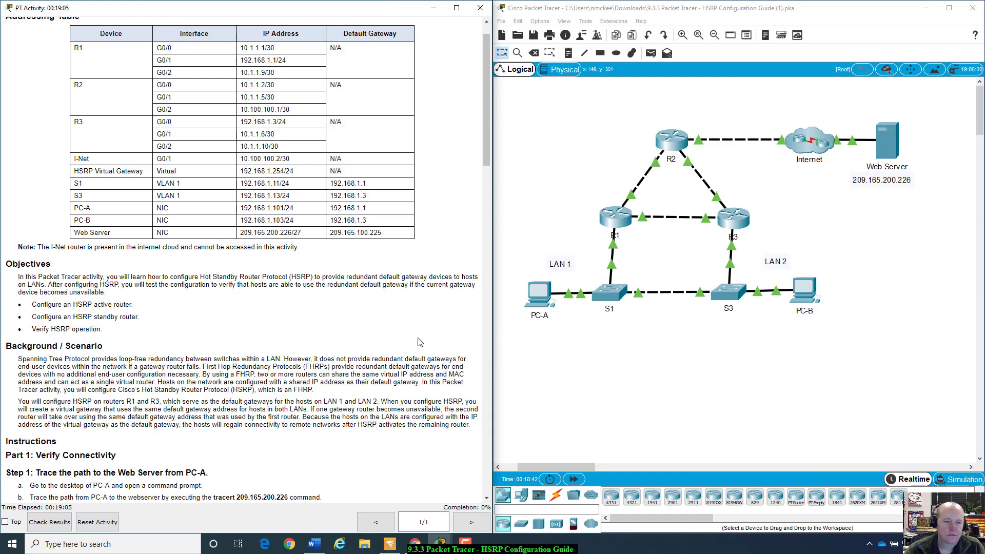
- Read the Part 1 instructions and open a command prompt on PC-A
scroll(231, 398, "down", 5)
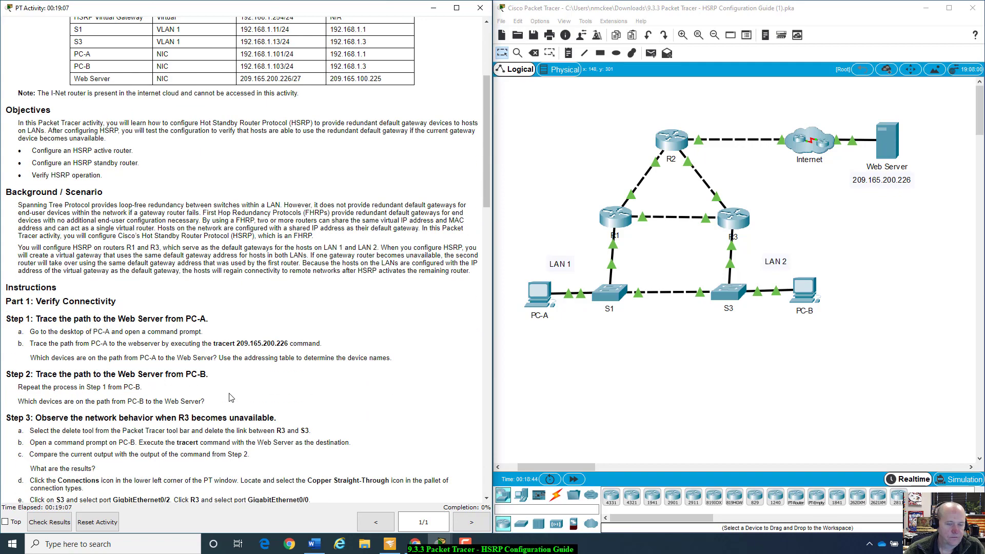
scroll(231, 398, "down", 3)
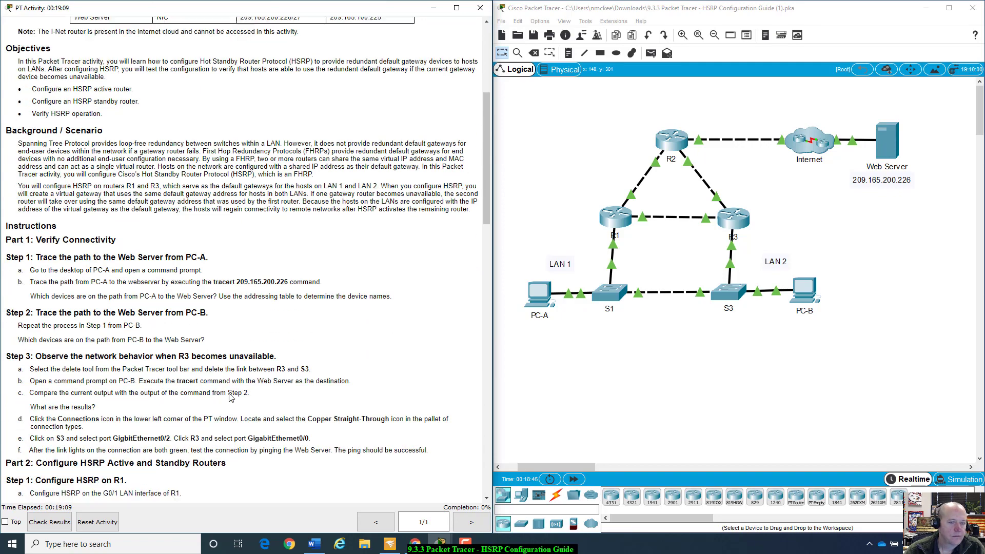
scroll(231, 394, "down", 5)
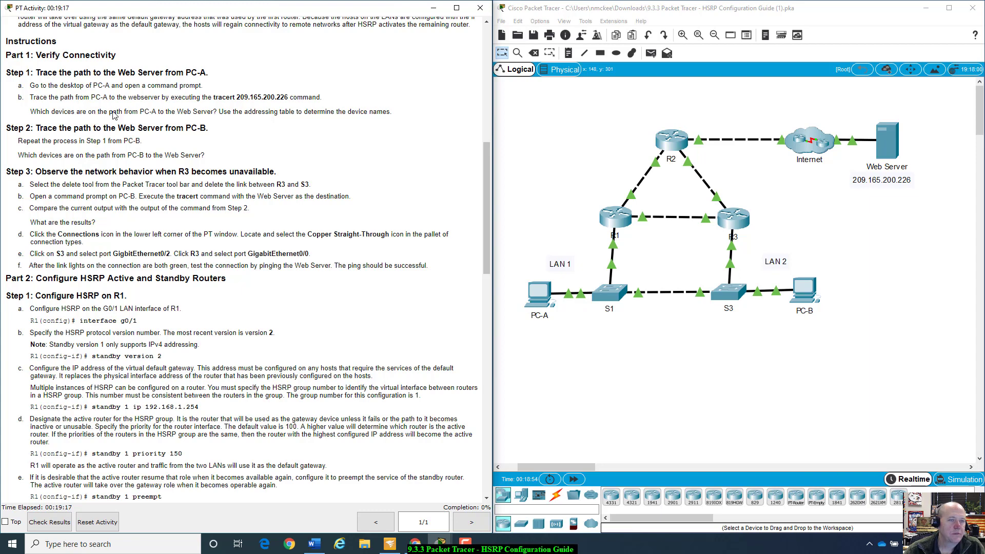
left_click(543, 306)
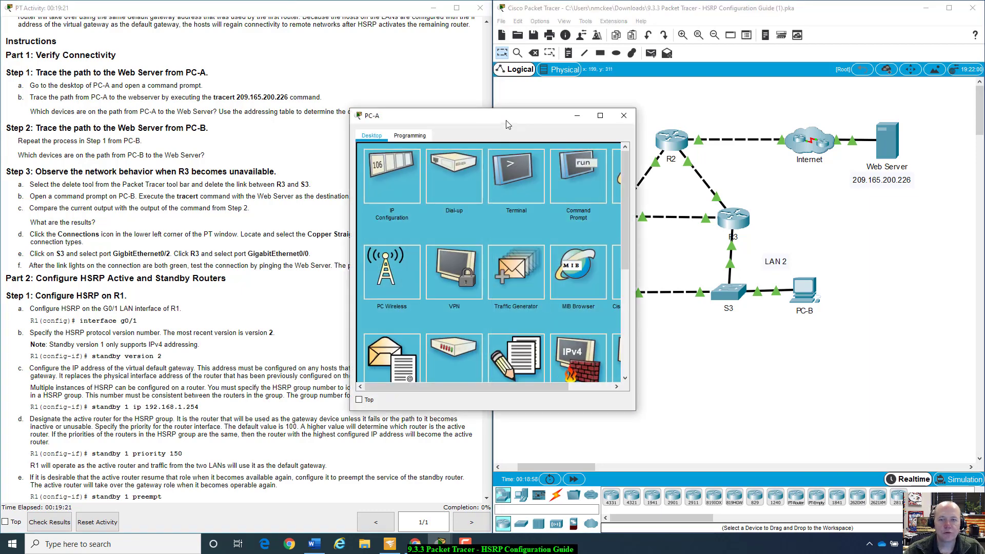
left_click_drag(506, 125, 751, 106)
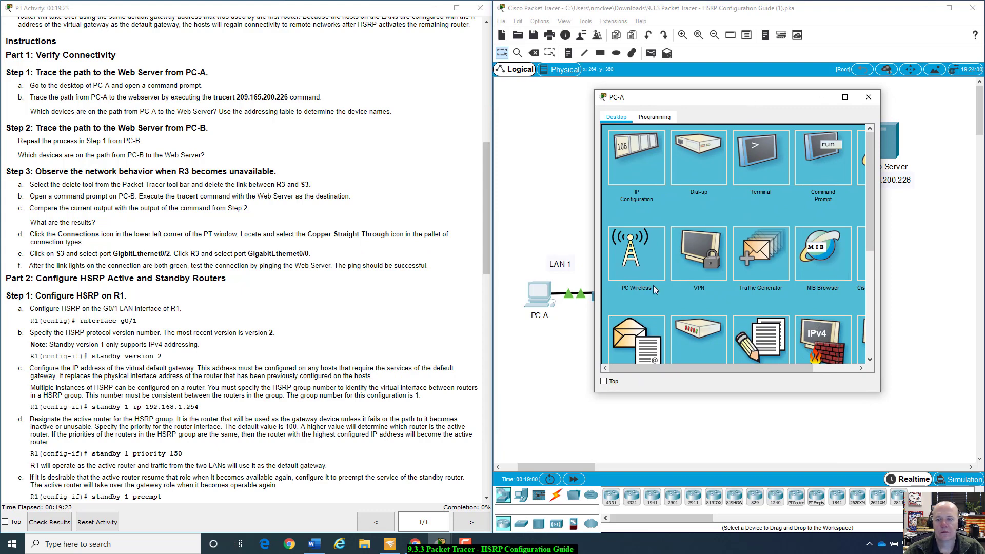
left_click(833, 158)
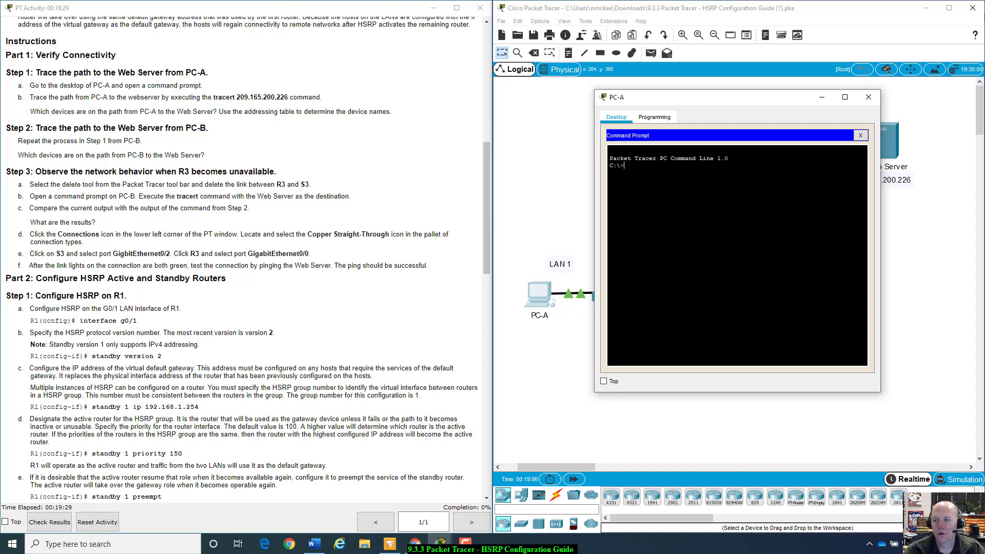
- Trace the path from PC-A to the Web Server with tracert 209.165.200.226
left_click_drag(798, 101, 721, 209)
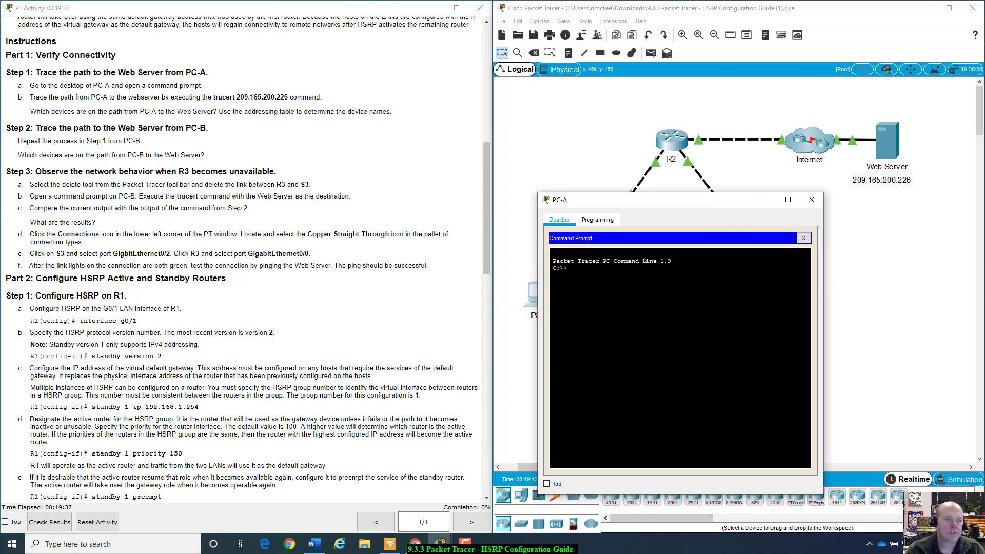
type("tracert")
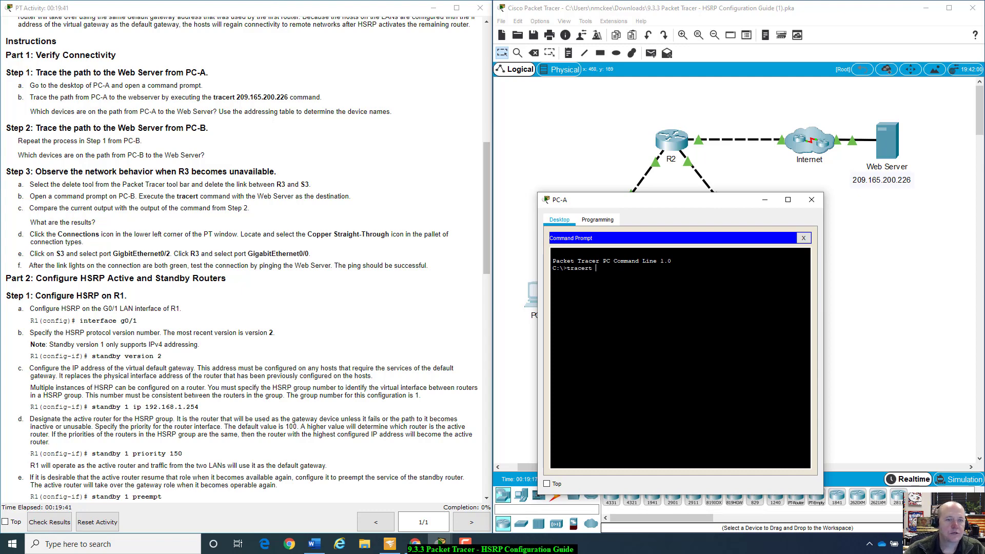
type(" 209.")
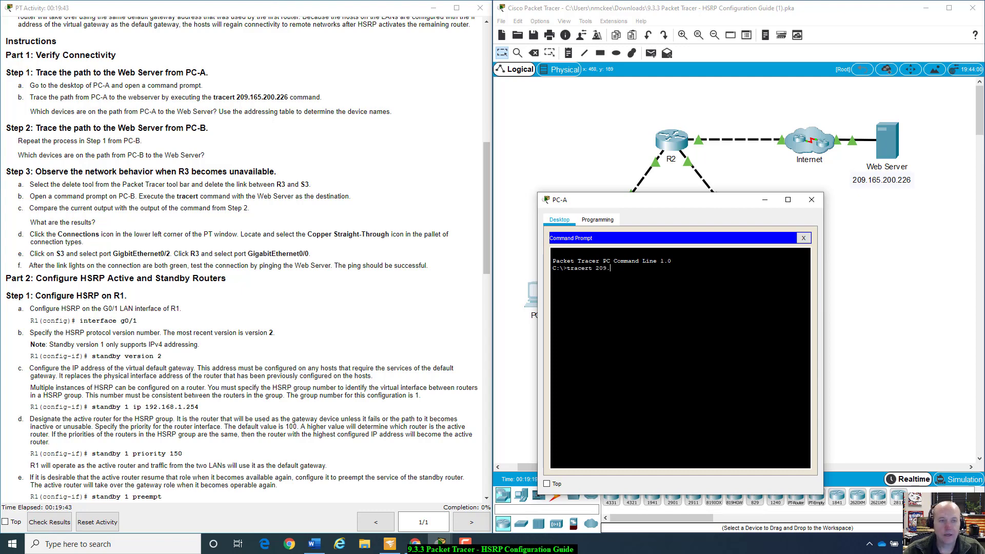
type("165.200.226")
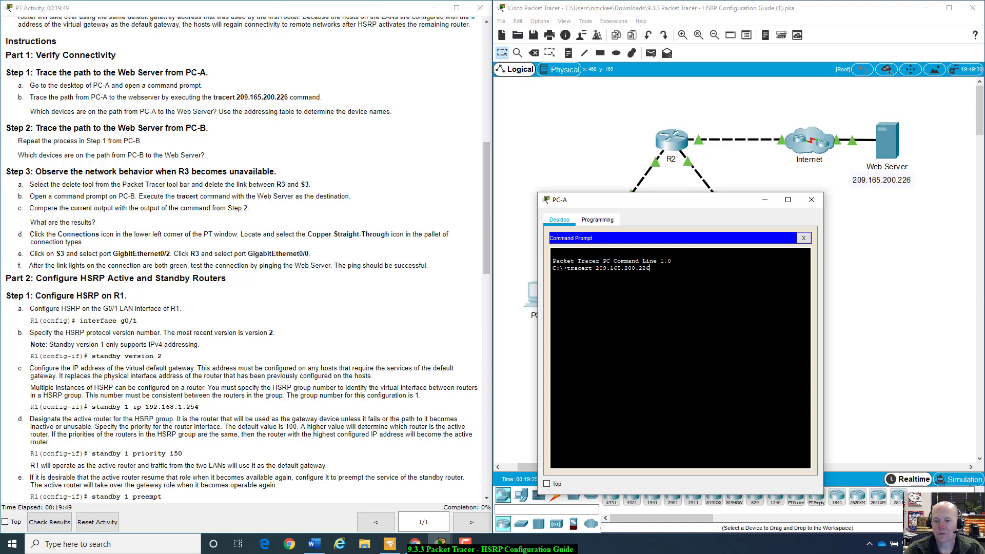
key("Return")
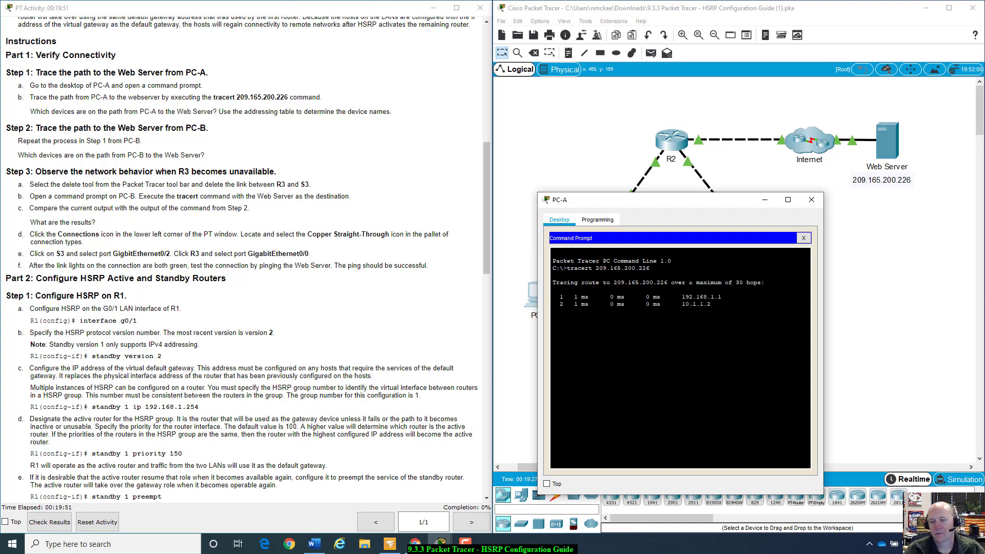
- Compare the first hop of PC-A's trace with PC-A's default gateway and R1's G0/1 address in the addressing table
left_click_drag(739, 203, 846, 303)
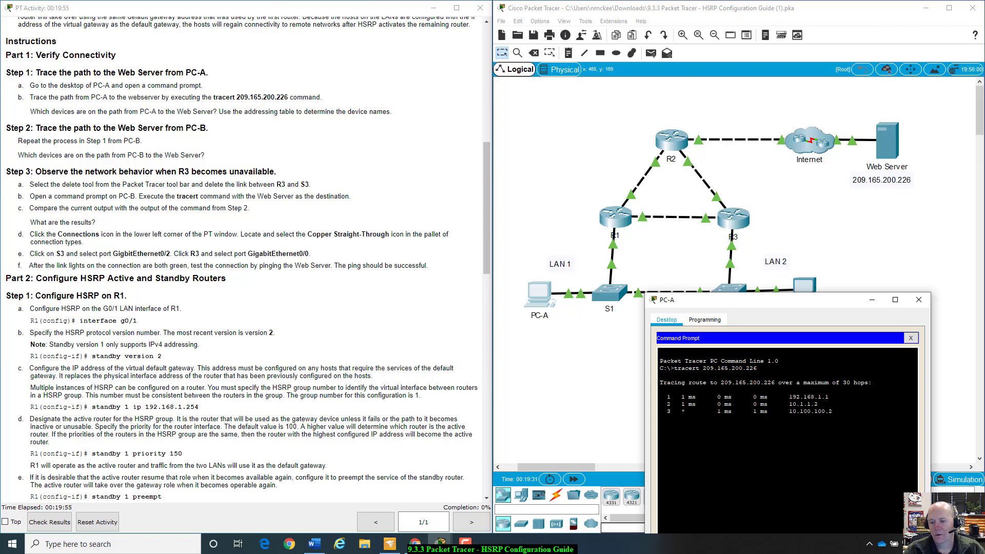
left_click_drag(785, 397, 830, 397)
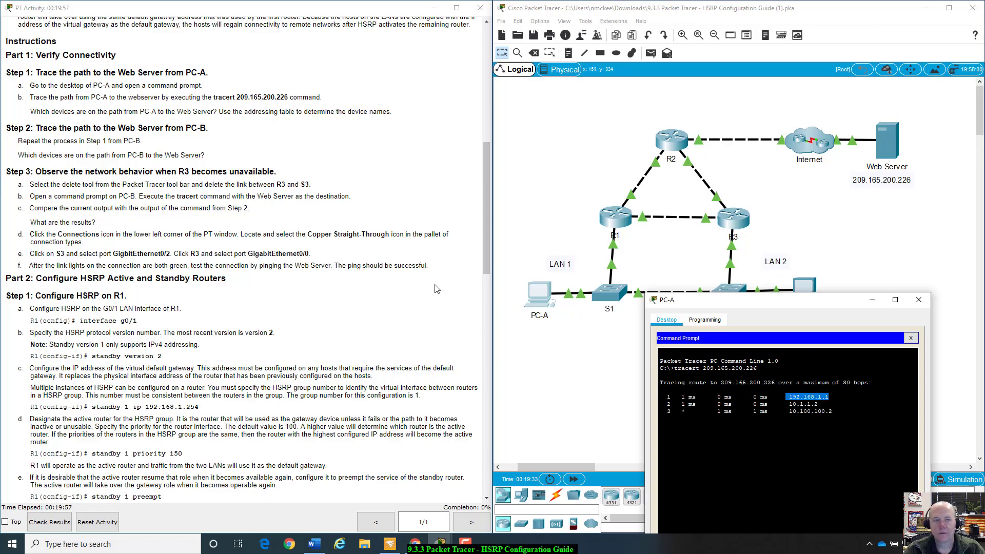
scroll(399, 270, "up", 14)
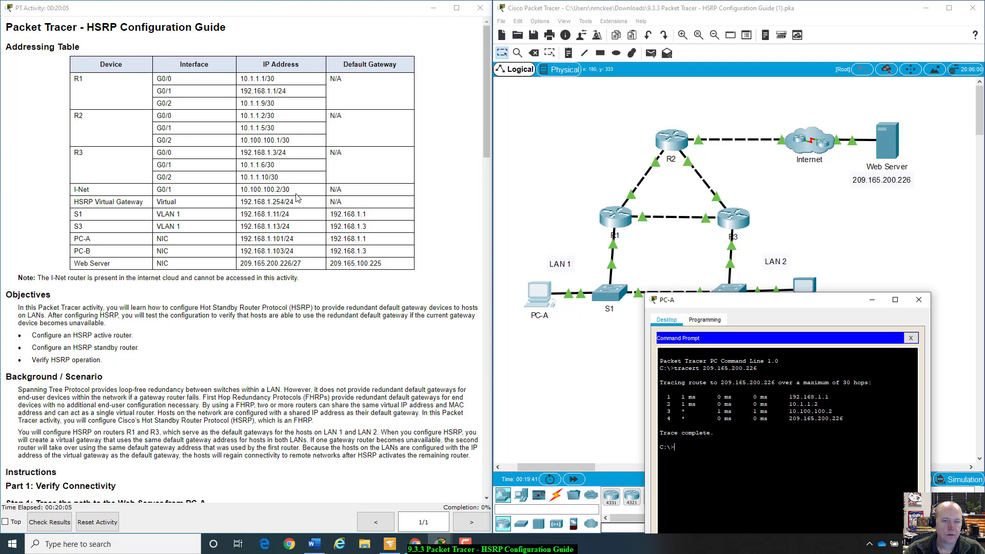
left_click_drag(368, 239, 330, 239)
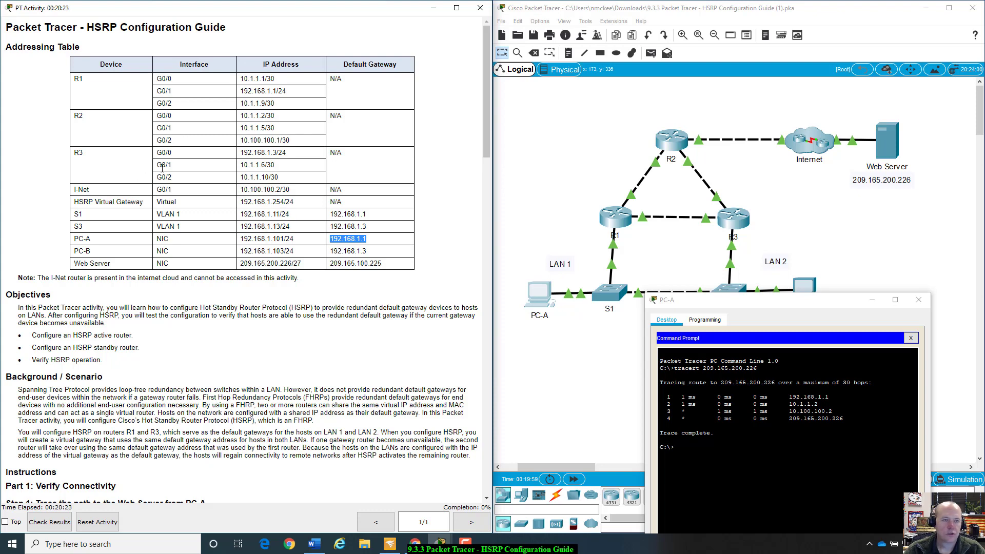
left_click(298, 91)
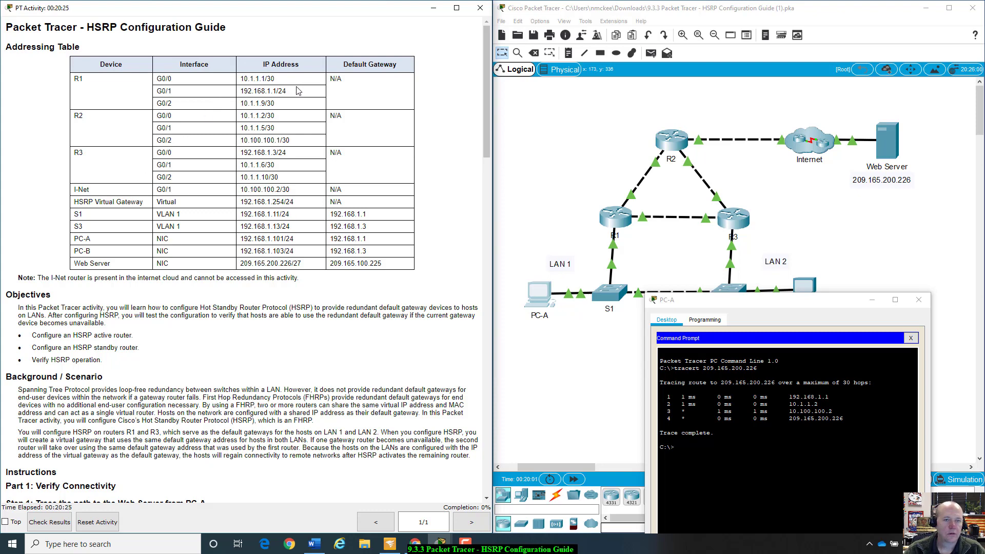
left_click_drag(298, 90, 240, 92)
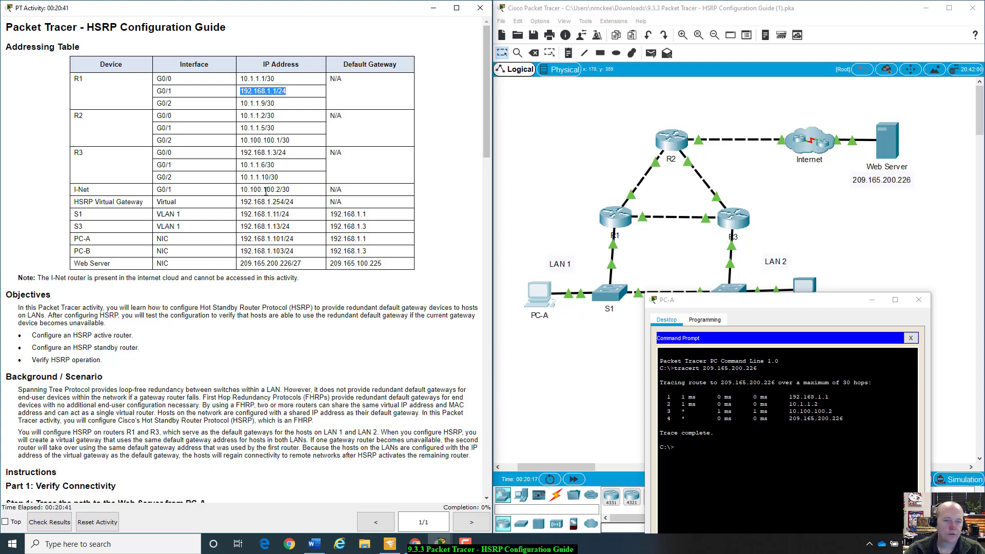
- Check the last two hops of PC-A's trace against the I-Net and Web Server entries in the addressing table
left_click_drag(241, 189, 300, 190)
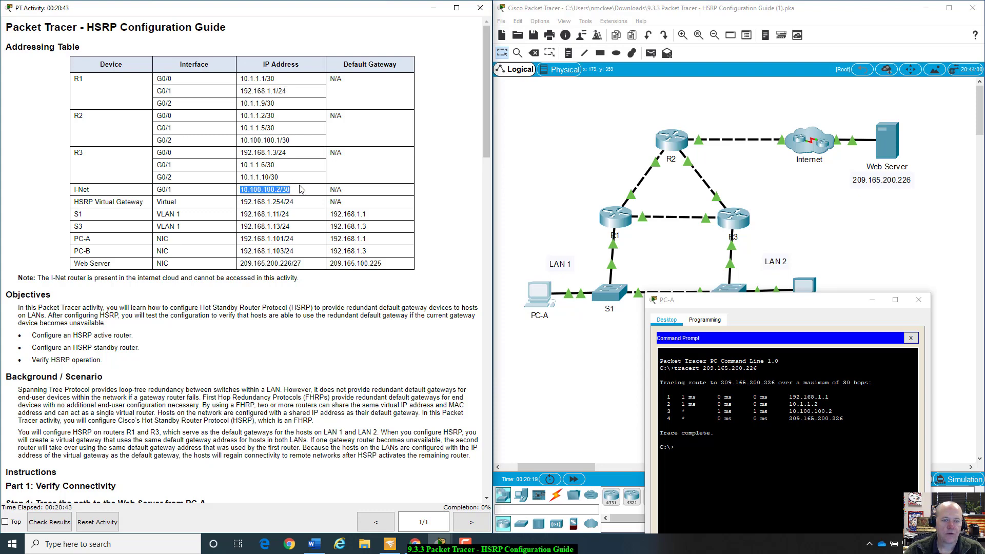
mouse_move(75, 189)
left_mouse_down()
mouse_move(306, 196)
mouse_move(88, 187)
mouse_move(68, 198)
left_mouse_up()
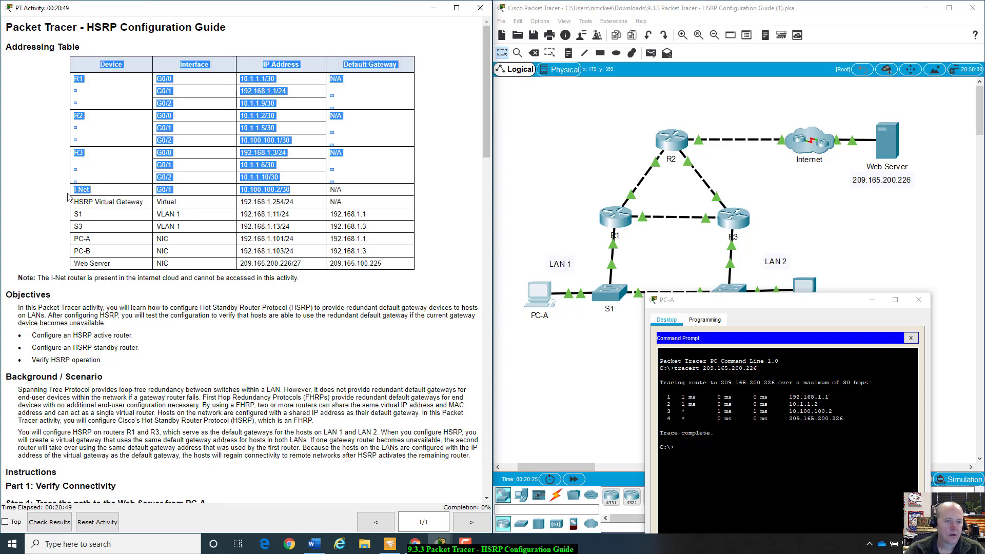
left_click(85, 189)
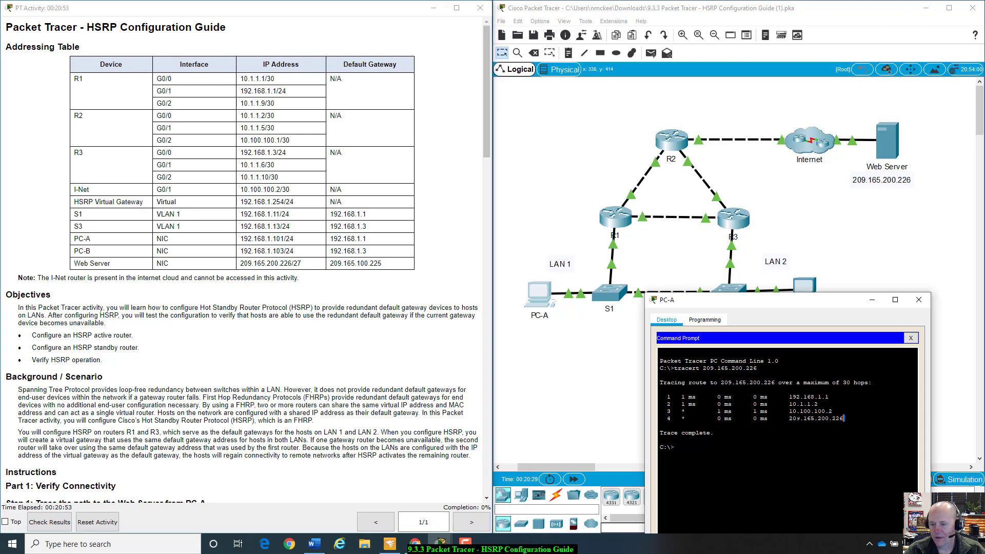
left_click_drag(844, 418, 794, 418)
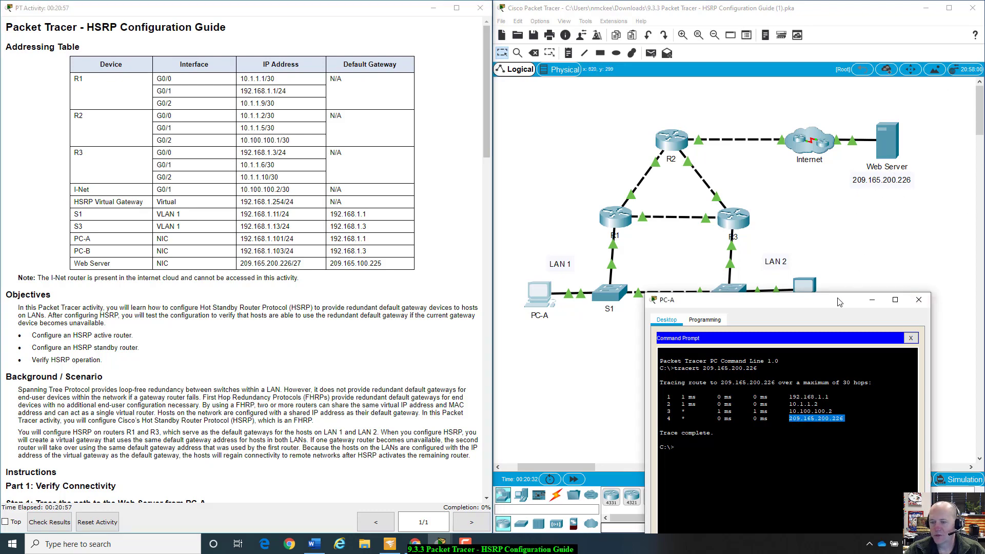
- Copy the tracert 209.165.200.226 command from PC-A's command prompt
left_click_drag(834, 299, 853, 230)
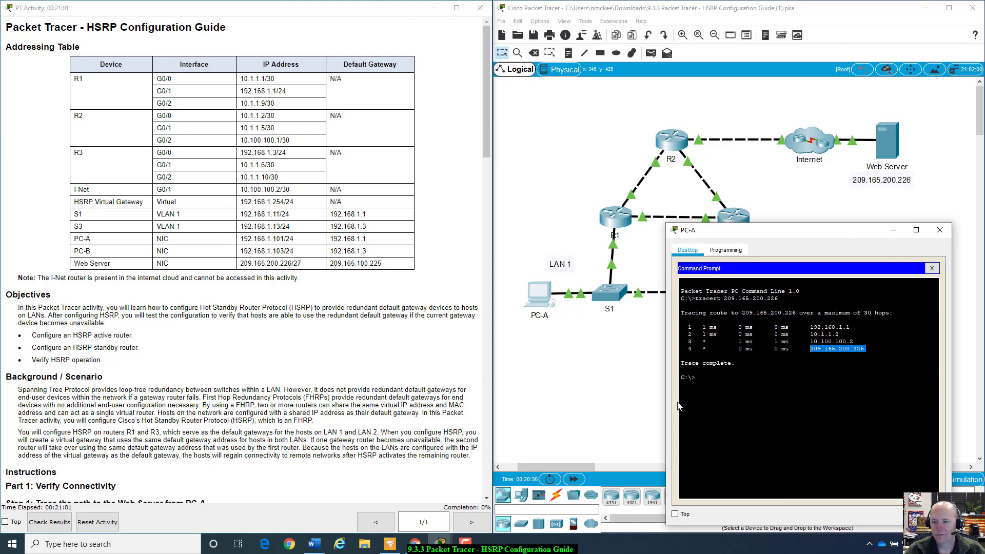
left_click_drag(779, 298, 696, 298)
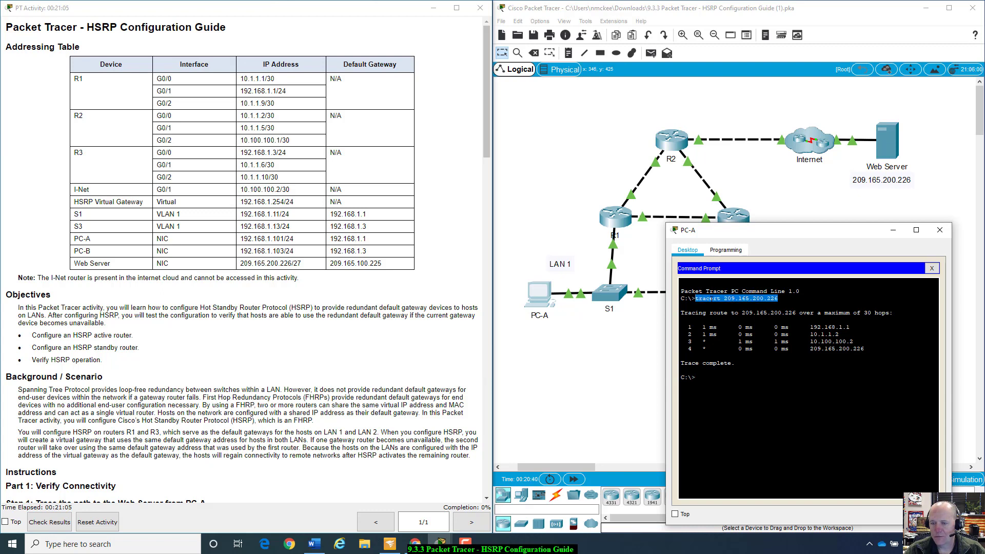
right_click(712, 299)
left_click(728, 308)
left_click_drag(788, 230, 807, 207)
- Review the Step 1 question about devices on PC-A's path and the Step 2 instructions for PC-B
scroll(280, 433, "down", 5)
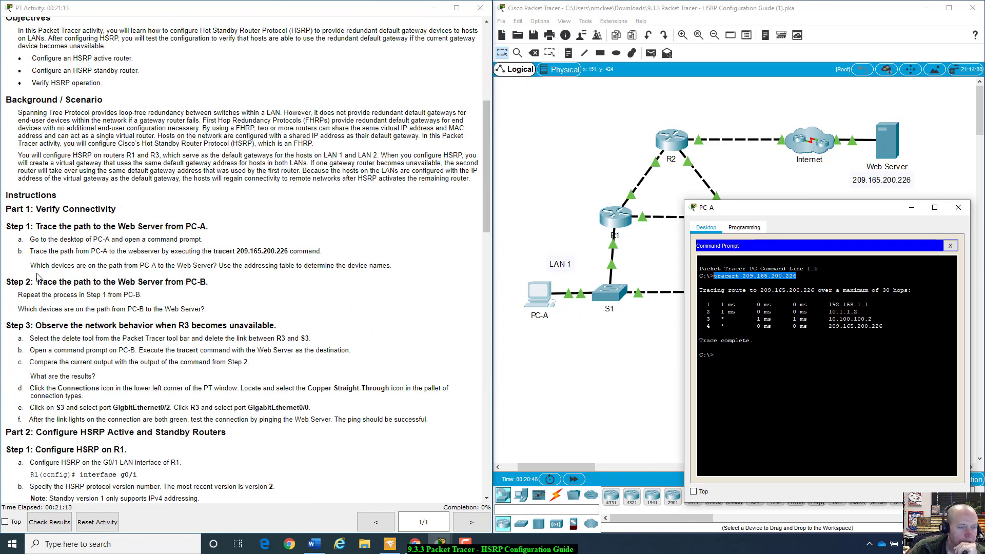
mouse_move(31, 266)
left_mouse_down()
mouse_move(104, 279)
mouse_move(144, 268)
mouse_move(198, 278)
mouse_move(220, 265)
mouse_move(411, 269)
mouse_move(334, 267)
mouse_move(119, 295)
mouse_move(13, 272)
mouse_move(22, 269)
left_mouse_up()
left_click(232, 261)
left_click(410, 269)
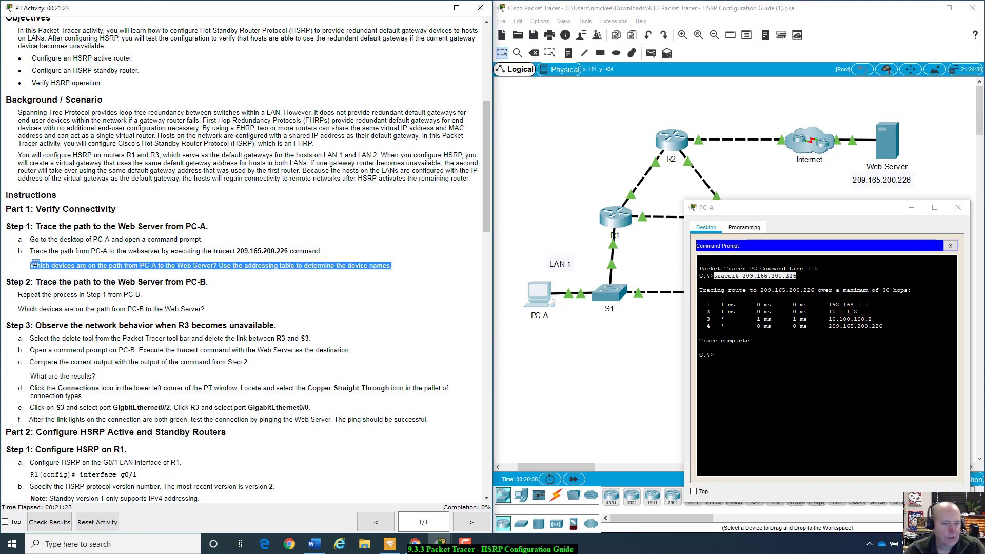
scroll(226, 280, "down", 3)
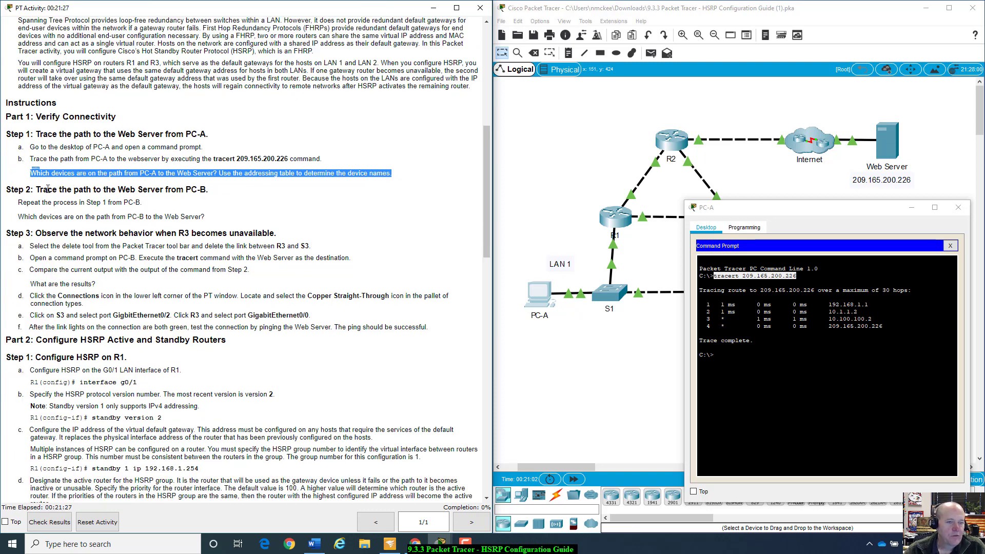
- Open a command prompt on PC-B and trace the path to the Web Server with tracert 209.165.200.226
left_click(906, 207)
left_click(811, 289)
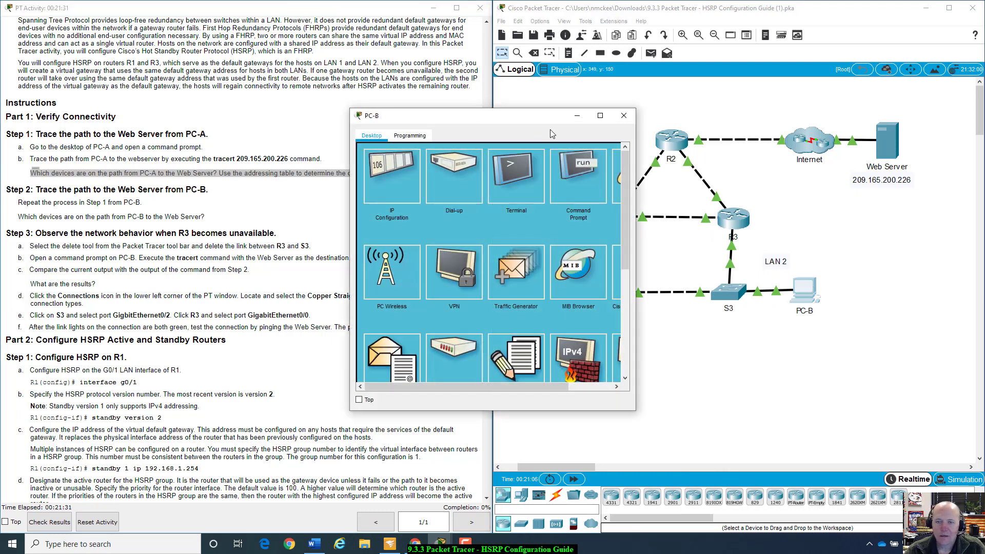
left_click_drag(513, 122, 759, 191)
left_click(860, 248)
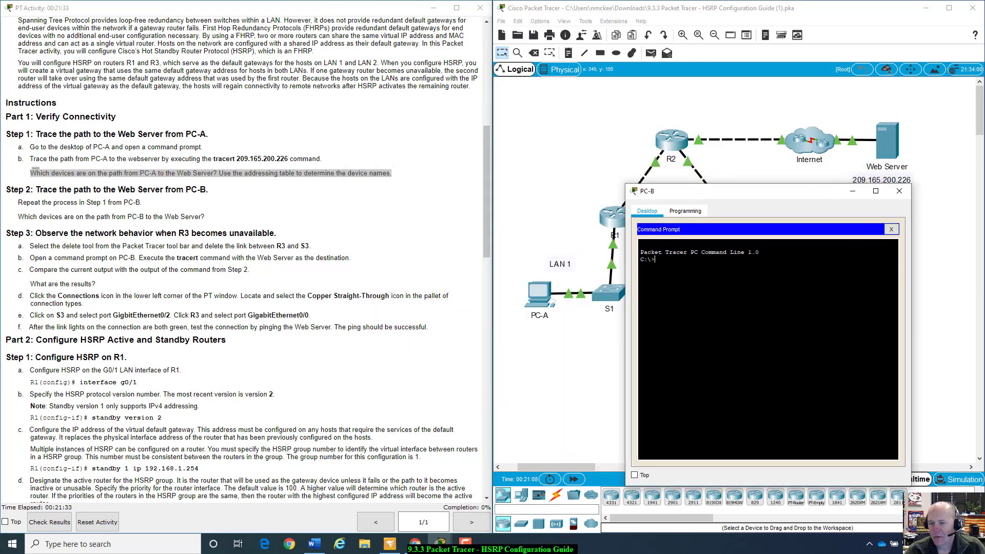
type("tracert 209.165.200.226")
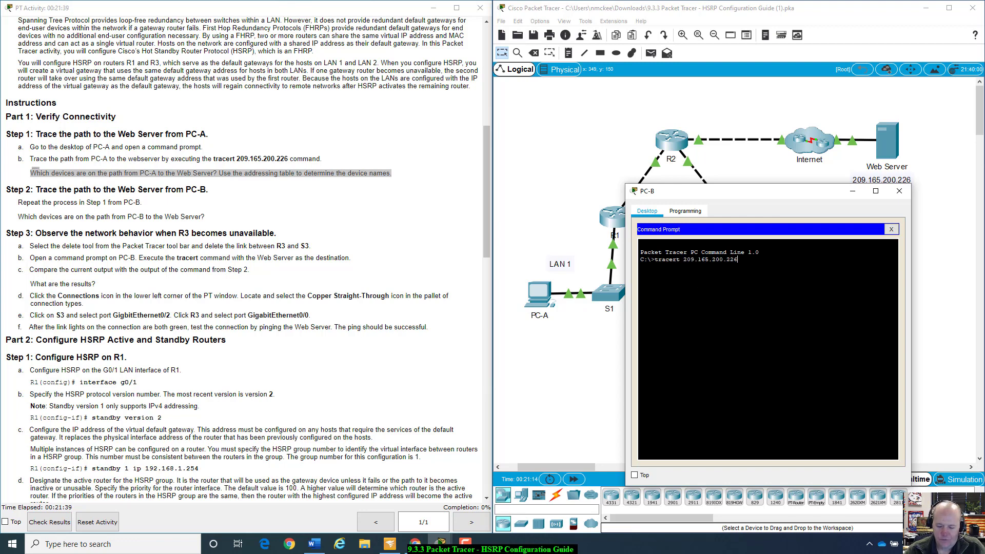
key("Return")
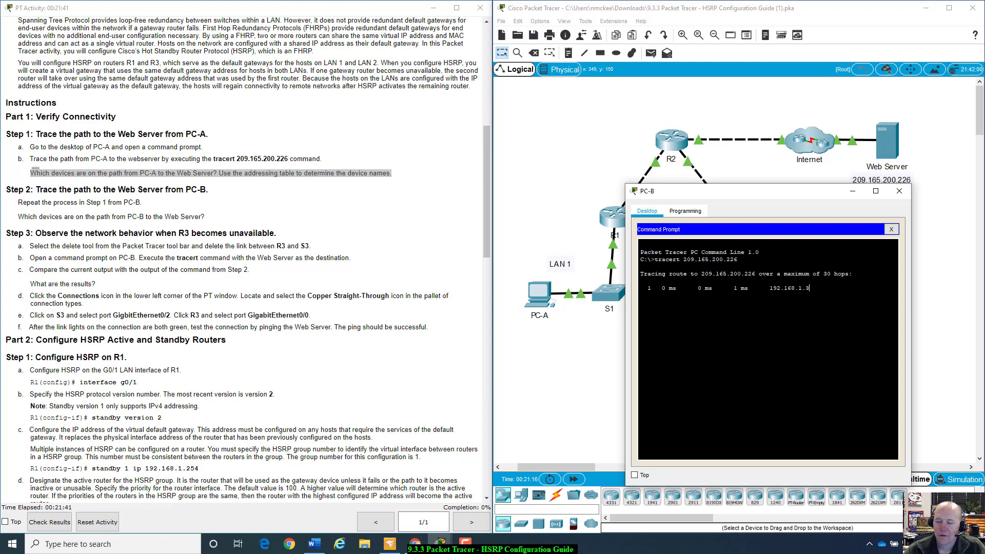
- Compare the first hop of PC-B's trace with R3's G0/0 address in the addressing table, and return to the Step 3 instructions
left_click_drag(783, 193, 830, 299)
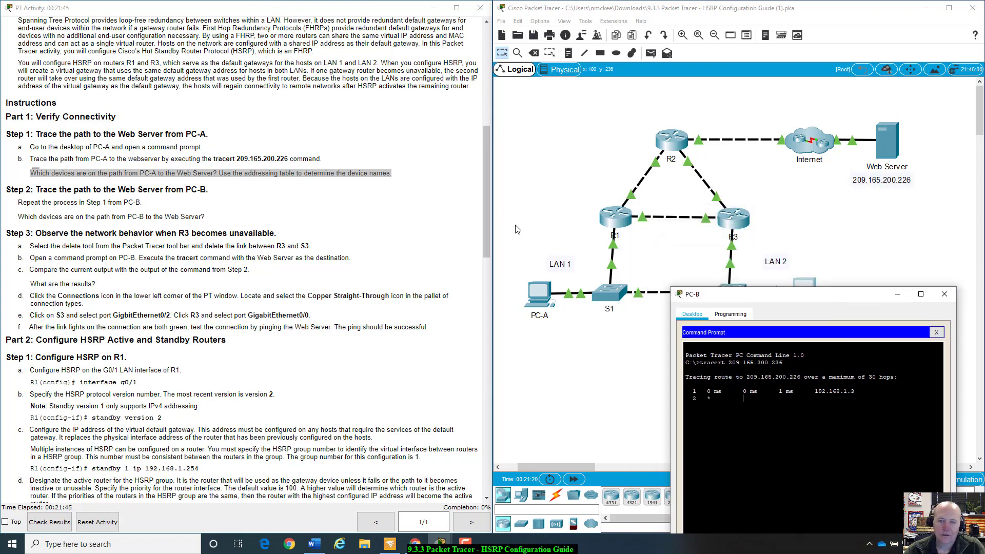
left_click_drag(488, 188, 497, 88)
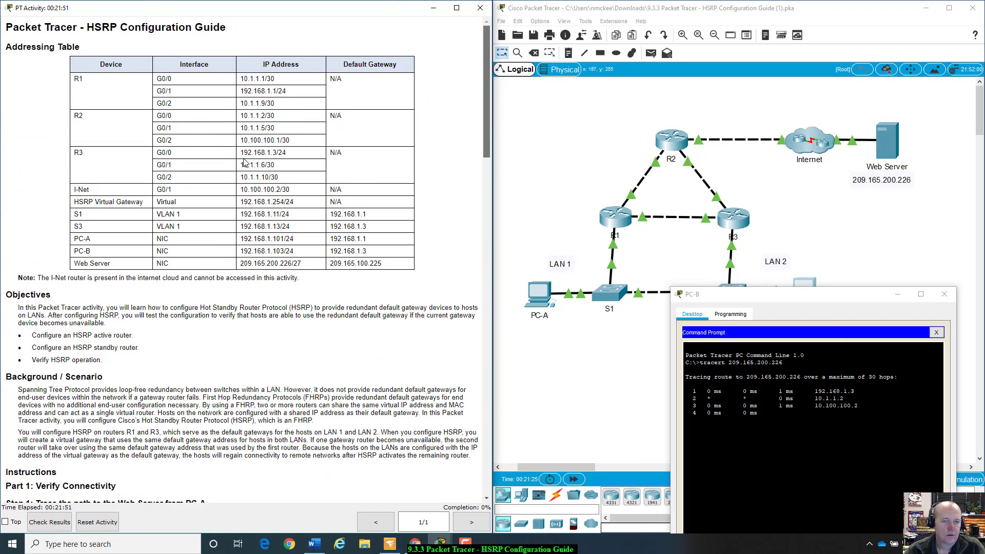
left_click_drag(241, 152, 291, 154)
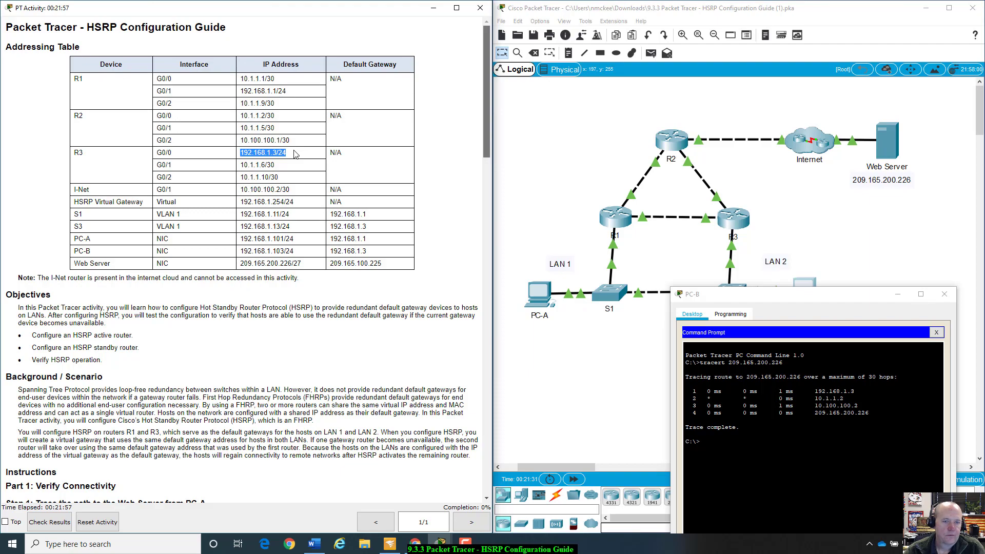
scroll(296, 154, "down", 13)
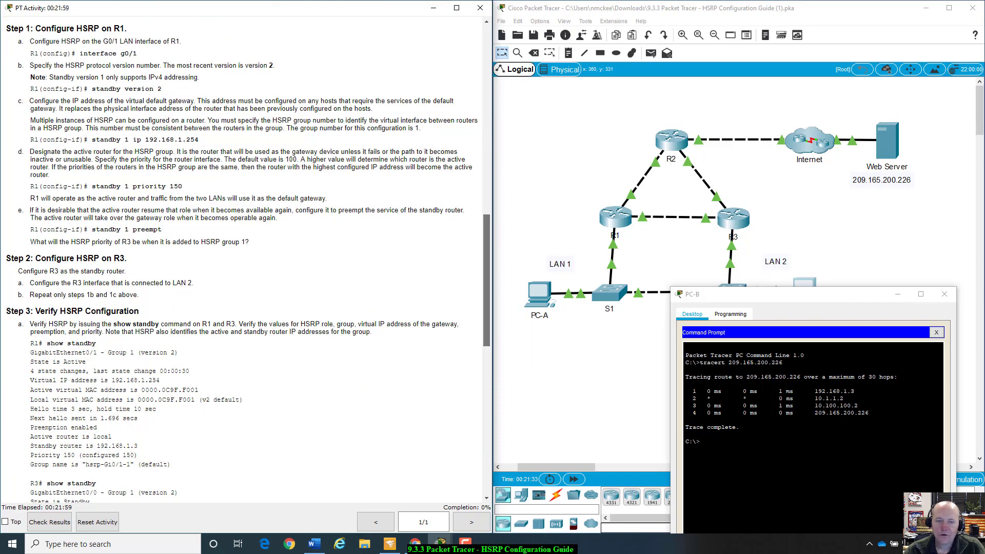
scroll(482, 272, "up", 7)
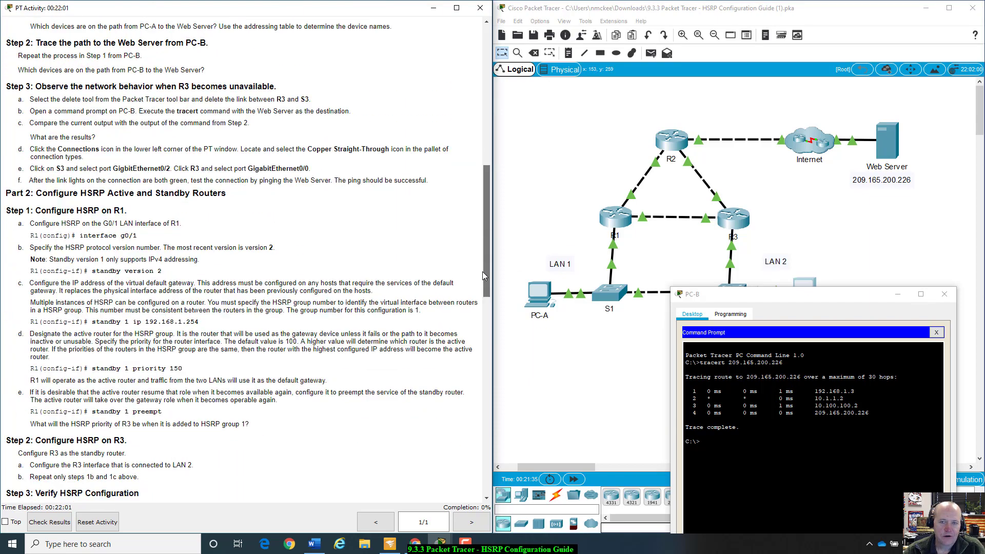
- Match the hops in PC-B's trace to the Web Server with the R3, R1 and I-Net entries in the addressing table
left_click_drag(482, 272, 484, 41)
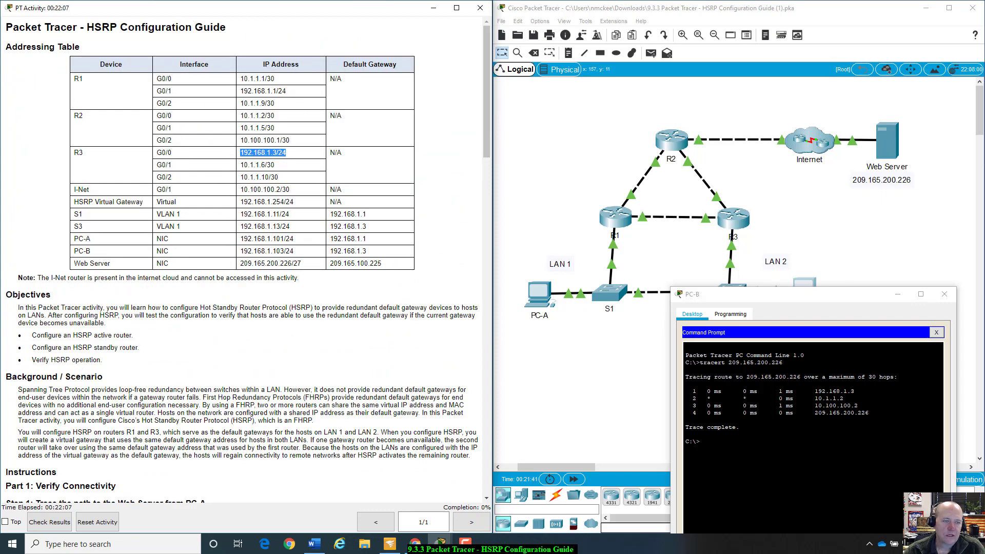
left_click(275, 155)
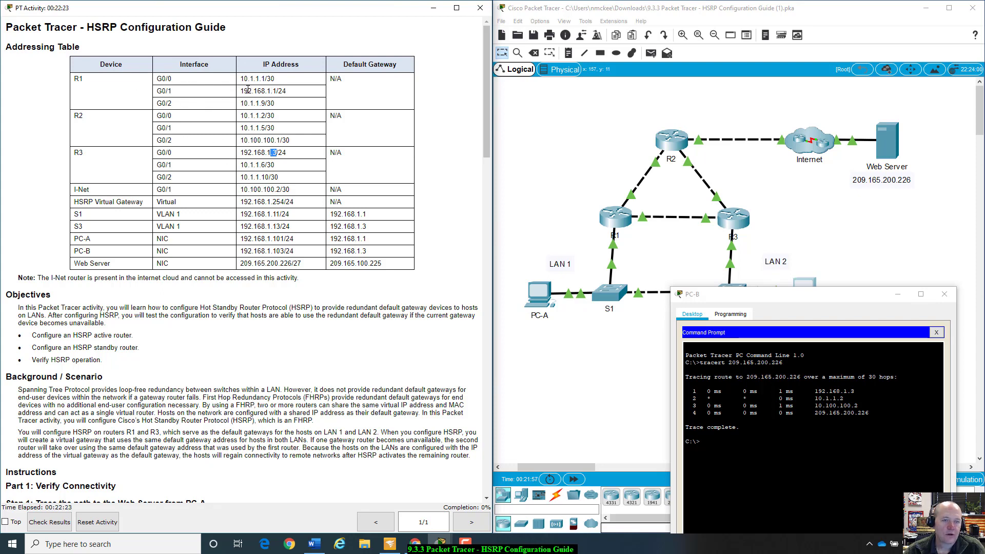
left_click_drag(245, 90, 290, 93)
left_click(291, 93)
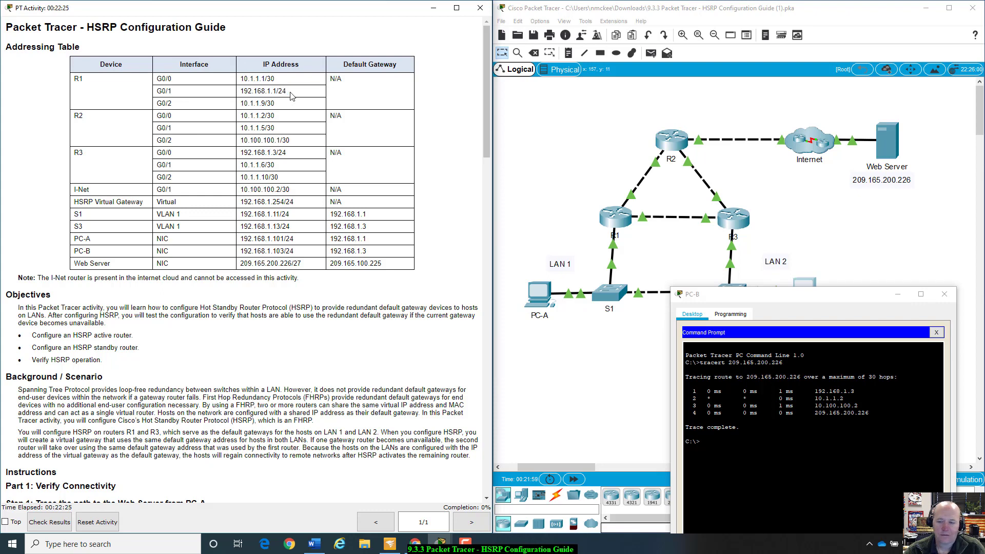
left_click_drag(877, 295, 922, 247)
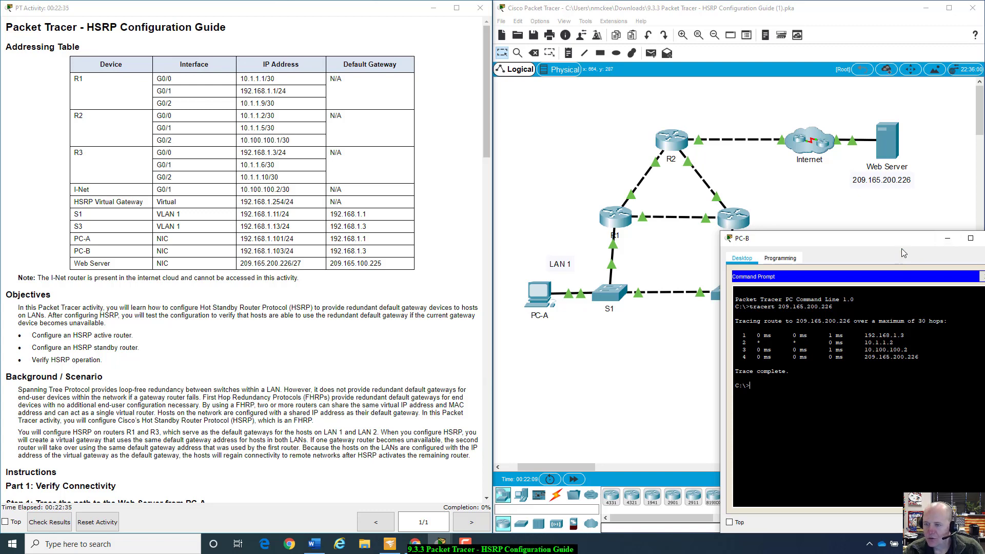
left_click_drag(903, 253, 867, 321)
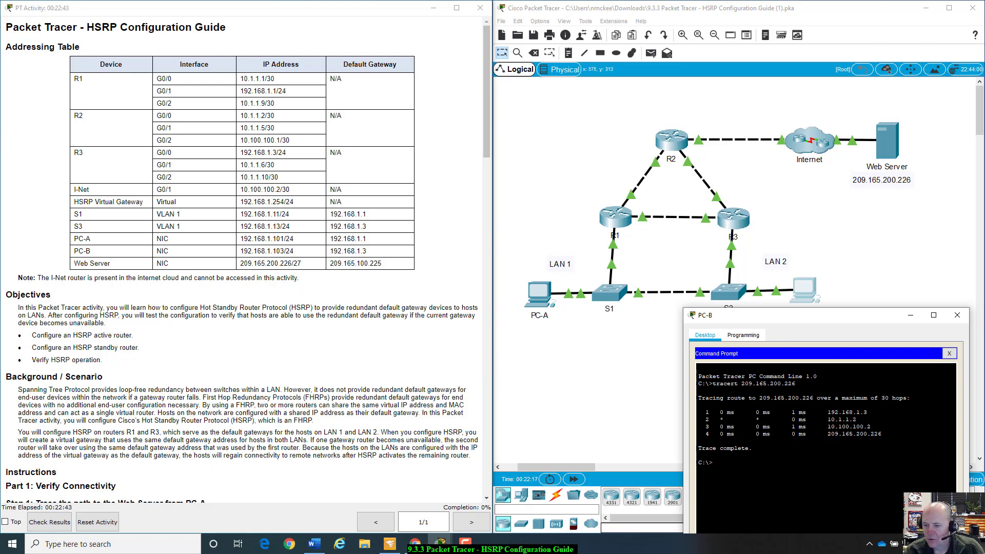
left_click_drag(828, 412, 857, 420)
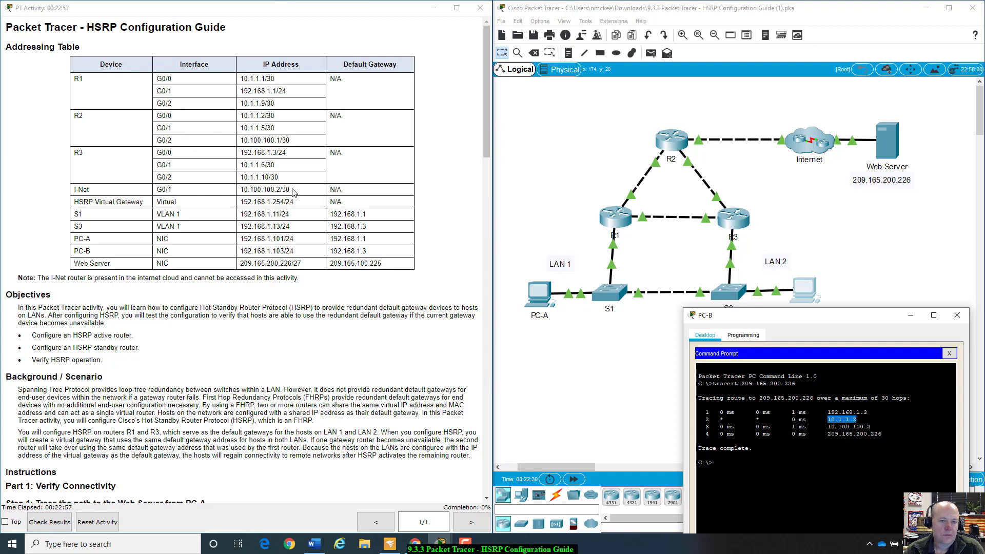
left_click_drag(290, 190, 74, 190)
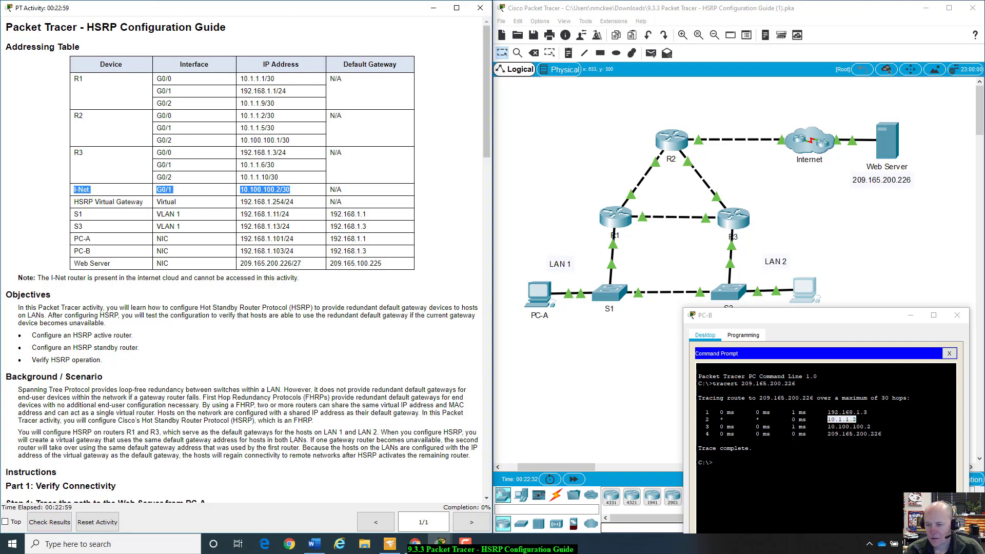
left_click_drag(828, 434, 883, 434)
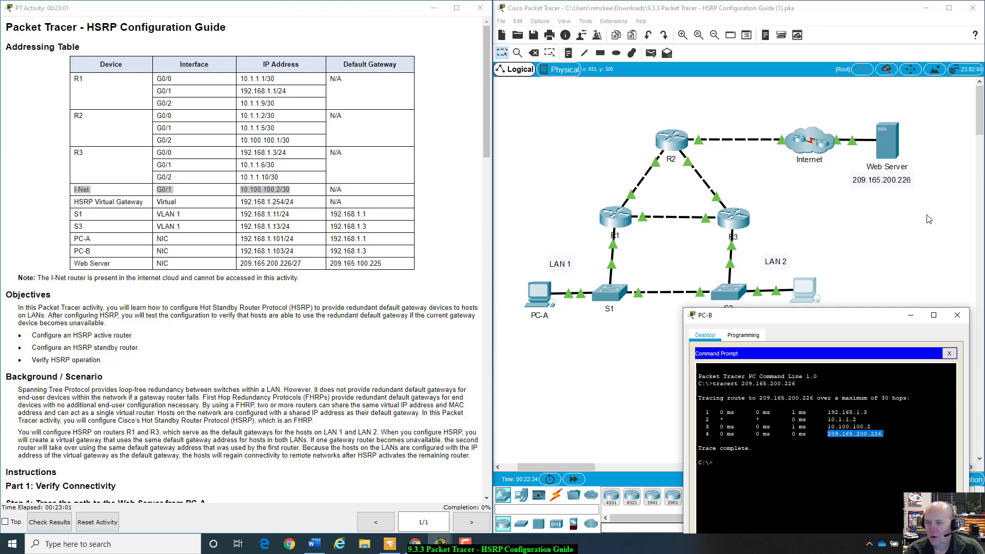
left_click_drag(874, 325, 875, 230)
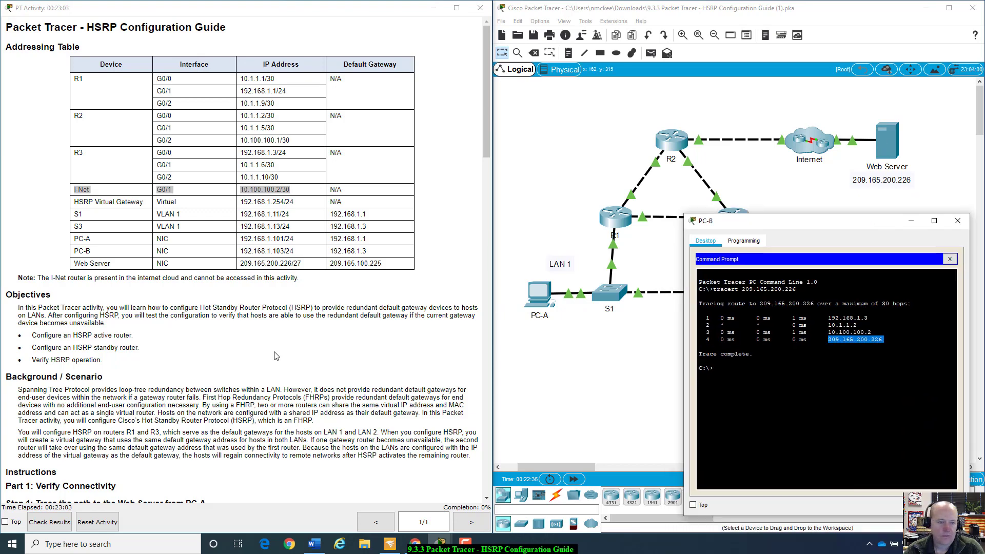
- Review the Step 2 question about devices on PC-B's path against the trace output, and read the Step 3 instructions
scroll(141, 354, "down", 10)
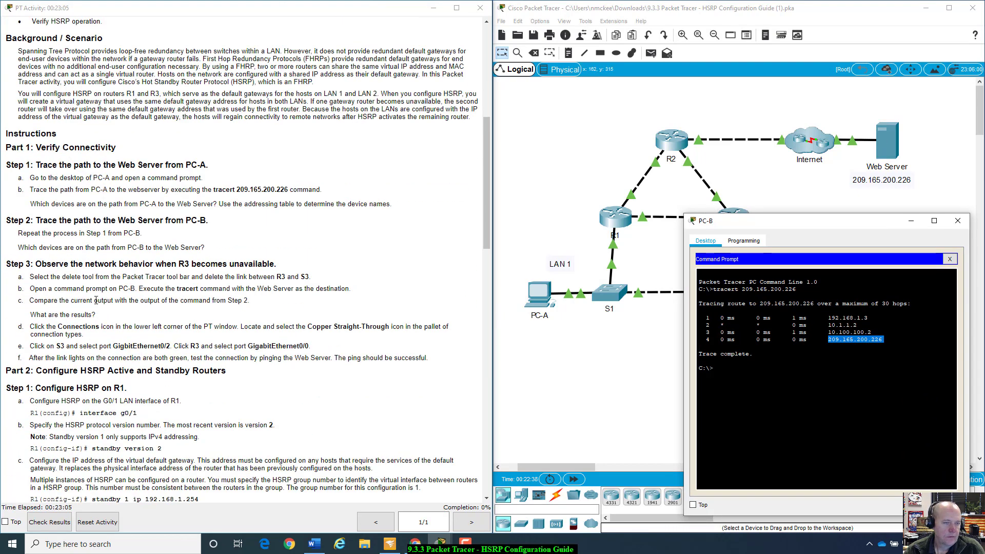
left_click_drag(21, 234, 151, 235)
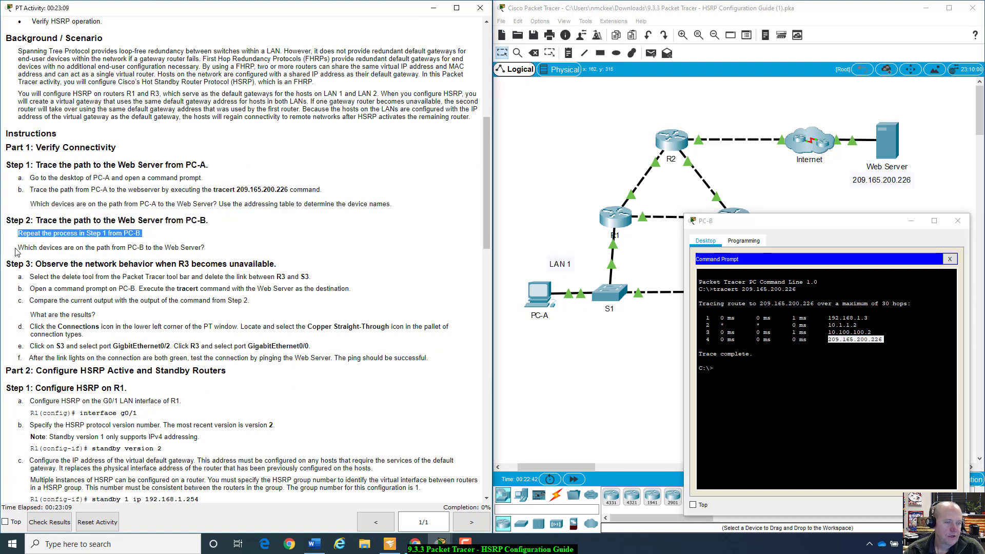
left_click_drag(18, 245, 165, 248)
left_click(195, 244)
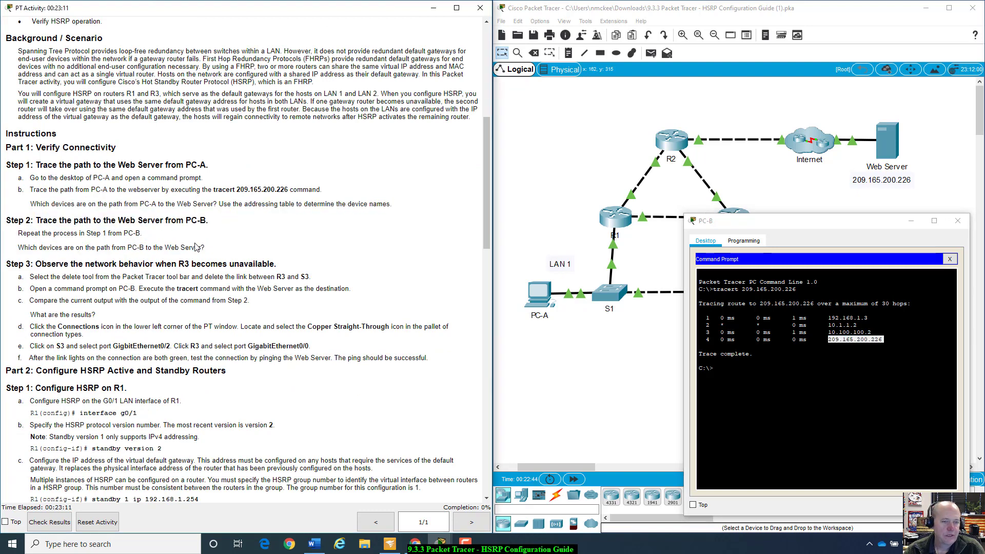
triple_click(196, 245)
left_click(229, 250)
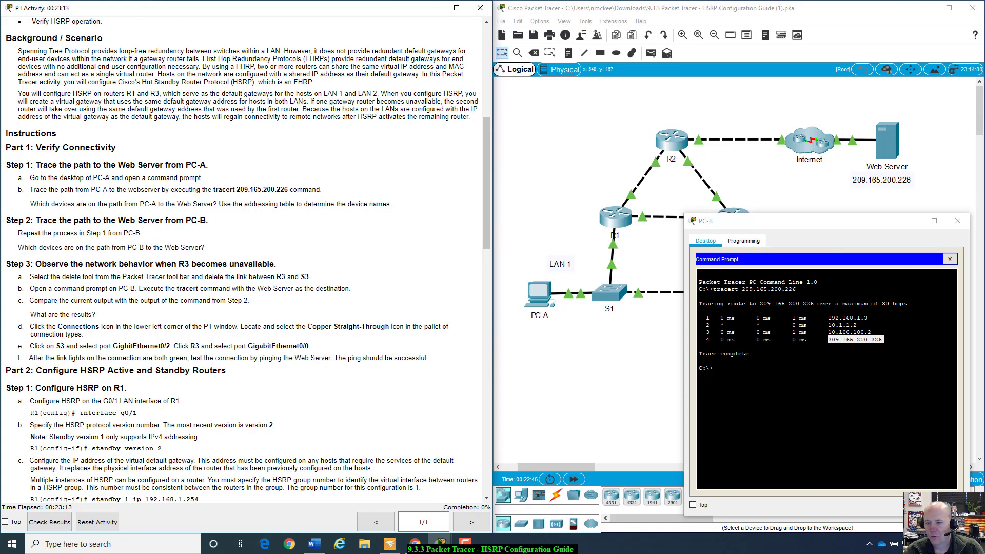
left_click_drag(828, 221, 831, 237)
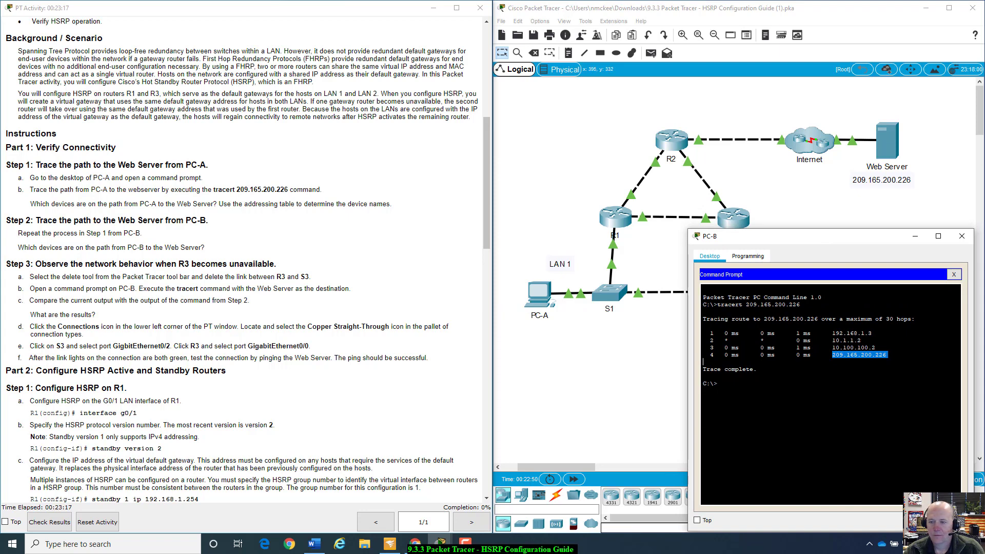
mouse_move(917, 318)
left_mouse_down()
mouse_move(822, 319)
mouse_move(881, 319)
left_mouse_up()
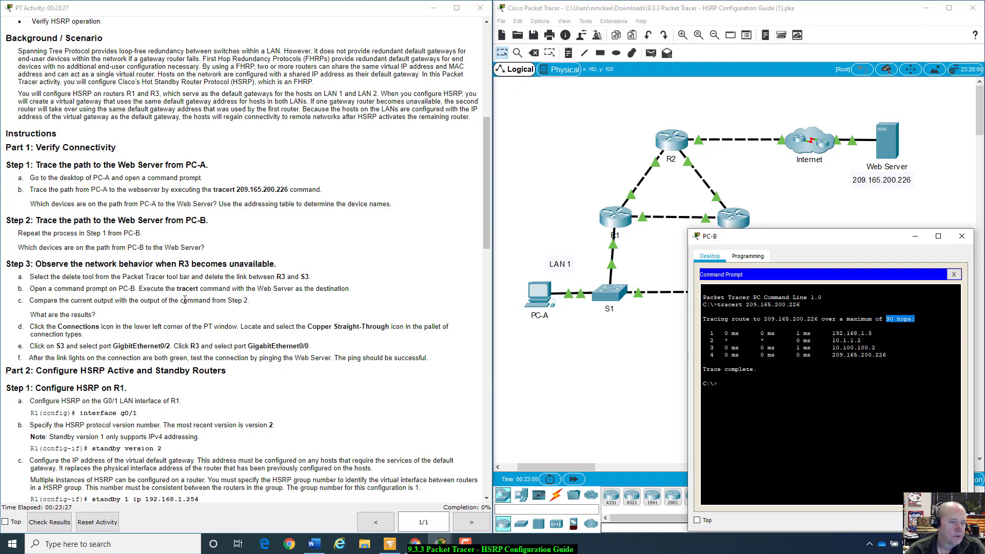
scroll(185, 300, "down", 6)
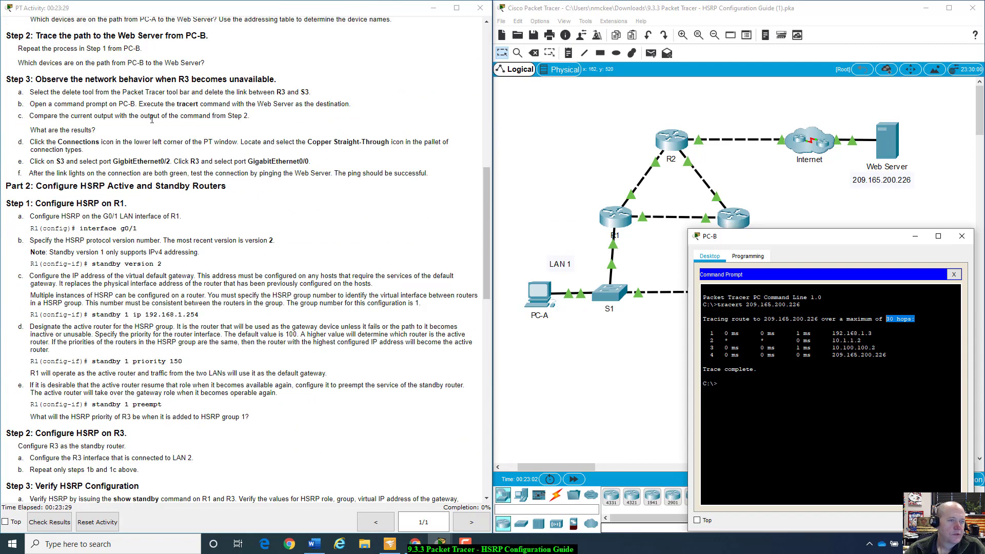
scroll(152, 119, "up", 2)
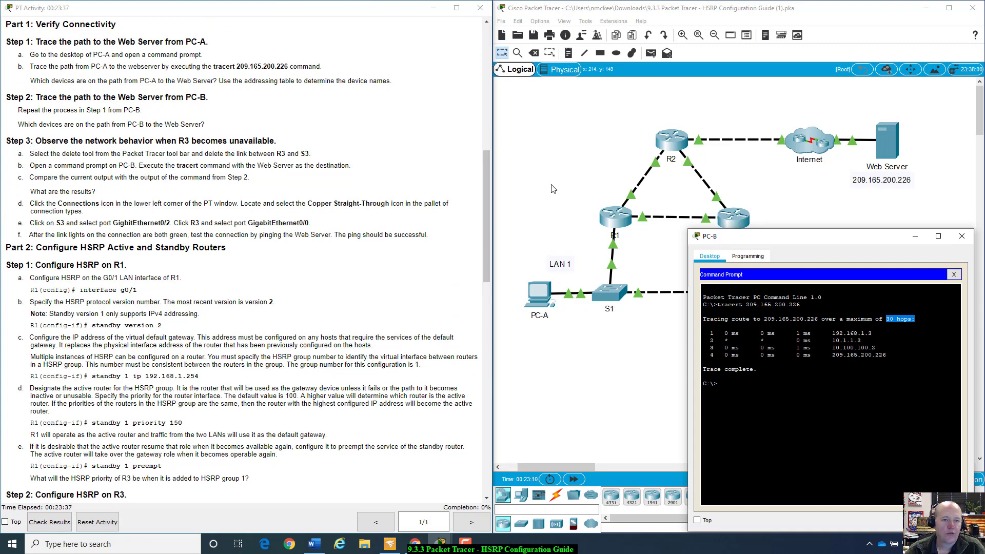
- Close the PC-B window and delete the link between R3 and S3 with the delete tool
left_click_drag(842, 237, 401, 253)
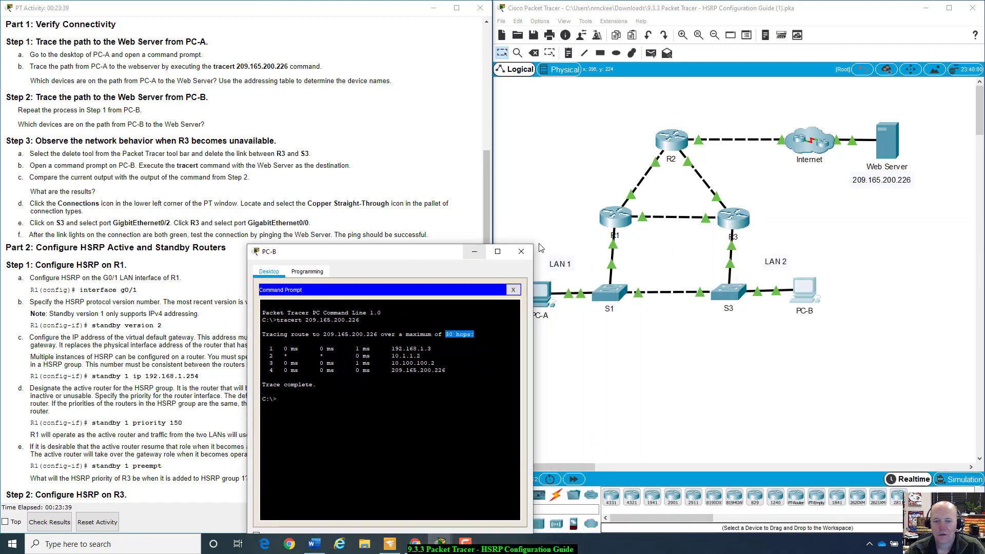
left_click(522, 251)
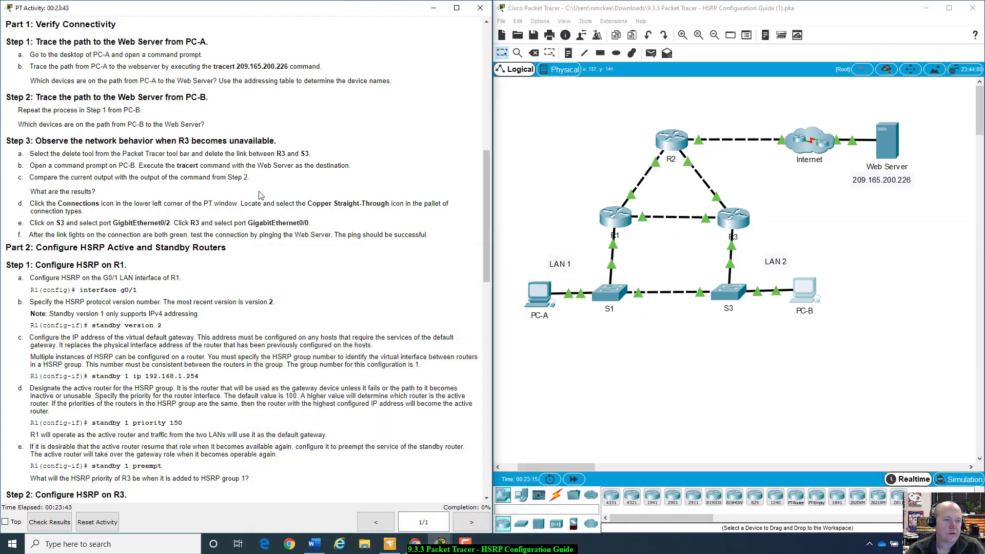
scroll(259, 195, "down", 4)
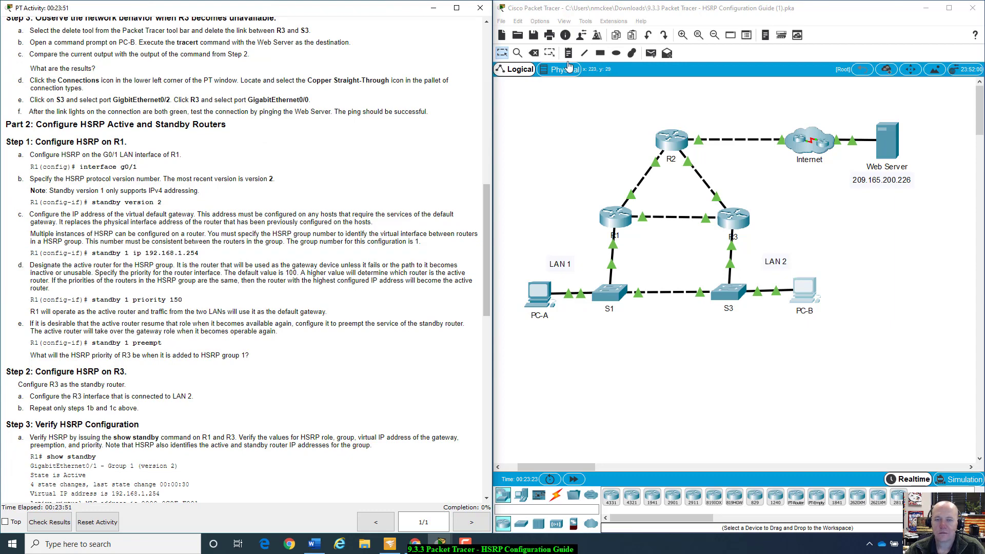
left_click(535, 54)
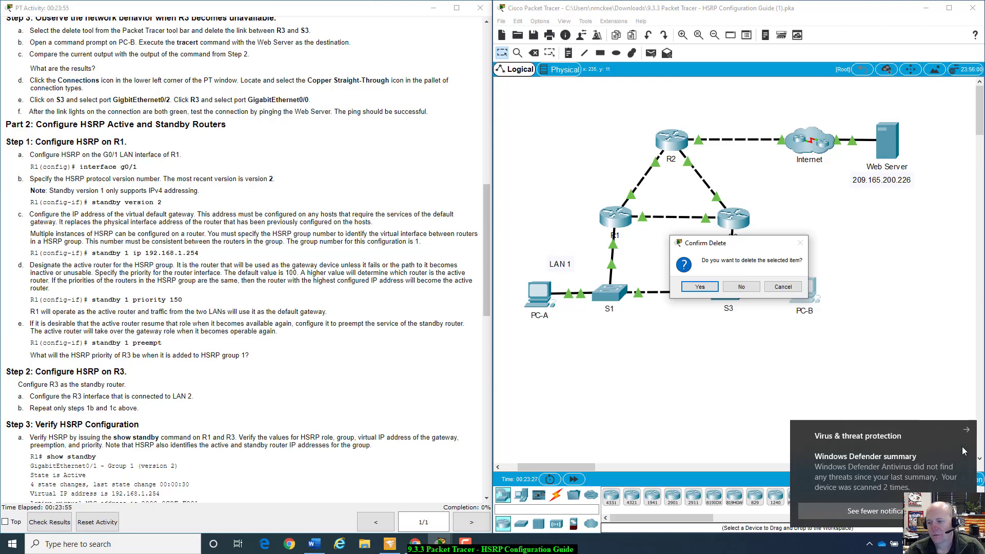
left_click(742, 289)
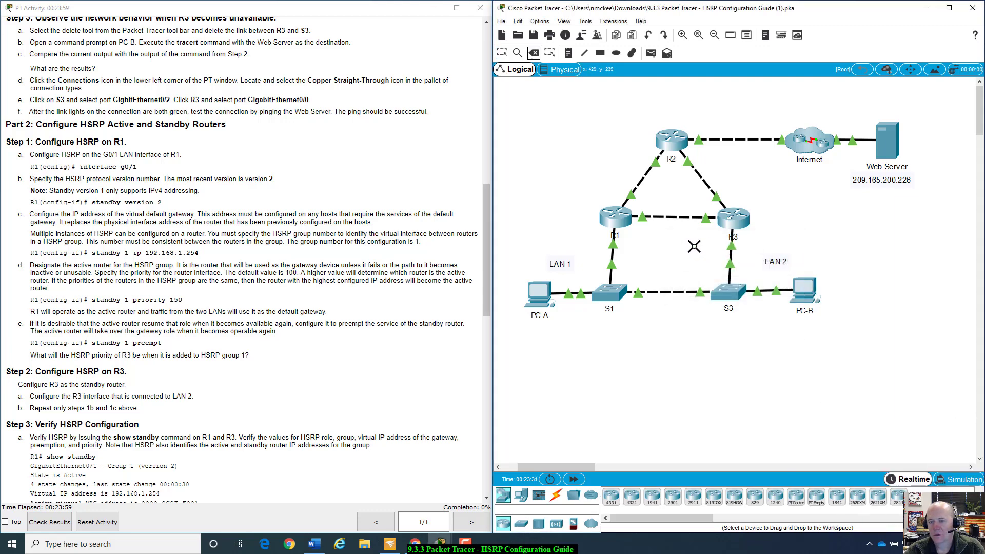
left_click(734, 248)
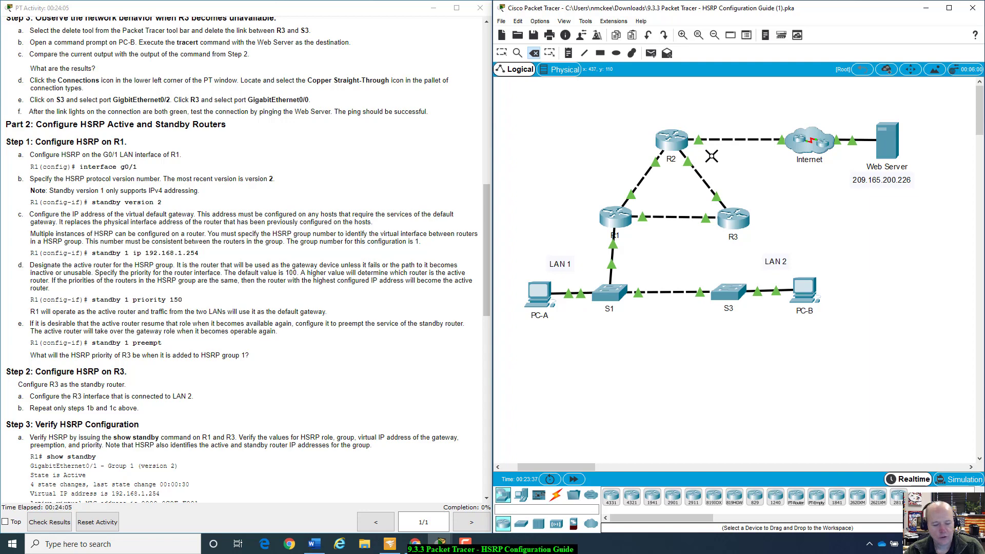
key("Escape")
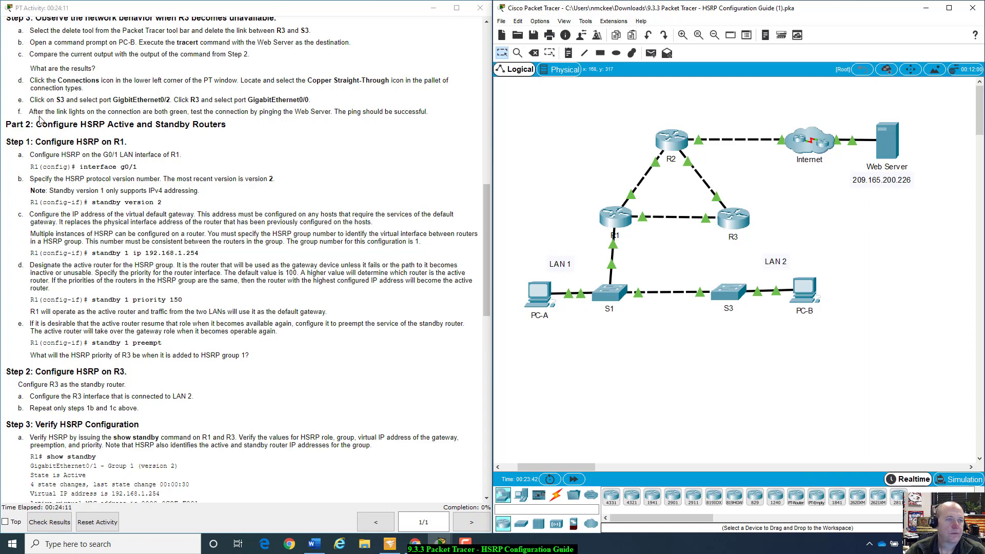
- Reopen PC-B's command prompt, run tracert 209.165.200.226 again and follow its hops
scroll(40, 119, "up", 1)
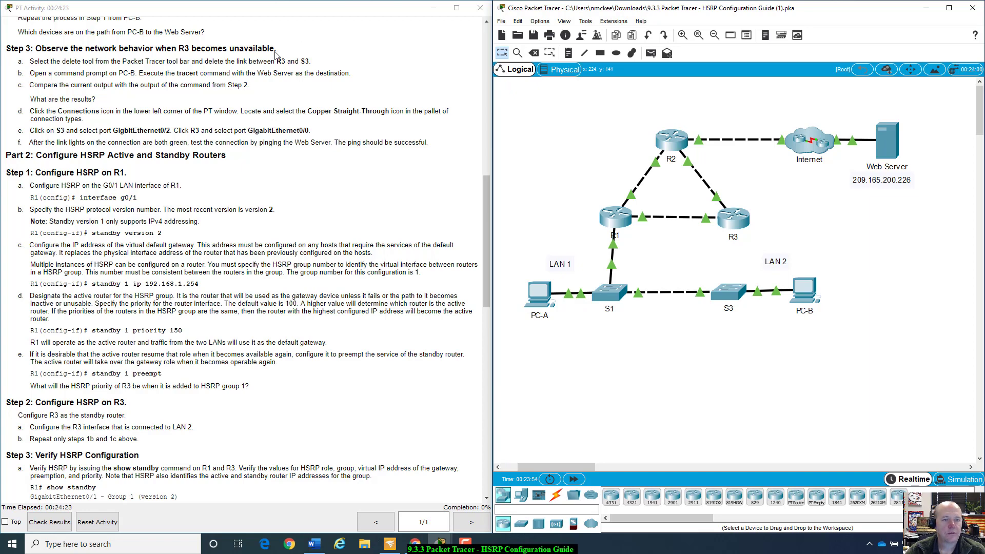
left_click(809, 291)
left_click_drag(533, 125, 820, 302)
left_click(880, 359)
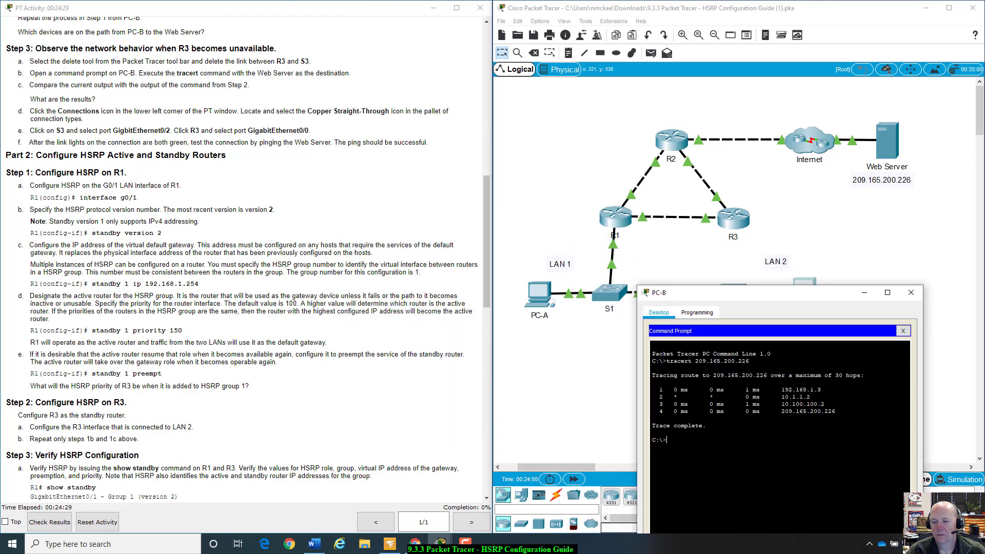
key("Up")
key("Return")
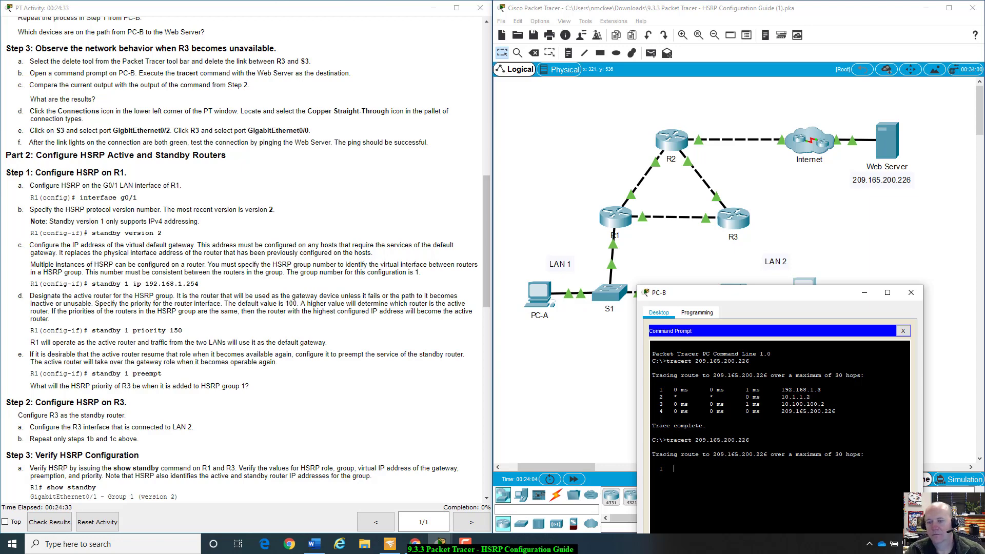
left_click_drag(768, 297, 808, 185)
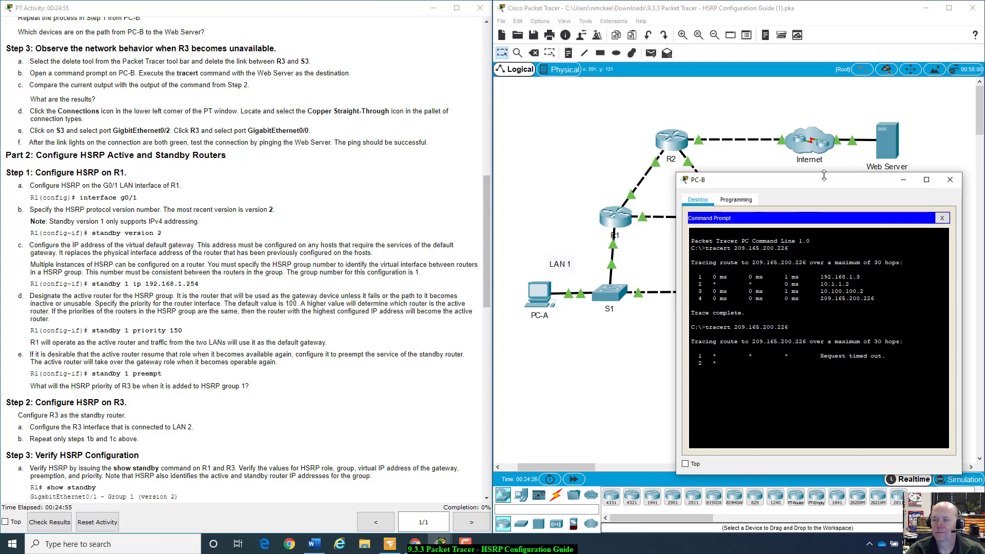
left_click_drag(831, 183, 671, 104)
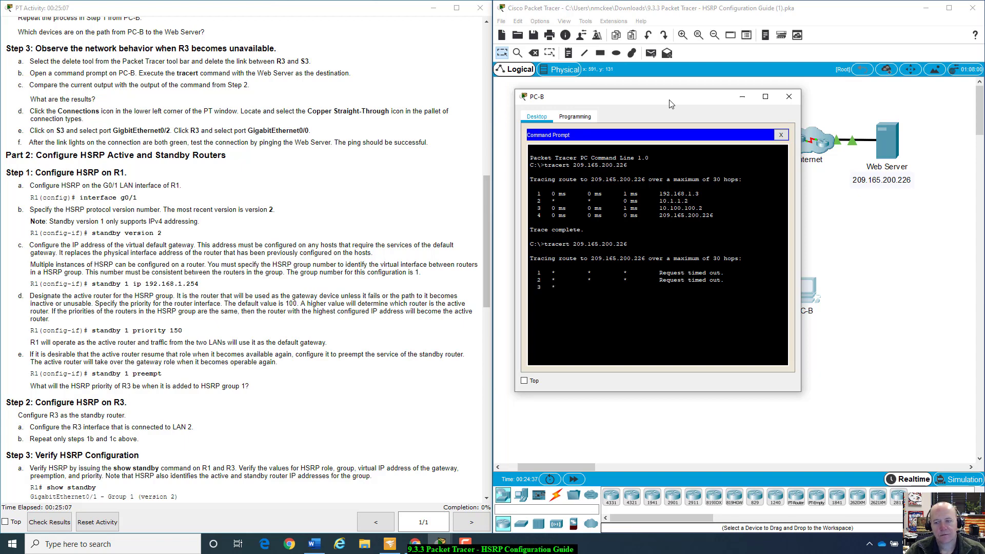
left_click_drag(670, 103, 824, 89)
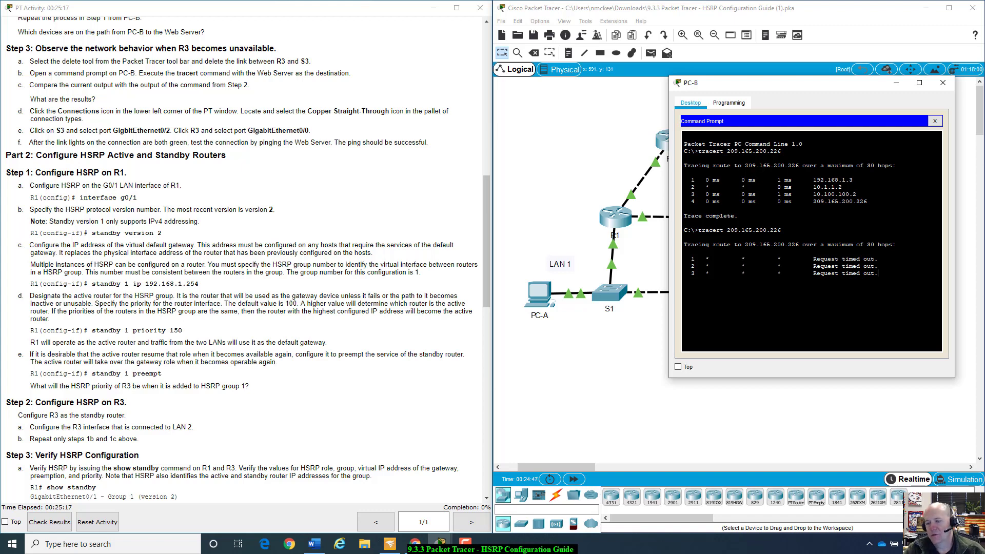
left_click_drag(814, 86, 785, 151)
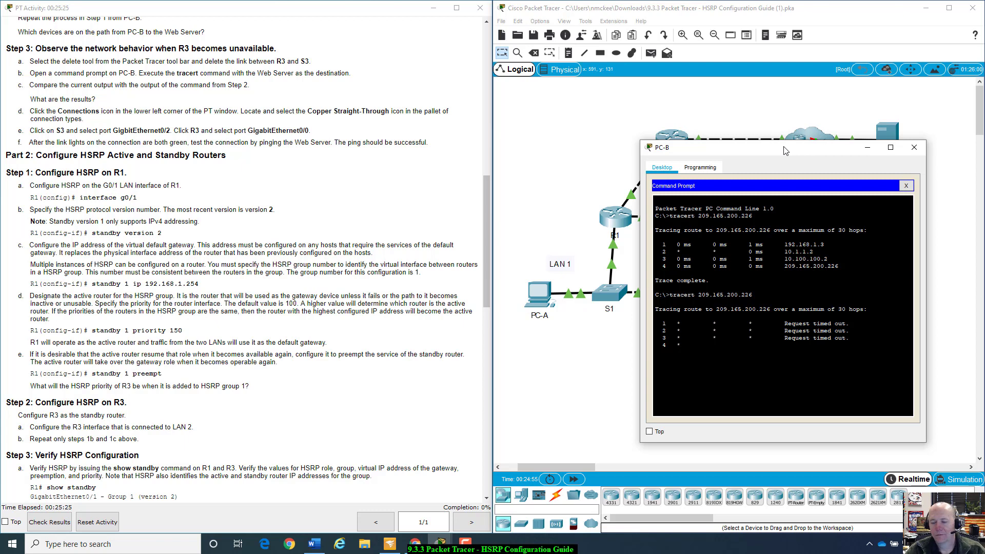
left_click_drag(785, 151, 834, 340)
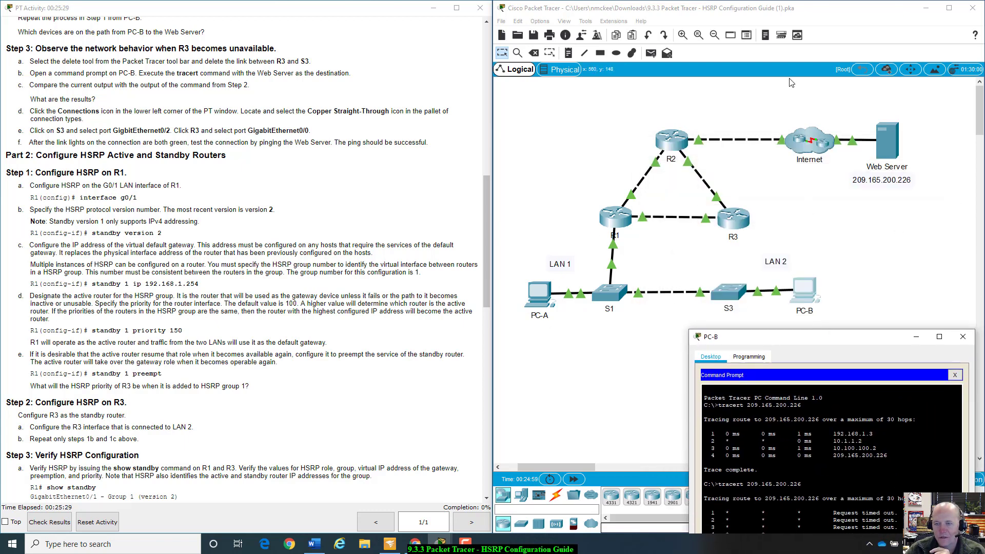
left_click_drag(847, 338, 835, 142)
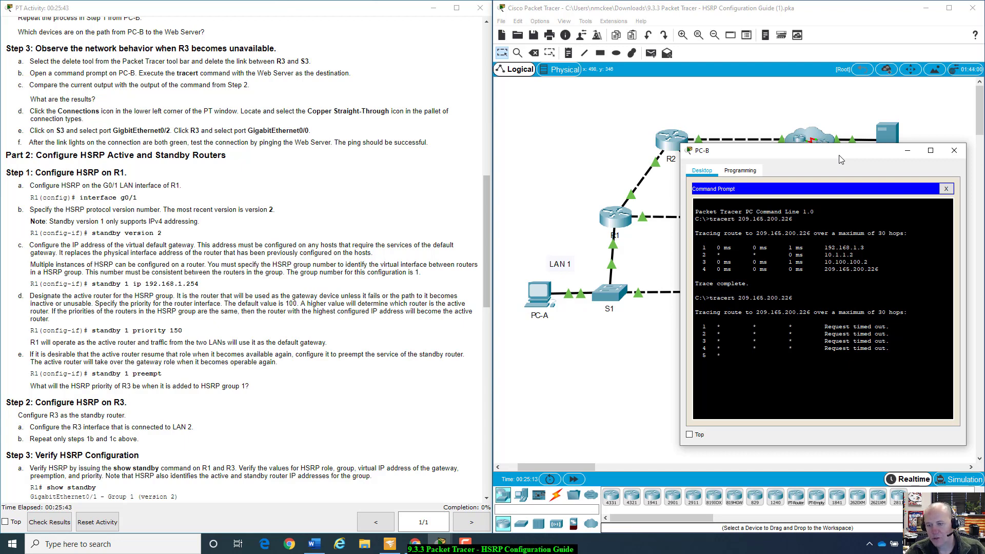
- Stop the trace and close PC-B's window, and fast-forward the network time
key("ctrl+c")
left_click_drag(824, 150, 863, 342)
left_click(872, 302)
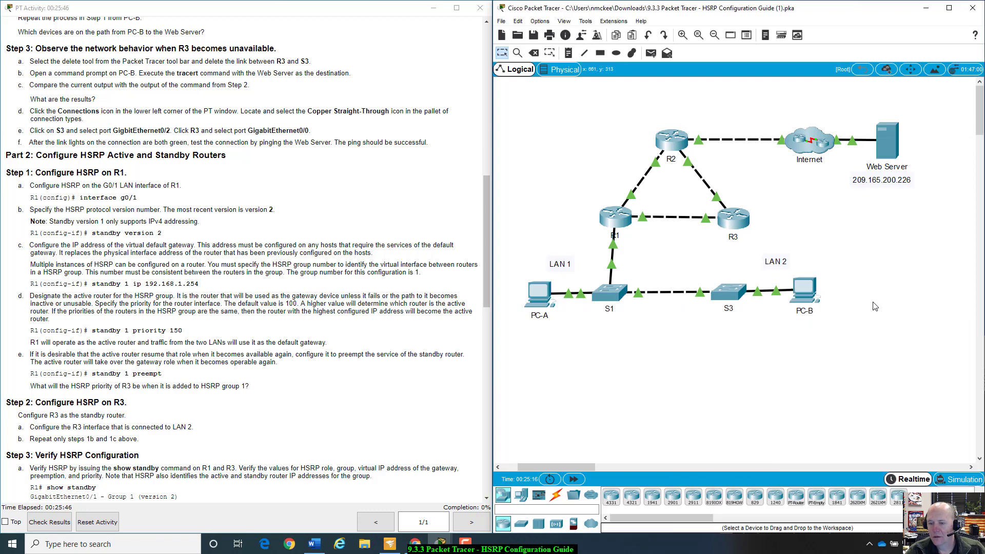
left_click(575, 480)
left_click(575, 479)
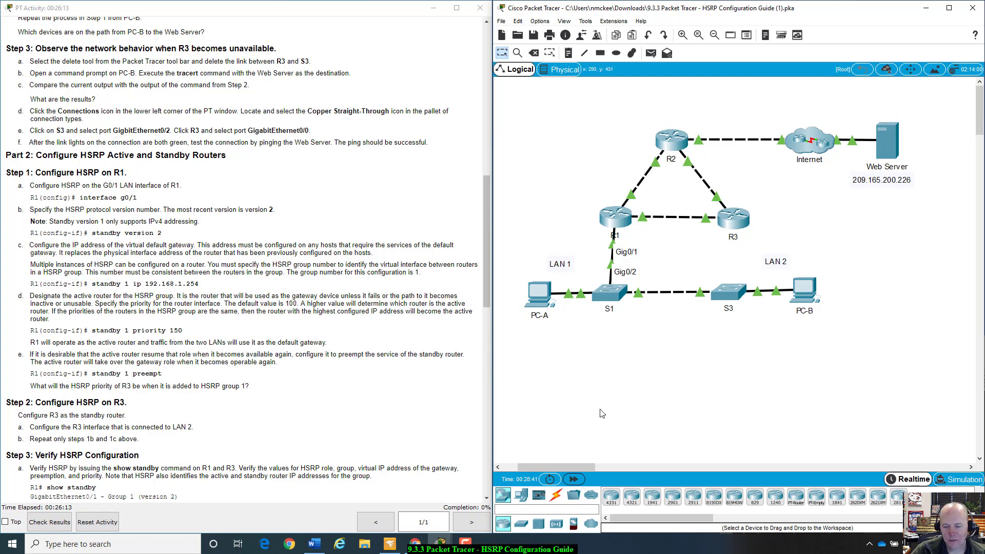
- Connect S3 GigabitEthernet0/2 to R3 GigabitEthernet0/0 with a Copper Straight-Through cable and fast-forward the network time
left_click(557, 496)
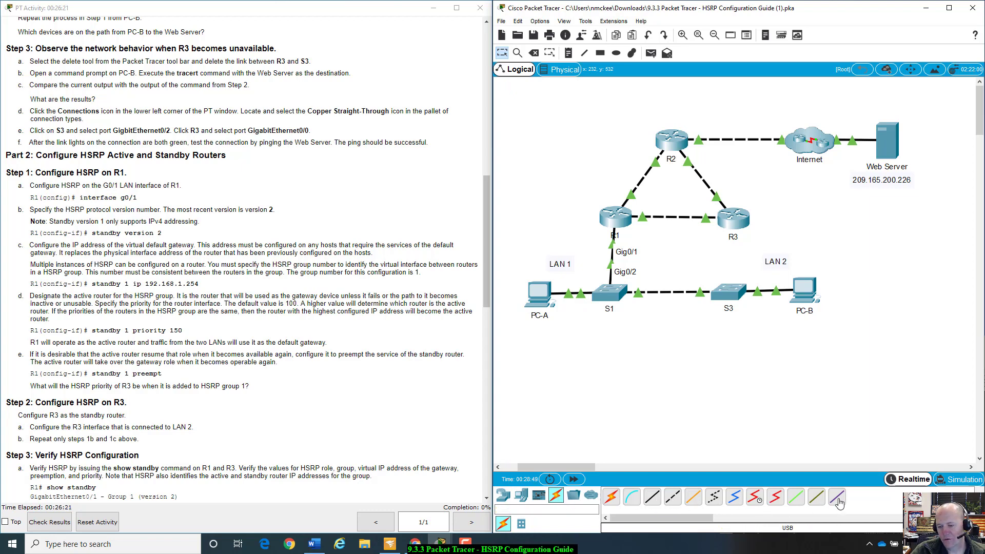
left_click(654, 498)
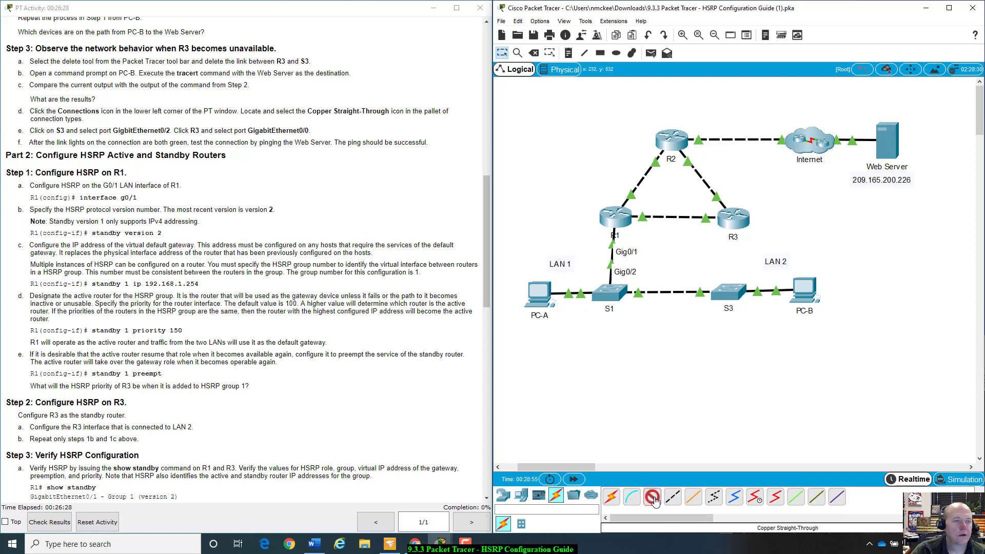
left_click(737, 291)
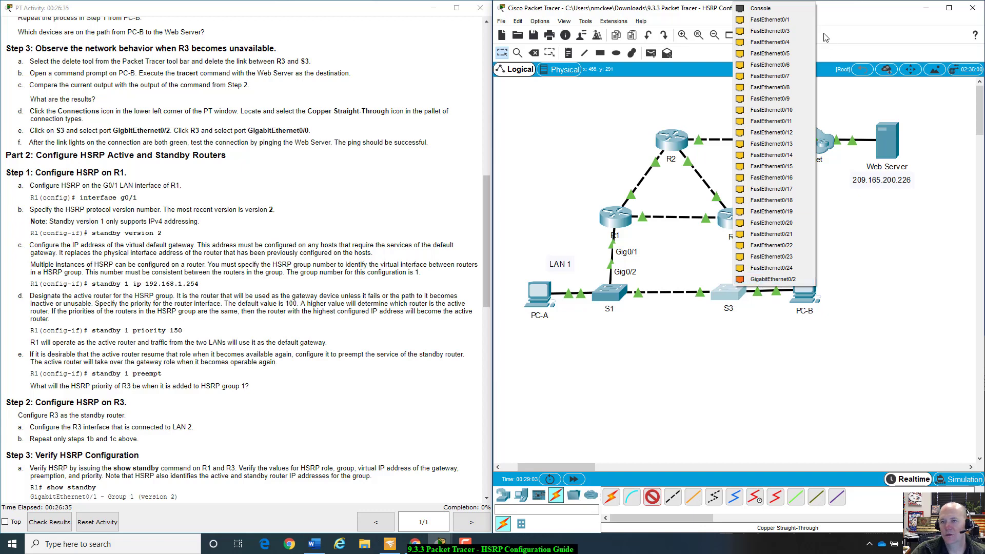
left_click(760, 286)
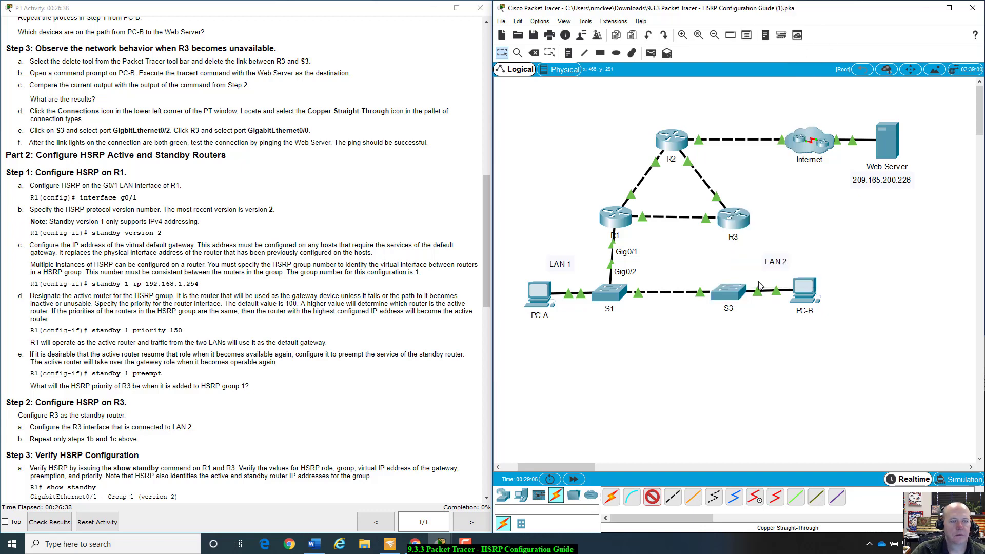
left_click(732, 224)
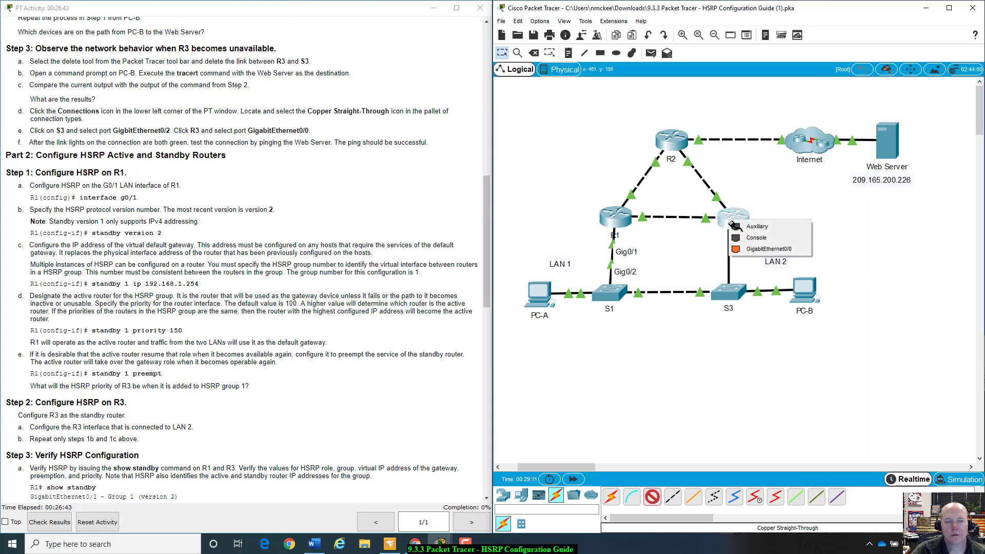
left_click(766, 250)
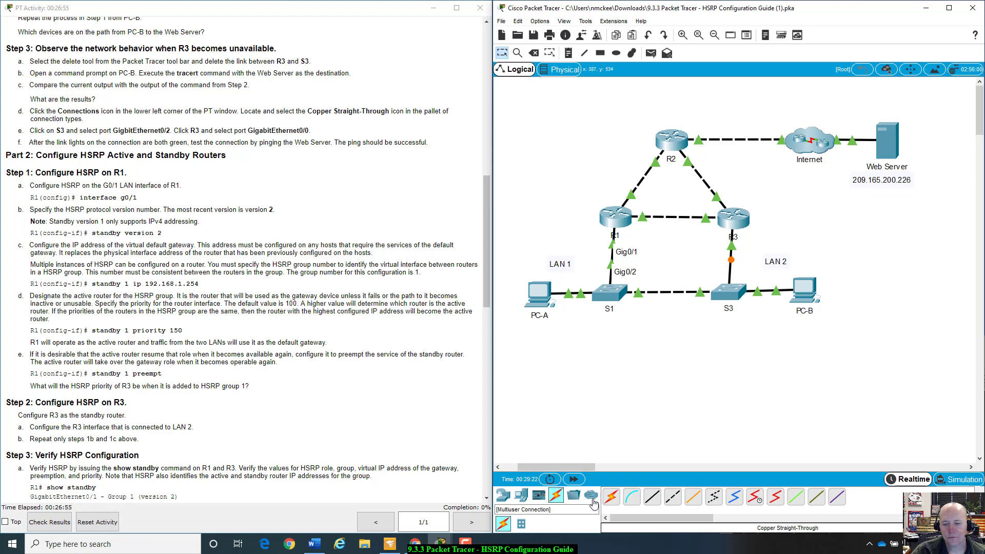
left_click(578, 481)
left_click(577, 481)
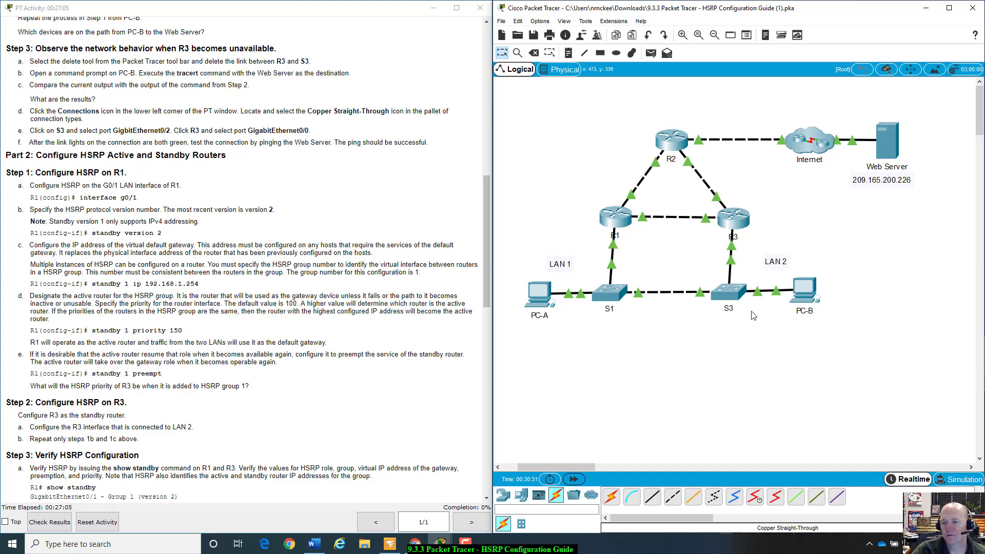
- Rerun tracert 209.165.200.226 from PC-B's command prompt, compare its hops with the earlier traces, and close PC-B's window
left_click(805, 288)
left_click_drag(842, 340, 737, 162)
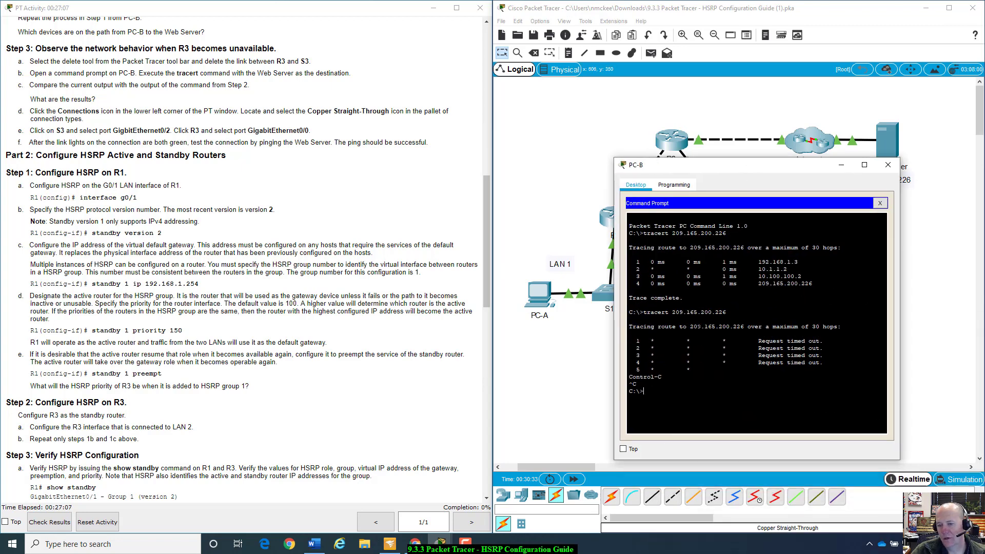
key("Up")
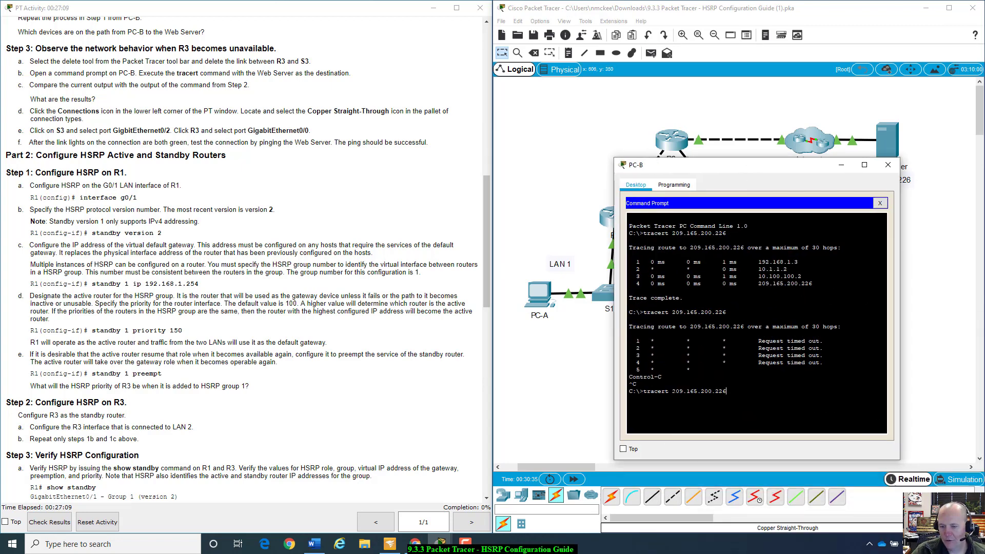
key("Return")
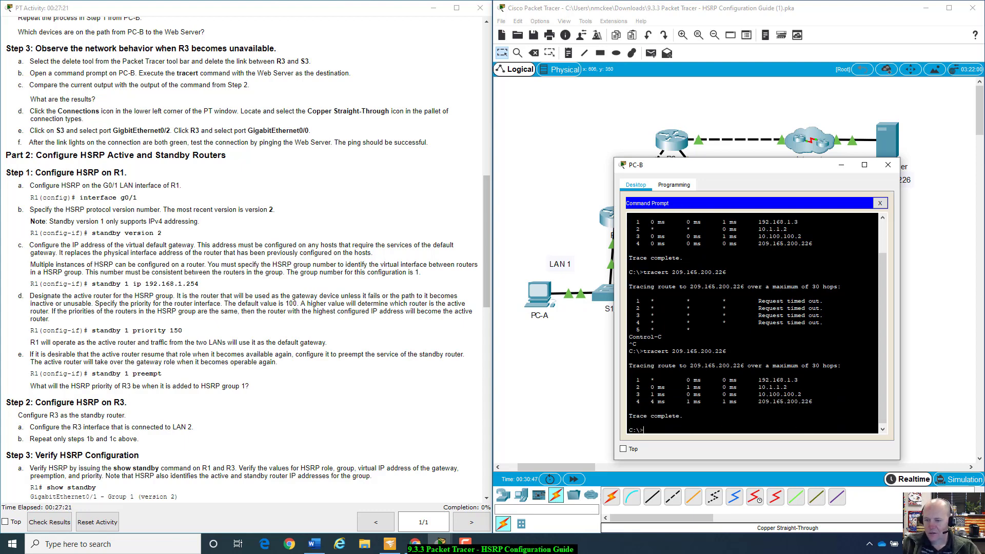
scroll(757, 324, "up", 1)
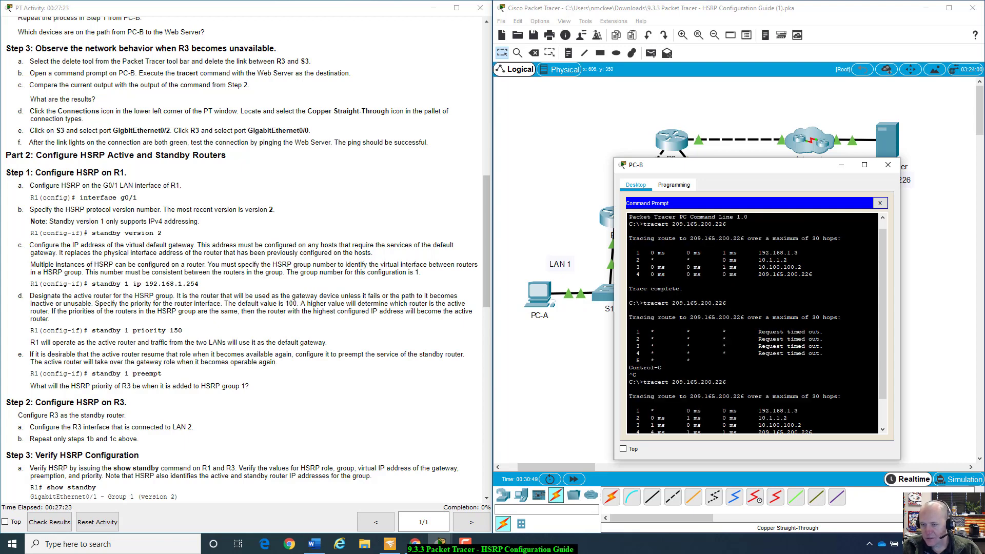
left_click_drag(759, 253, 788, 260)
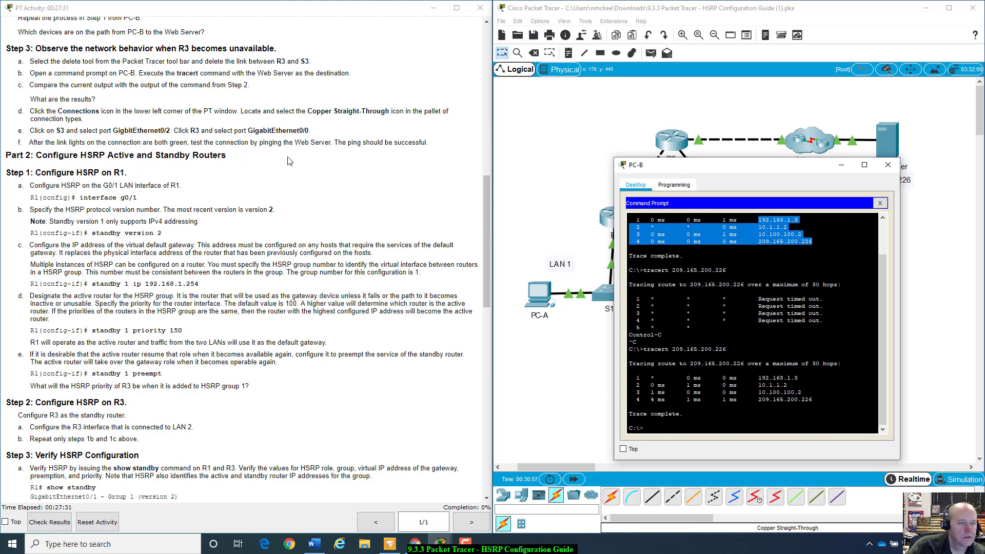
scroll(289, 161, "down", 3)
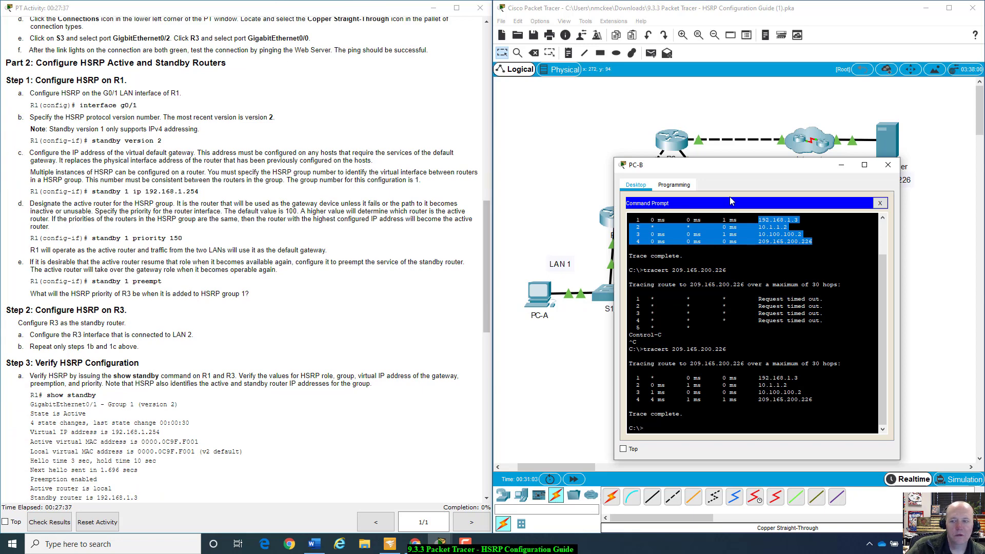
left_click(889, 166)
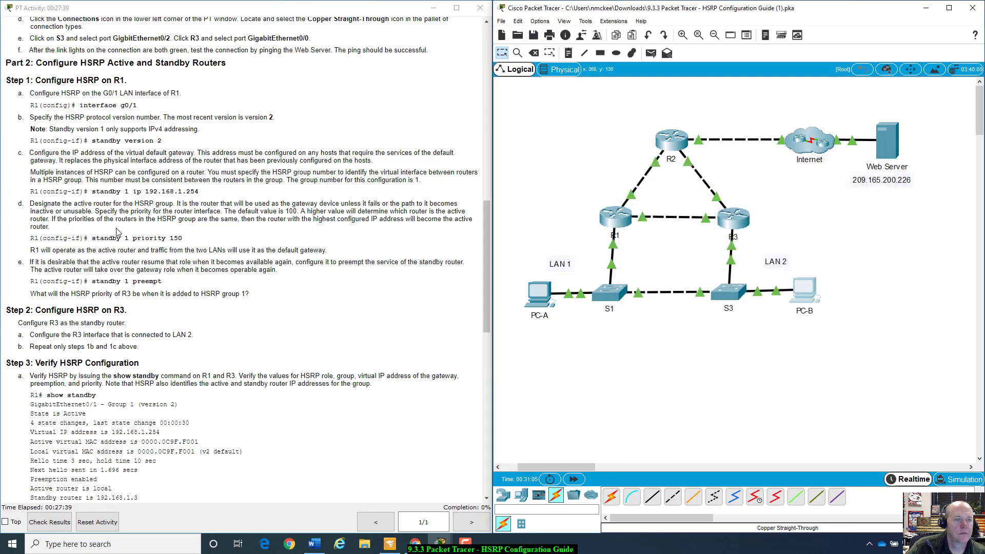
- Open R1's command line at its user prompt and place its window clear of the Part 2 Step 1 instructions
scroll(117, 232, "down", 1)
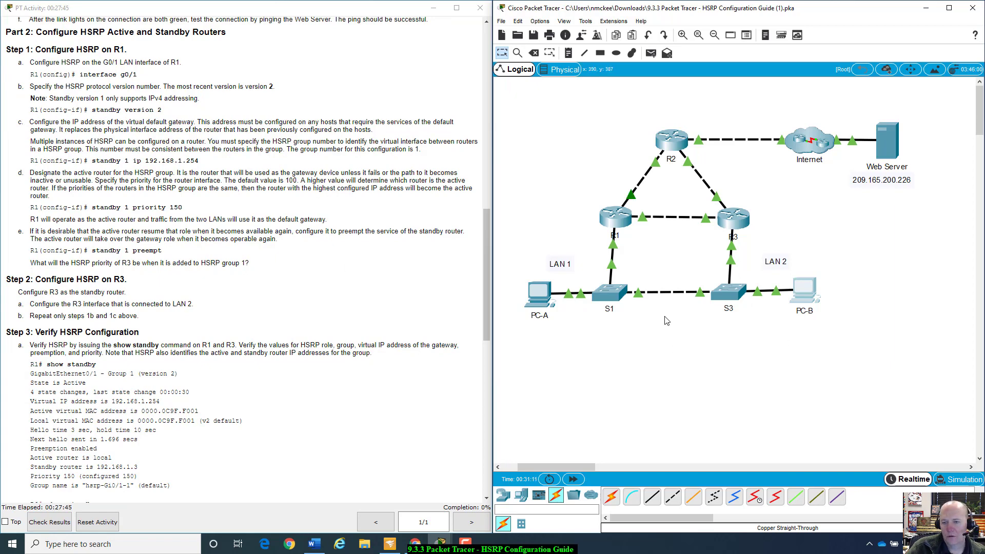
left_click(617, 218)
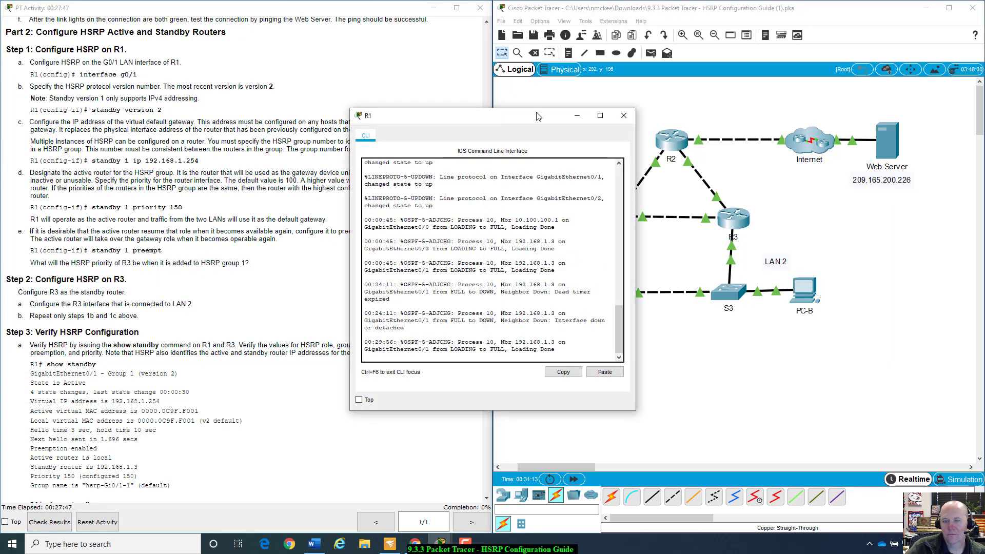
left_click_drag(531, 120, 718, 131)
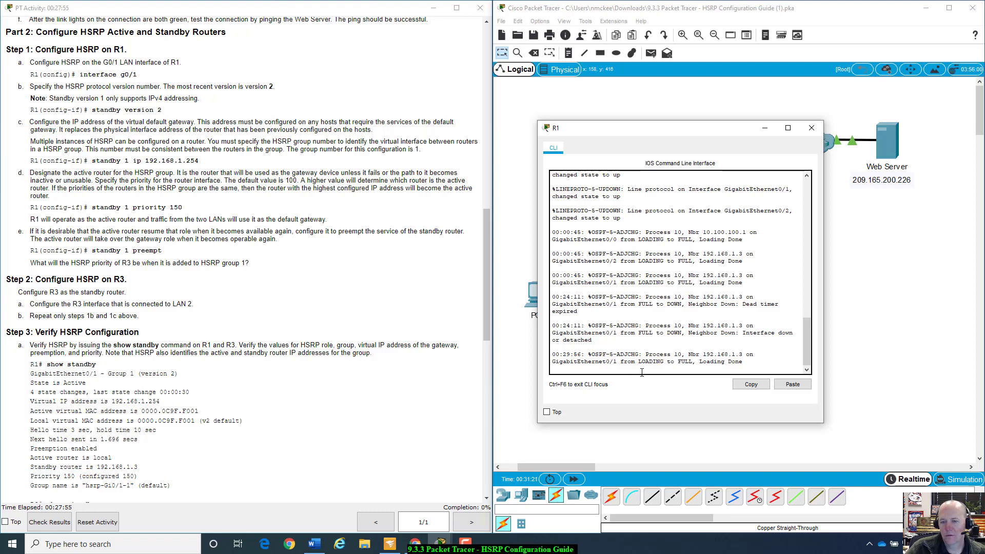
key("Return")
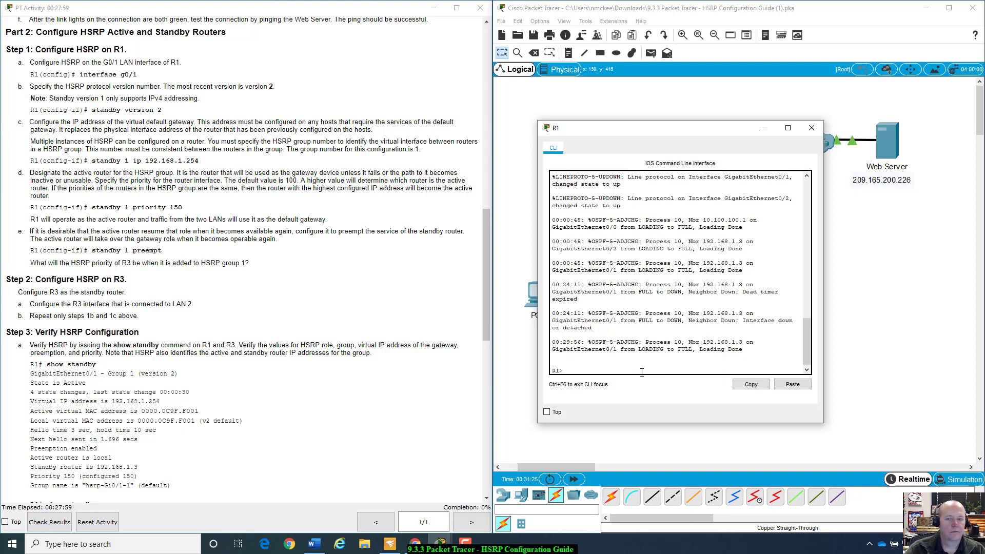
left_click_drag(719, 138, 788, 111)
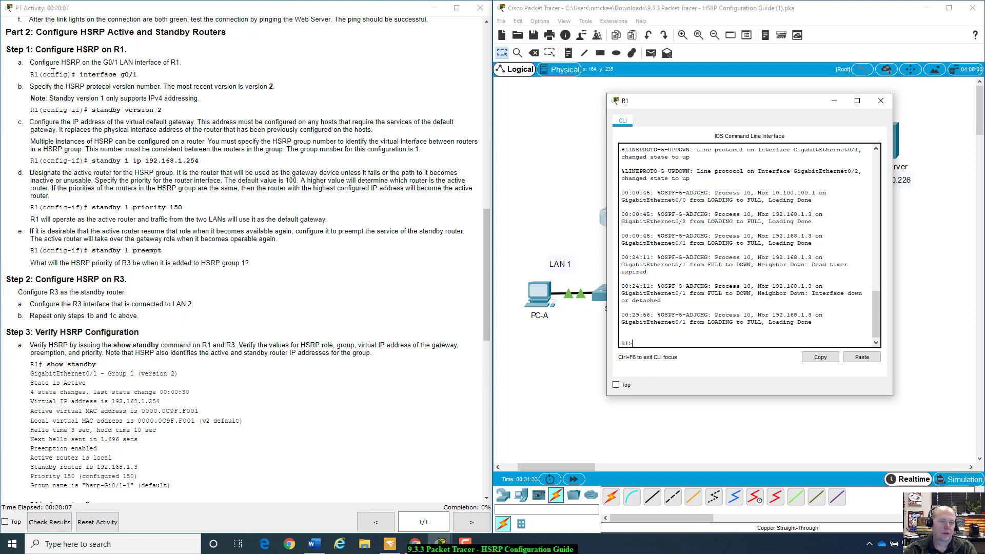
- Check the prompt mode required in Step 1a and enter global configuration mode on R1 with enable and config t
left_click_drag(43, 75, 69, 75)
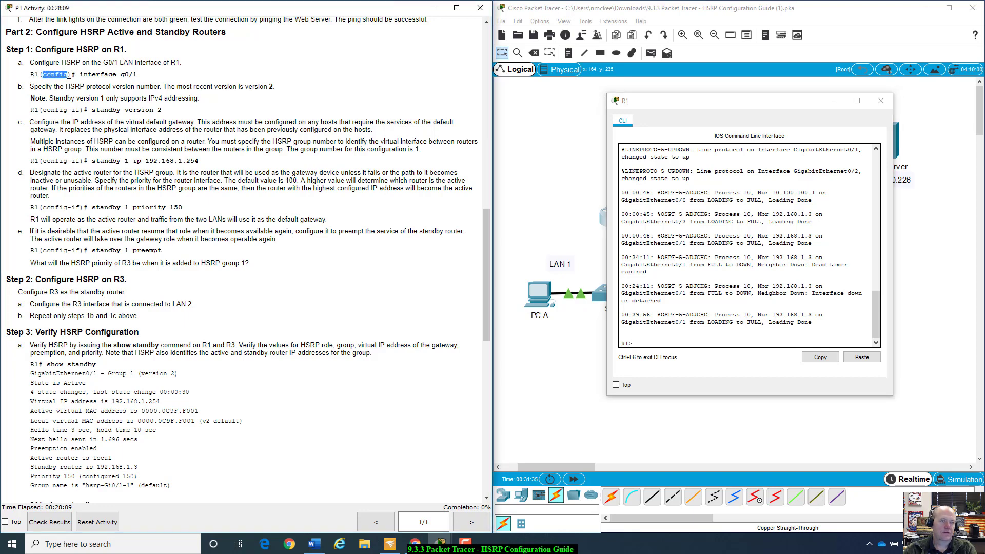
left_click(688, 343)
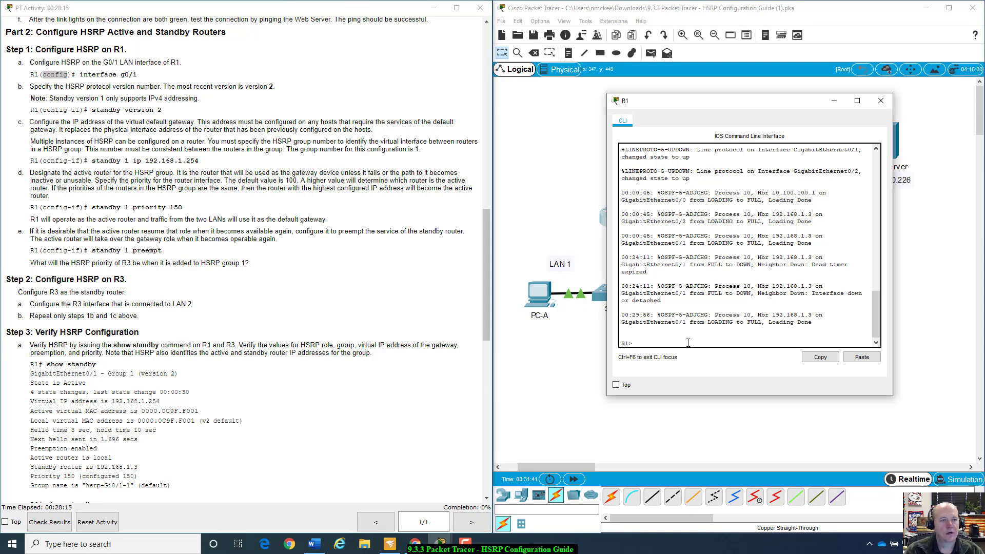
type("enable")
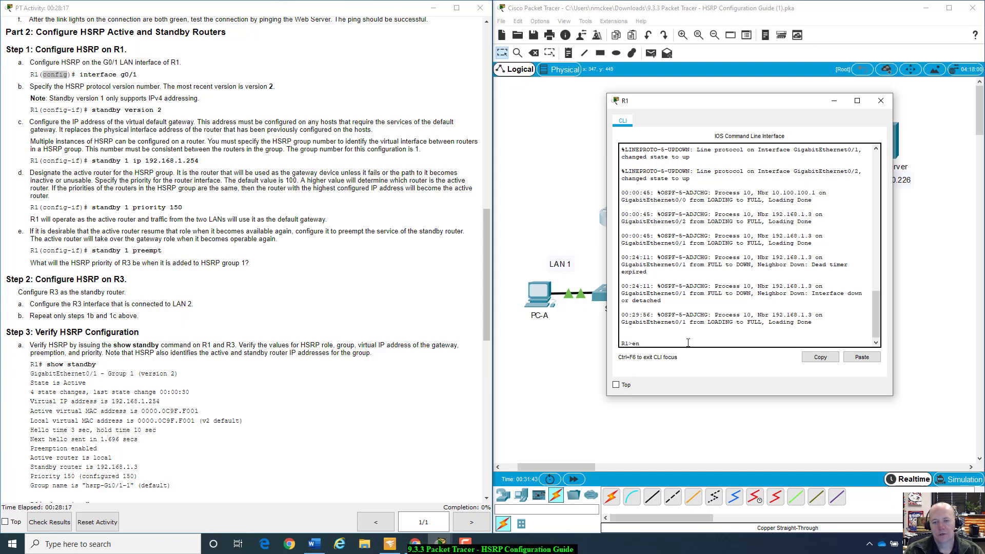
key("Return")
type("confi")
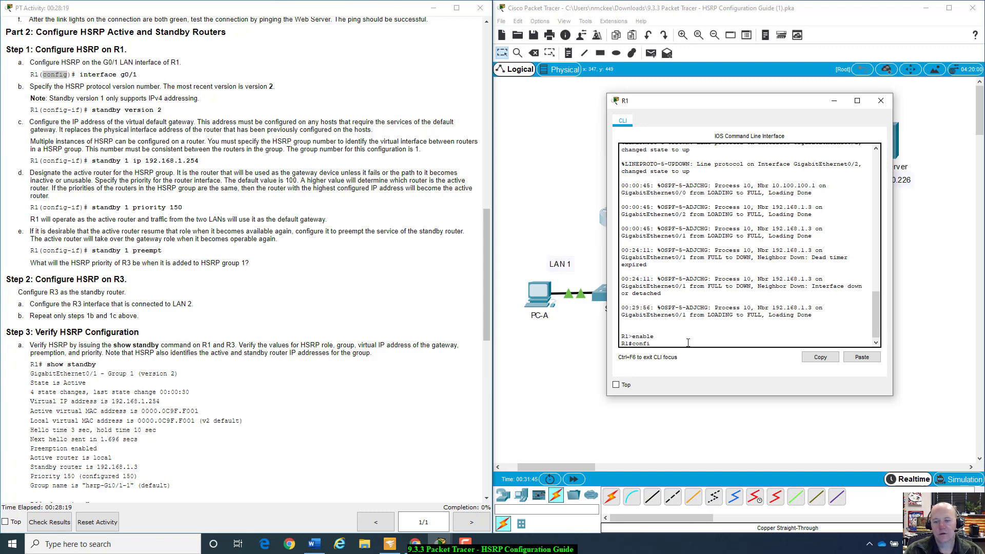
type("g t")
key("Return")
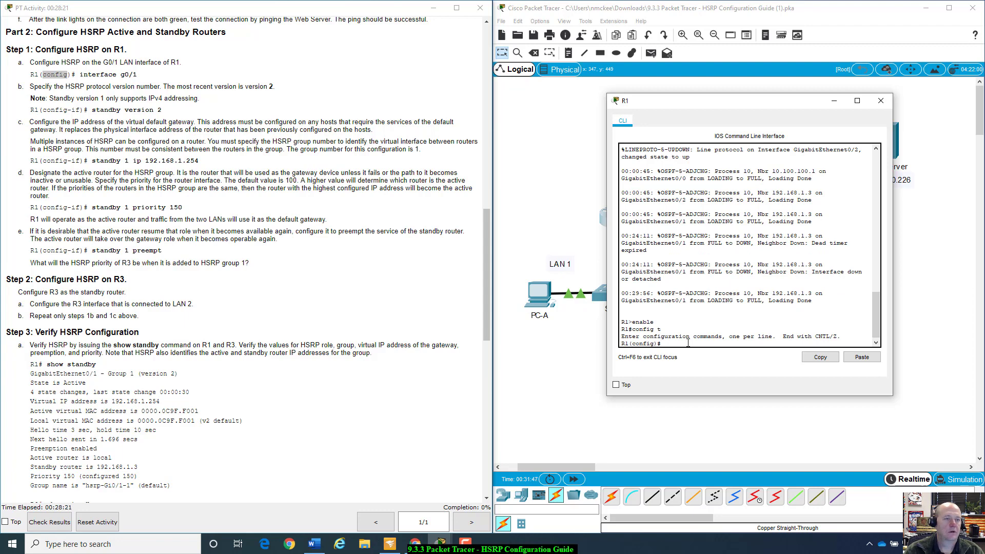
- Enter interface configuration mode for R1's LAN interface with int g0/1 and check the prompt's mode
type("int")
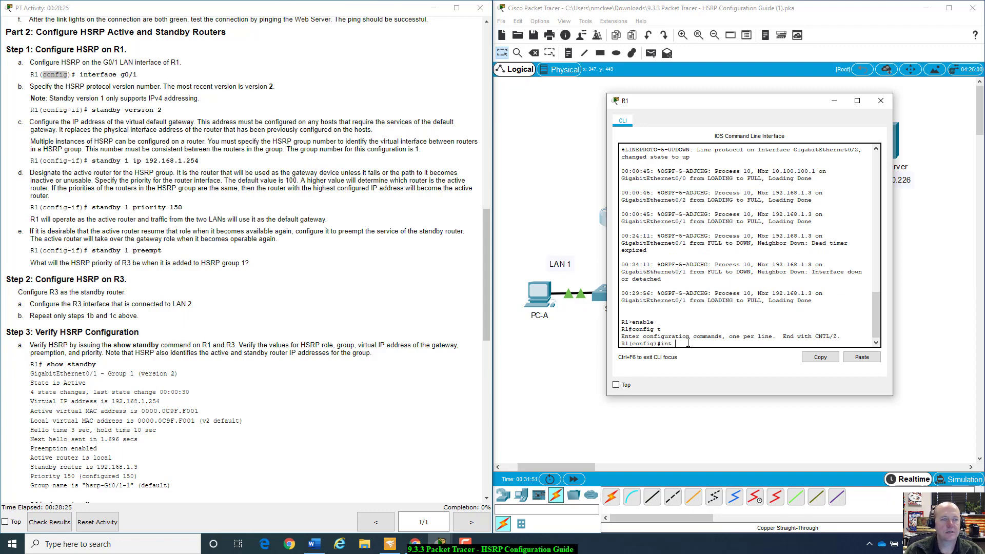
type(" g0/1")
key("Return")
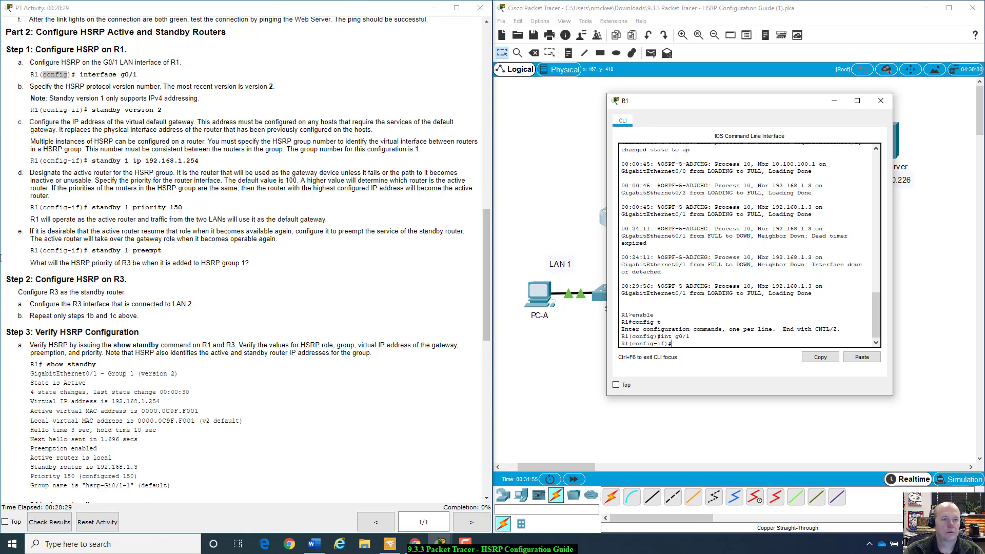
left_click_drag(634, 345, 664, 345)
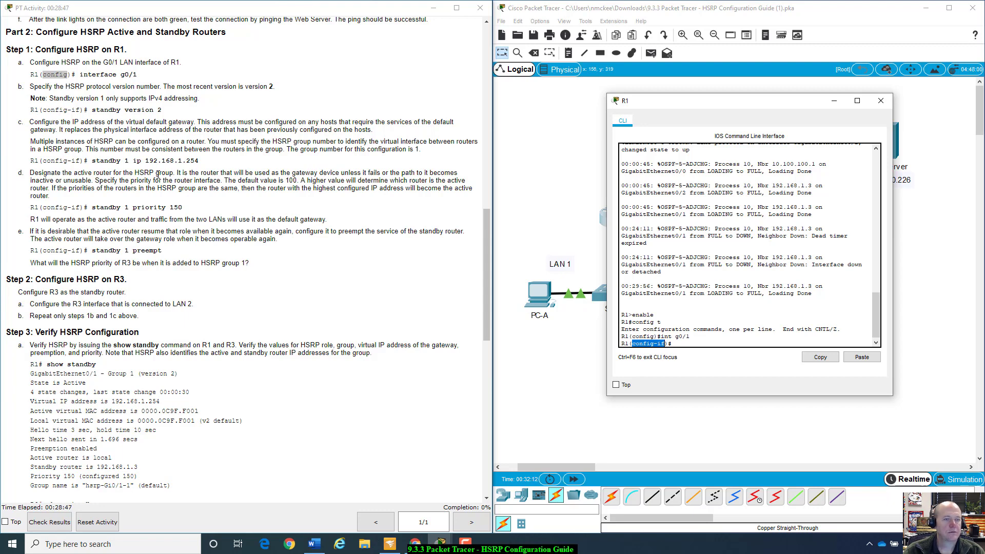
- Set the HSRP protocol version on R1's g0/1 interface with standby version 2
left_click(691, 344)
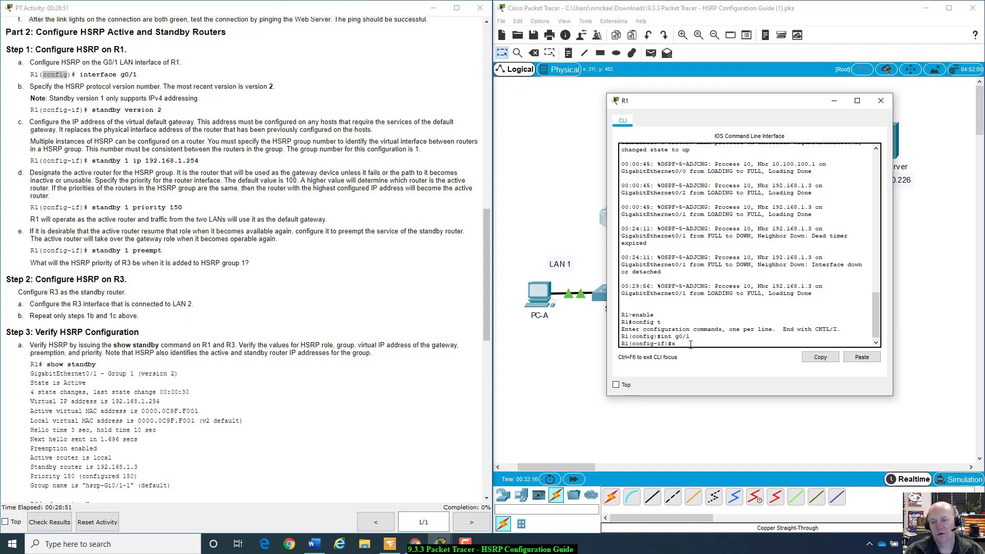
type("ste")
type("nd")
key("Tab")
type("ve3r")
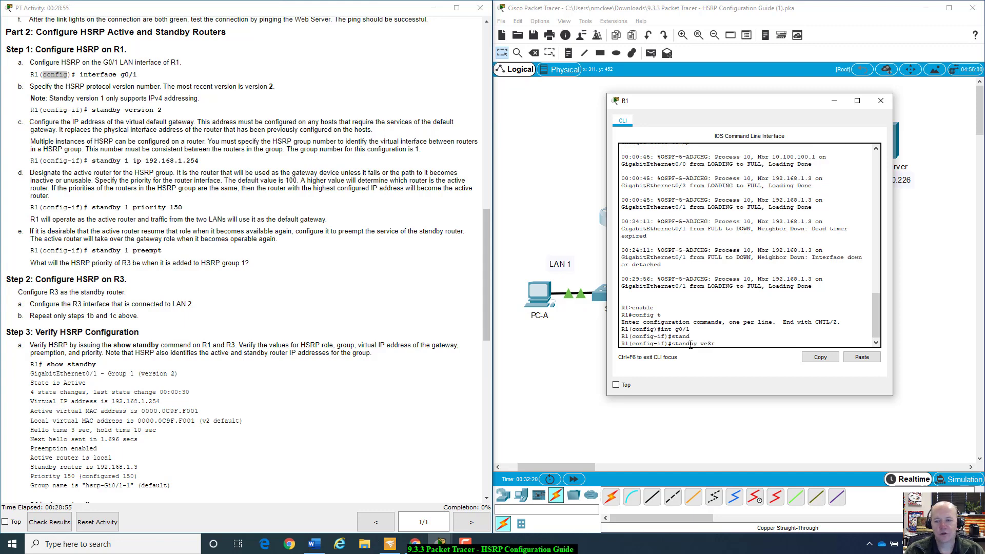
key("Tab")
key("BackSpace")
key("BackSpace")
type("r")
key("Tab")
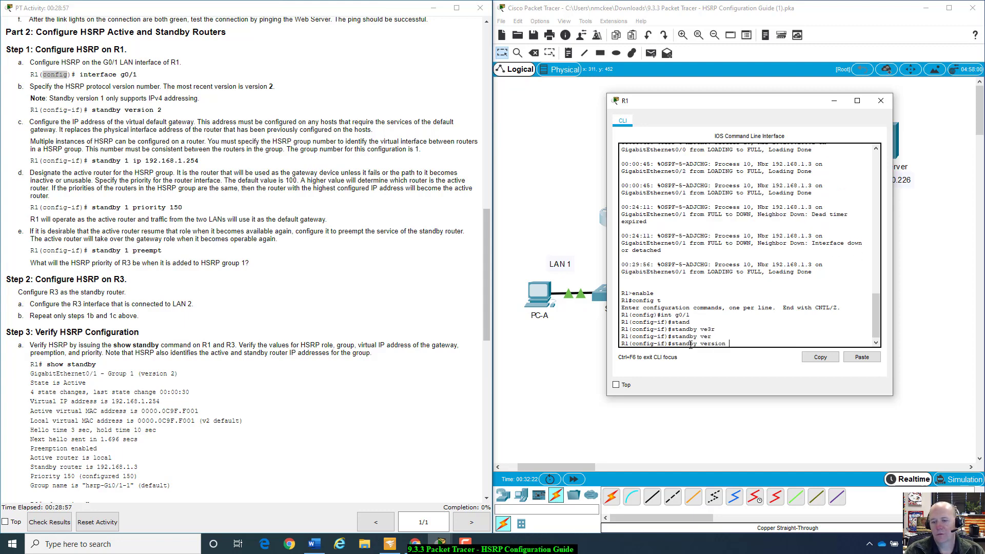
type("2")
key("Return")
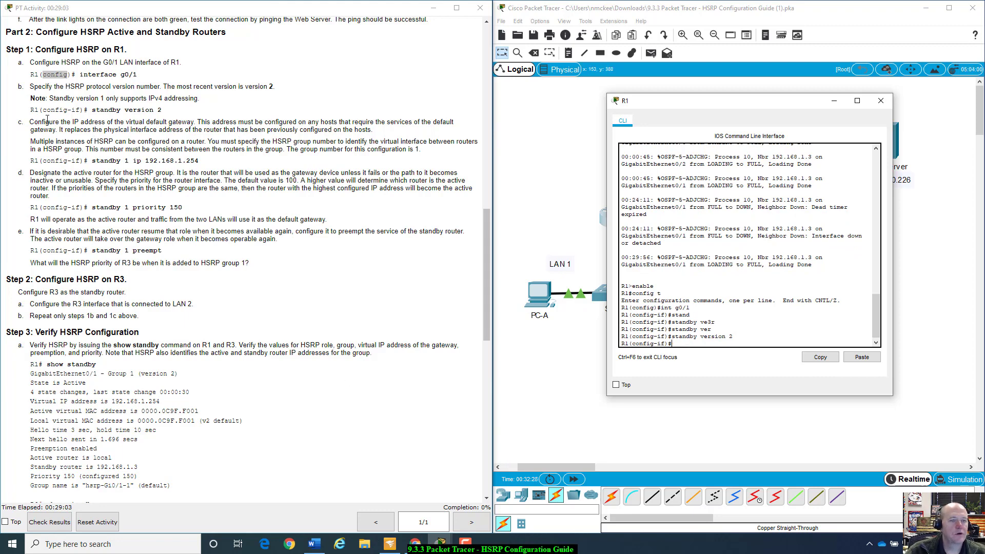
- Read the Step 1c instructions on the virtual default gateway address and how hosts use it
left_click_drag(154, 122, 200, 123)
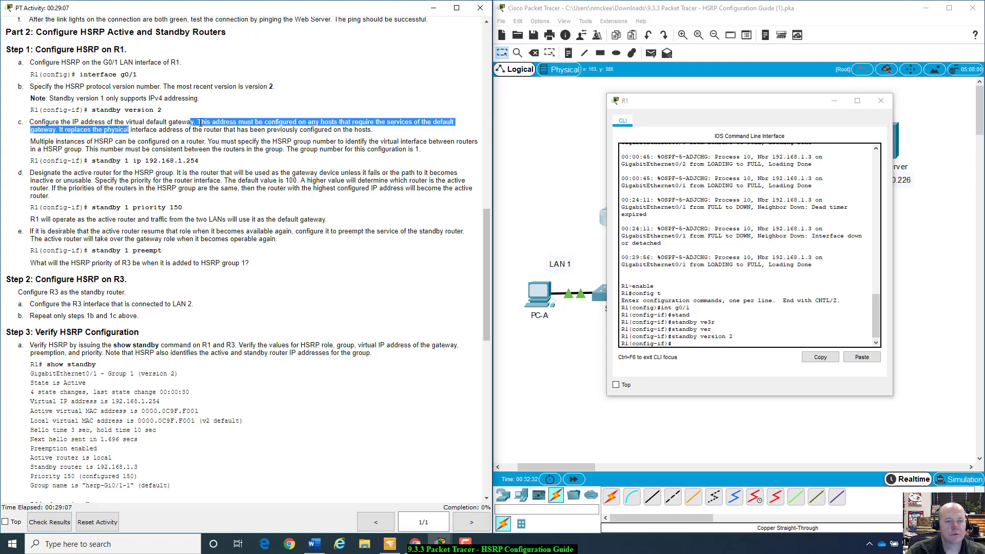
left_click(199, 122)
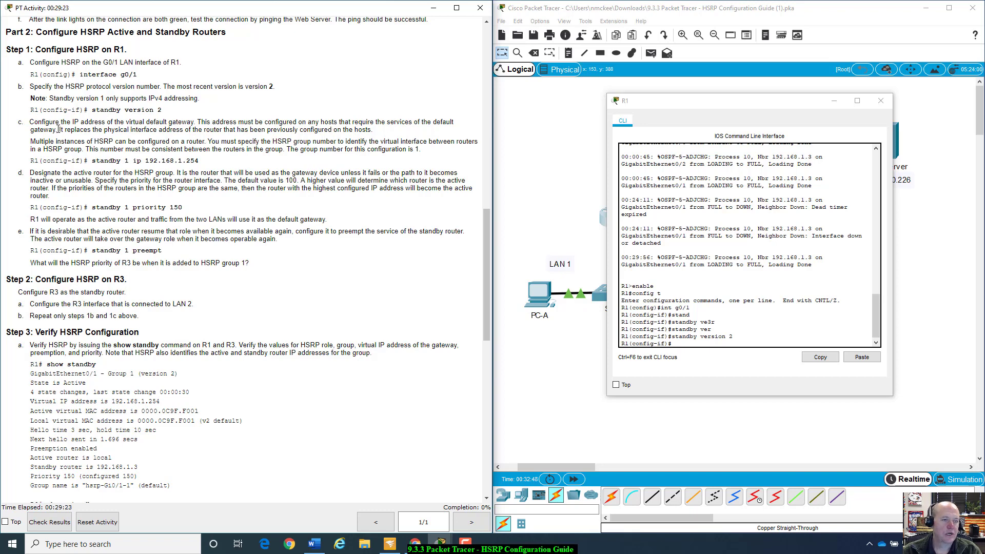
left_click_drag(59, 129, 383, 135)
left_click(383, 135)
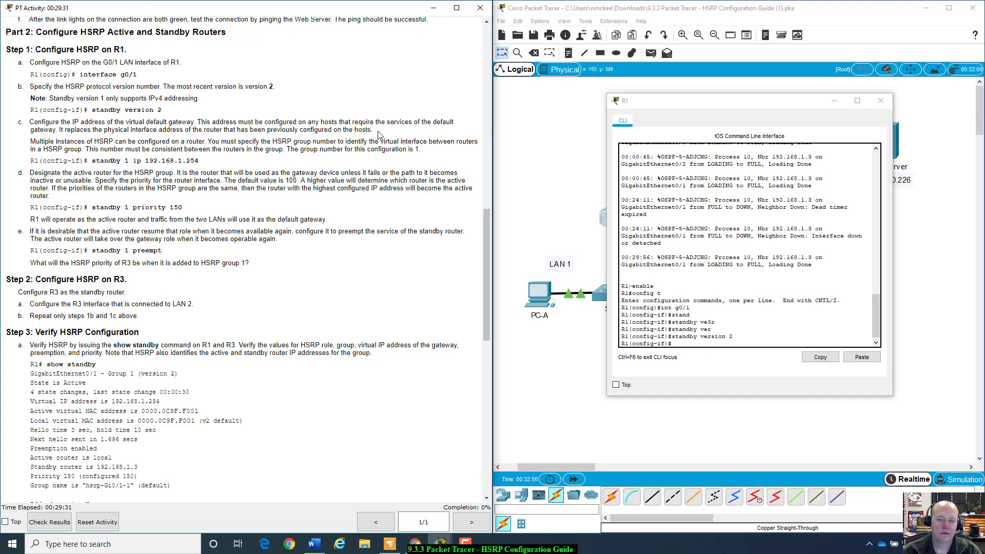
mouse_move(379, 134)
left_mouse_down()
mouse_move(231, 150)
mouse_move(62, 131)
mouse_move(298, 109)
mouse_move(310, 121)
mouse_move(386, 121)
mouse_move(388, 141)
mouse_move(390, 132)
left_mouse_up()
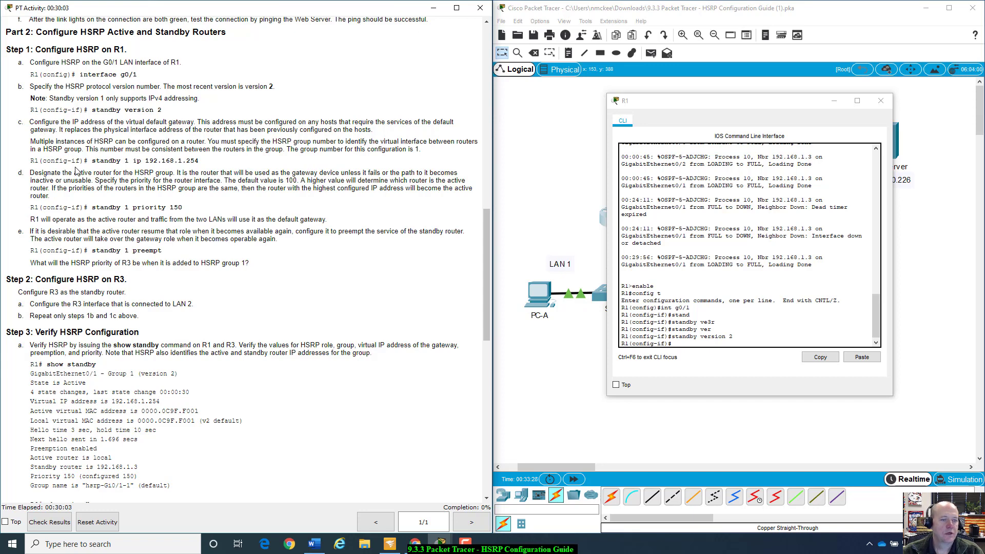
- Configure the HSRP virtual gateway address on R1's g0/1 interface with standby 1 ip 192.168.1.254
left_click(738, 342)
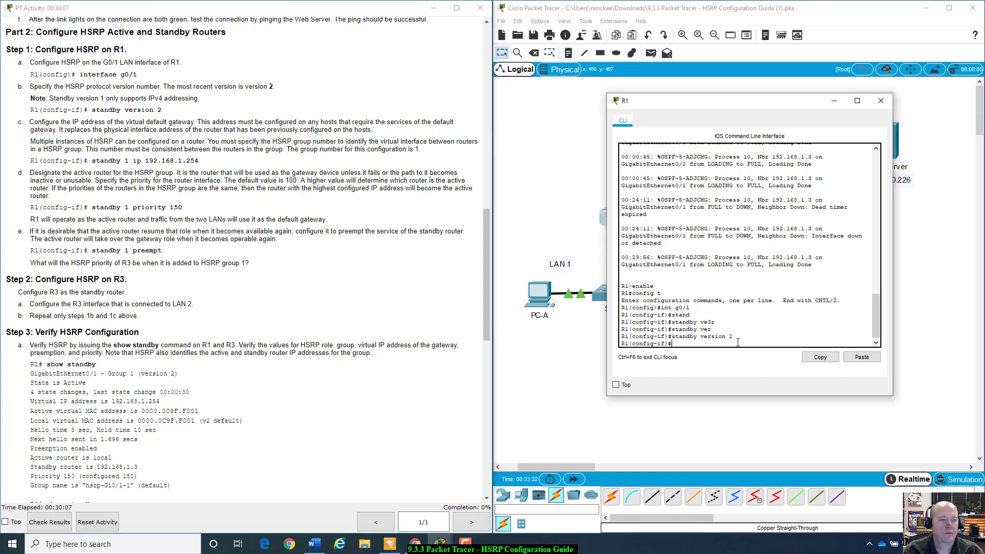
type("stan")
key("Tab")
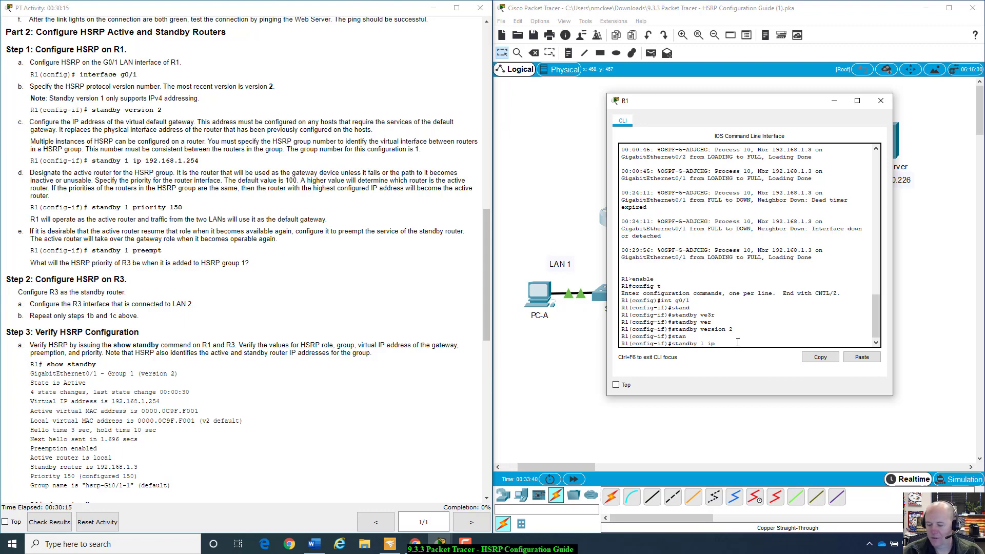
type("192.1")
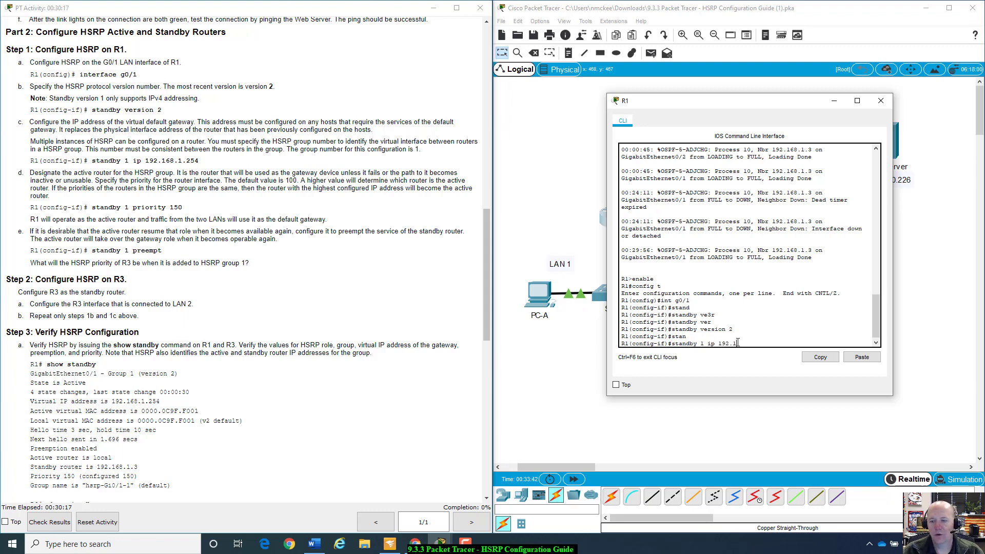
type("68.1.")
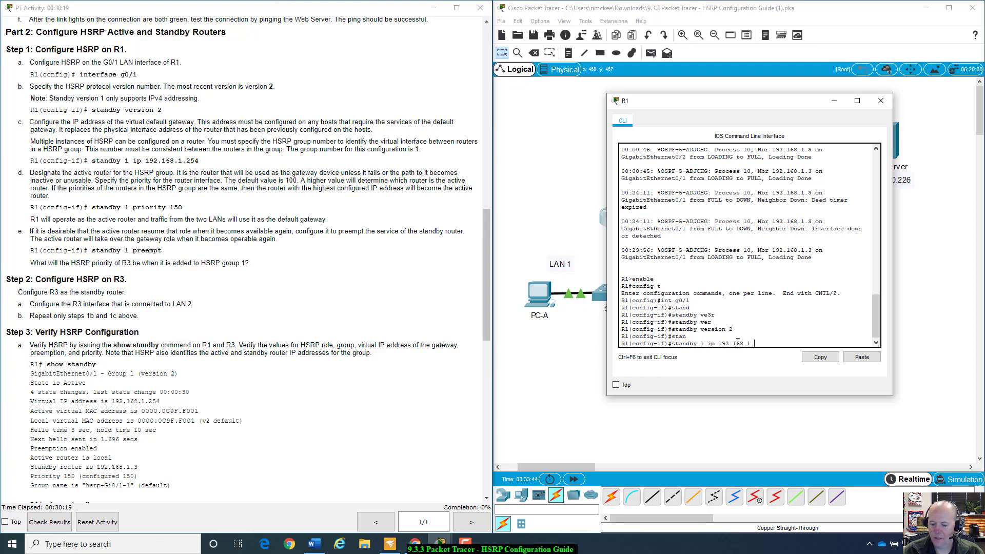
type("254")
key("Return")
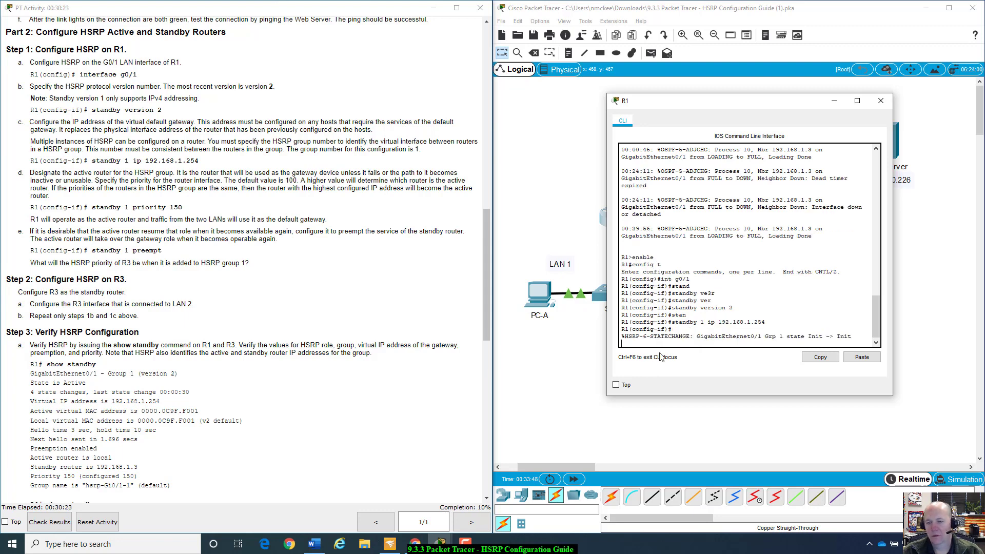
- Examine the HSRP state-change messages for group 1 in R1's CLI and return to the interface configuration prompt
left_click_drag(625, 336, 857, 336)
left_click(856, 337)
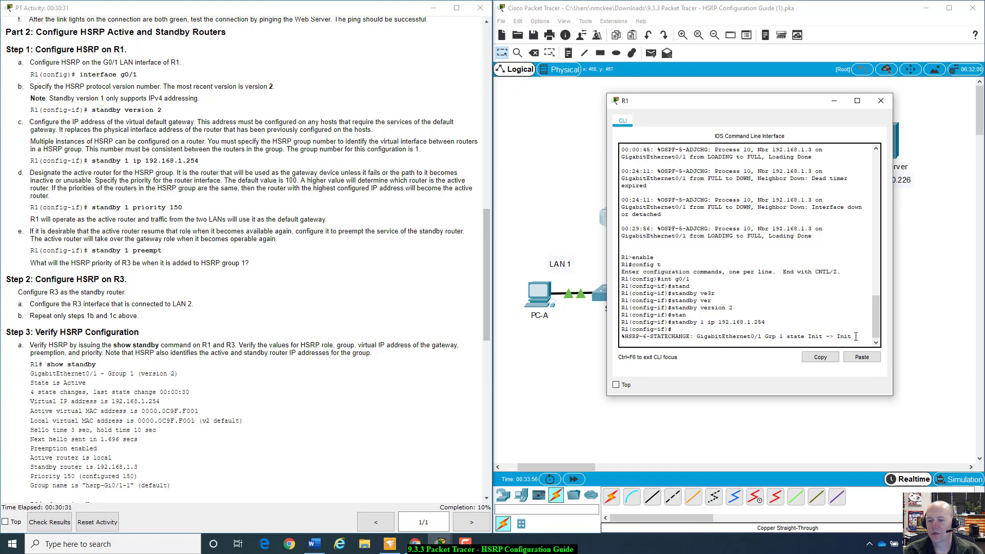
key("Return")
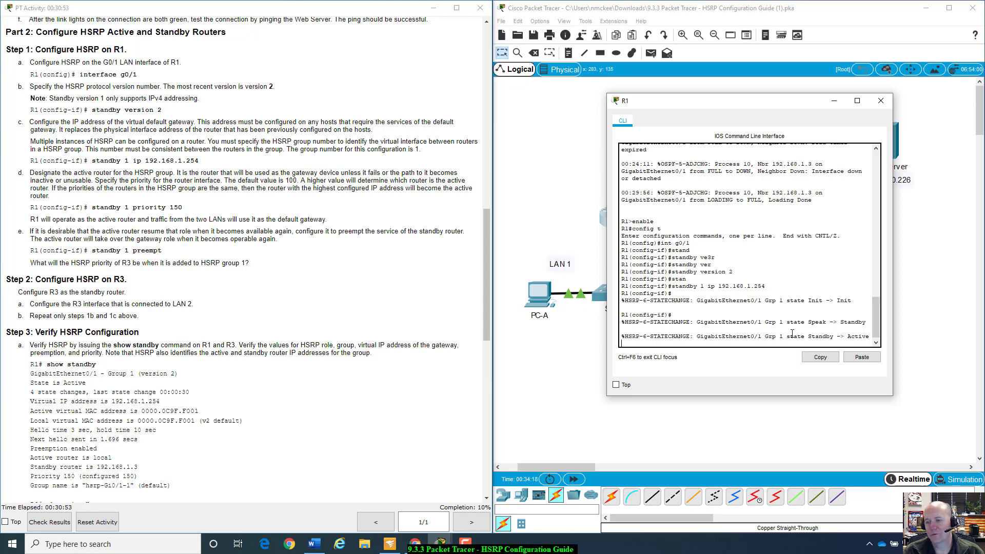
left_click_drag(791, 338, 868, 322)
left_click_drag(788, 337, 873, 336)
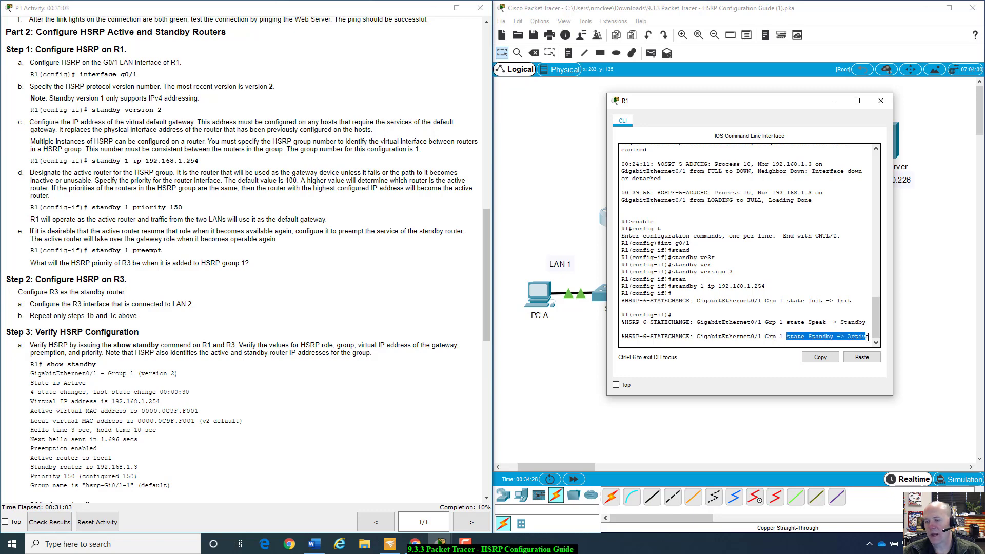
left_click(872, 337)
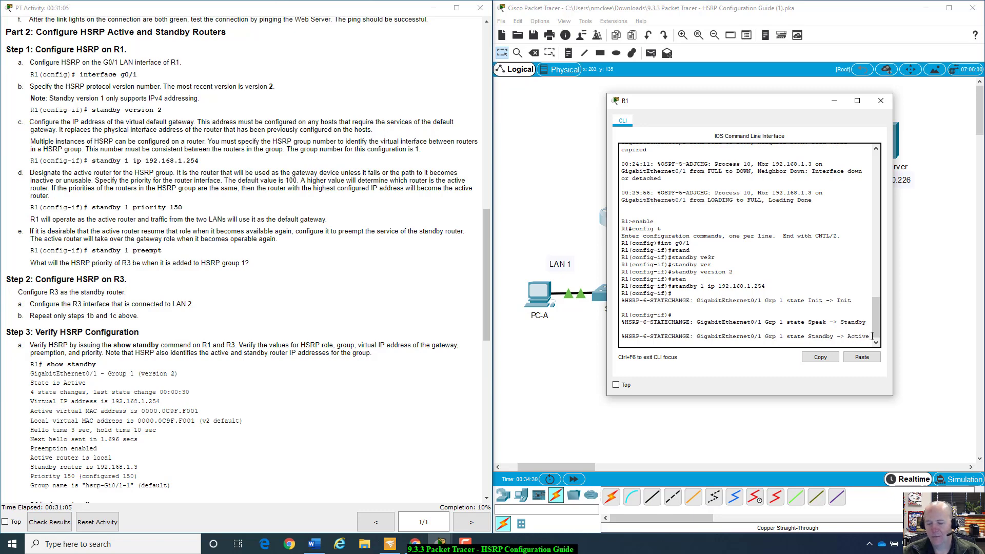
key("Return")
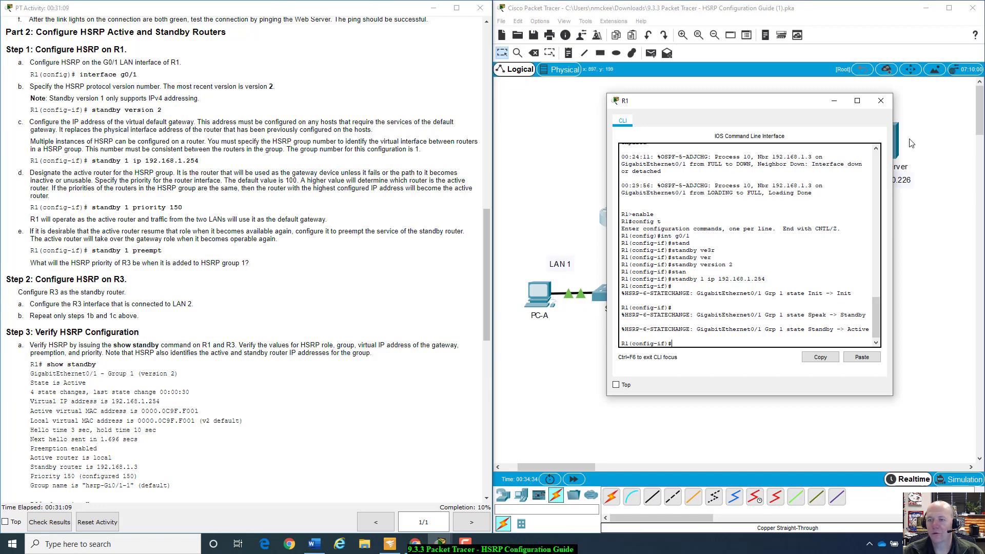
- Check the active-router rule in Step 1d and set R1's HSRP group 1 priority with standby 1 priority 150
left_click_drag(803, 109, 801, 133)
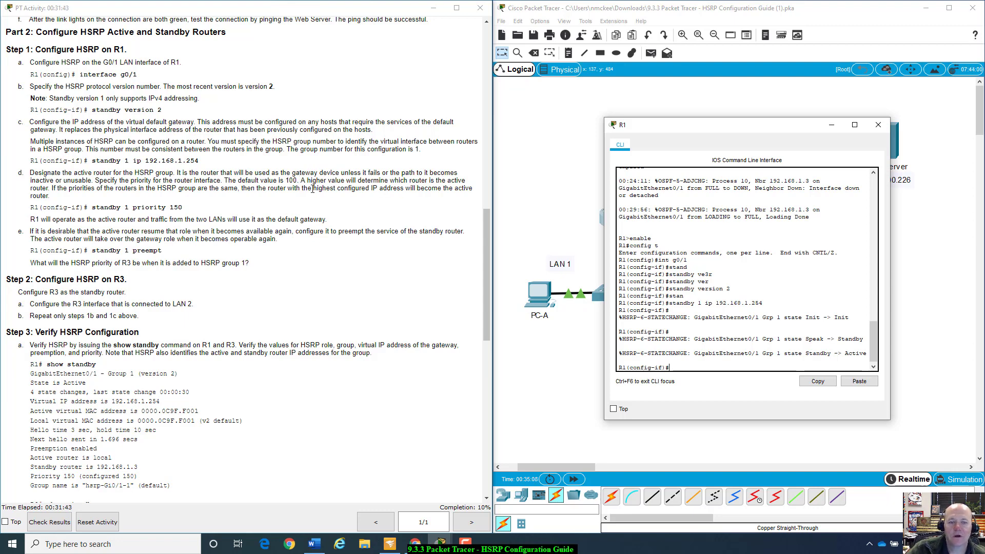
left_click_drag(311, 188, 407, 191)
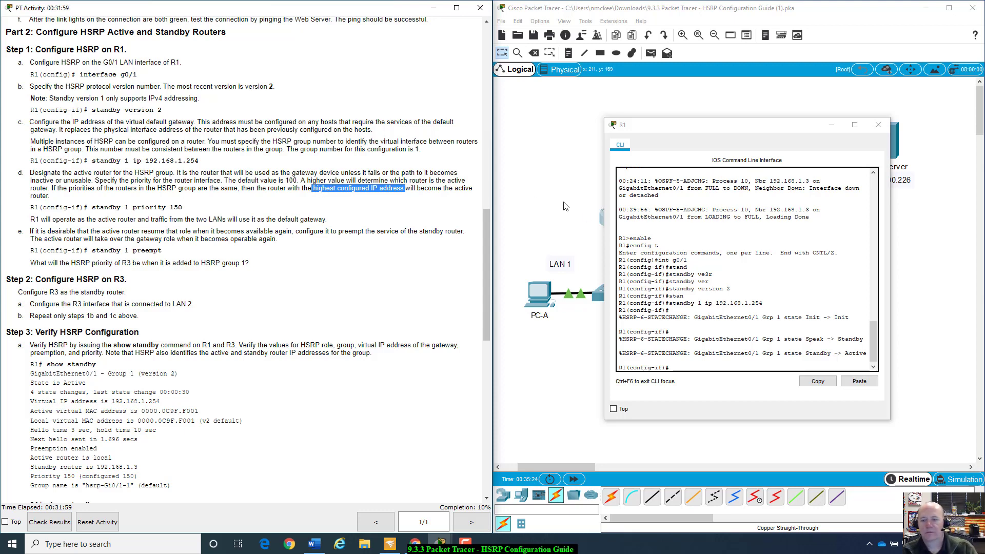
left_click(758, 364)
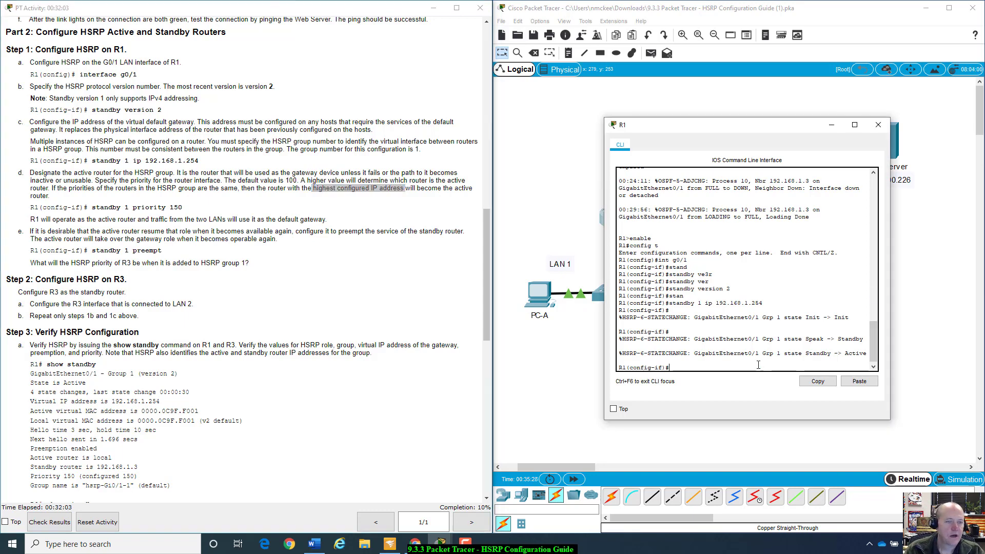
type("stn")
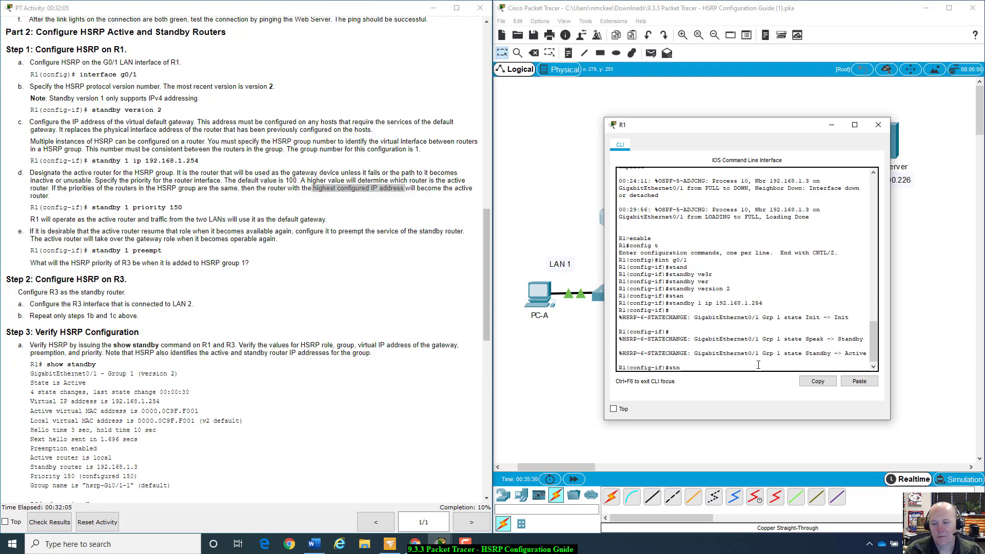
key("Tab")
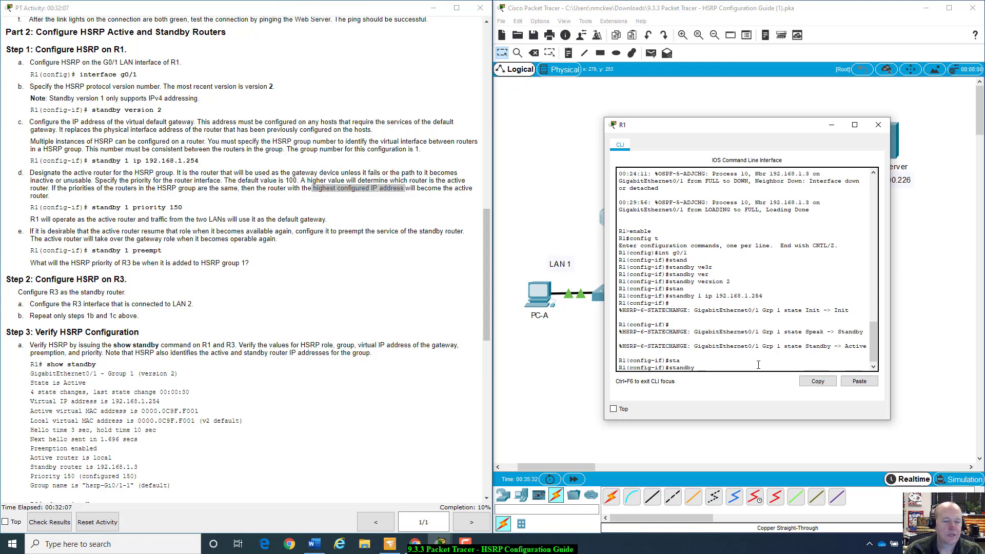
type("1 pri")
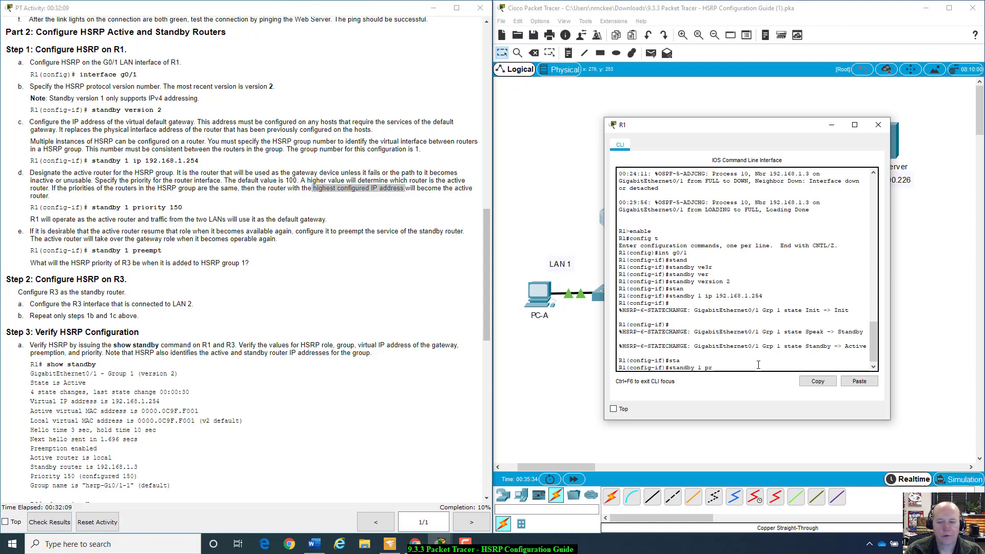
key("Tab")
type("1")
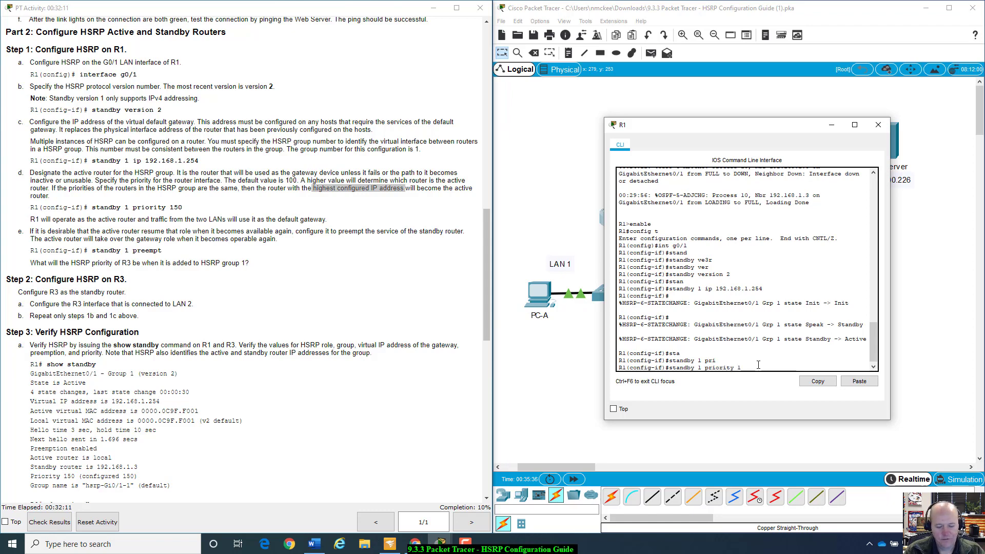
type("50")
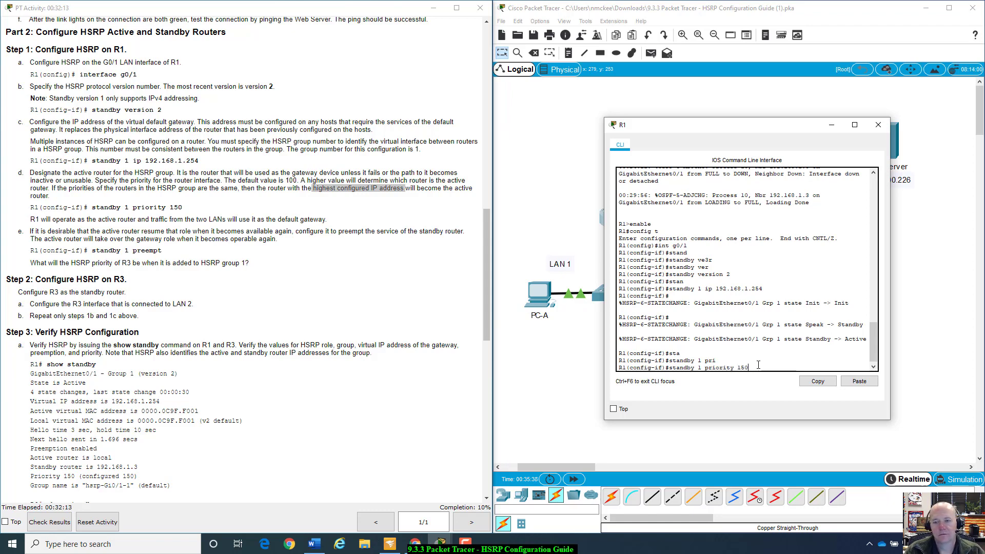
key("Return")
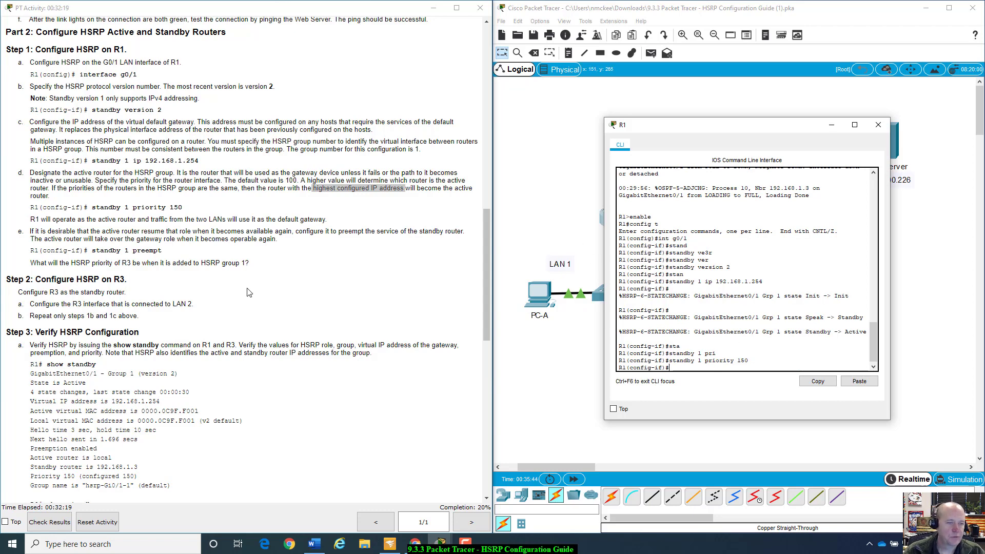
- Read Step 1e and enable preemption for HSRP group 1 on R1's g0/1 interface with standby 1 preempt
left_click(33, 220)
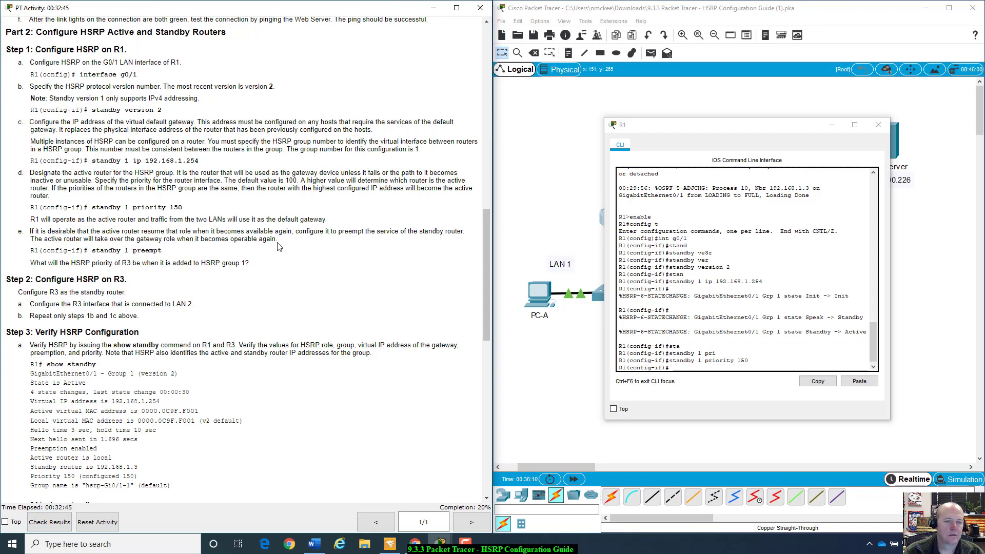
mouse_move(277, 241)
left_mouse_down()
mouse_move(28, 232)
mouse_move(271, 223)
mouse_move(285, 233)
mouse_move(281, 244)
left_mouse_up()
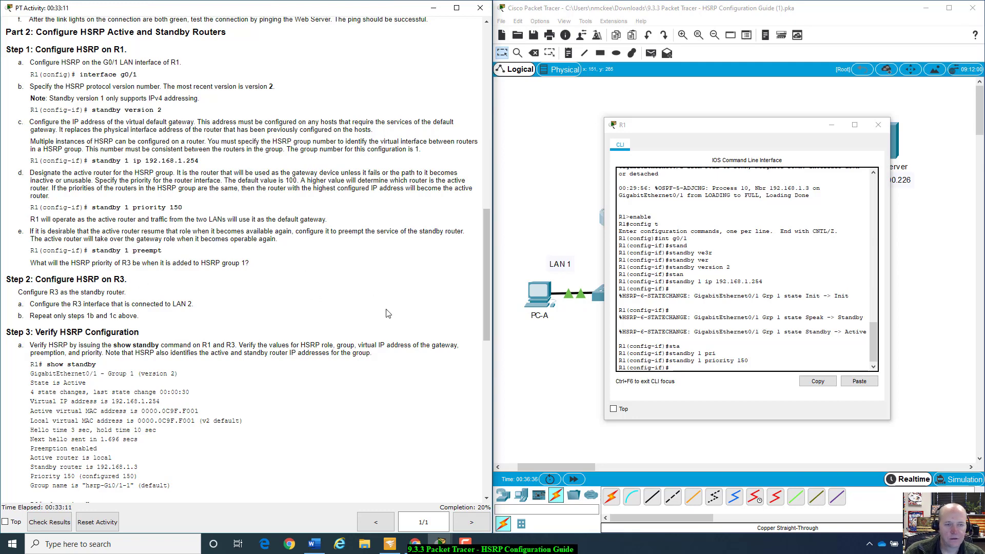
left_click(687, 380)
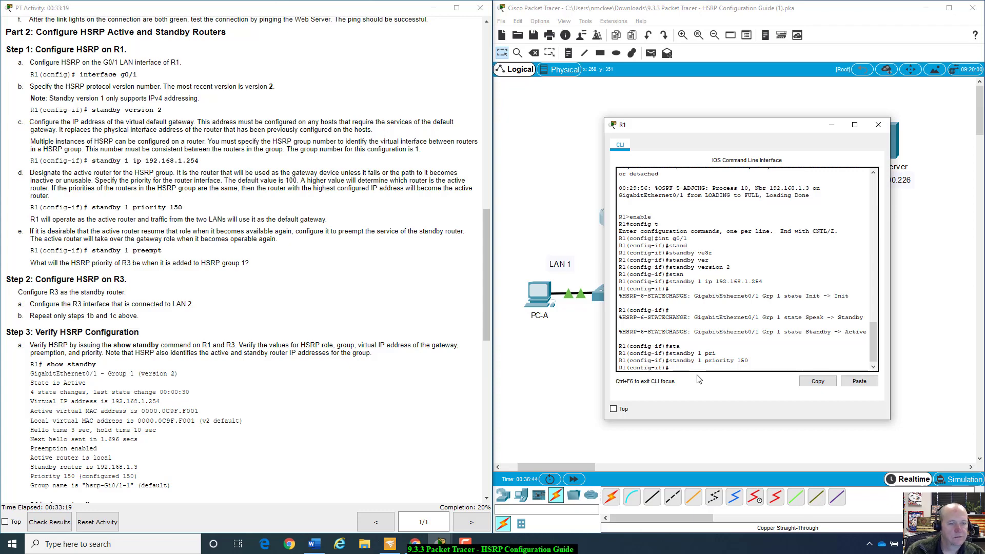
type("sta")
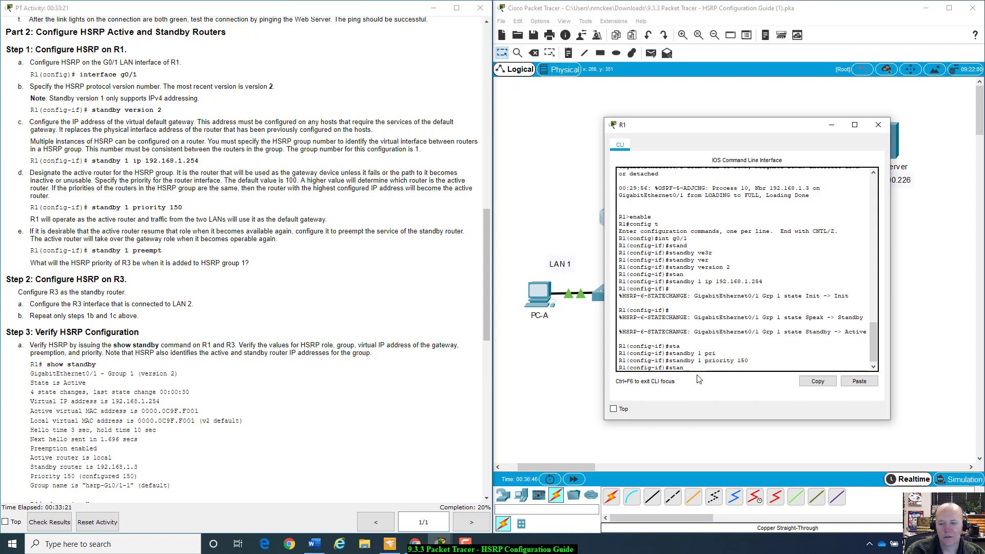
type("n")
key("Tab")
type("1 pr")
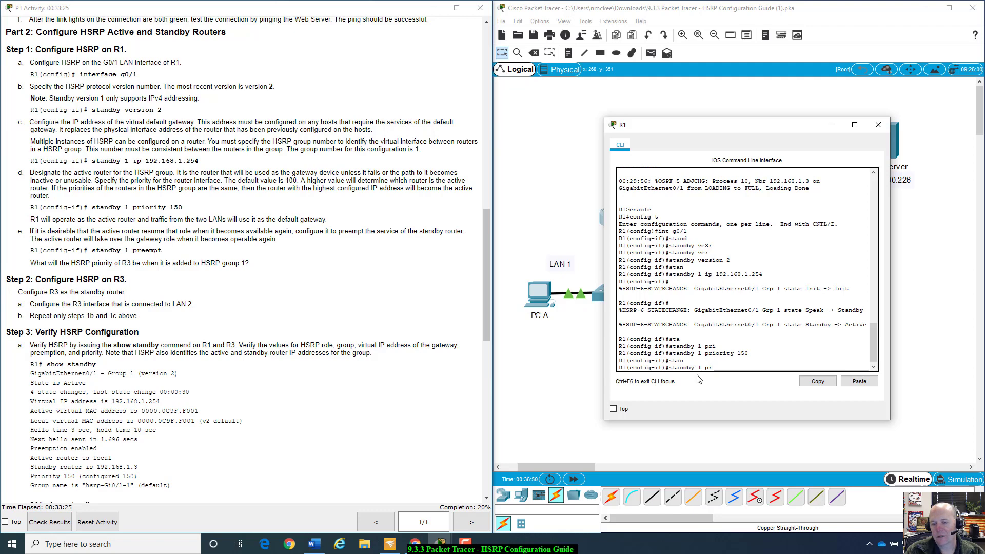
key("Tab")
type("e")
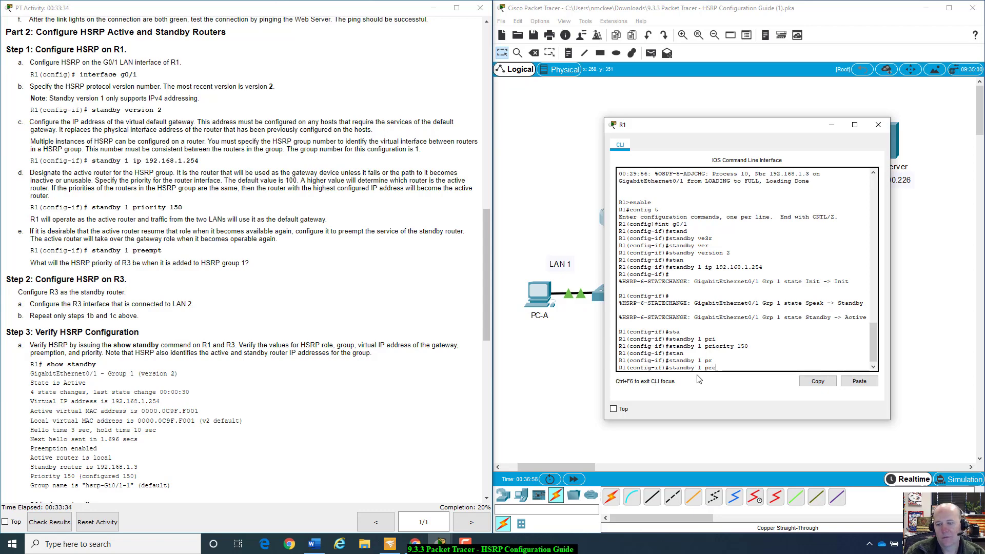
key("Tab")
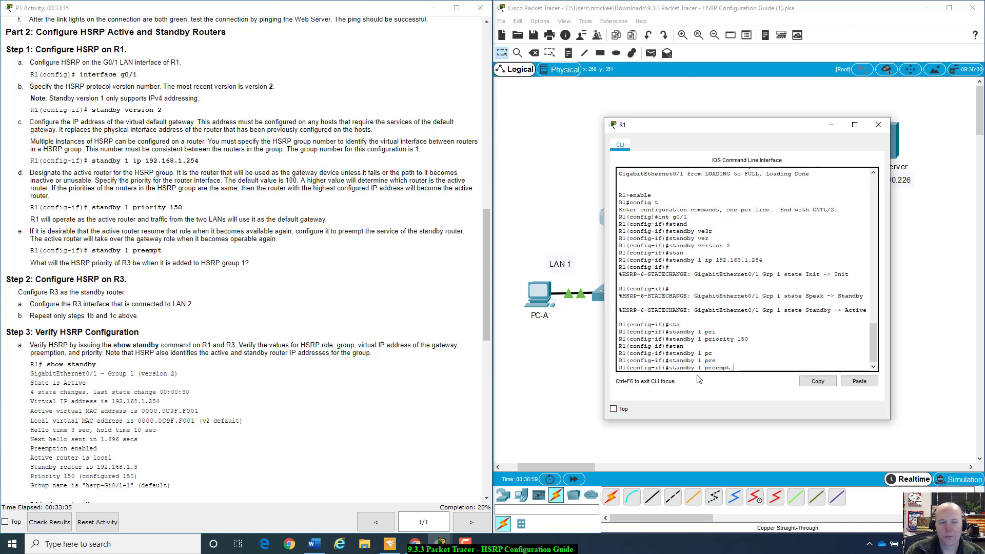
key("Return")
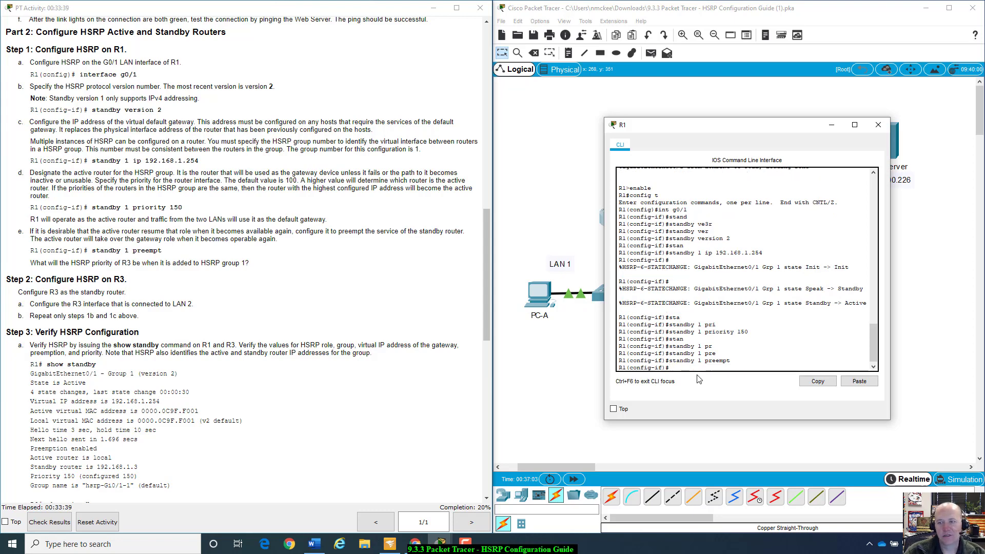
- Uncover the topology and review the question on R3's HSRP priority, the addressing table and the Step 2 instructions for R3
left_click_drag(782, 128, 791, 260)
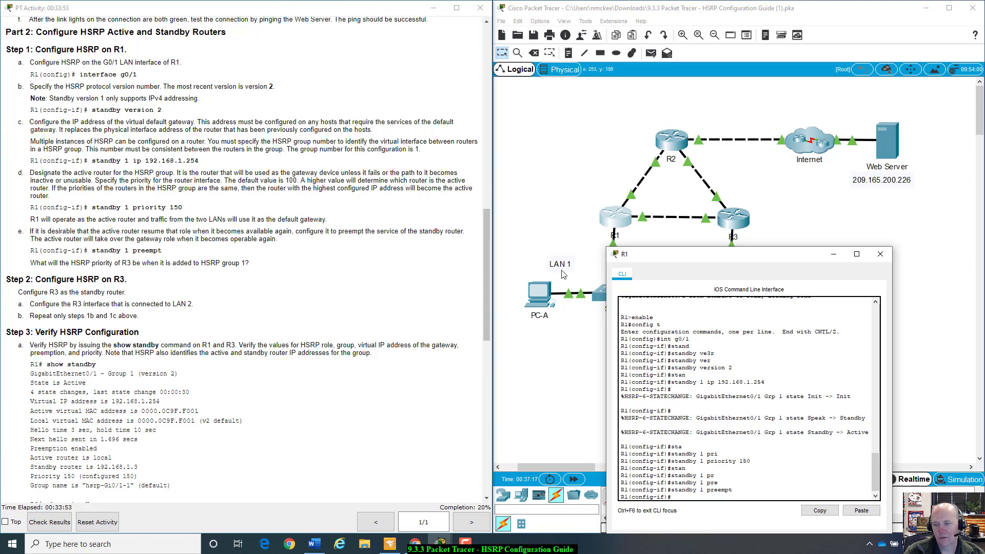
left_click_drag(753, 259, 812, 201)
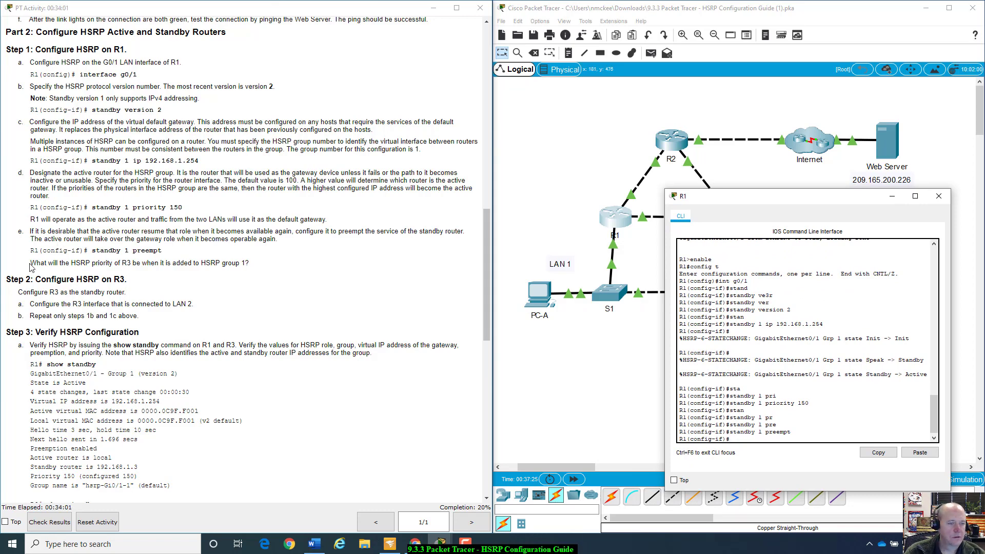
left_click_drag(31, 264, 131, 264)
left_click_drag(137, 265, 250, 263)
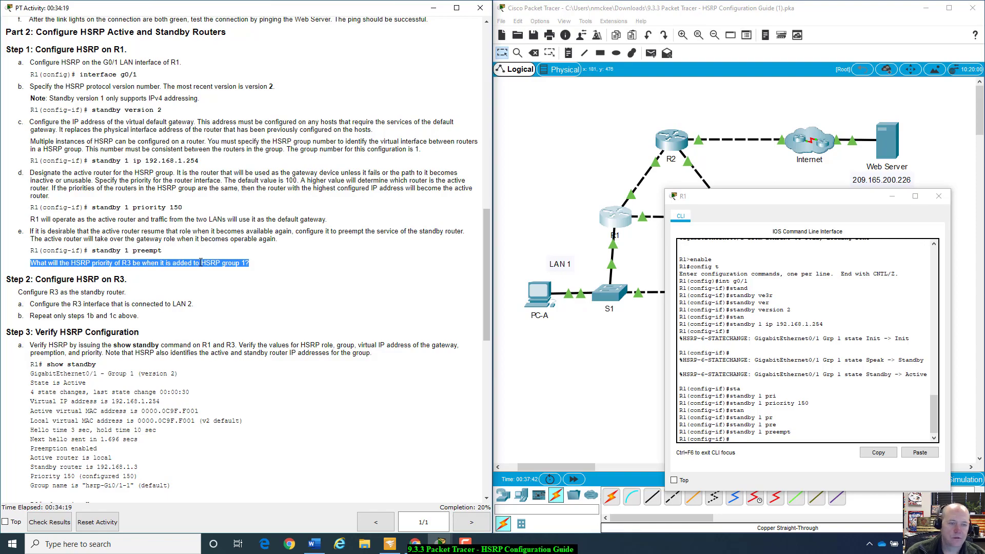
scroll(190, 267, "up", 15)
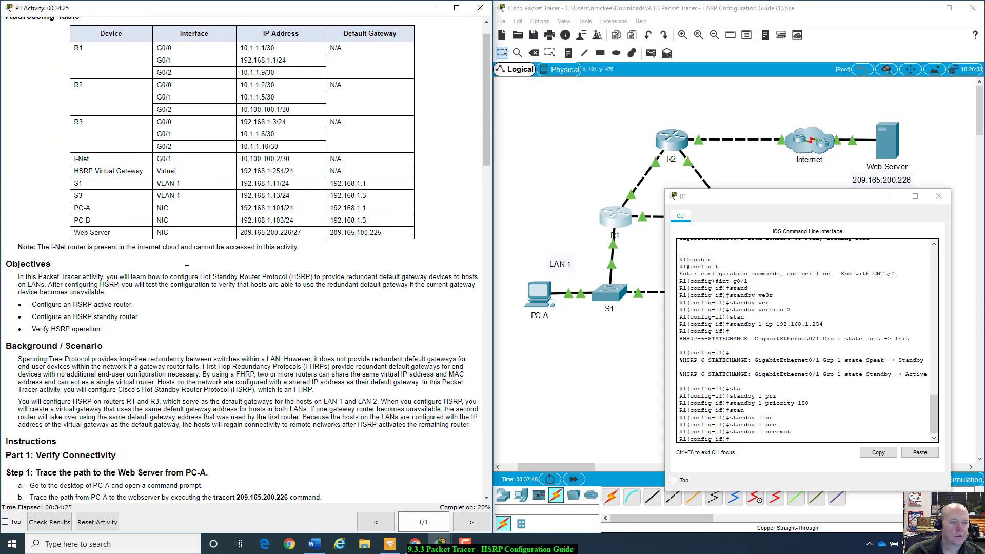
scroll(187, 269, "down", 15)
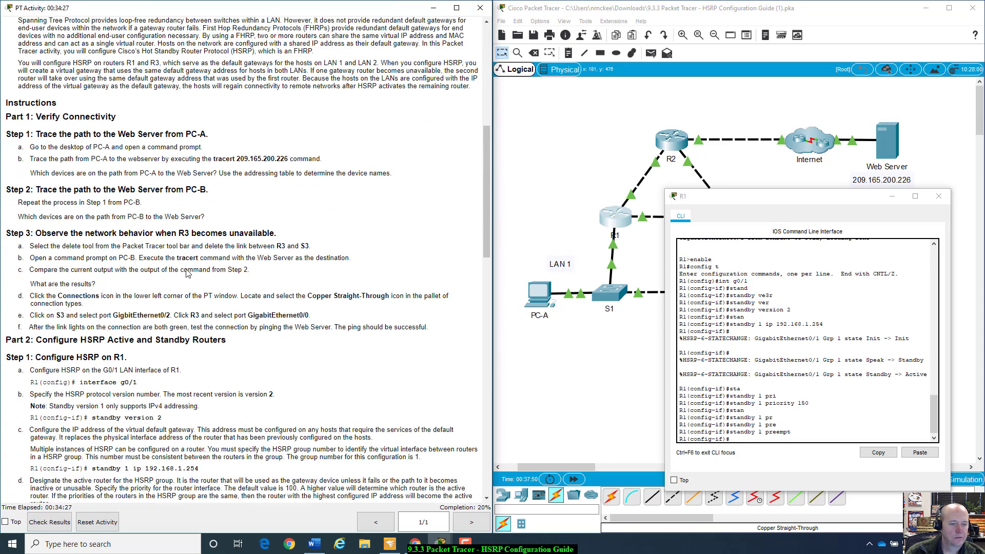
scroll(187, 272, "down", 3)
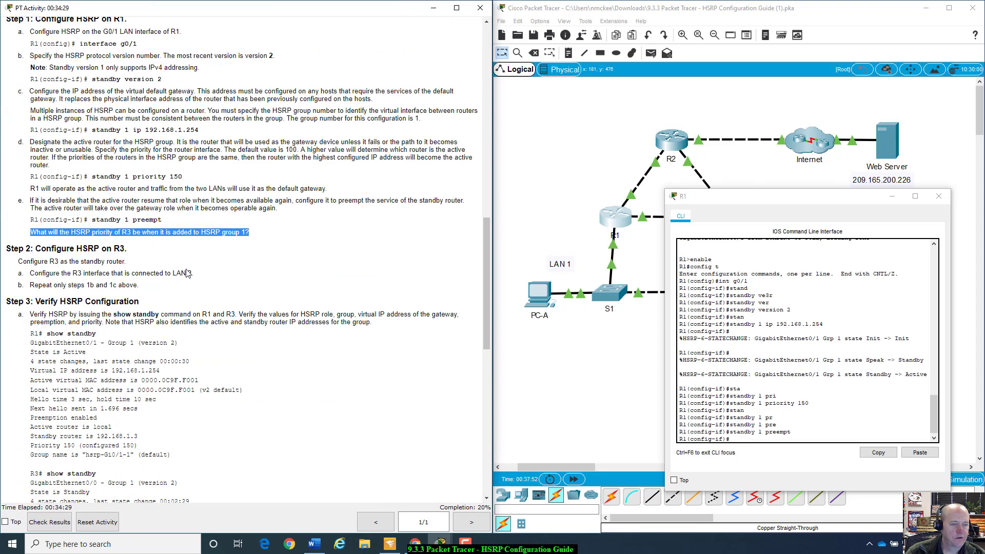
scroll(187, 274, "up", 1)
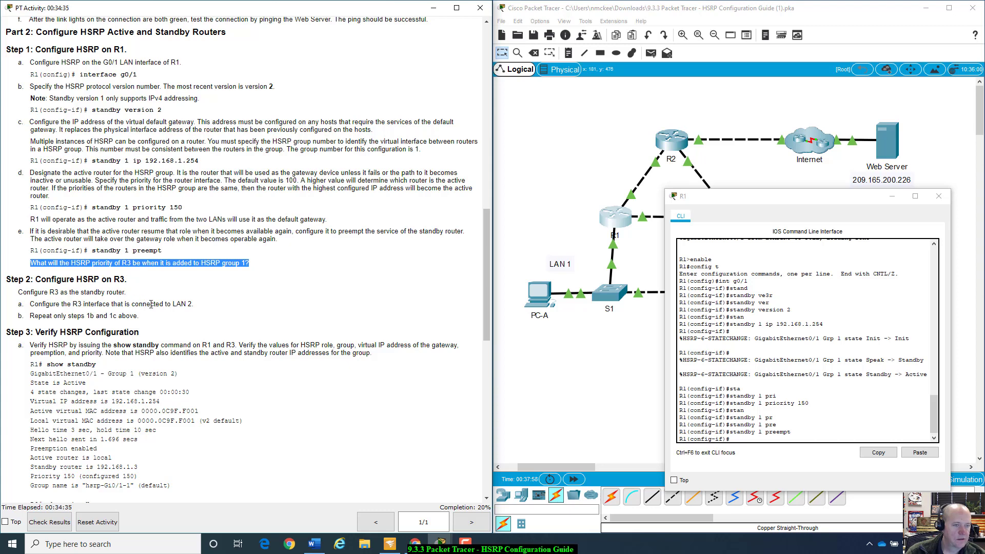
scroll(151, 305, "up", 1)
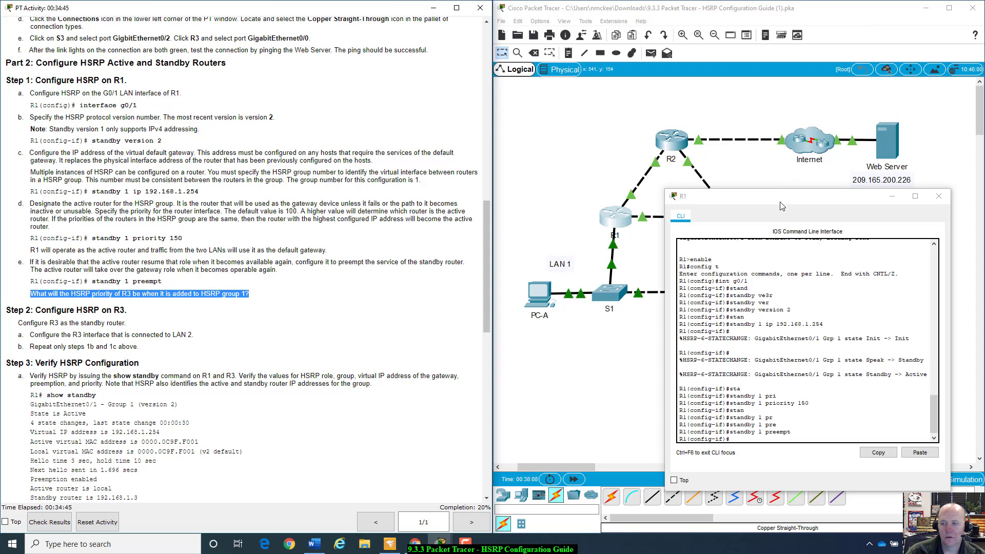
- Move R1's CLI out of the way of the topology and open R3's CLI
left_click_drag(781, 206, 651, 326)
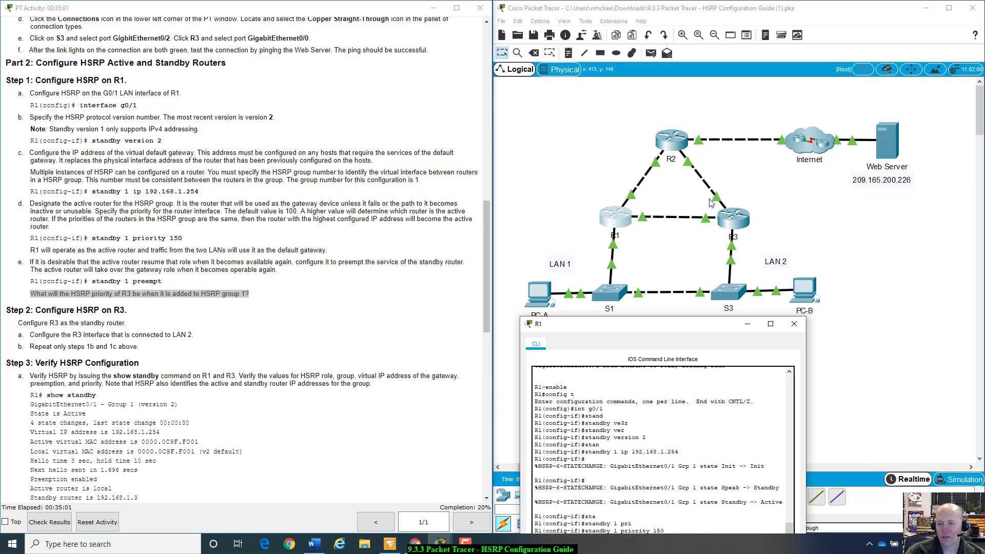
left_click_drag(684, 327, 738, 256)
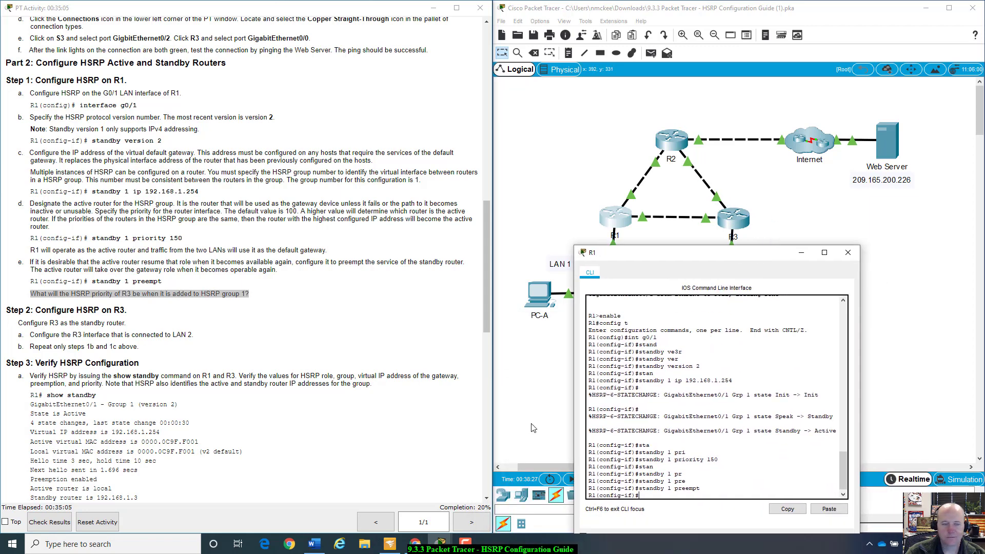
left_click(157, 304)
left_click_drag(715, 253, 463, 351)
left_click(549, 351)
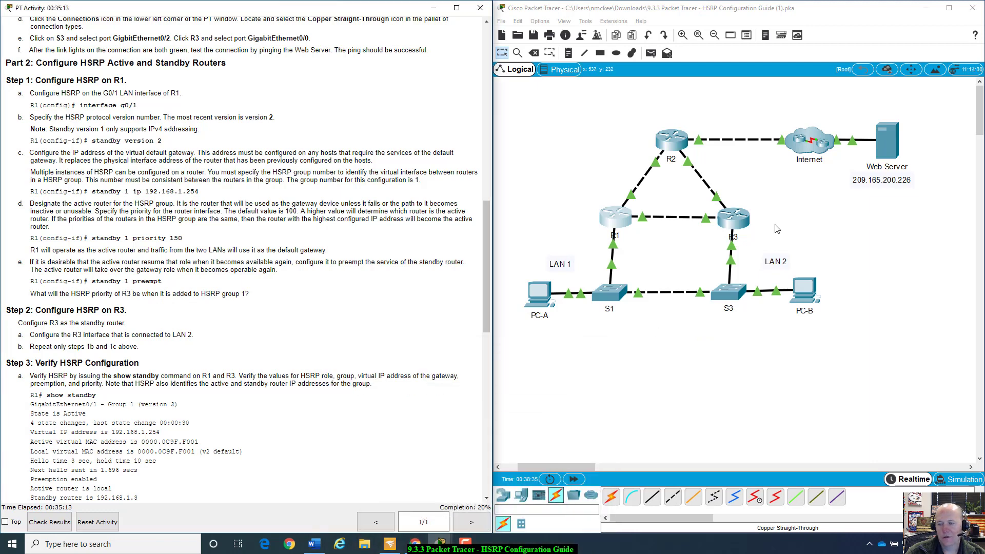
left_click(738, 221)
left_click_drag(557, 117, 831, 114)
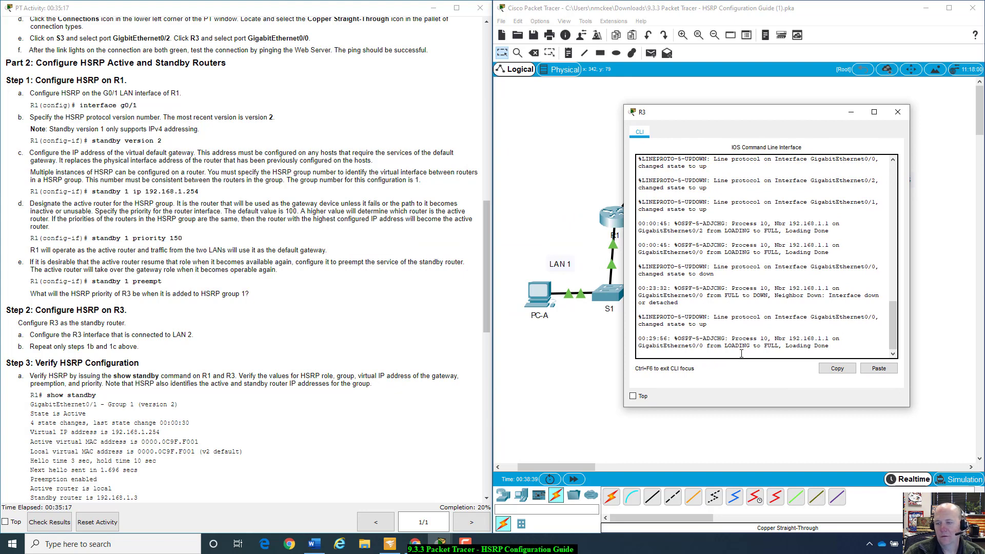
- Enter privileged EXEC mode and global configuration mode on R3 with enable and config t
key("Return")
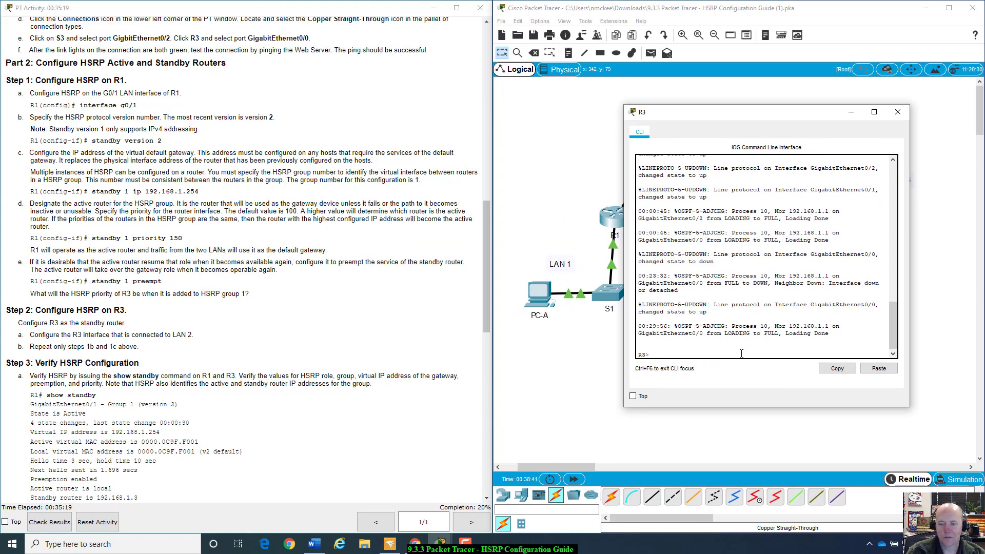
type("eanbe")
key("BackSpace")
key("BackSpace")
key("BackSpace")
key("BackSpace")
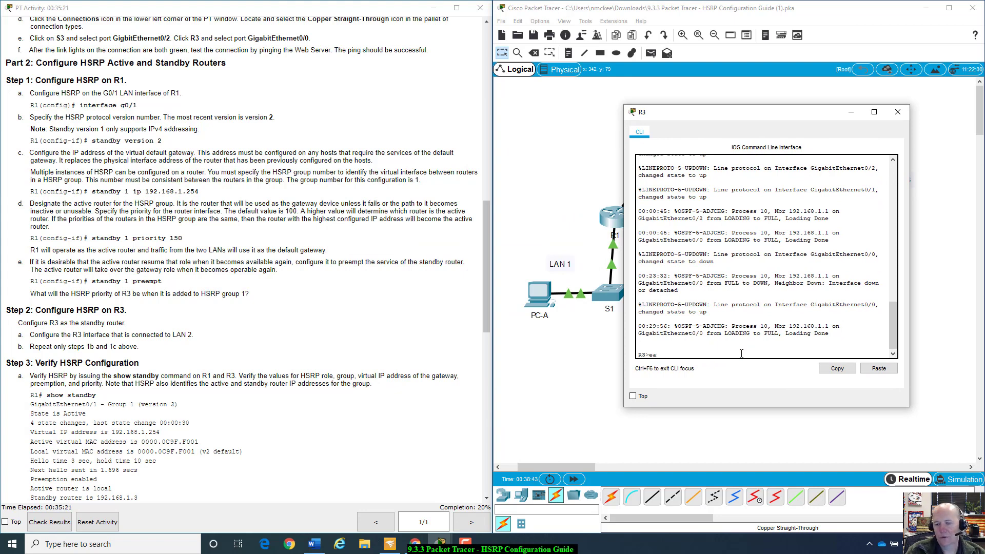
type("na")
key("Tab")
key("Return")
type("config t")
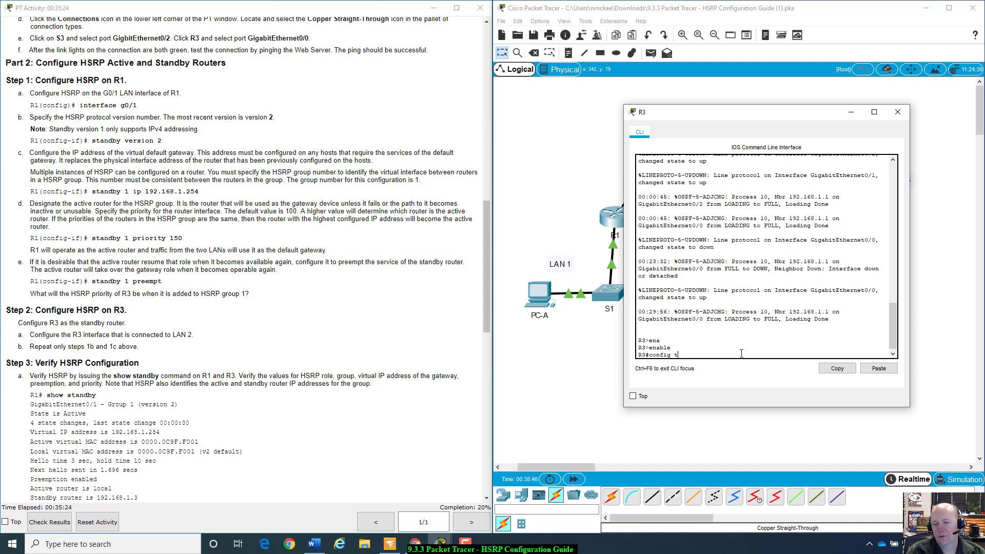
key("Return")
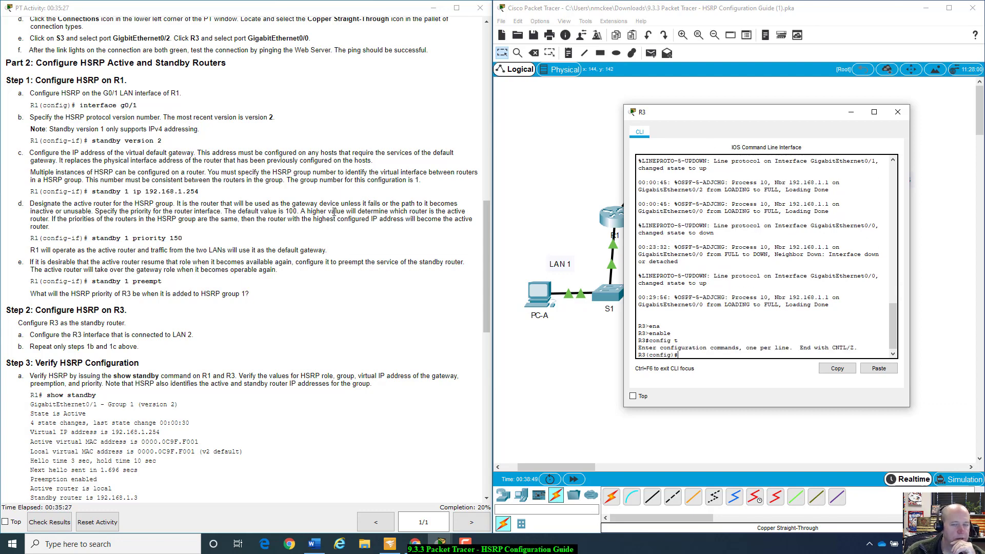
- Read Step 2a, check on the topology which R3 port links to S3 in LAN 2, and return to R3's CLI
left_click_drag(772, 114, 727, 153)
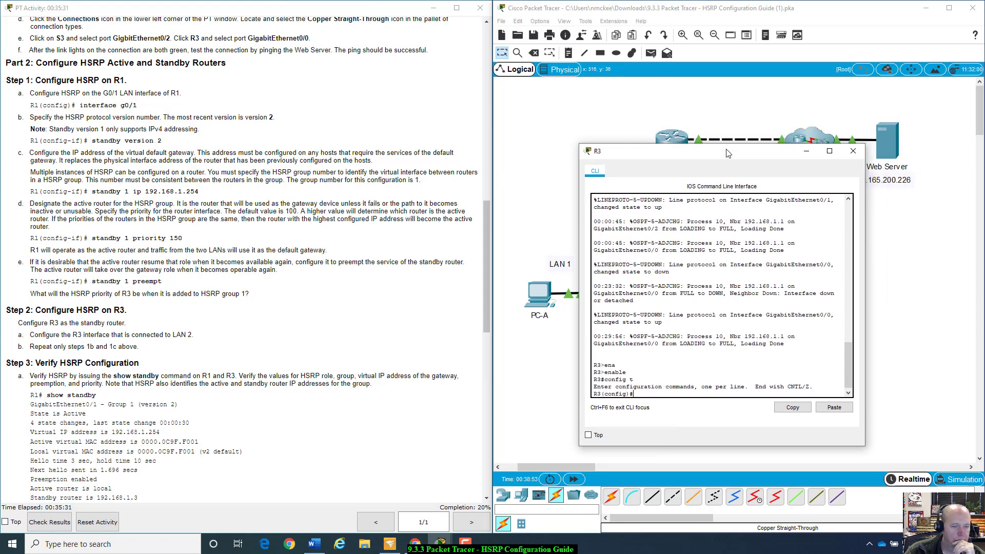
left_click_drag(728, 153, 252, 401)
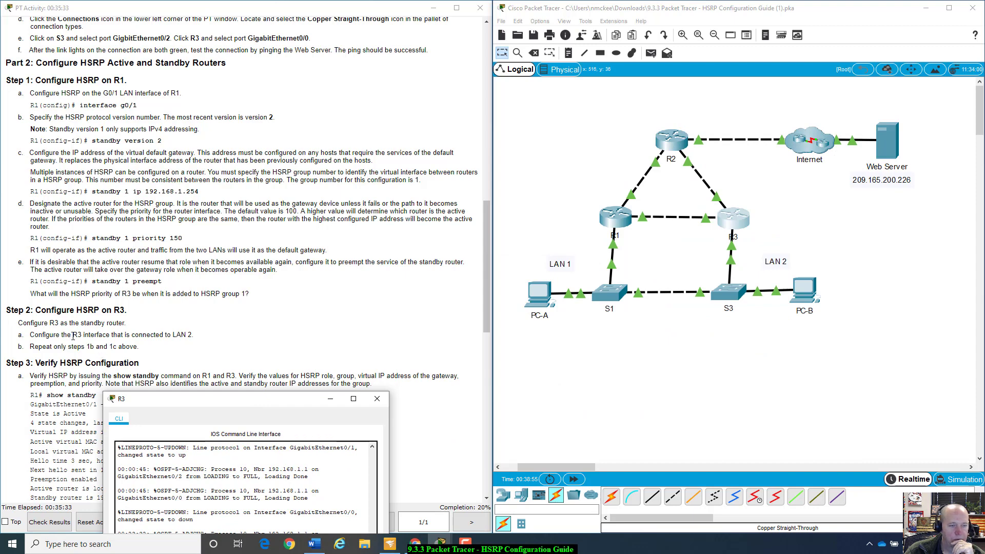
left_click_drag(74, 334, 208, 337)
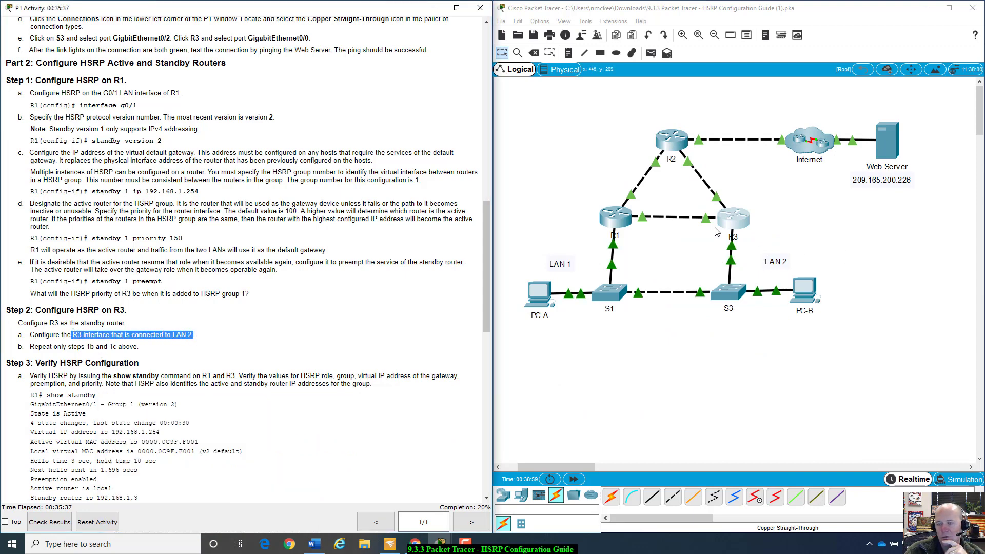
left_click(733, 250)
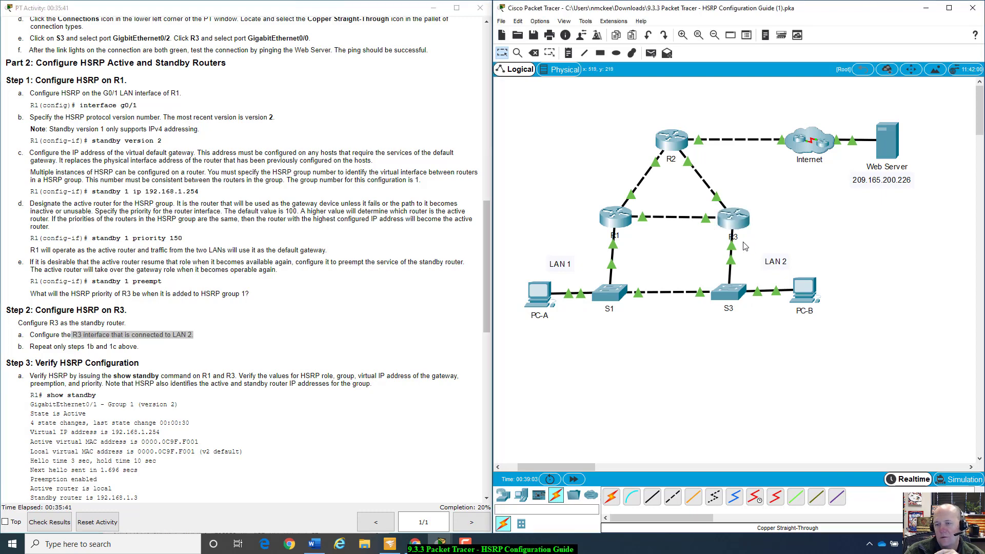
mouse_move(732, 250)
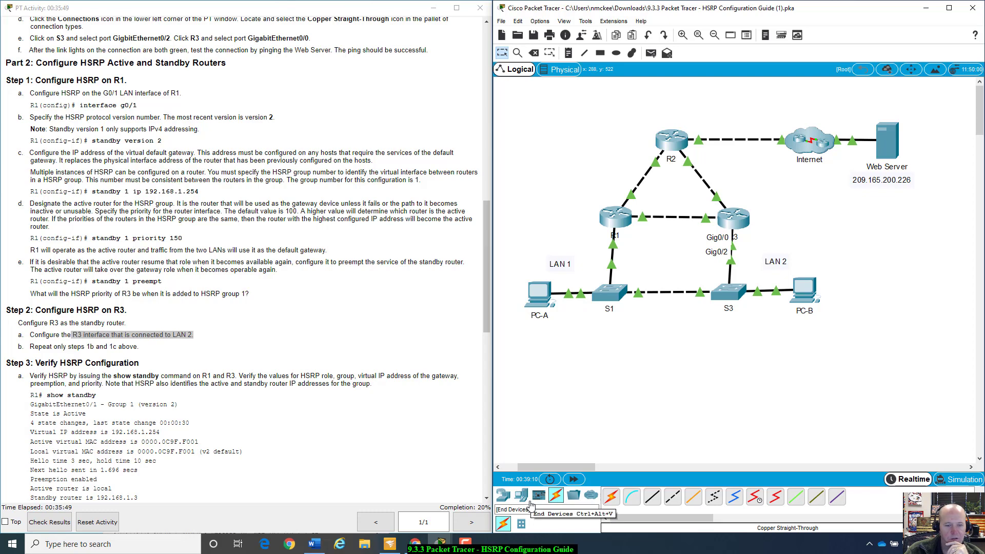
left_click(744, 218)
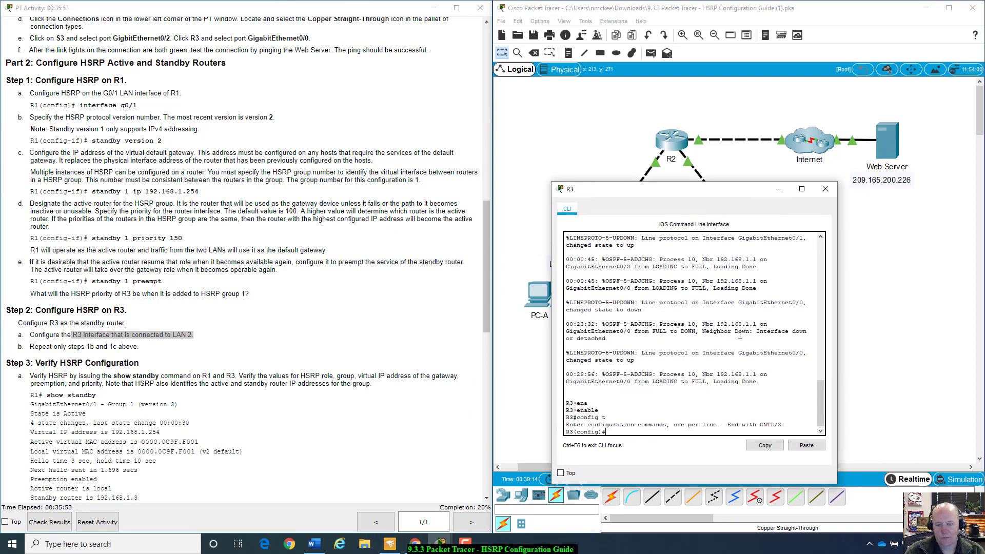
type("int g")
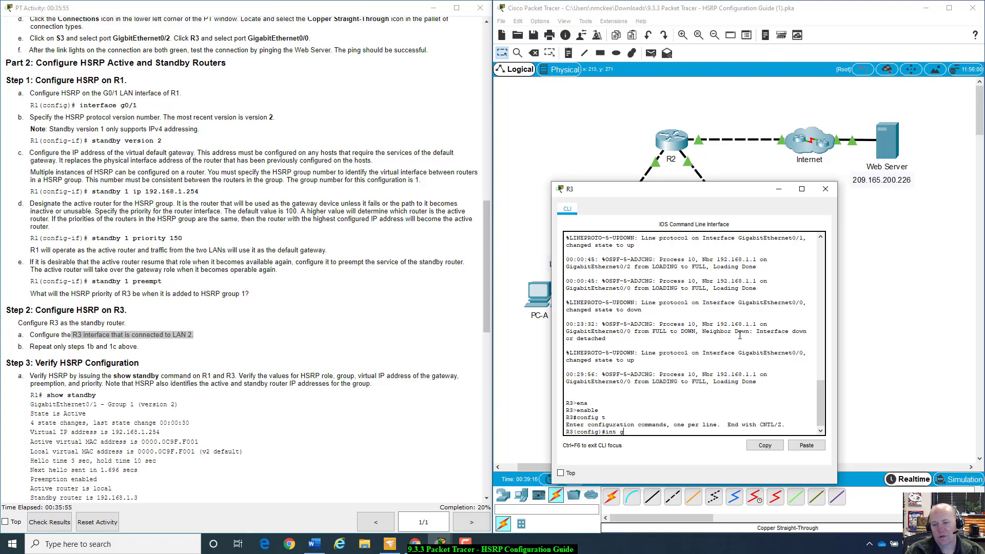
type("0/1")
key("Return")
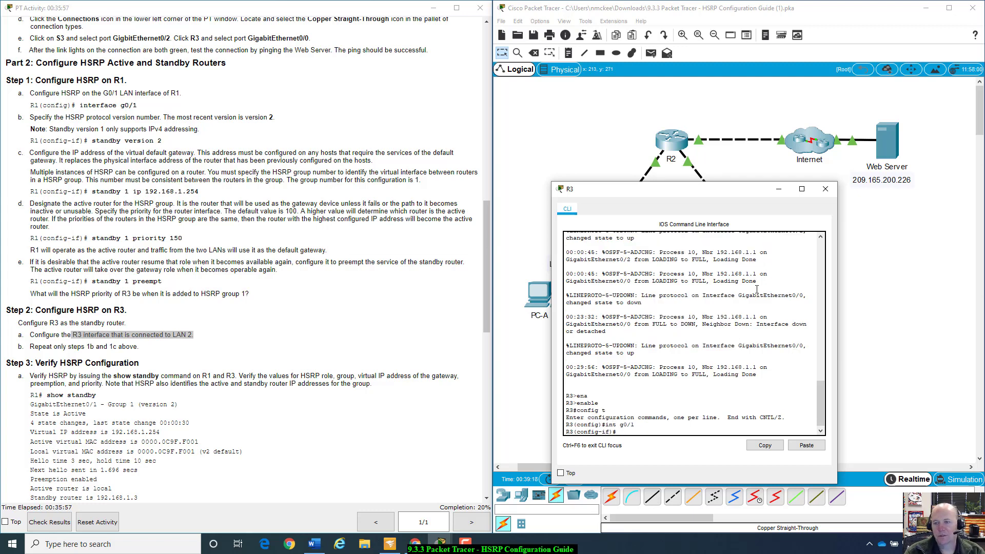
left_click_drag(748, 191, 775, 250)
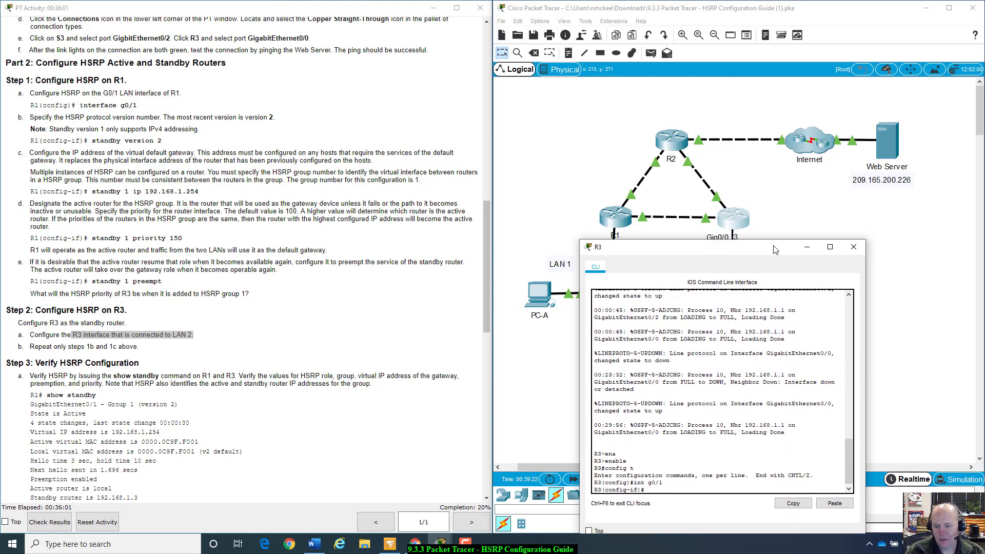
type("exit")
key("Return")
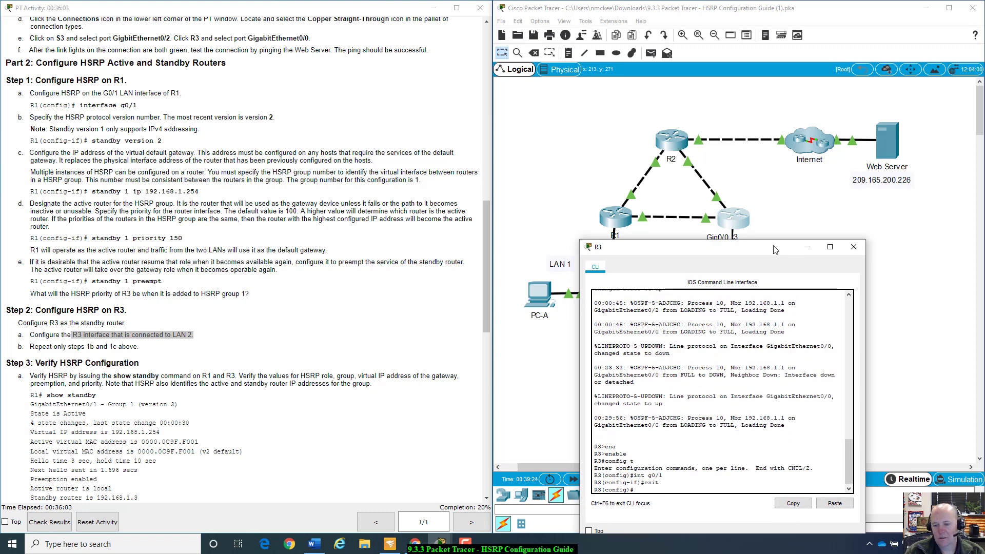
- Enter interface configuration for g0/0 on R3 and set the HSRP version with standby version 2
type("int")
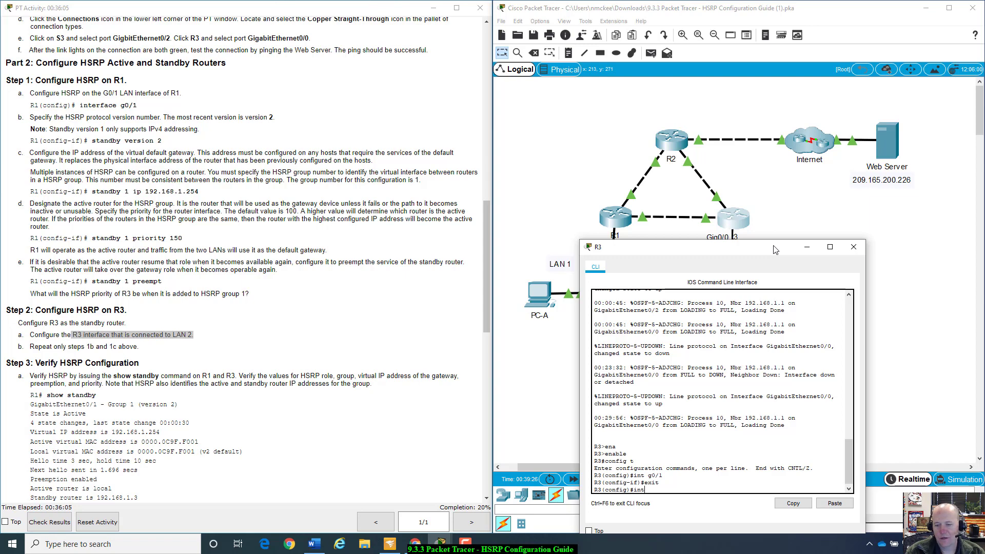
type(" g0/0")
key("Return")
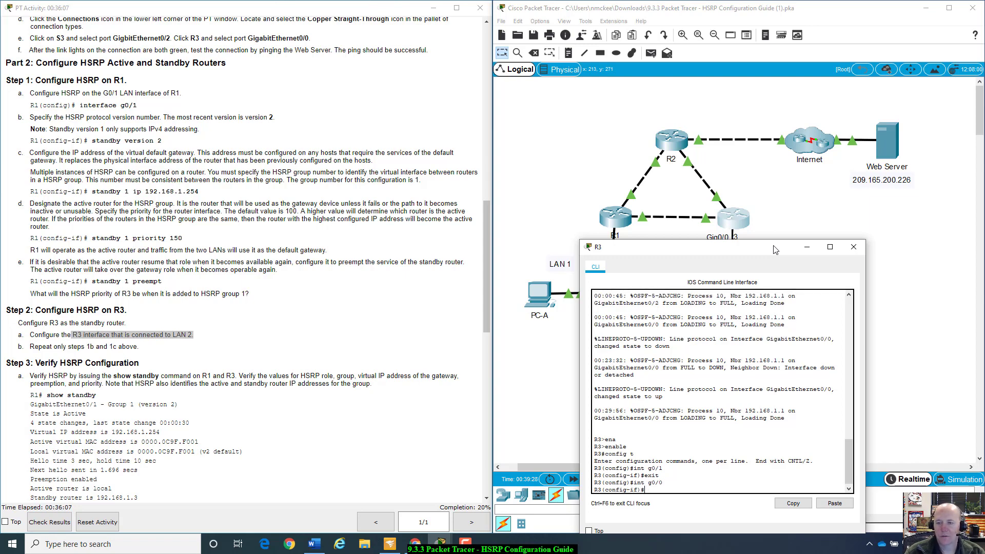
left_click_drag(775, 250, 742, 141)
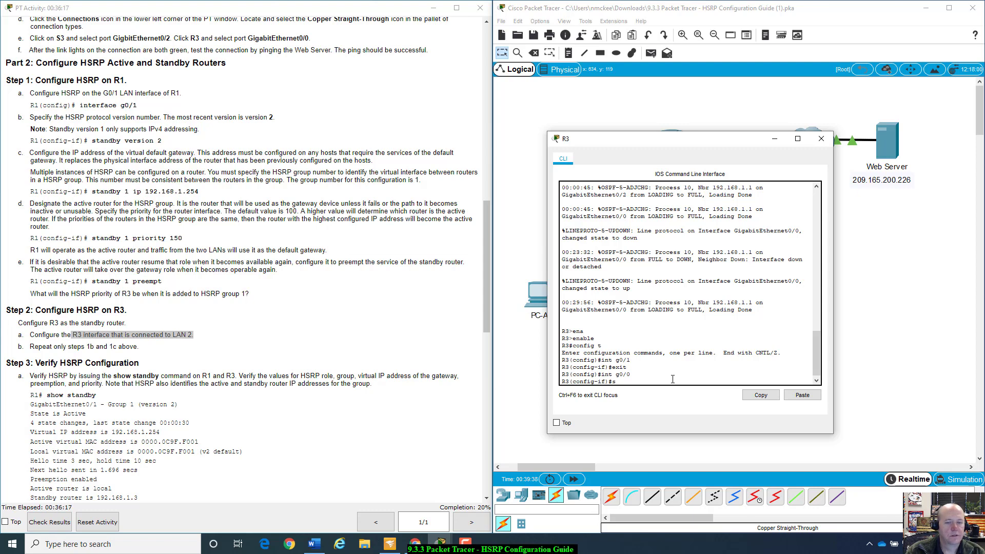
key("Tab")
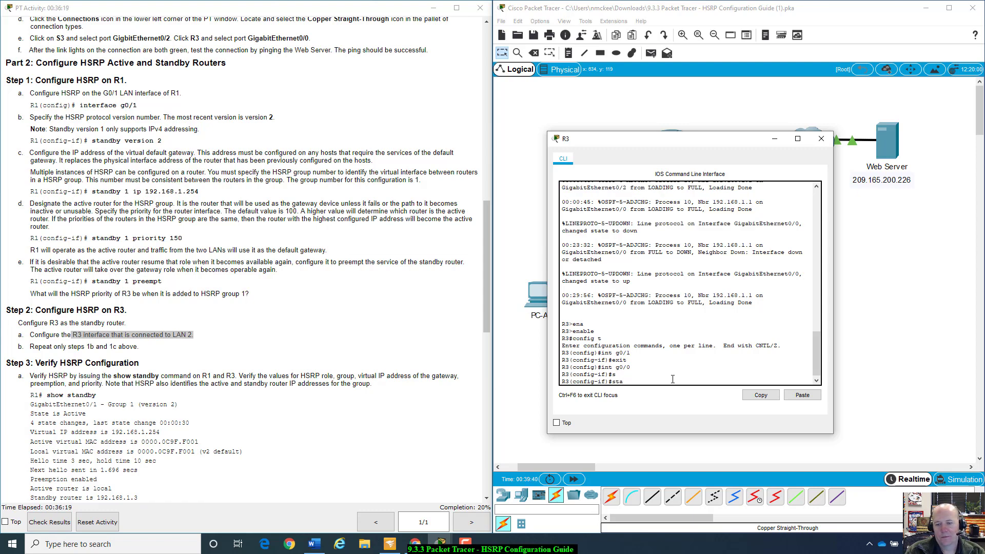
type("tan")
key("Tab")
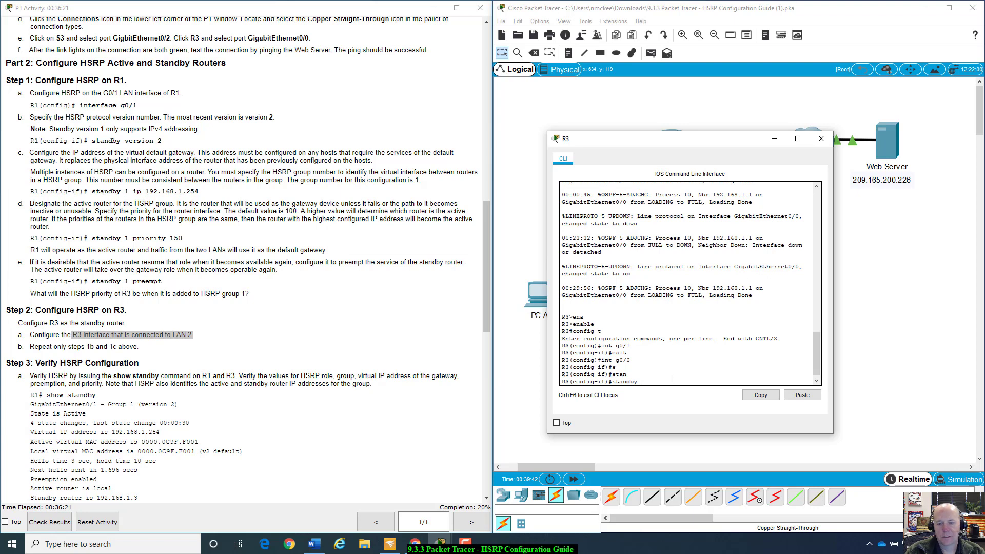
type("version 2")
key("Return")
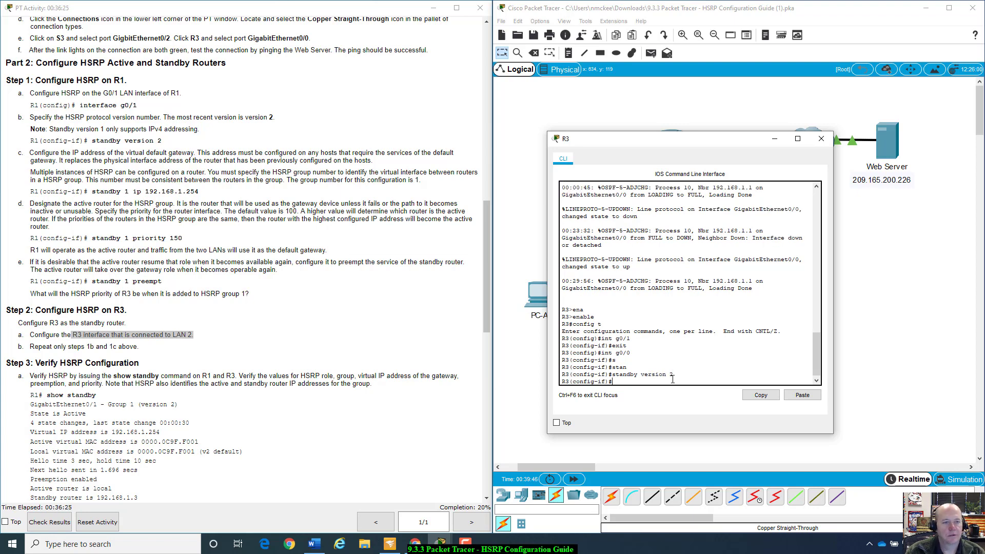
- Set the virtual gateway address of HSRP group 1 on R3's g0/0 interface with standby 1 ip 192.168.1.254
type("sta")
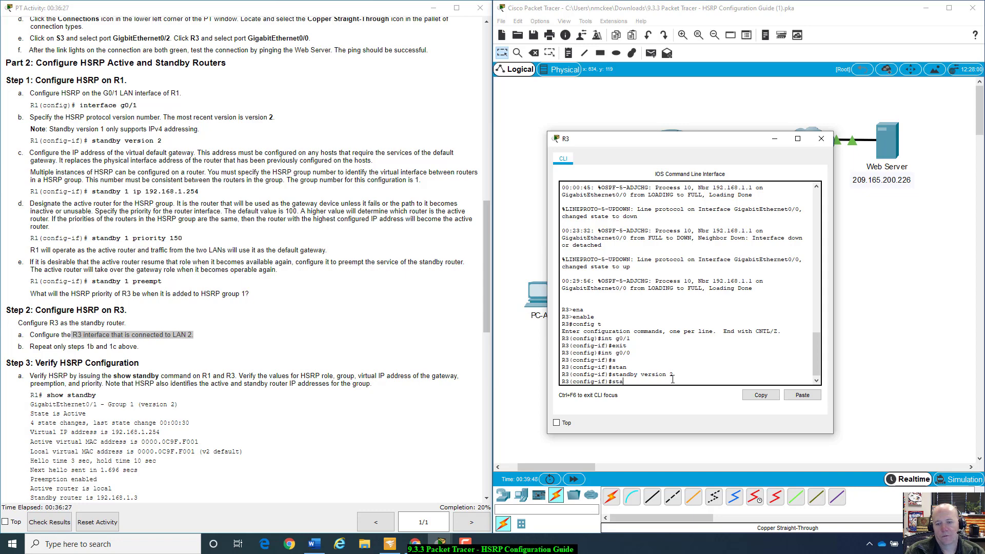
type("ndy")
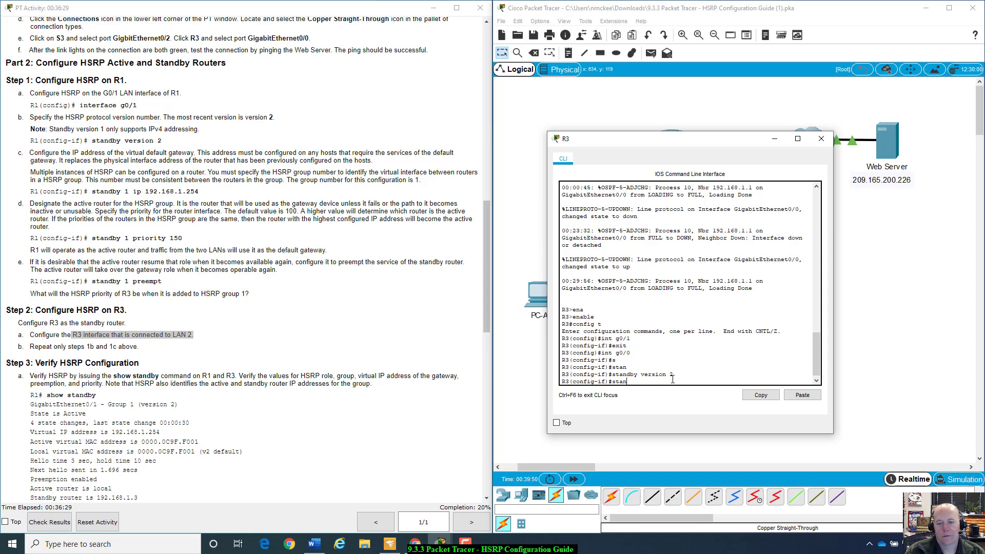
key("Tab")
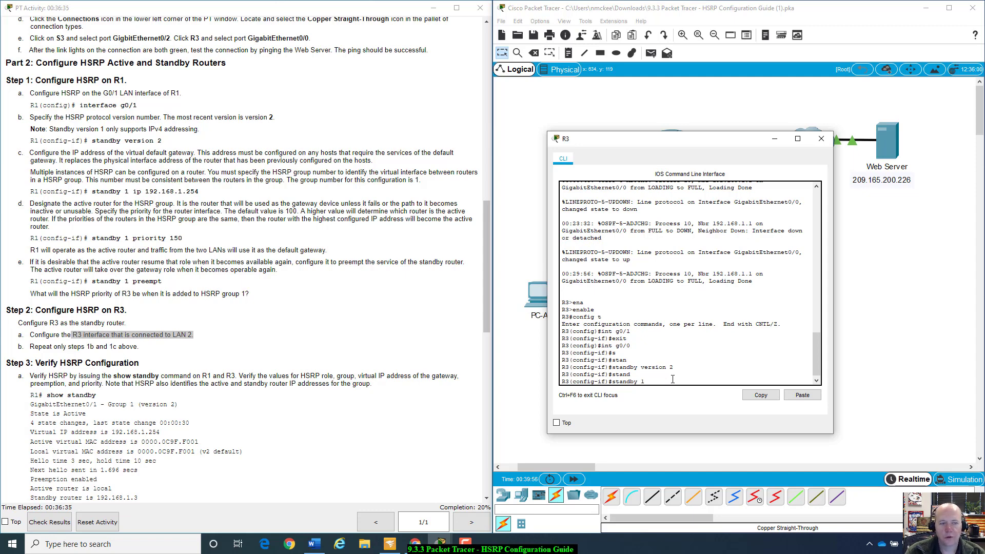
type("1 ip")
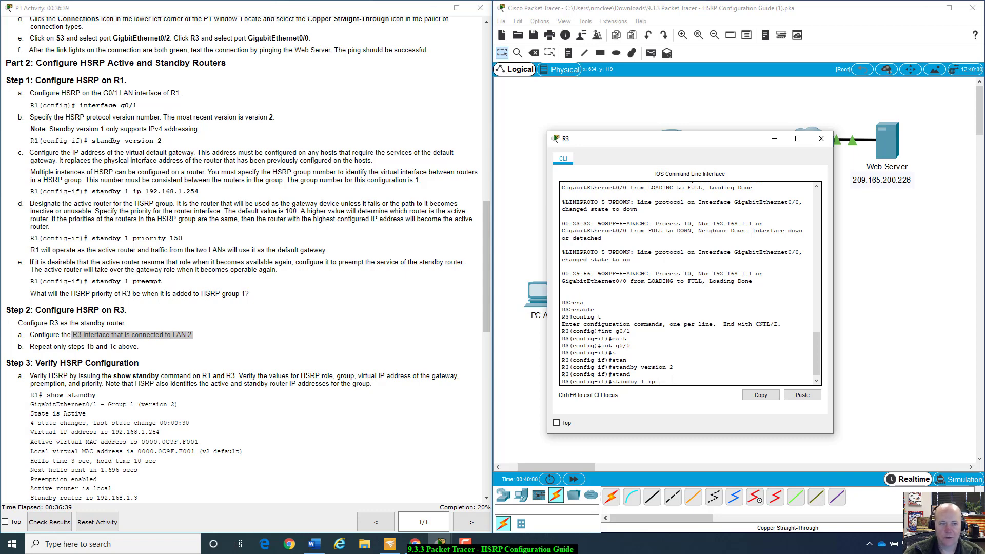
type(" 192.16")
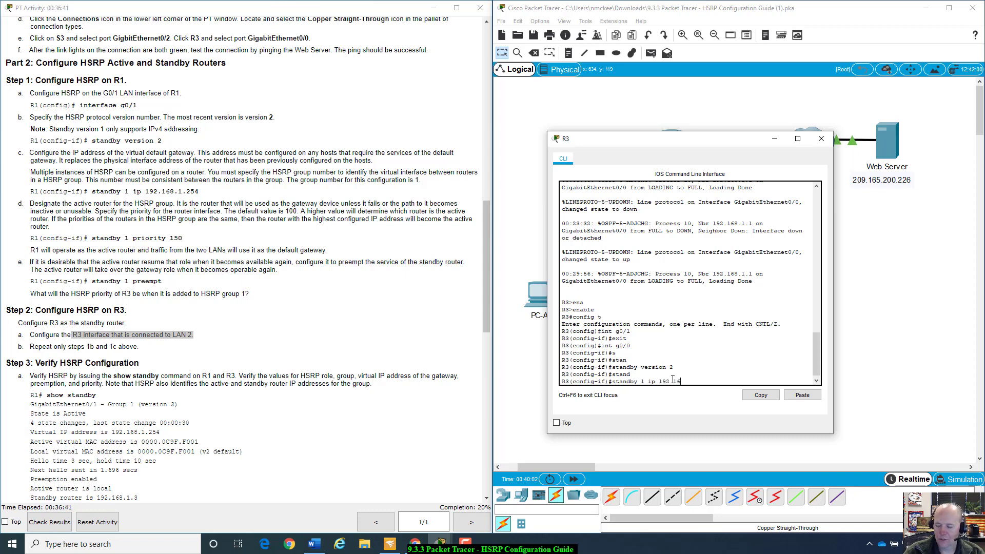
type("8.1.25")
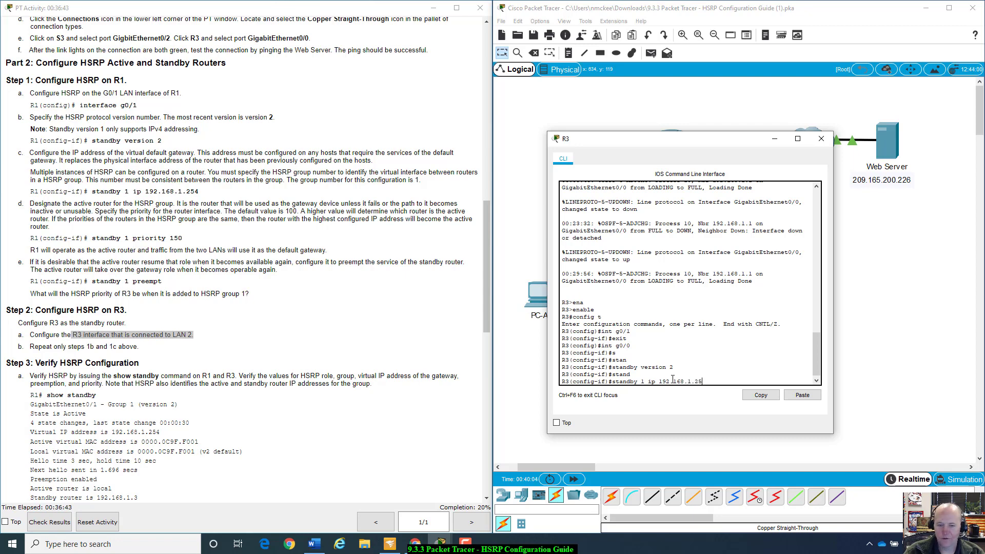
type("4")
key("Return")
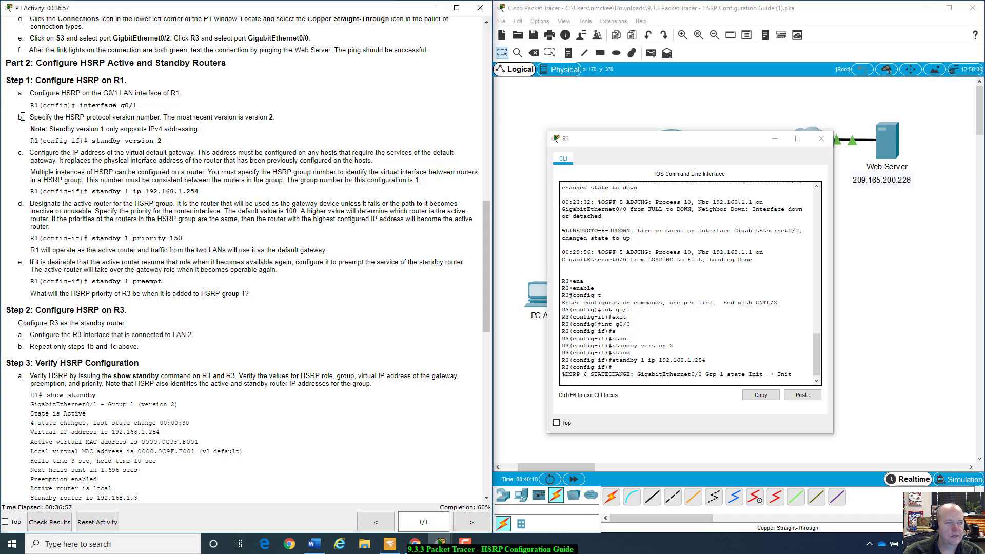
- Recheck Steps 1b and 1c in the instructions and examine the HSRP group 1 state-change messages in R3's CLI
left_click_drag(21, 118, 50, 152)
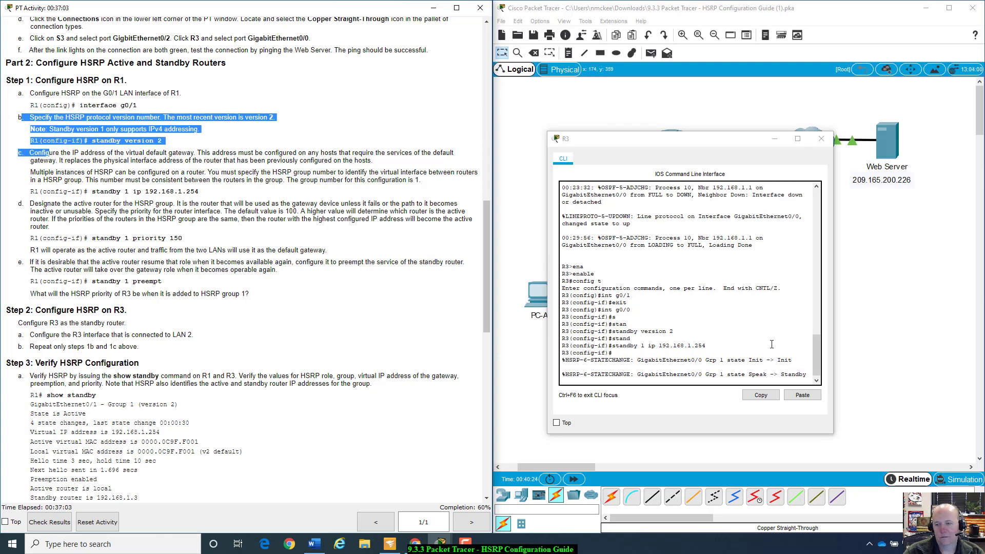
left_click(750, 360)
left_click_drag(750, 360, 767, 363)
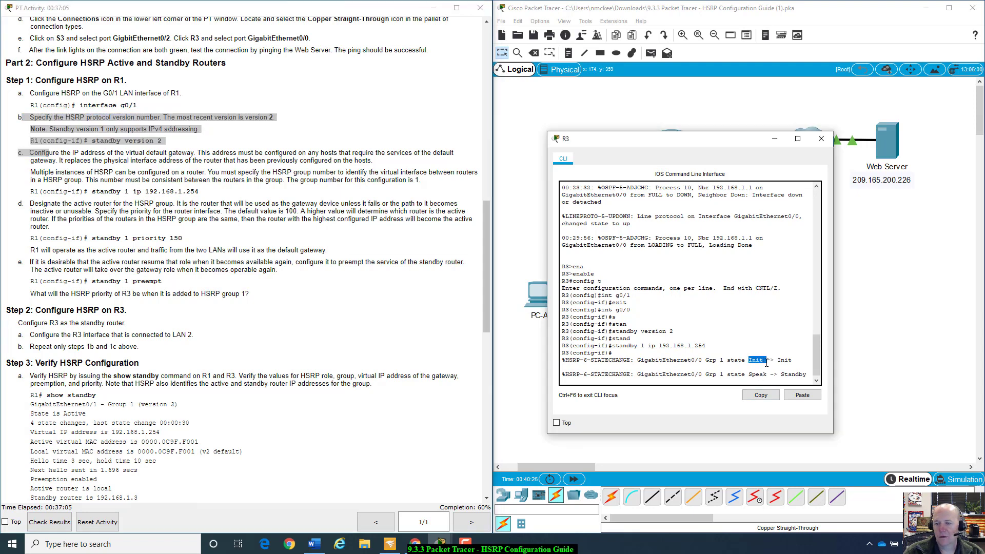
left_click_drag(705, 360, 766, 377)
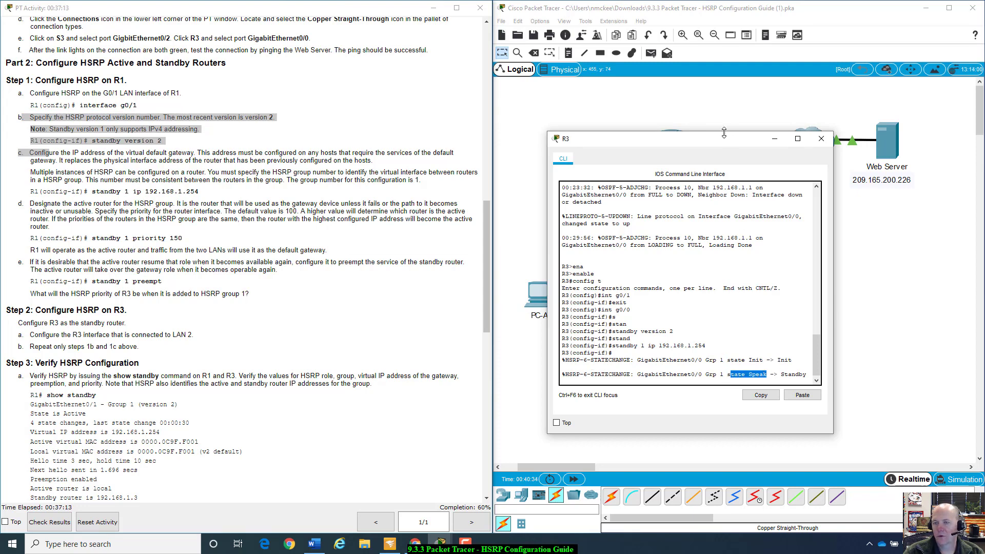
left_click_drag(723, 142, 887, 154)
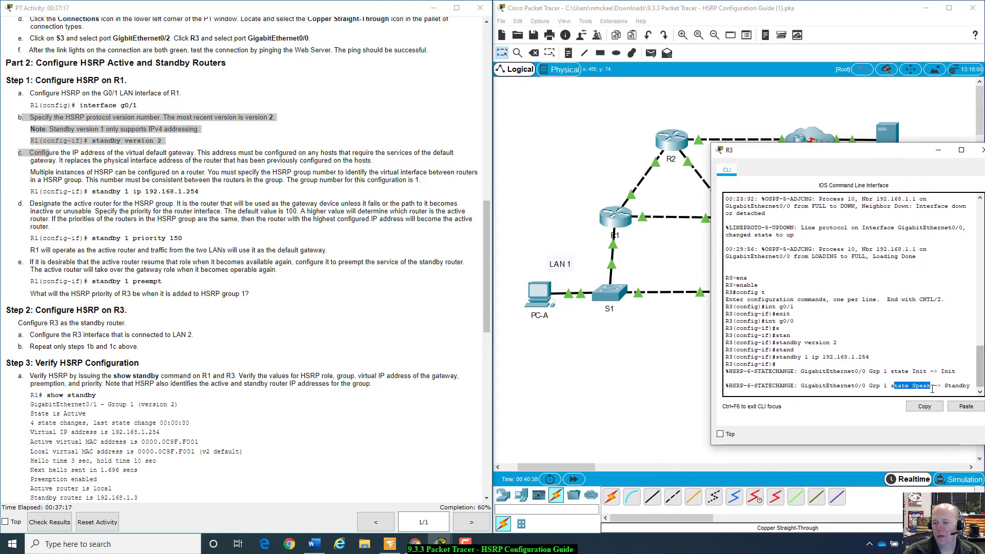
- Check the HSRP state-change message in R3's CLI and read the Step 3 instructions with the sample show standby output
left_click_drag(945, 385, 971, 385)
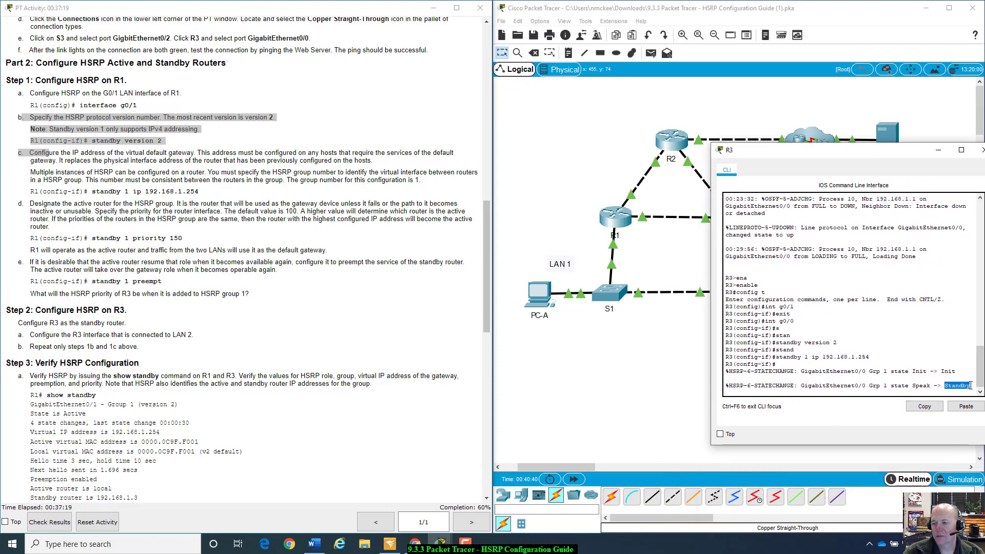
left_click(971, 386)
key("Return")
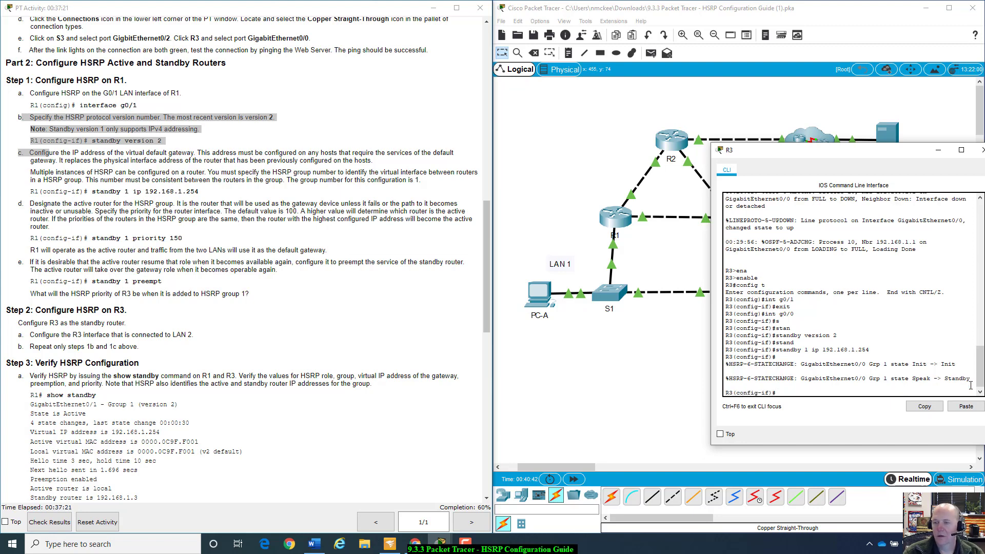
left_click_drag(892, 155, 863, 198)
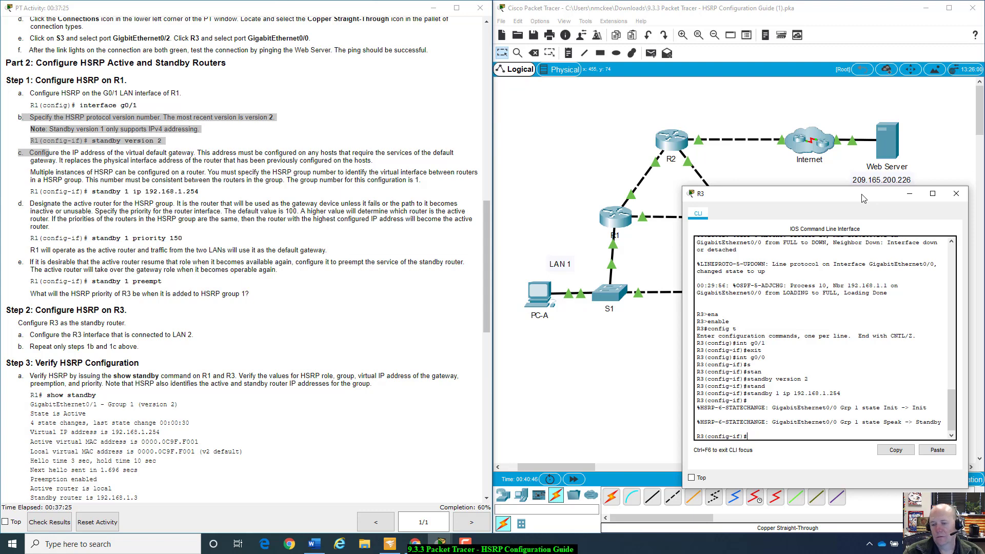
left_click_drag(864, 198, 866, 216)
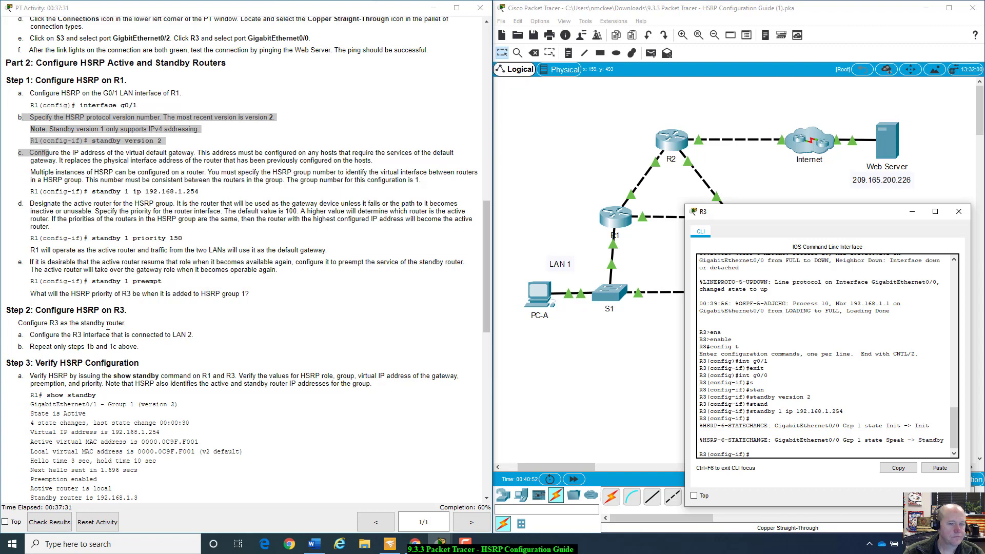
scroll(68, 348, "down", 3)
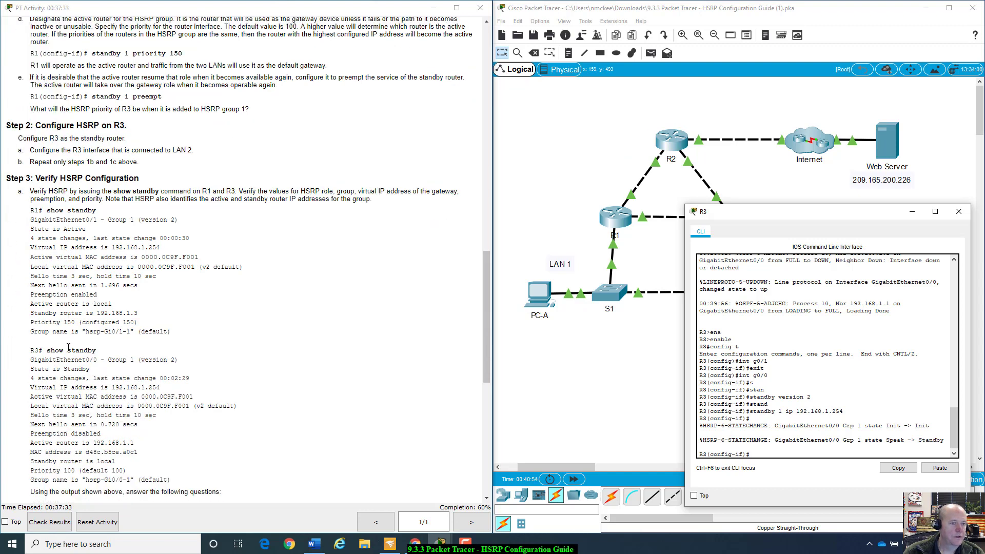
scroll(68, 347, "down", 2)
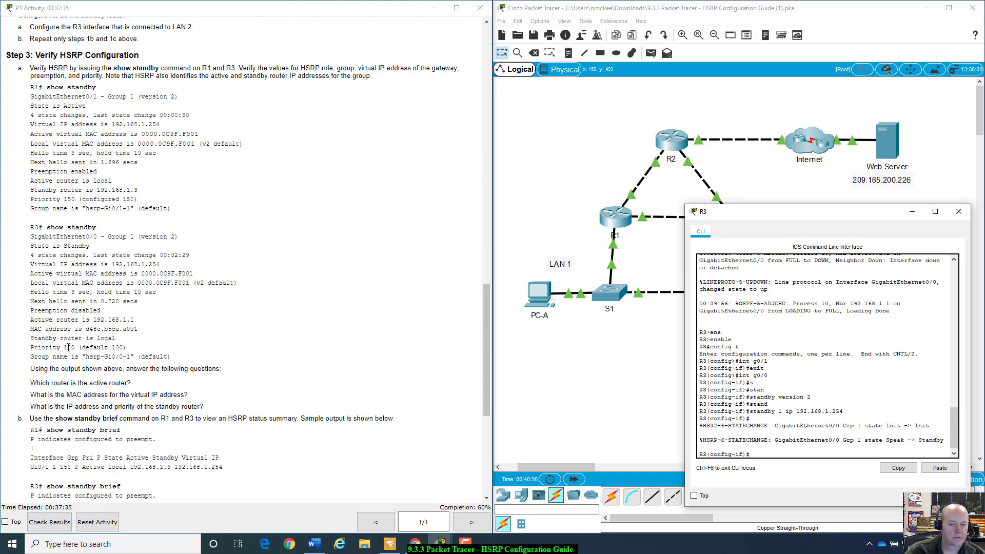
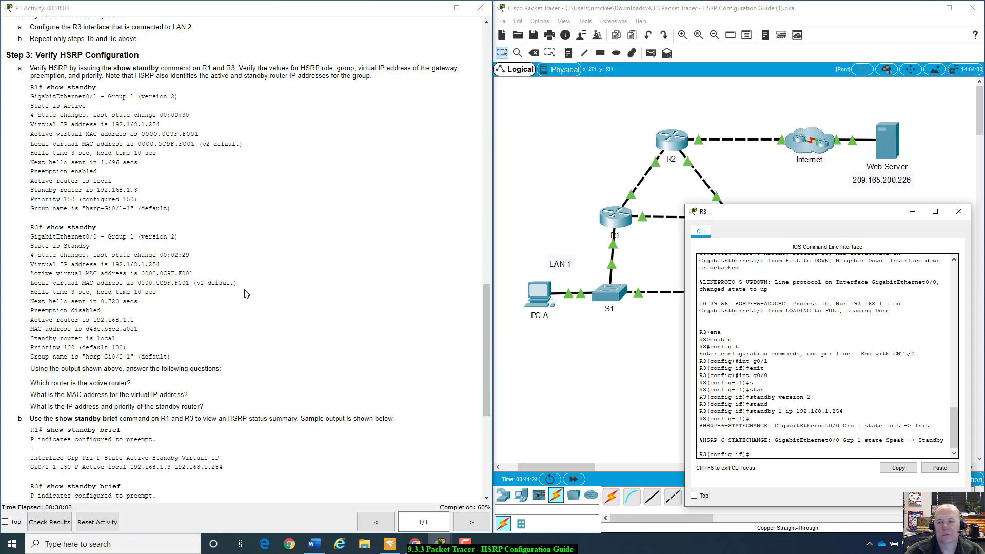
- Leave interface configuration on R3 with end to return to privileged EXEC mode
left_click_drag(823, 215, 471, 175)
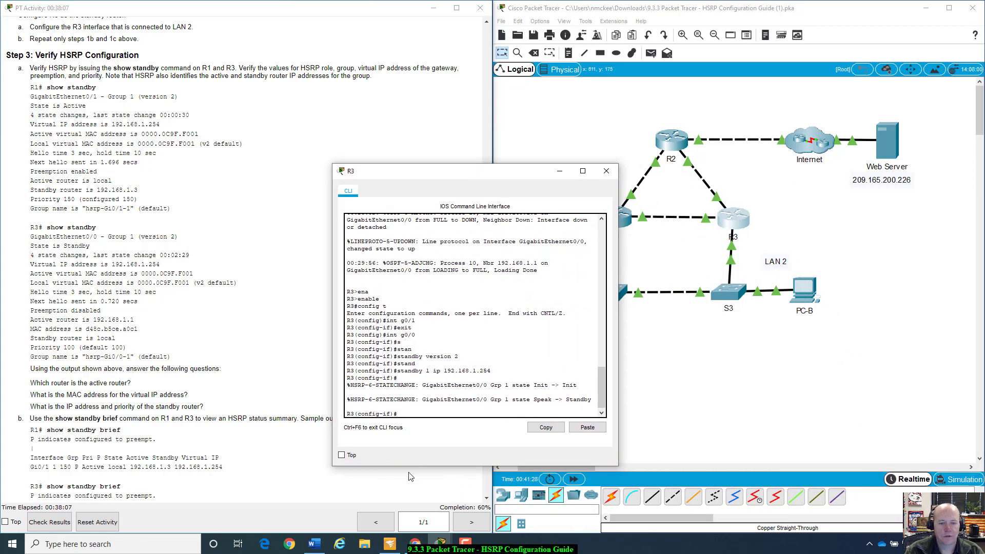
type("end")
key("Return")
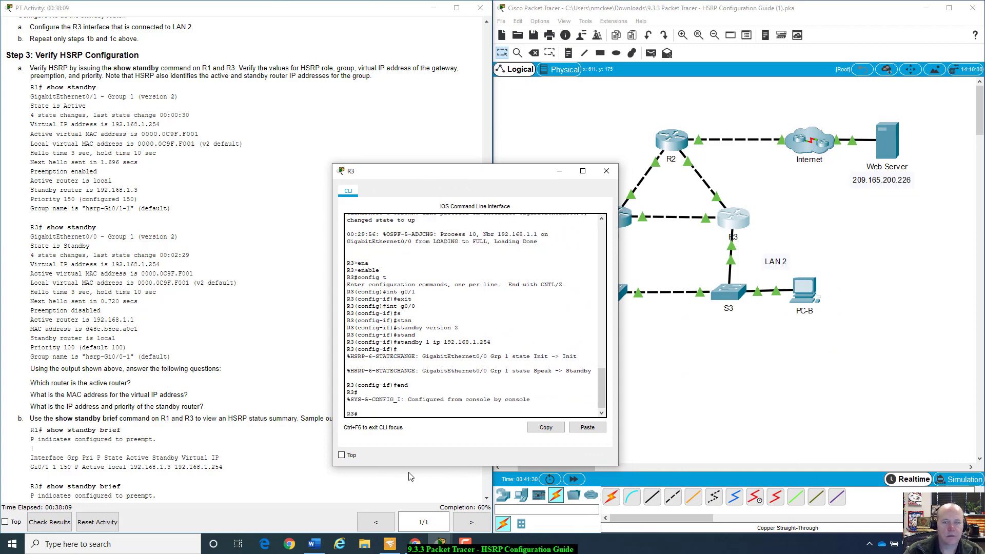
- Open R1's CLI and arrange the R1 and R3 CLI windows side by side, both fully in view
left_click_drag(527, 177, 876, 352)
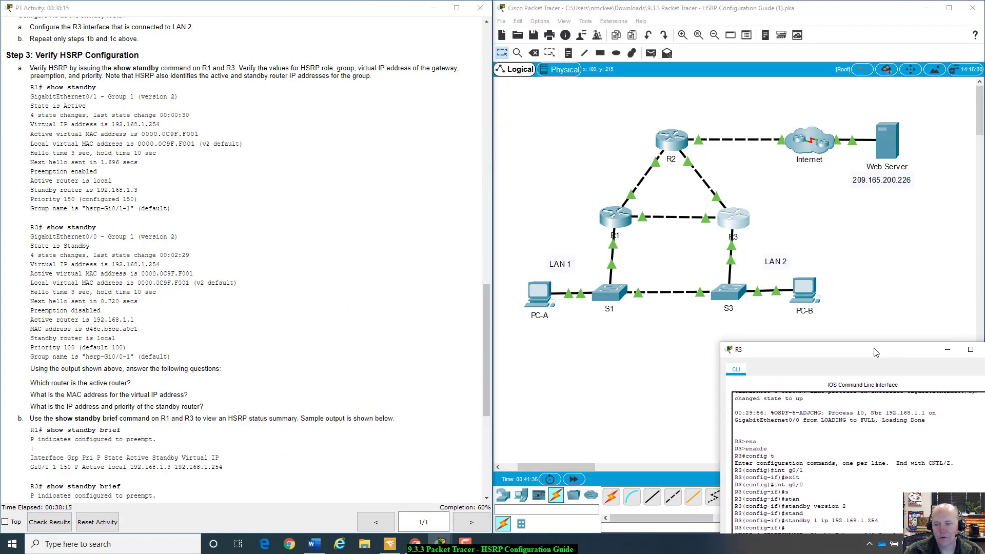
left_click(616, 222)
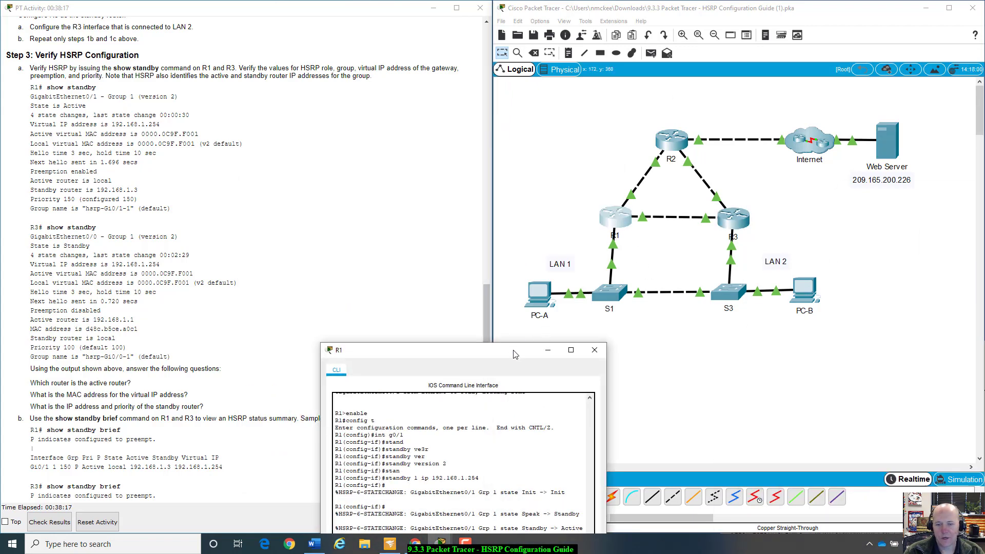
left_click_drag(515, 354, 323, 198)
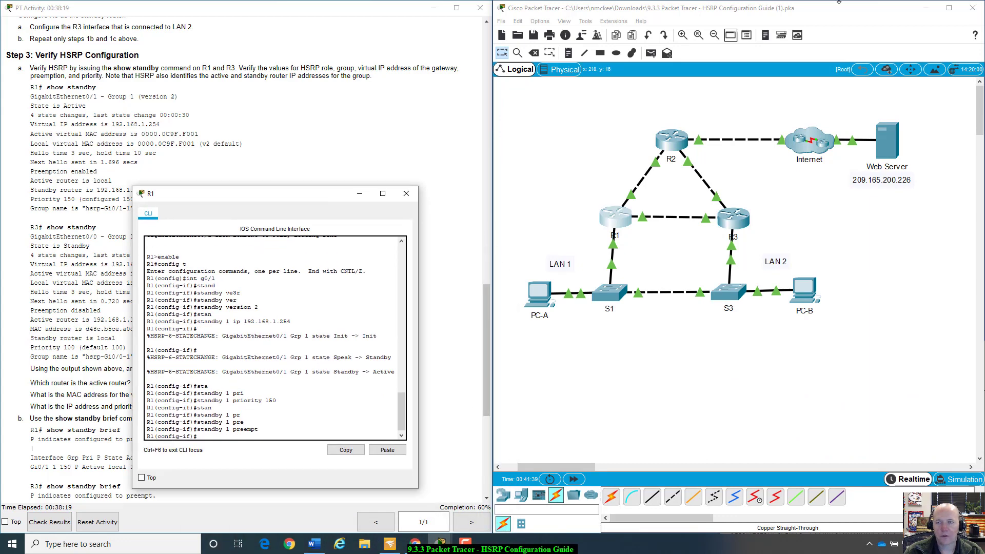
left_click_drag(834, 6, 852, 48)
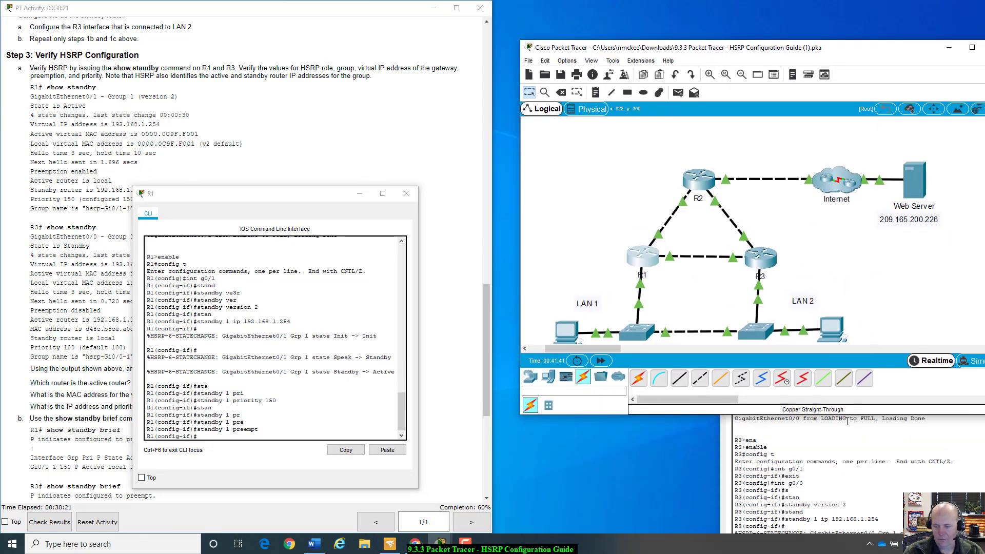
left_click(847, 421)
left_click_drag(783, 348, 507, 189)
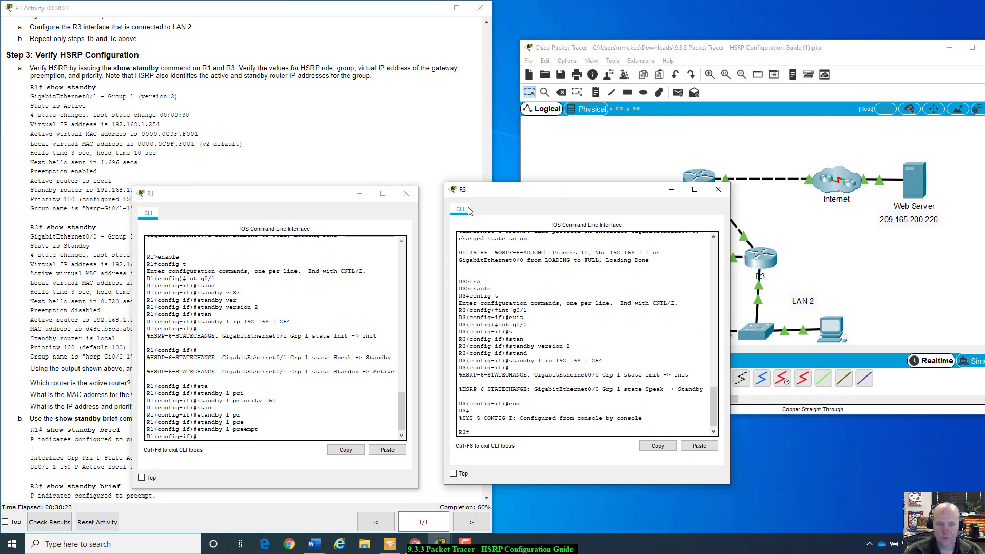
left_click_drag(596, 187, 746, 152)
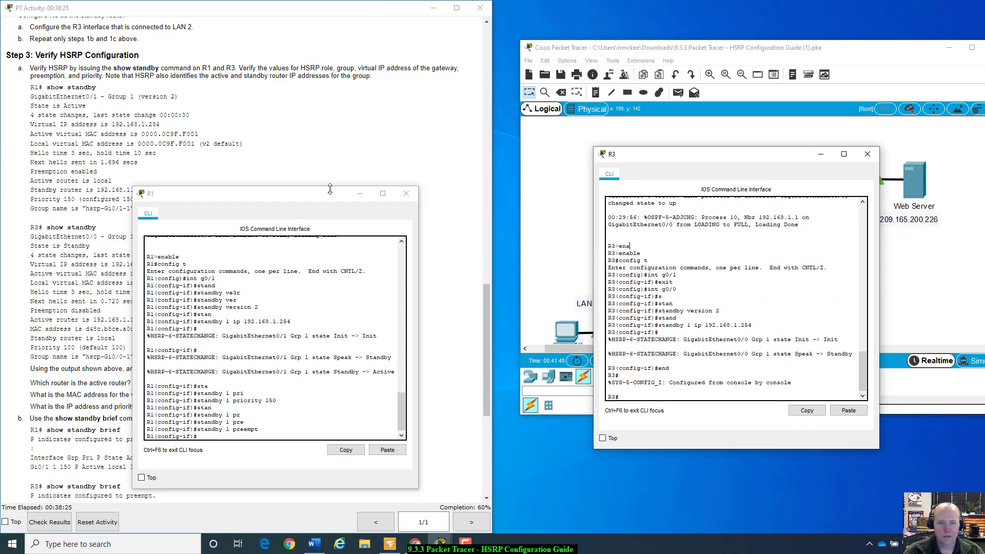
left_click_drag(329, 195, 503, 156)
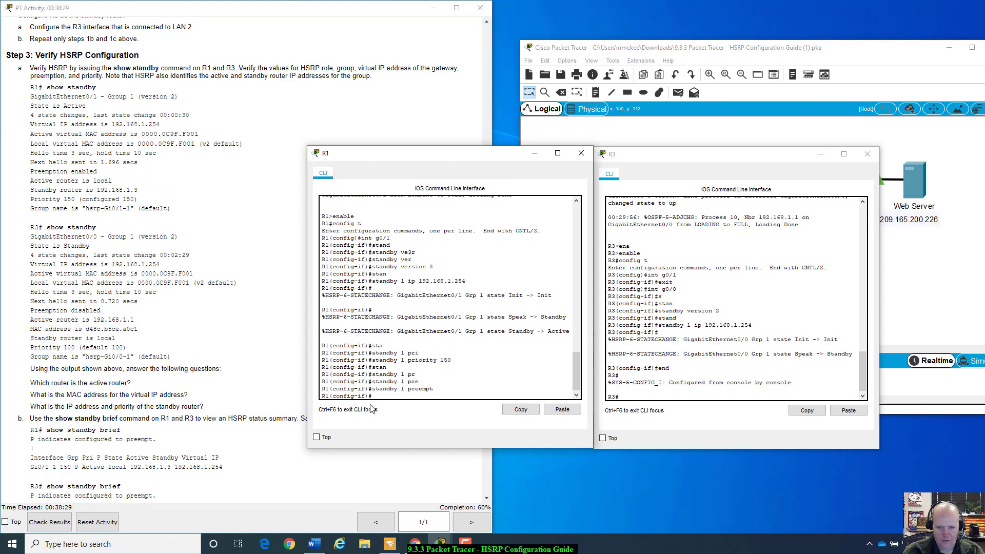
- Leave interface configuration on R1 with end and display its HSRP details with show standby
type("nd")
key("Return")
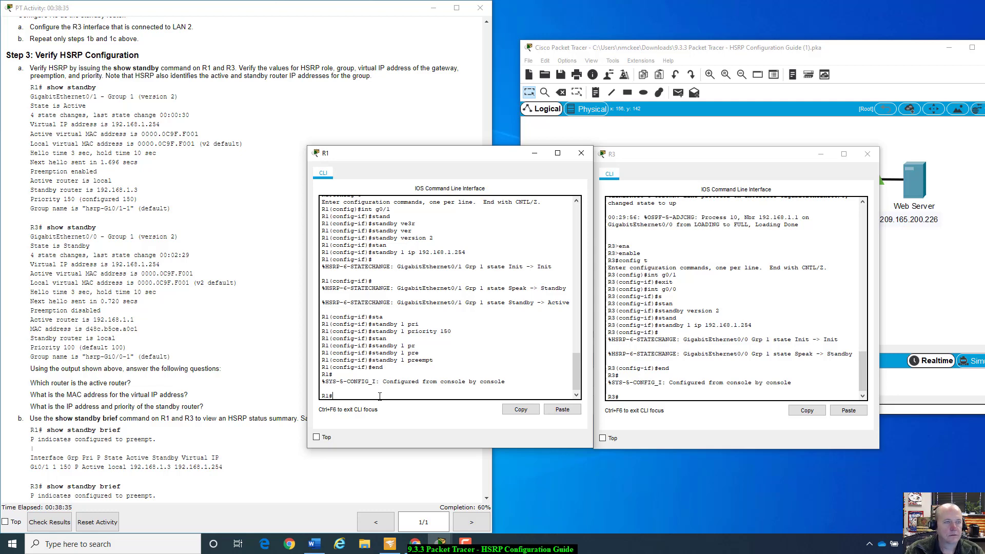
type("show stan")
key("Tab")
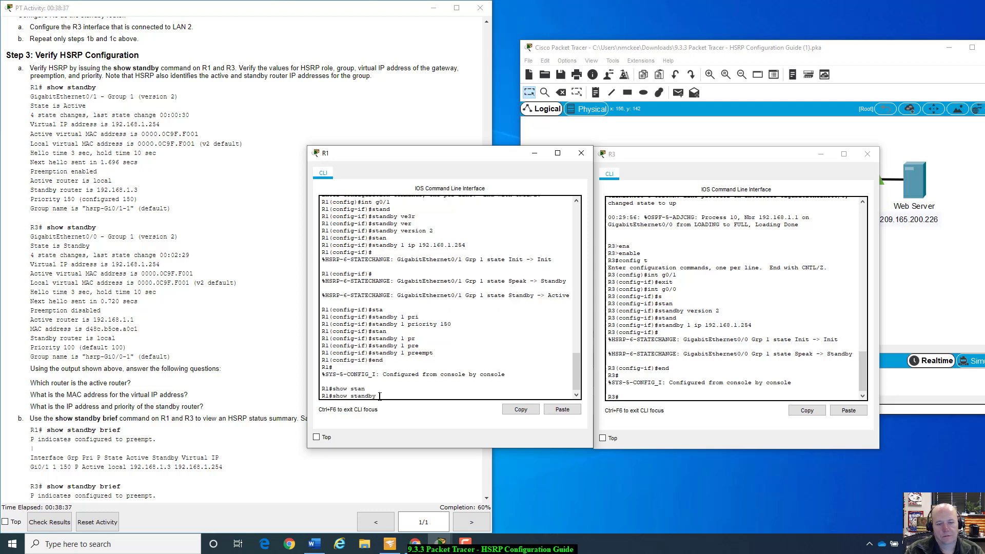
key("Return")
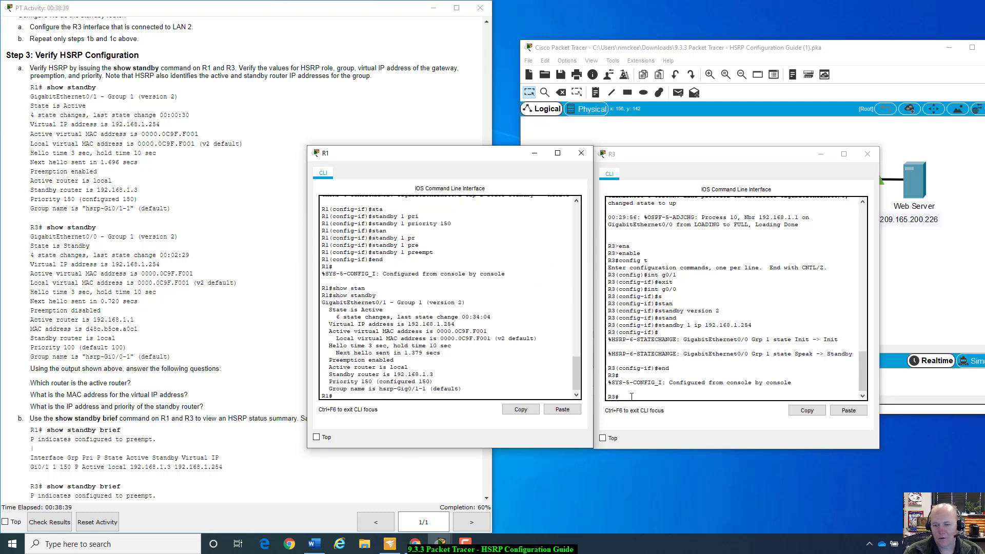
- Display the HSRP details on R3 with show standby
left_click(632, 397)
type("show")
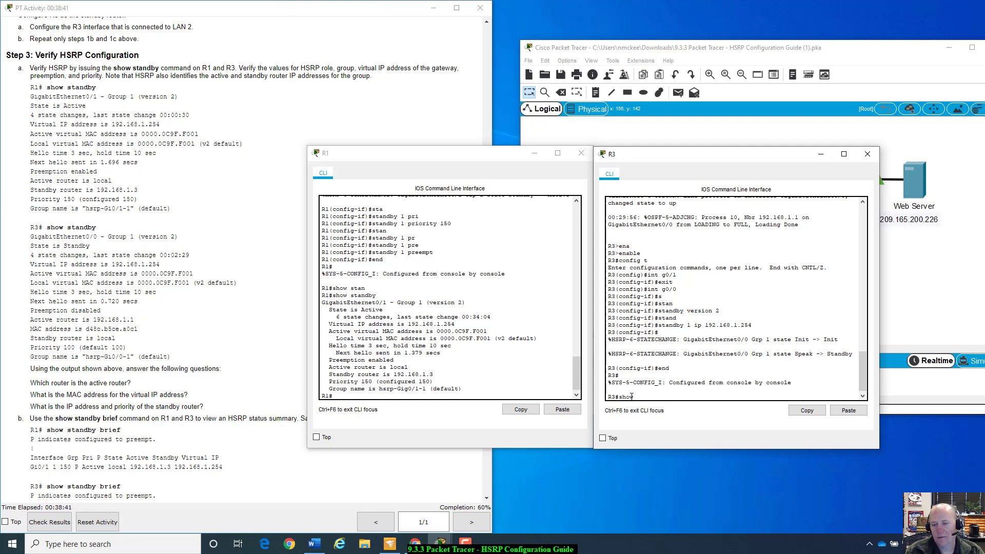
key("Tab")
type("st")
key("Tab")
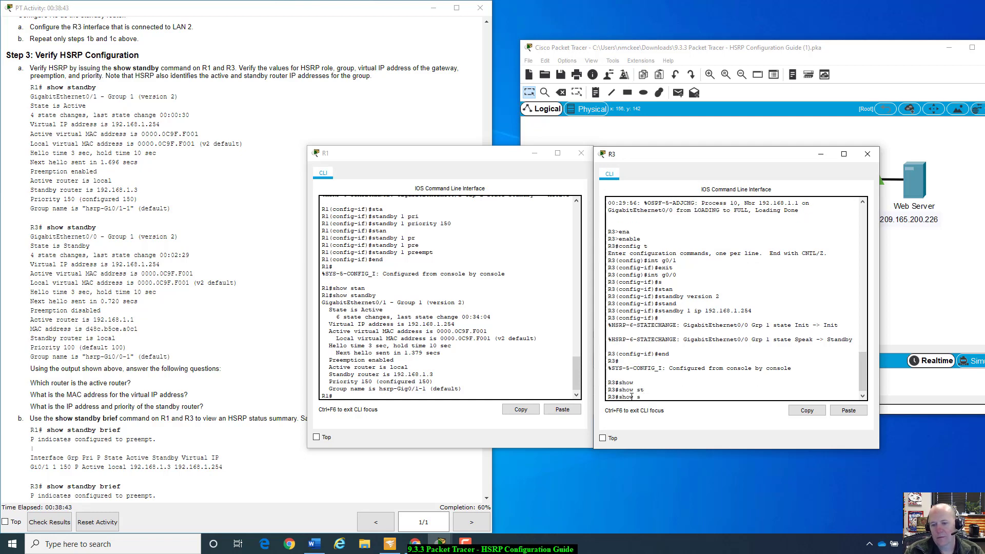
type("nan")
key("Tab")
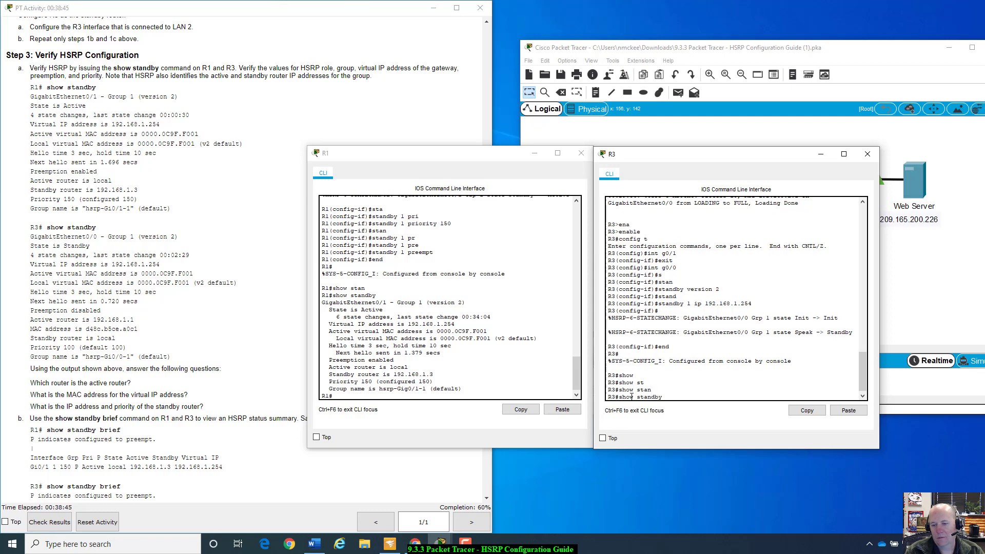
key("Return")
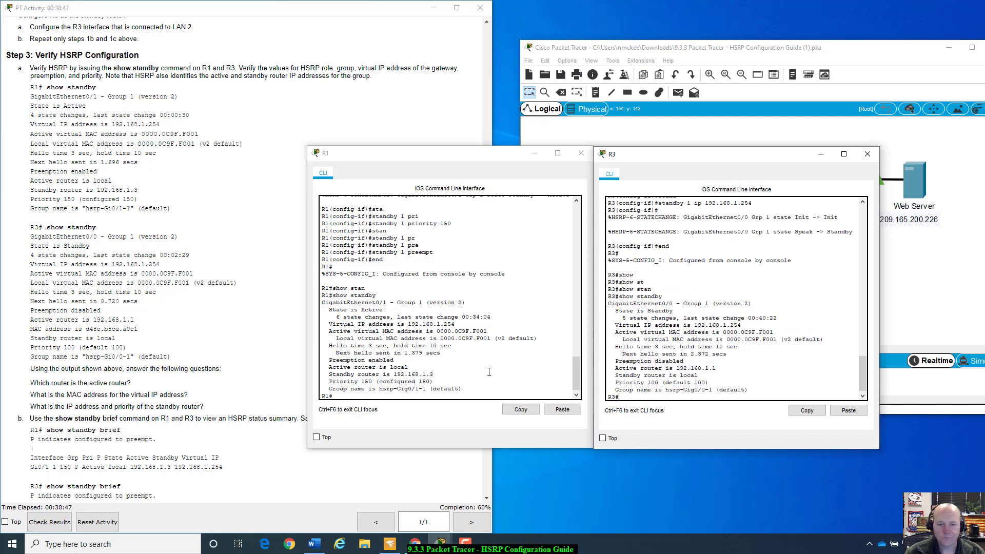
- Examine the show standby output on R1, starting with the interface, group and version line
left_click_drag(323, 304, 469, 305)
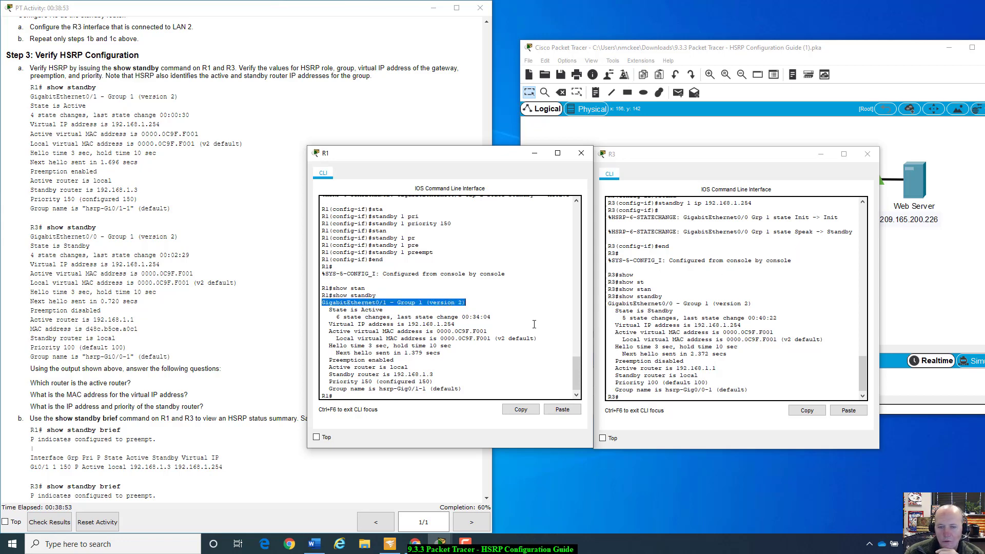
- Examine R1's show standby output for the HSRP state, state changes, virtual IP address, virtual MAC addresses and hello/hold timers
left_click_drag(384, 311, 328, 310)
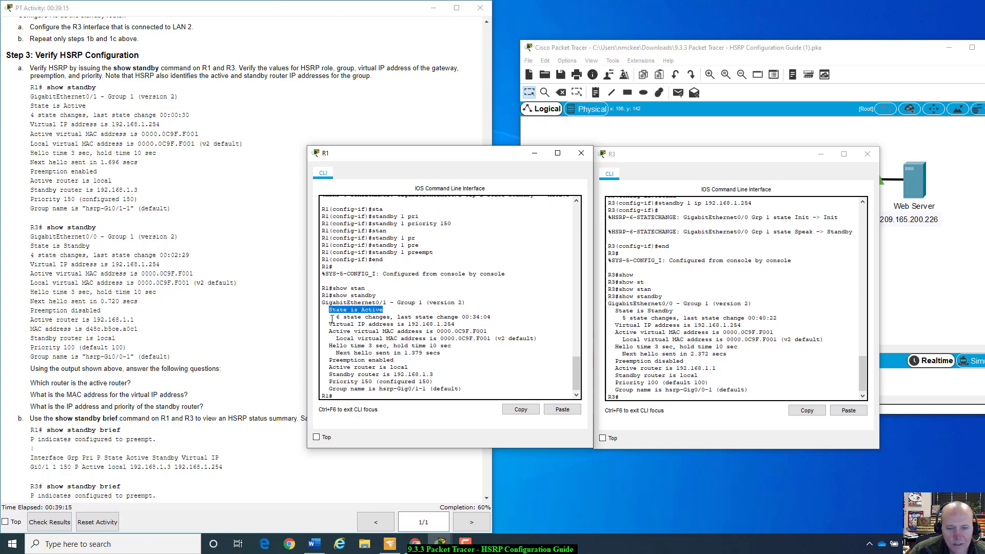
left_click_drag(333, 317, 491, 317)
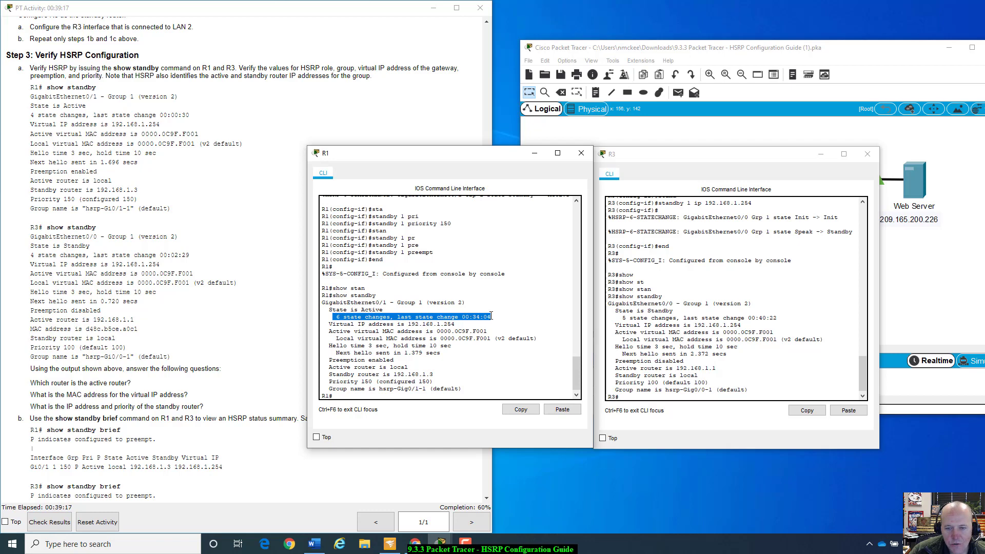
left_click(506, 320)
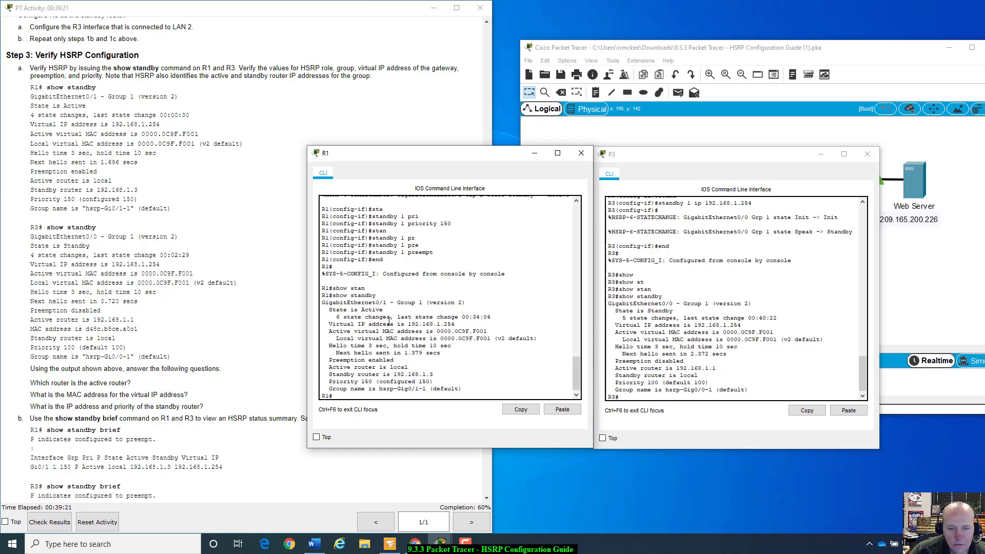
left_click_drag(331, 324, 460, 323)
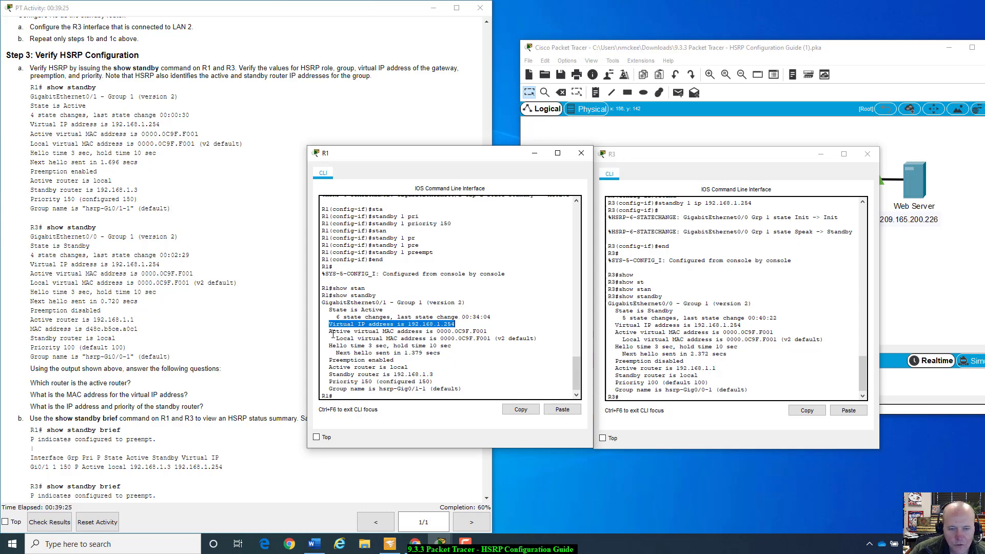
left_click_drag(330, 332, 497, 336)
left_click(377, 338)
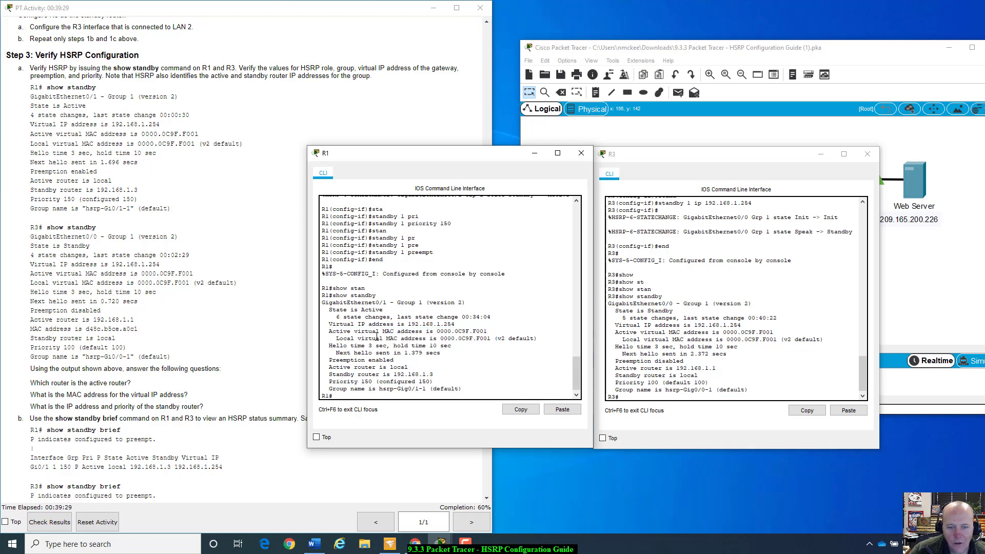
left_click_drag(443, 341, 492, 339)
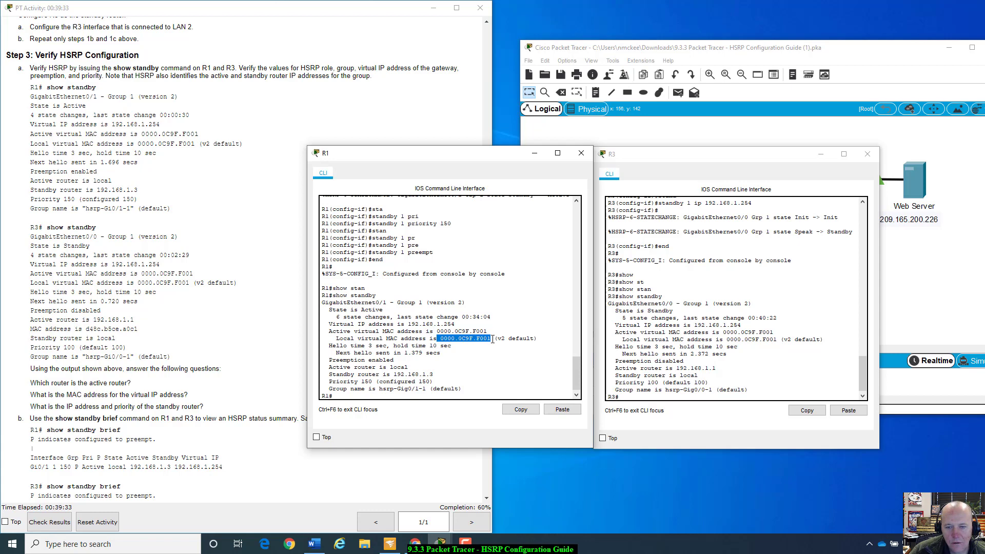
left_click_drag(330, 347, 459, 348)
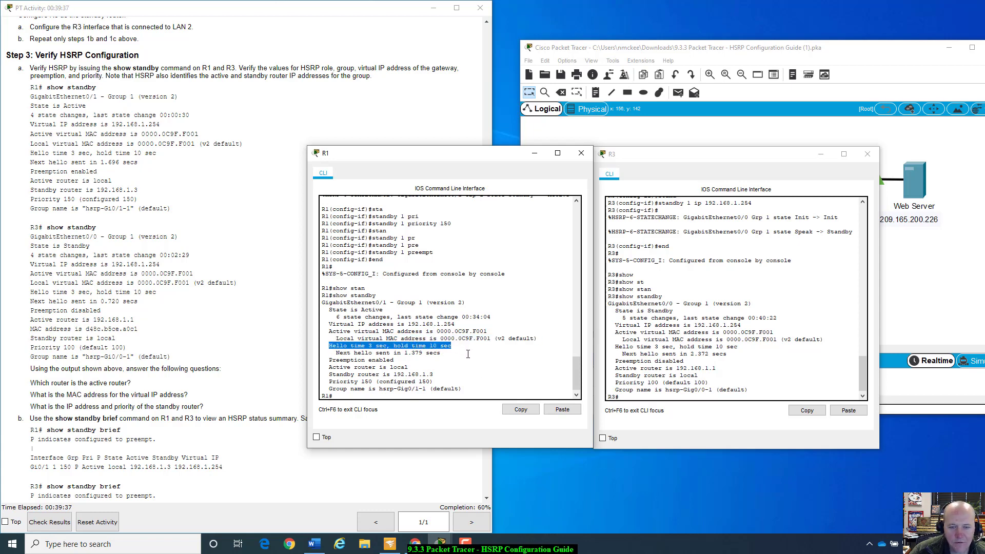
left_click(468, 354)
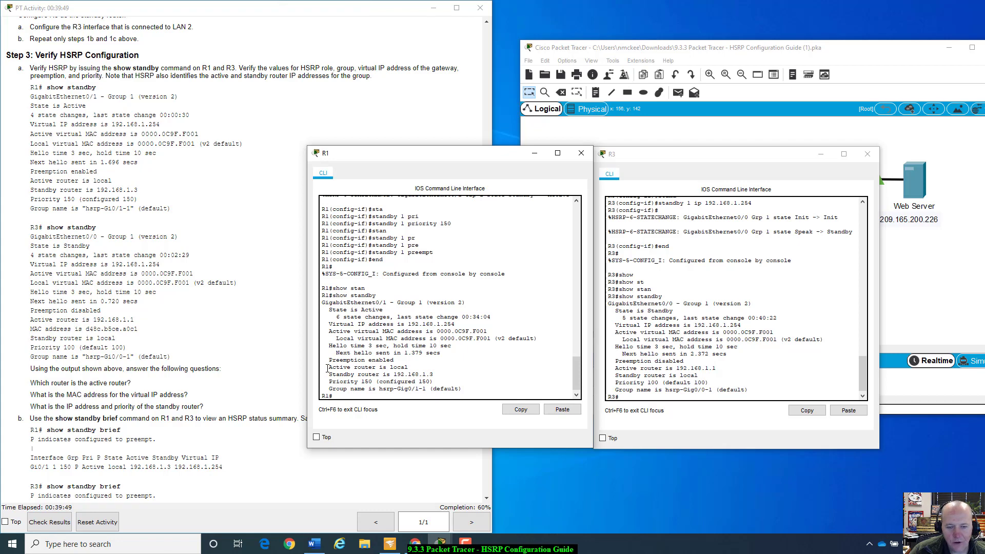
- Examine the active router, standby router, priority and group name in R1's show standby output, relating the active router to R1's state
left_click_drag(328, 368, 412, 368)
left_click_drag(418, 368, 329, 368)
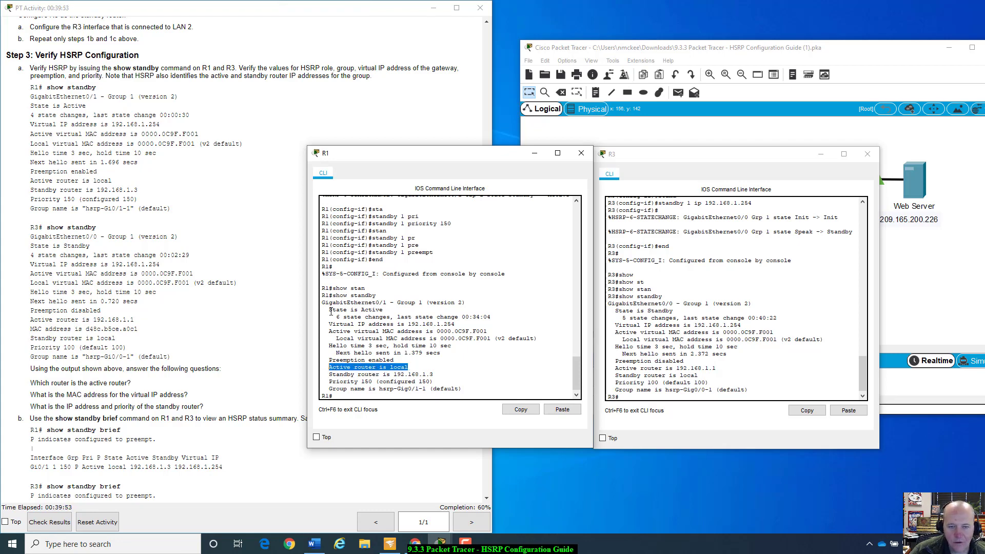
left_click_drag(328, 310, 383, 311)
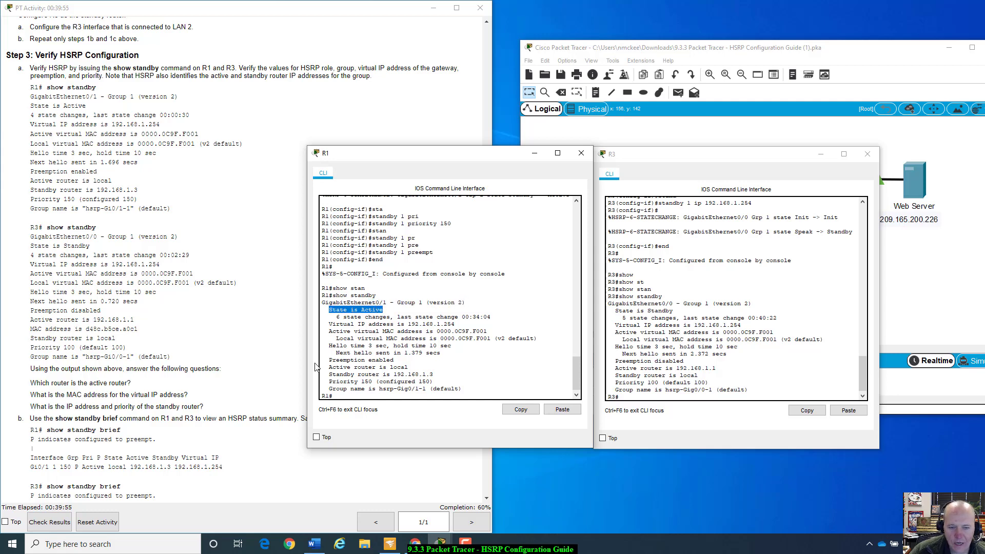
left_click_drag(329, 368, 414, 367)
left_click(416, 367)
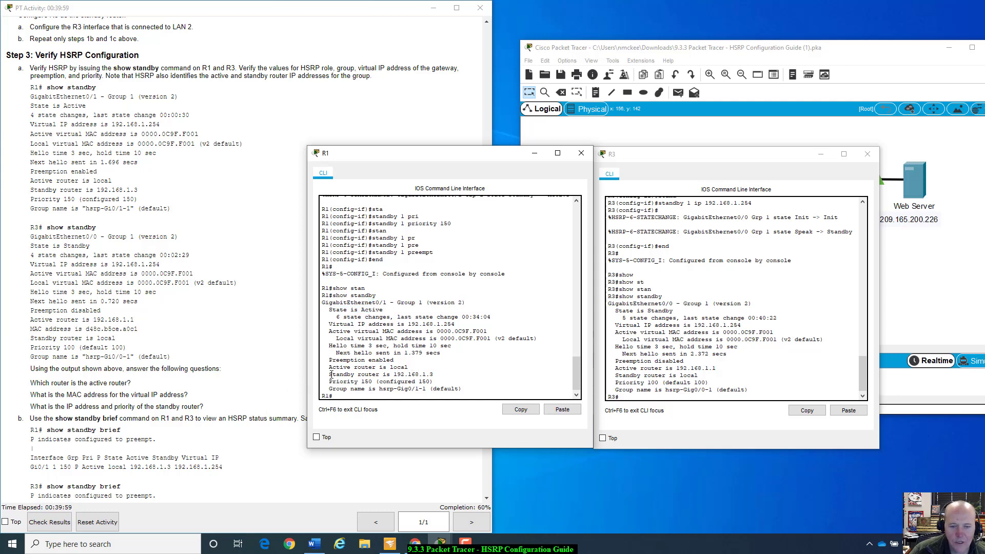
left_click_drag(329, 375, 448, 374)
left_click(449, 375)
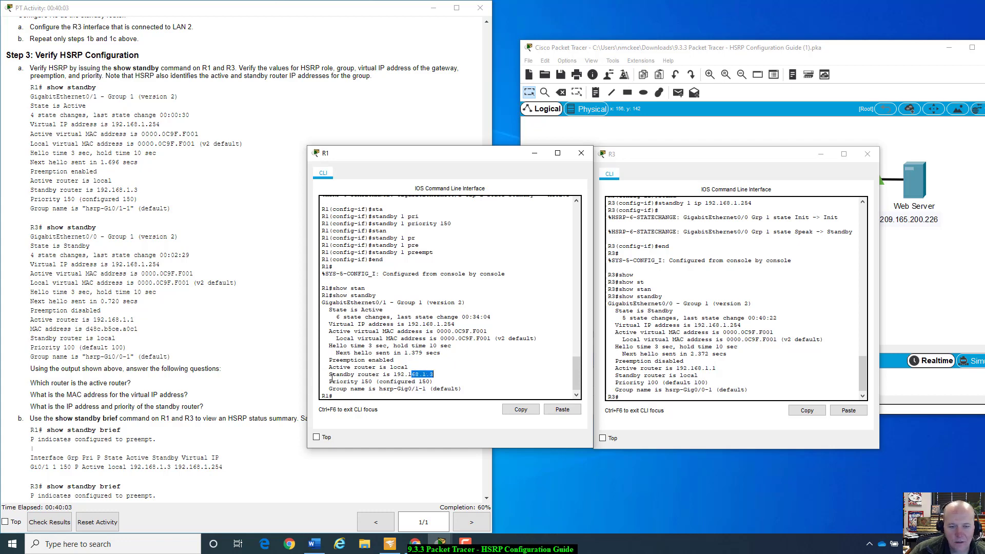
left_click_drag(329, 381, 435, 383)
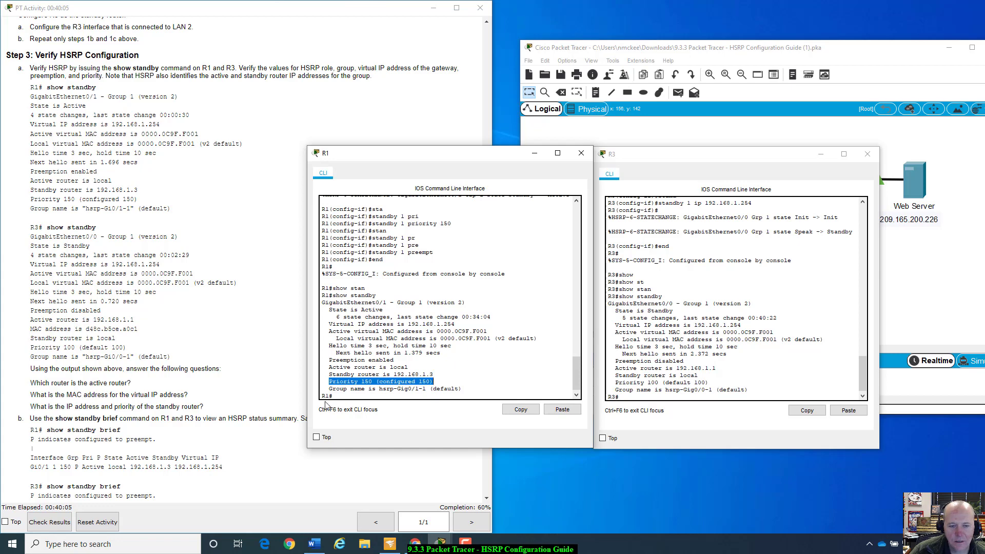
left_click_drag(332, 388, 410, 391)
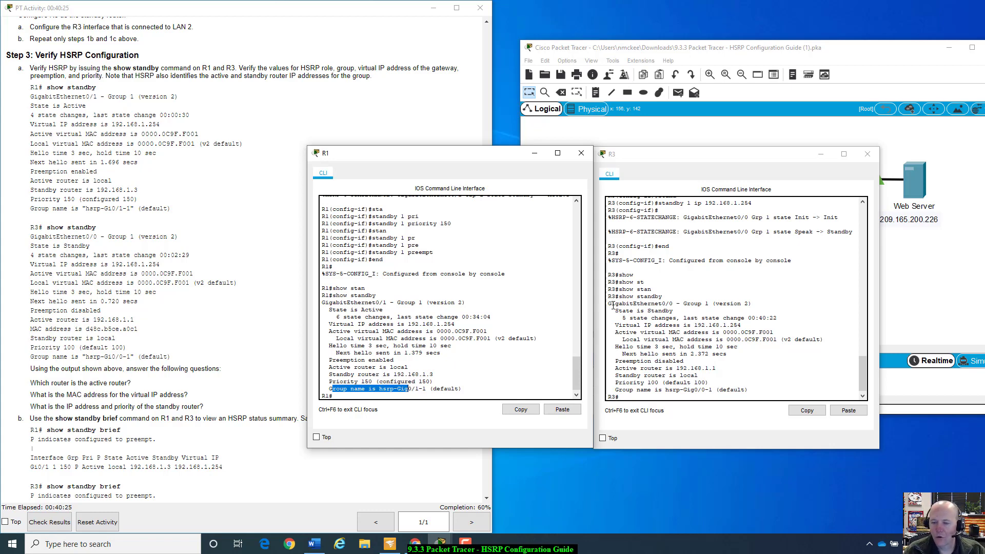
- Examine R3's HSRP state and state changes, and compare its virtual IP and MAC addresses with those of R1
left_click_drag(616, 311, 707, 308)
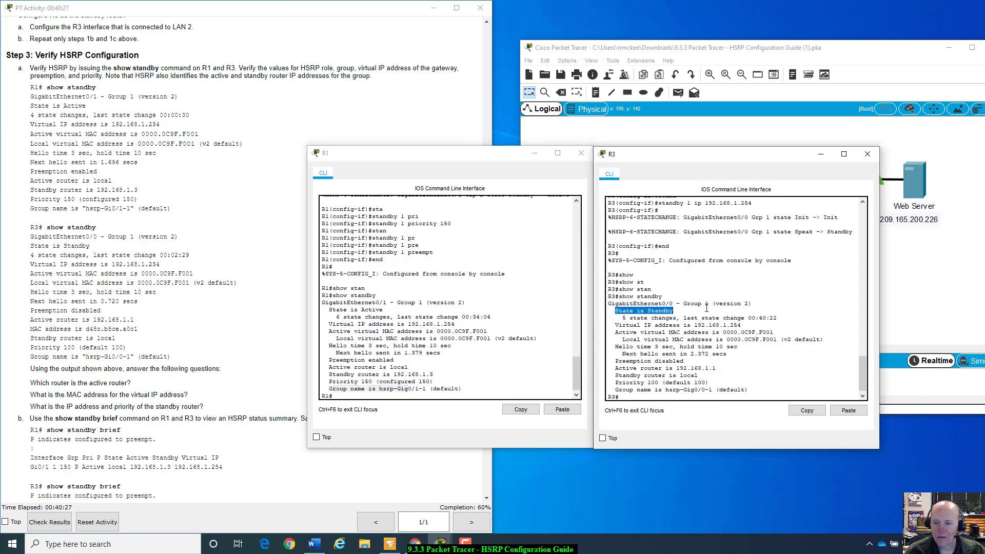
left_click_drag(623, 319, 780, 318)
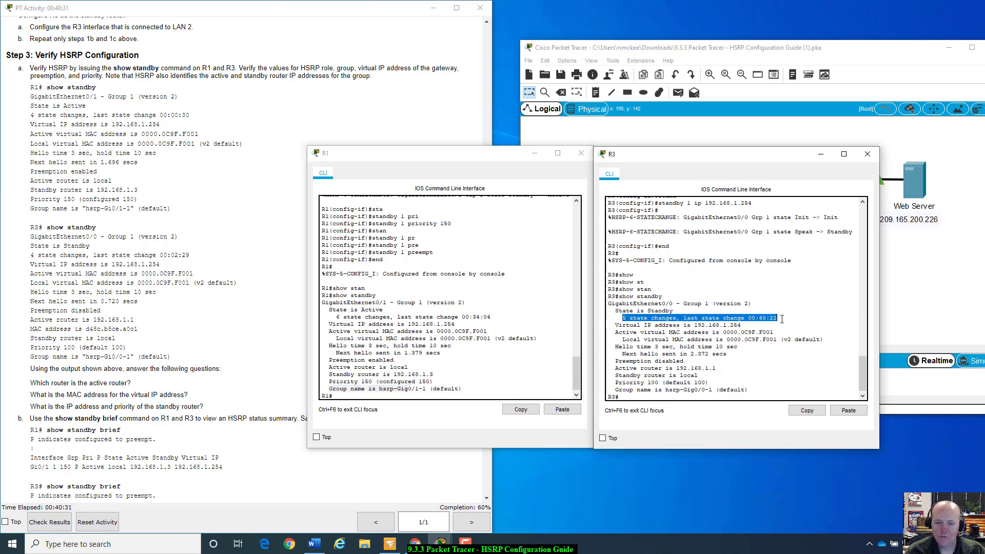
left_click(785, 317)
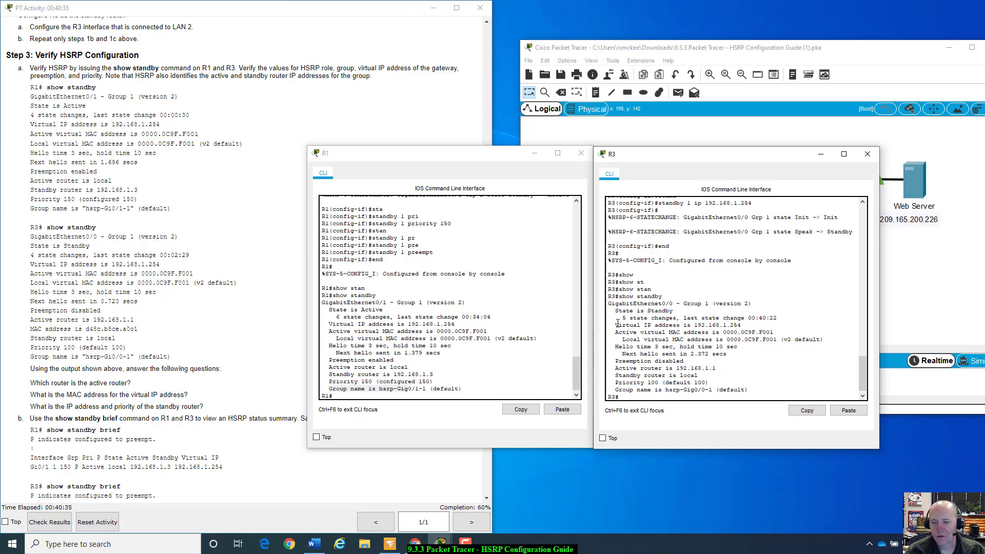
left_click_drag(616, 325, 753, 327)
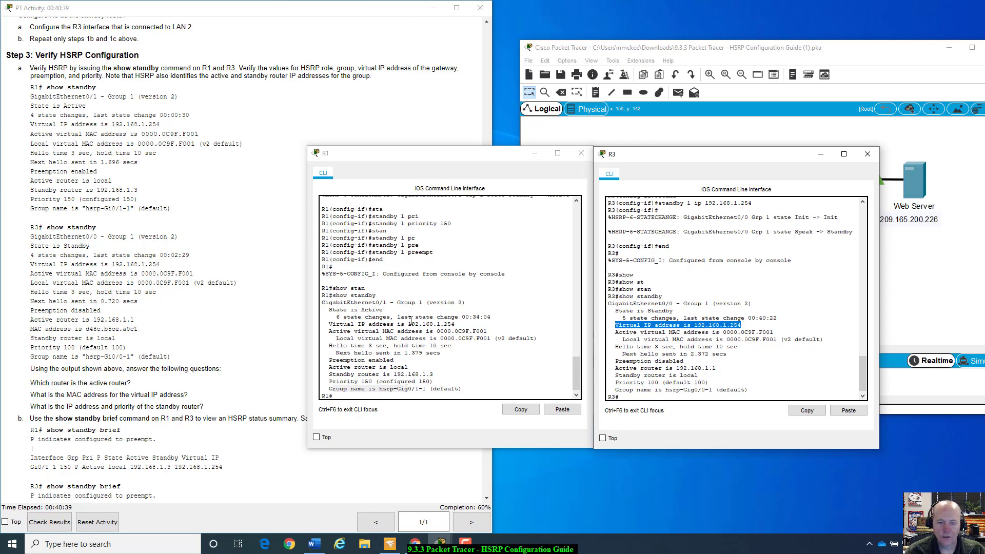
left_click_drag(409, 324, 454, 325)
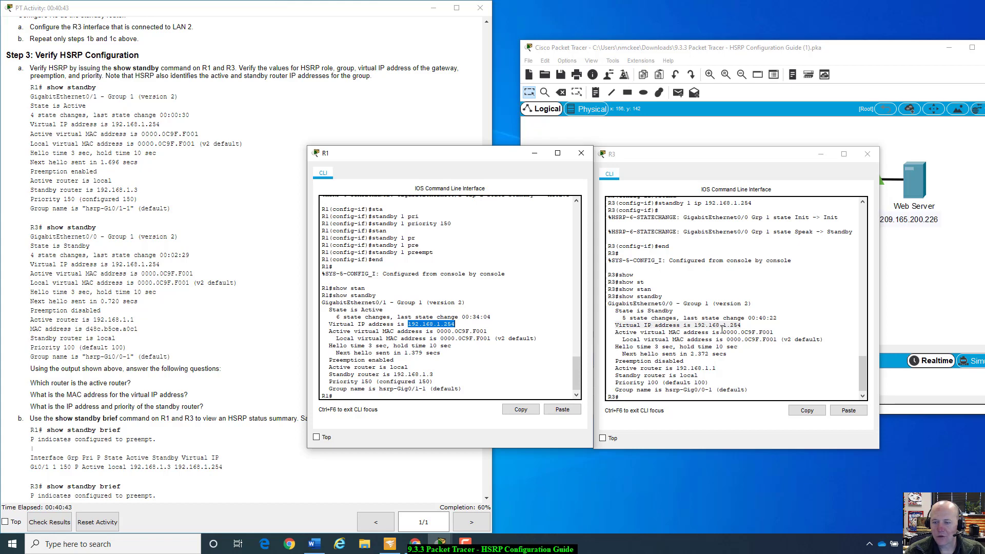
left_click_drag(741, 333, 774, 333)
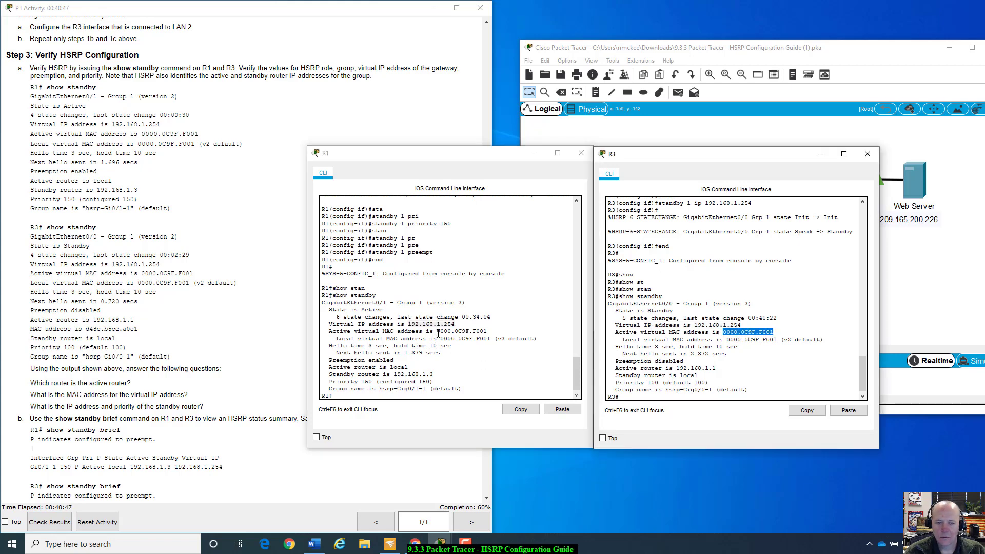
left_click_drag(437, 331, 488, 332)
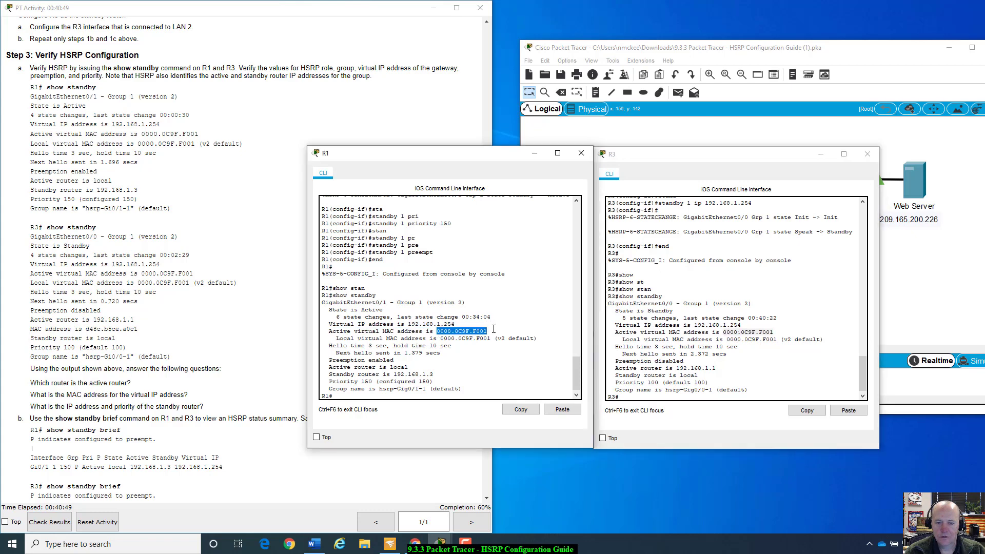
left_click_drag(727, 339, 814, 340)
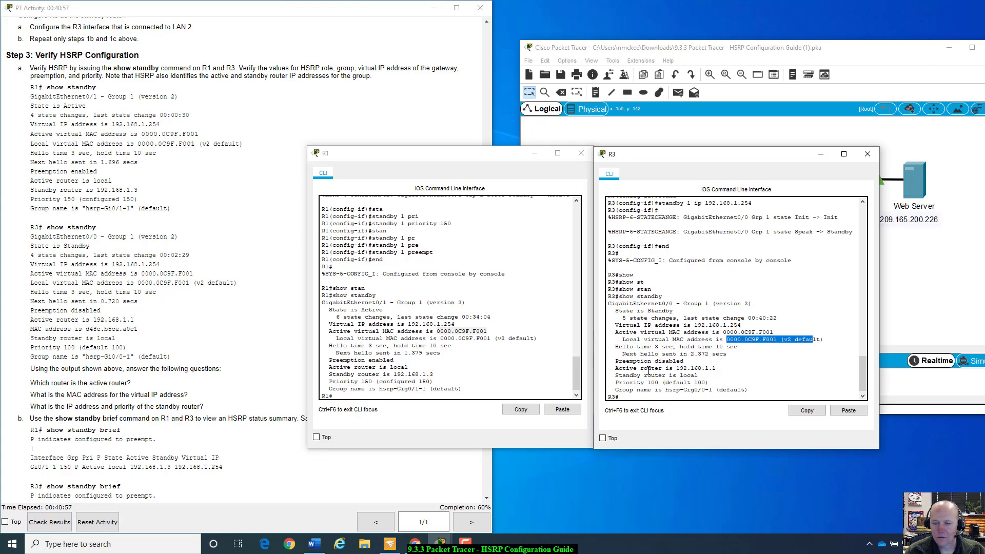
- Examine the preemption, active router, standby router and priority lines in R3's show standby output, relating the standby router to R3's state
left_click_drag(616, 360, 687, 358)
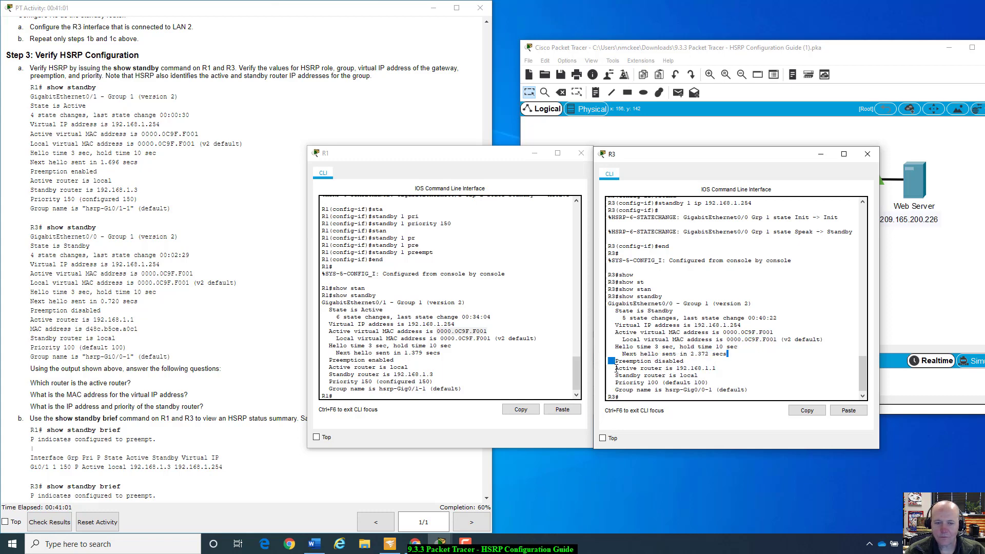
left_click_drag(616, 369, 722, 368)
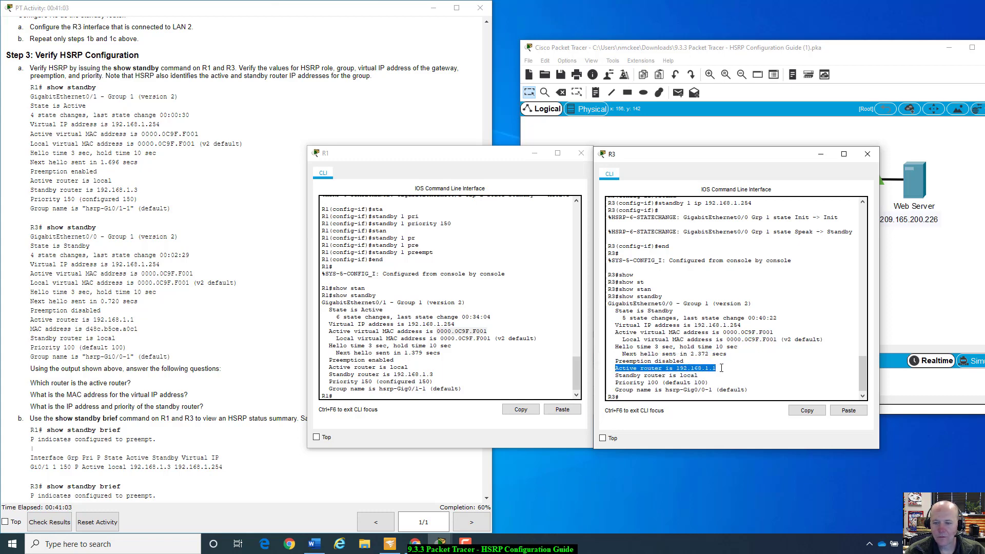
left_click(725, 368)
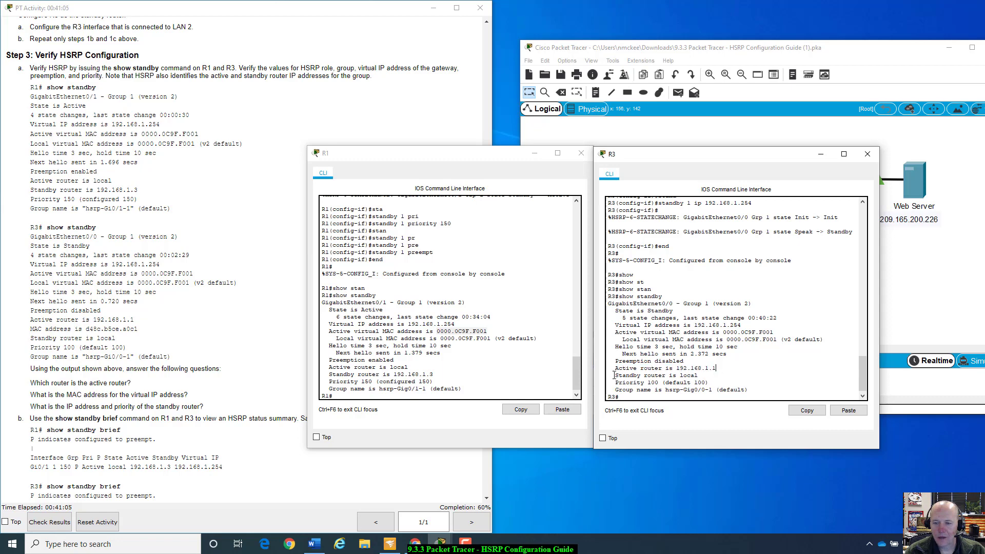
left_click_drag(615, 375, 706, 376)
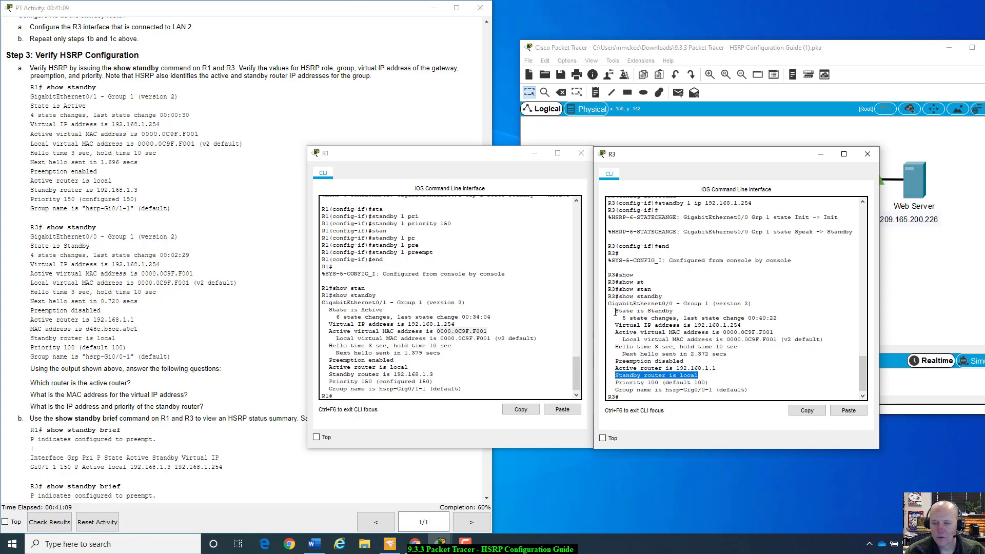
left_click_drag(615, 311, 667, 311)
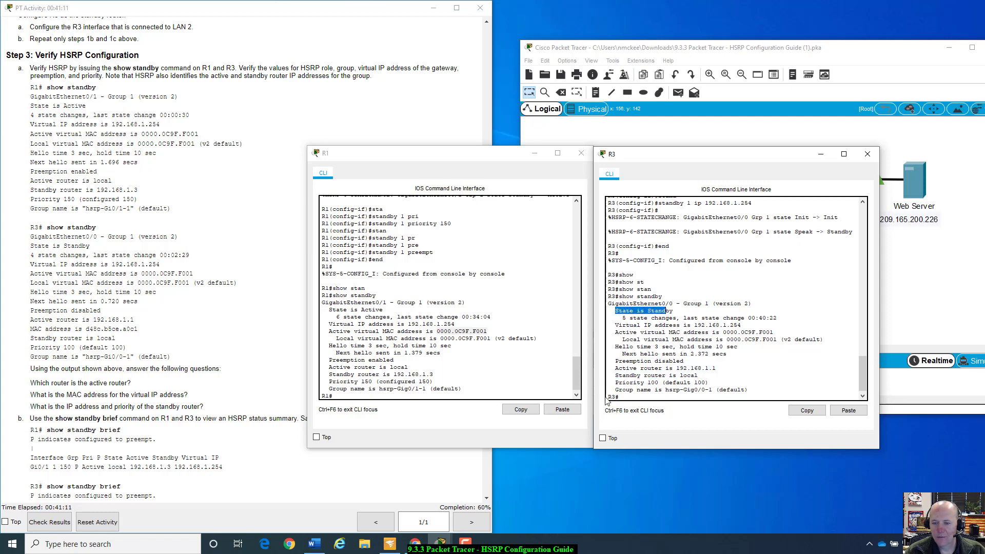
left_click_drag(616, 382, 709, 382)
left_click(710, 382)
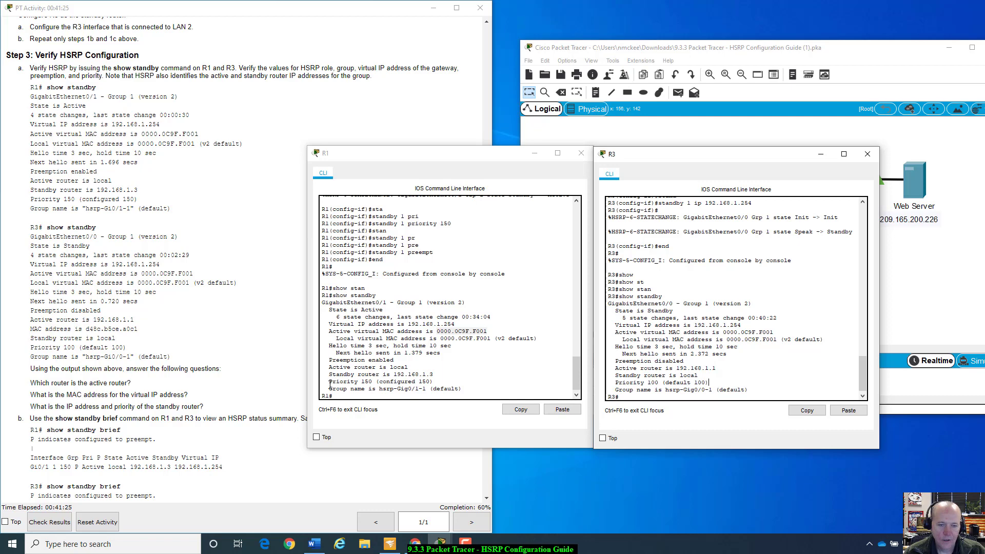
- Review R1's priority, preemption and standby router address, shifting the R3 window slightly away from R1's
left_click_drag(329, 382, 414, 382)
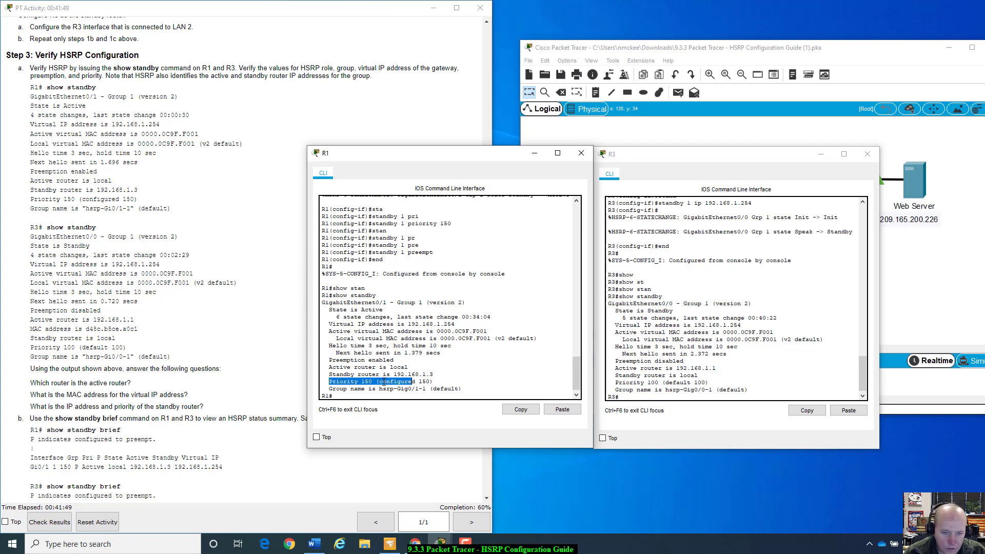
left_click_drag(330, 360, 396, 361)
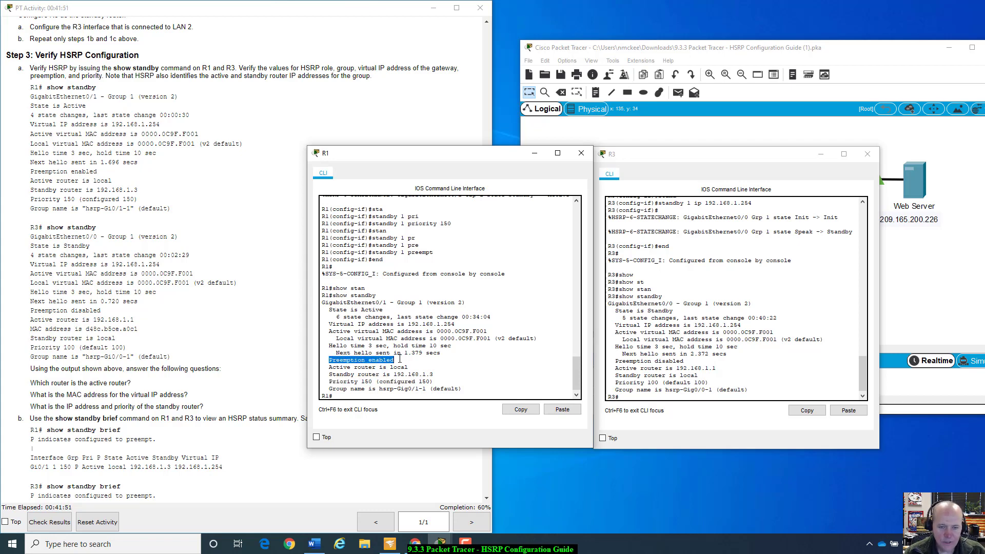
left_click(397, 361)
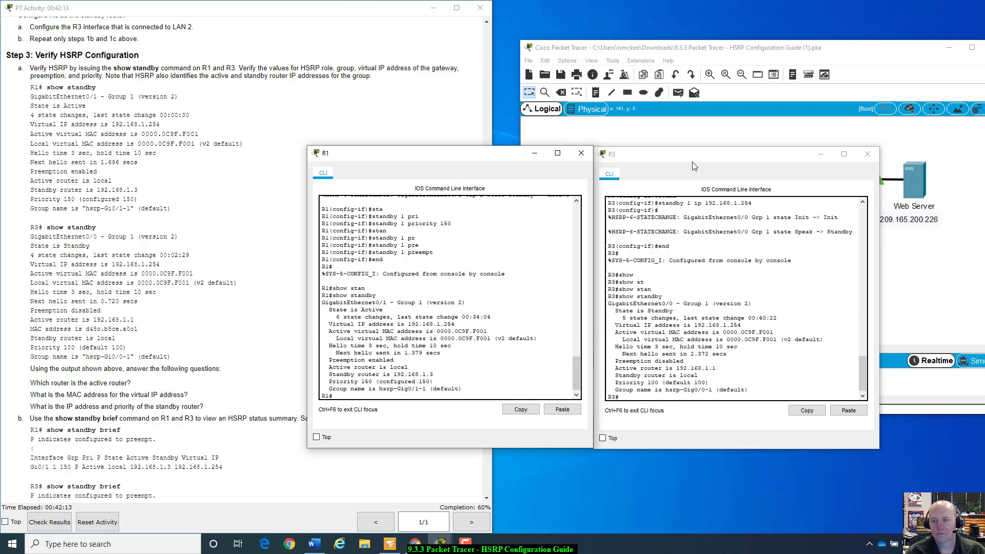
left_click_drag(713, 153, 724, 163)
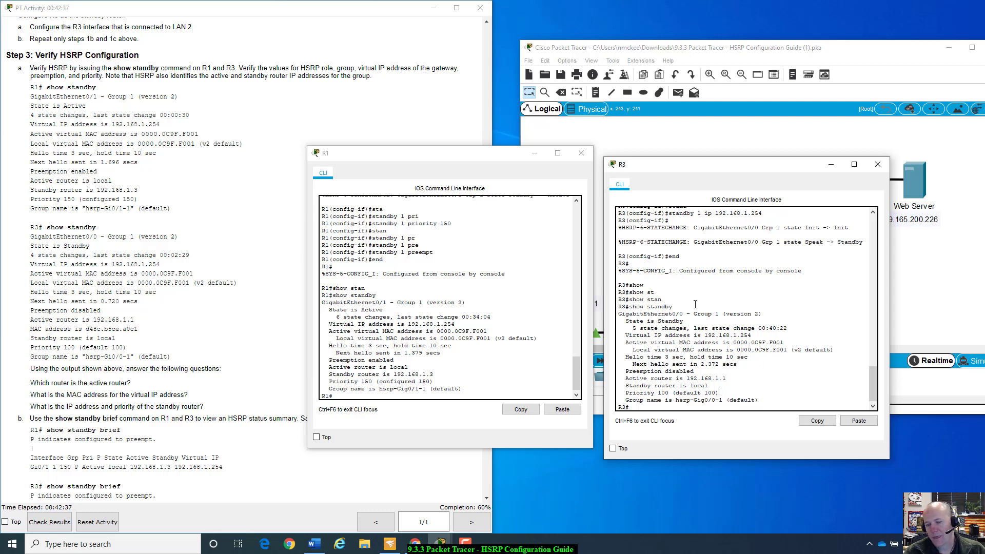
left_click(394, 374)
left_click_drag(394, 374, 434, 375)
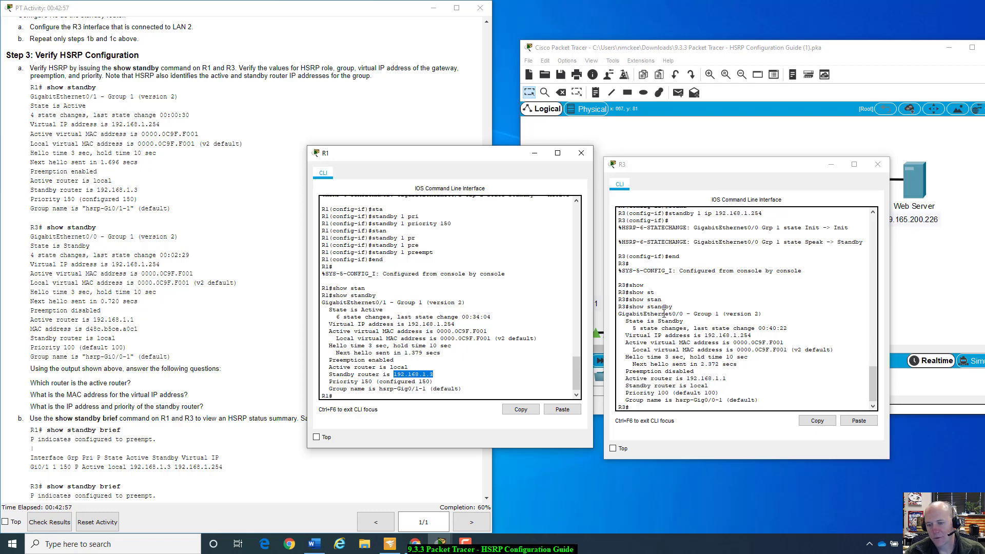
left_click_drag(329, 381, 437, 380)
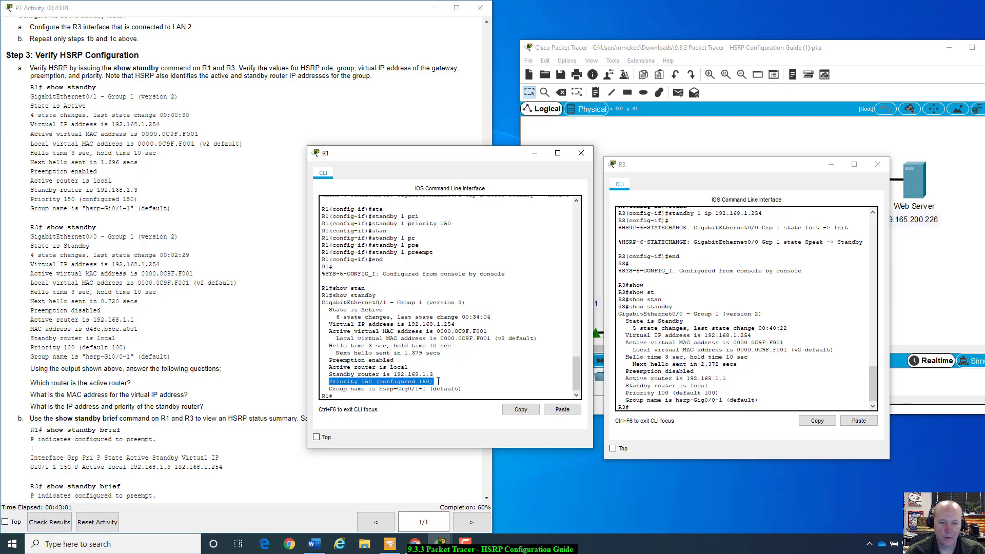
left_click(437, 380)
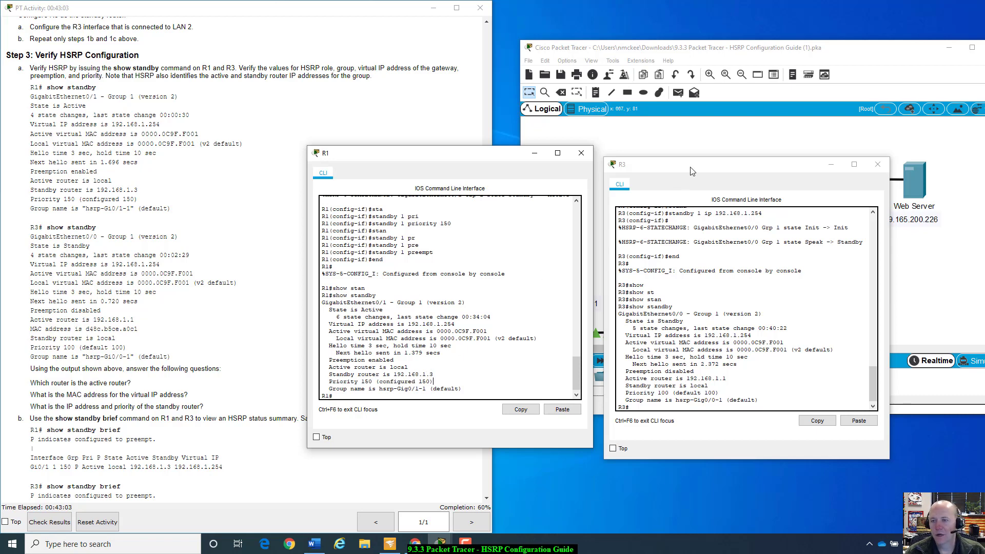
- Move both router consoles clear of the instructions and review the questions on the virtual MAC address and the standby router's IP and priority
left_click_drag(714, 171, 776, 76)
left_click_drag(509, 160, 568, 75)
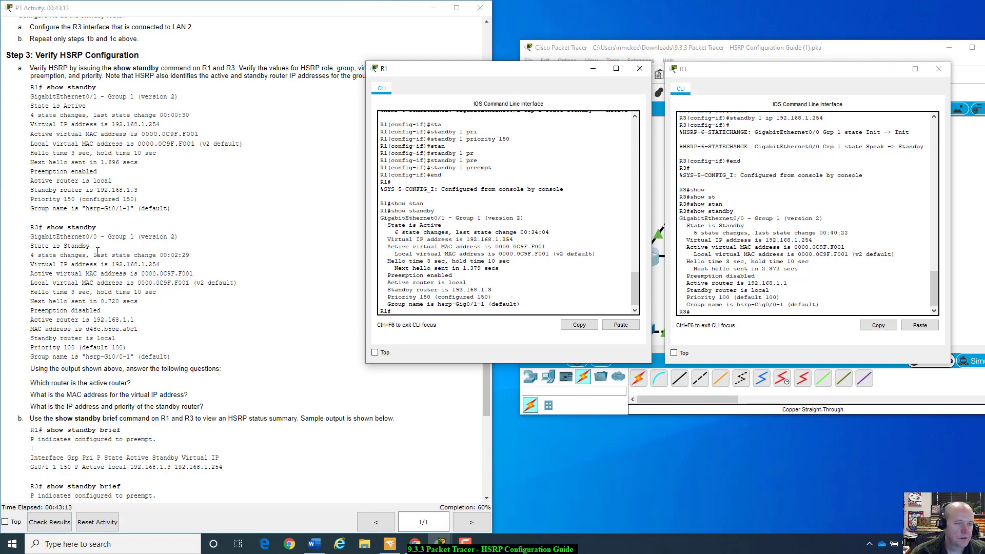
scroll(74, 235, "down", 4)
scroll(75, 234, "down", 2)
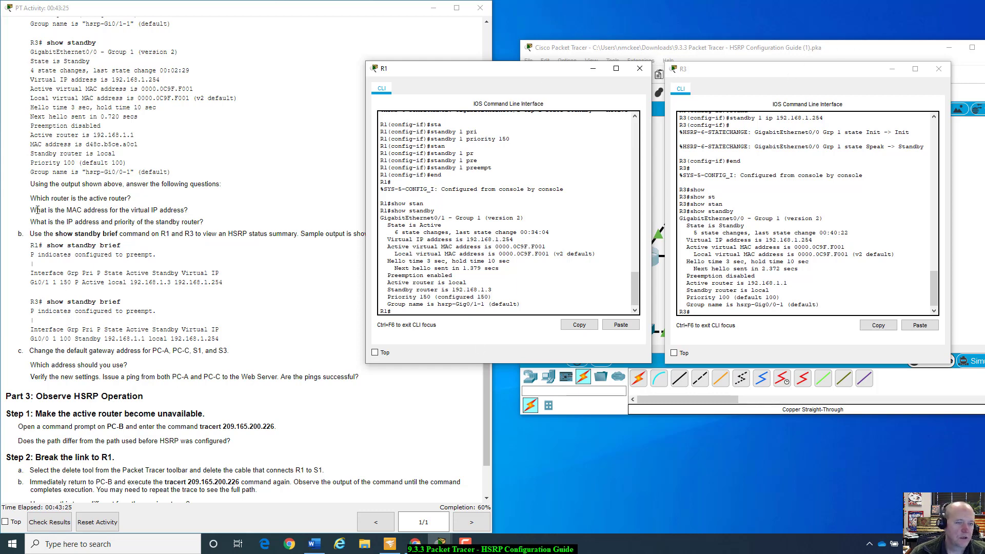
left_click_drag(31, 211, 232, 215)
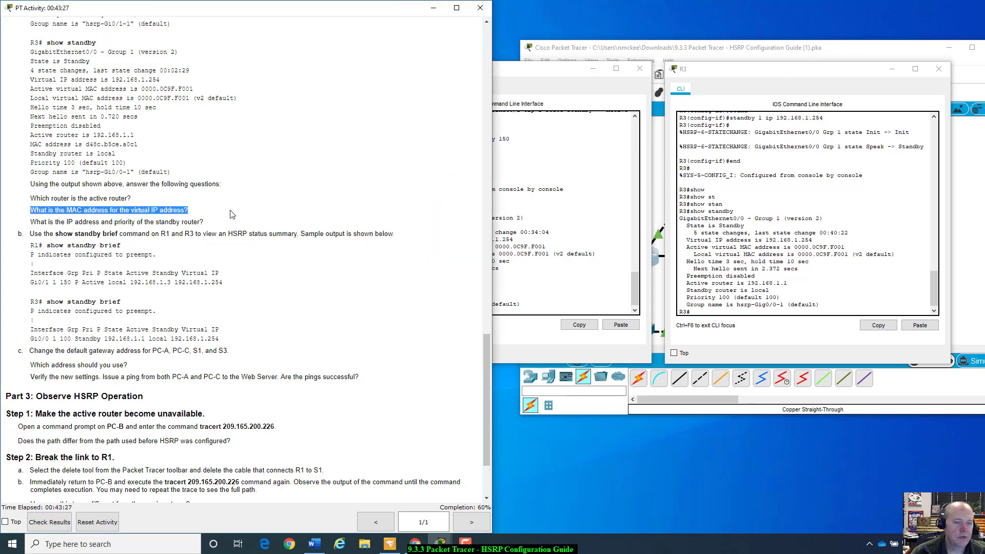
left_click(232, 214)
left_click_drag(36, 222, 227, 212)
left_click(229, 214)
left_click(729, 72)
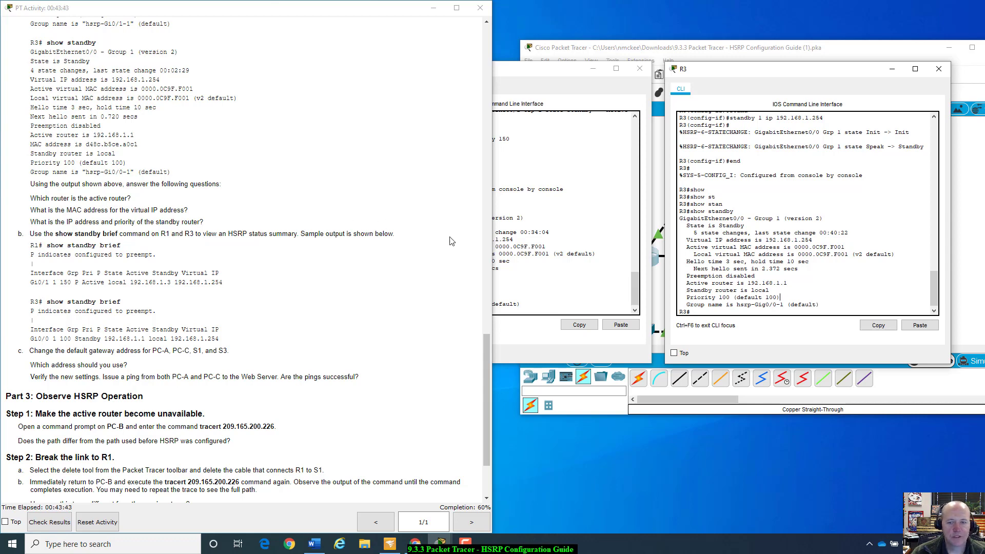
- Run show standby brief on R1 to display its HSRP status summary
left_click(575, 294)
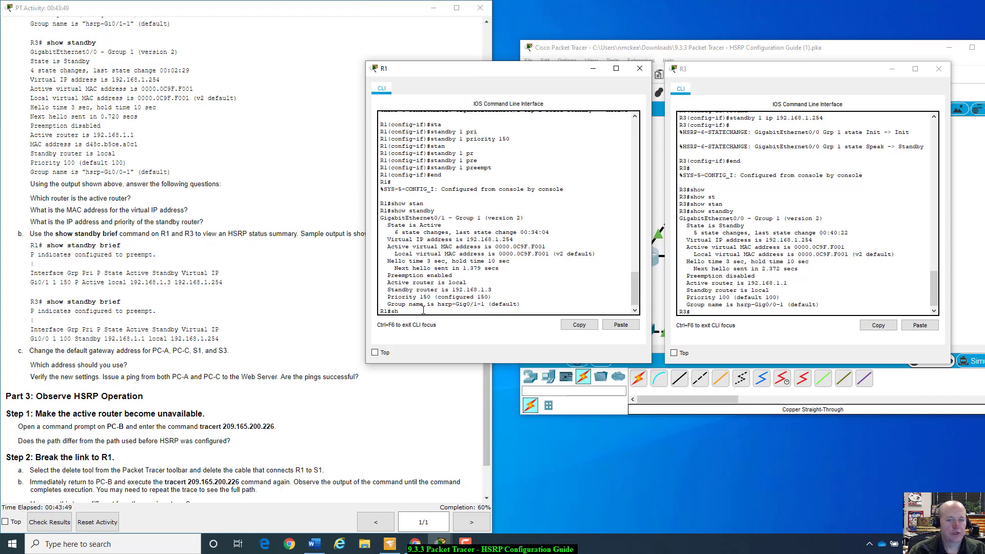
type("show t")
key("BackSpace")
type("stan")
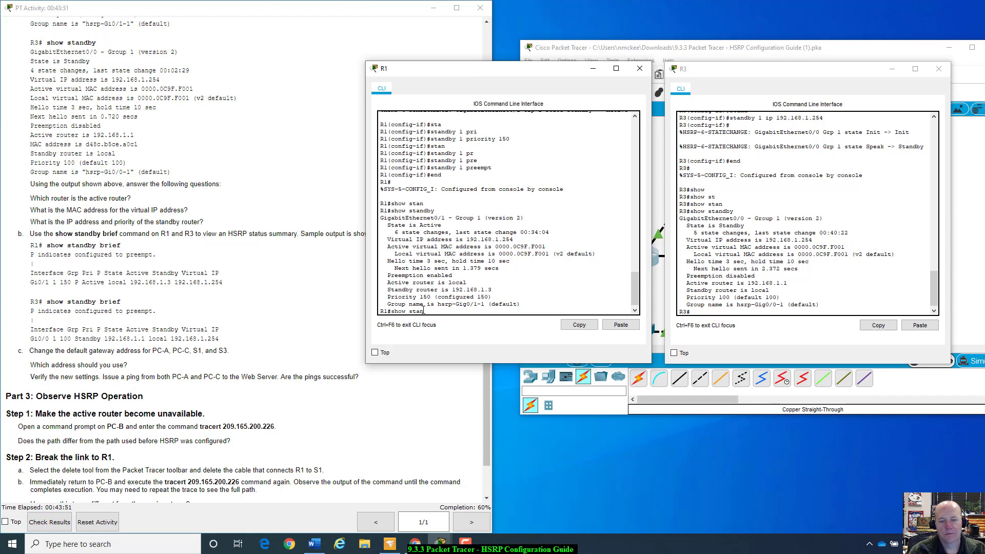
key("Tab")
type("b")
type("rief")
key("Return")
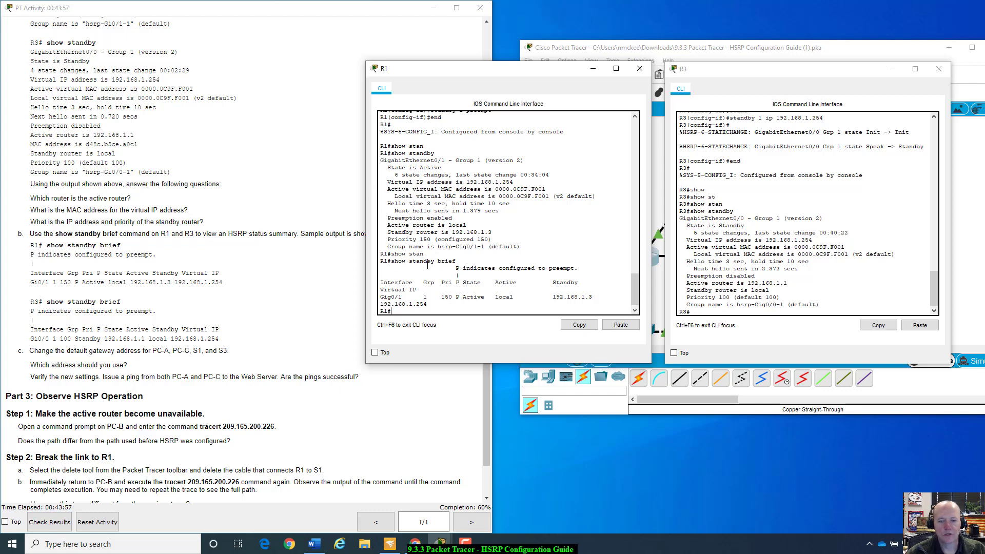
- Compare R1's brief HSRP summary with its full output, examining the column headings, priority, group and virtual IP
left_click_drag(380, 152, 549, 249)
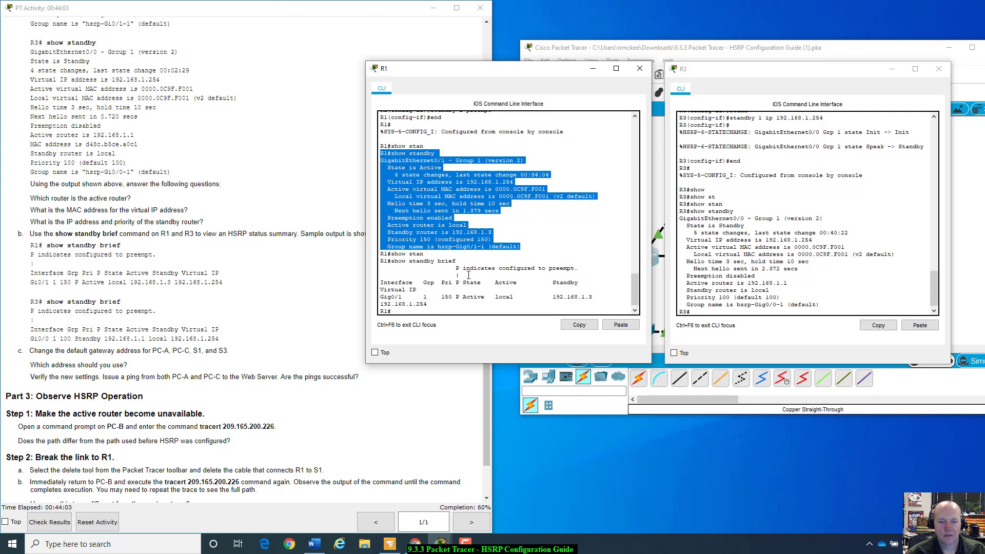
left_click_drag(399, 282, 522, 292)
left_click(499, 284)
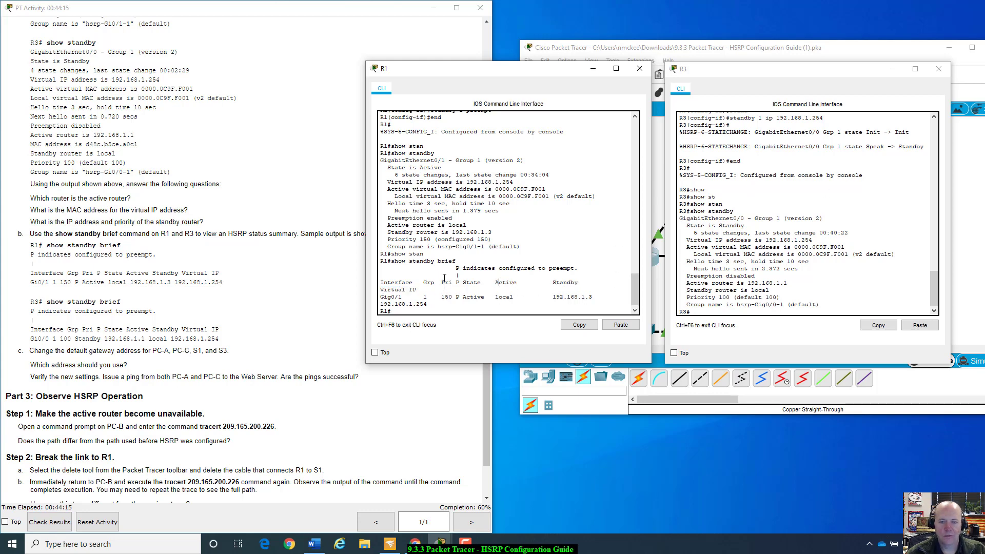
left_click_drag(443, 277, 454, 297)
left_click(448, 298)
double_click(428, 296)
left_click_drag(400, 296, 380, 304)
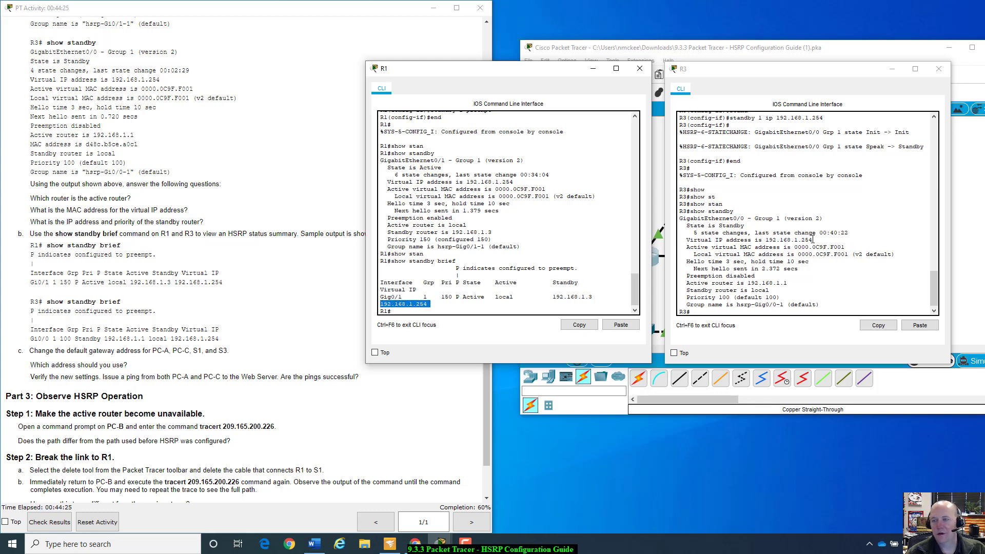
- Run show standby brief on R3 to display its HSRP status summary
left_click(742, 313)
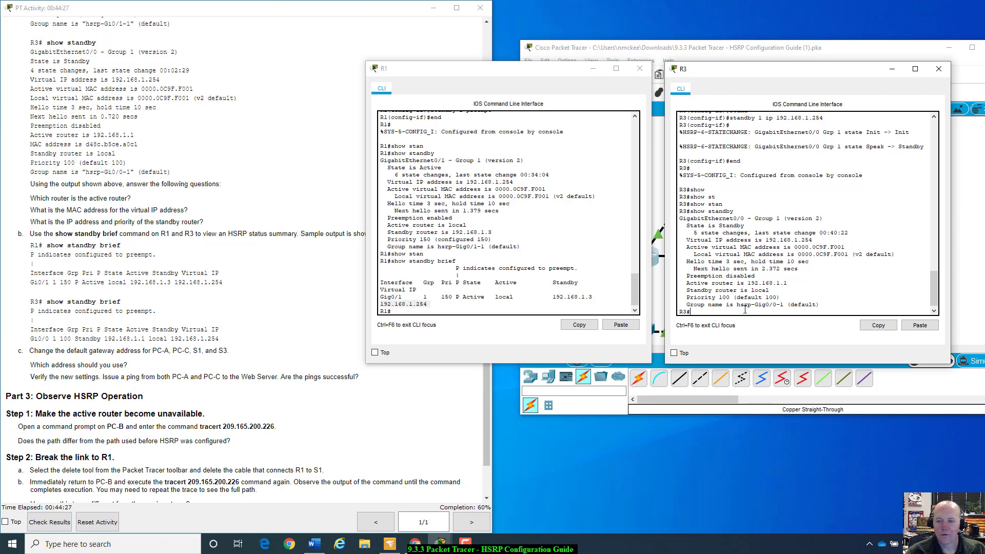
type("show ")
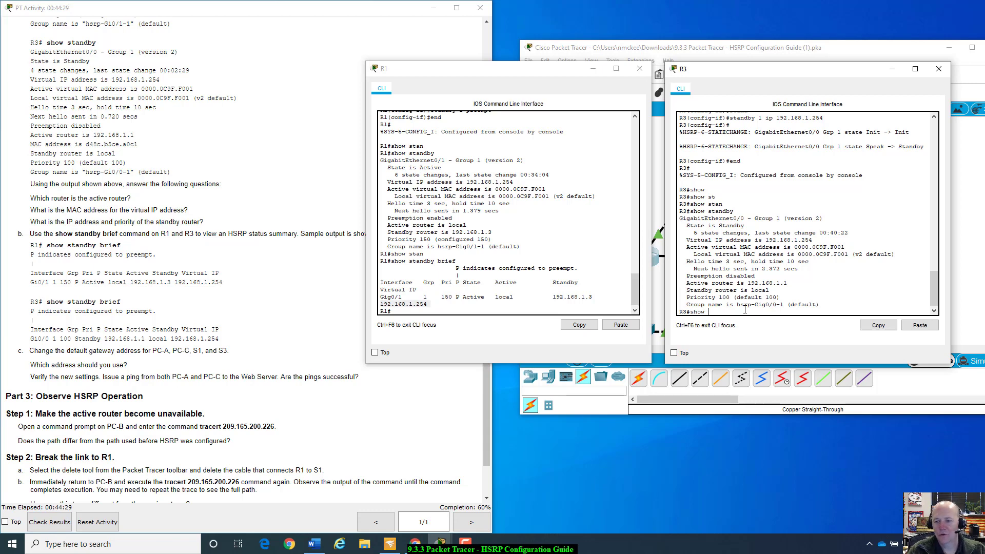
type("stan")
key("Tab")
type("brie")
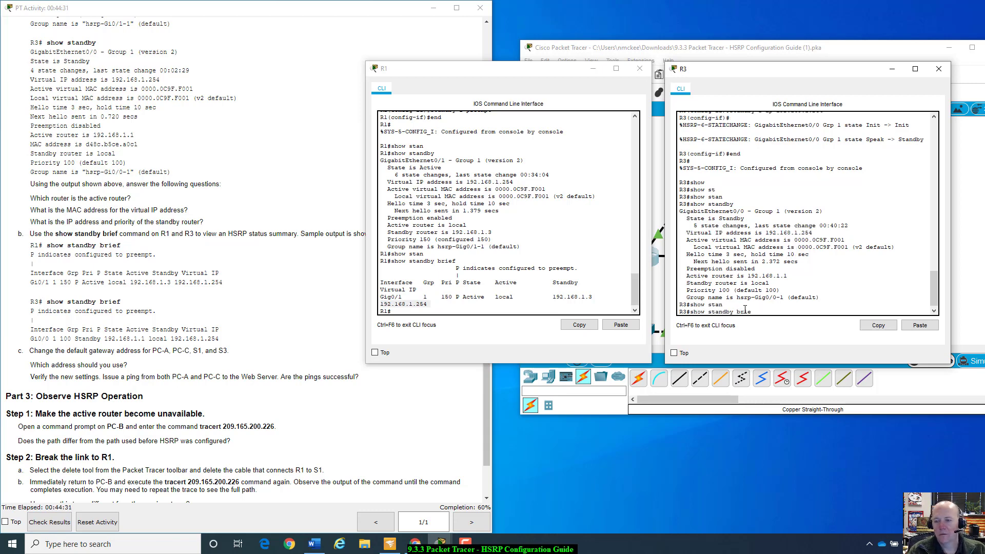
type("f")
key("Return")
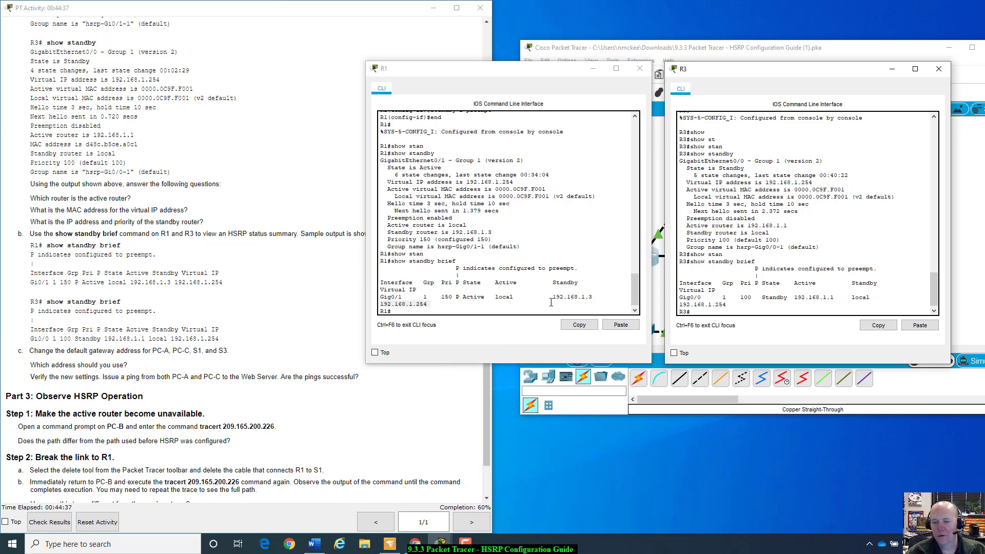
- Compare the standby router, active router, state, virtual IP and group entries in the brief summaries of R1 and R3
left_click_drag(550, 298, 606, 298)
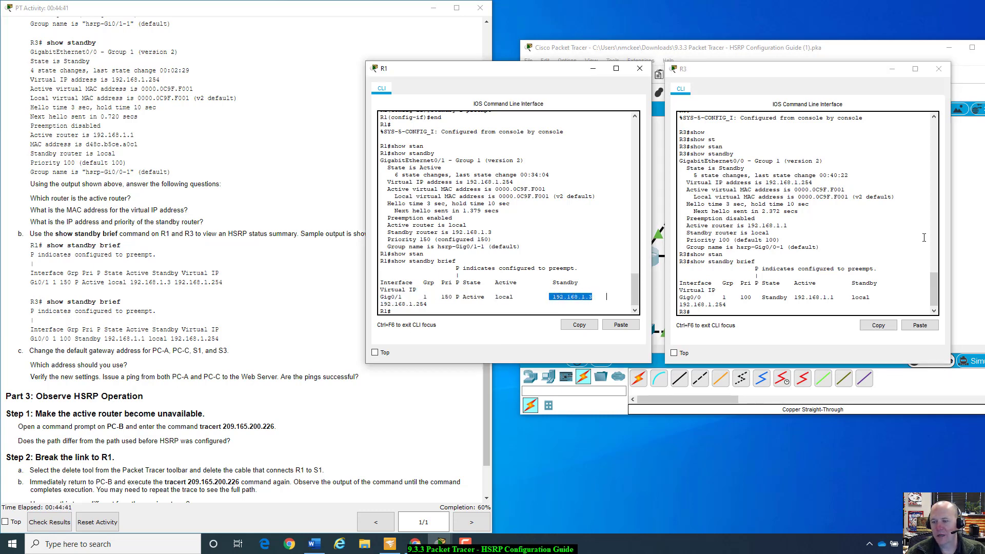
left_click(853, 297)
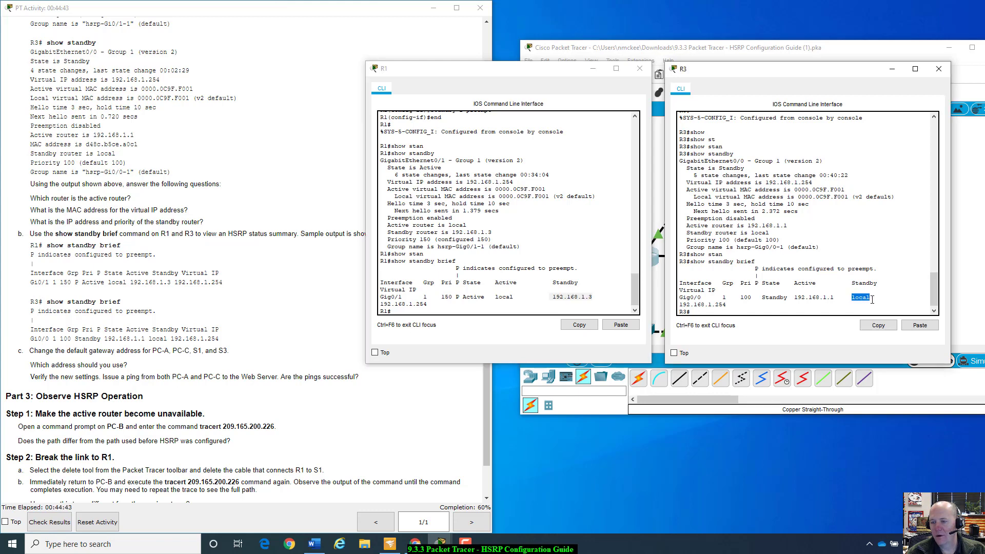
left_click_drag(872, 298, 839, 298)
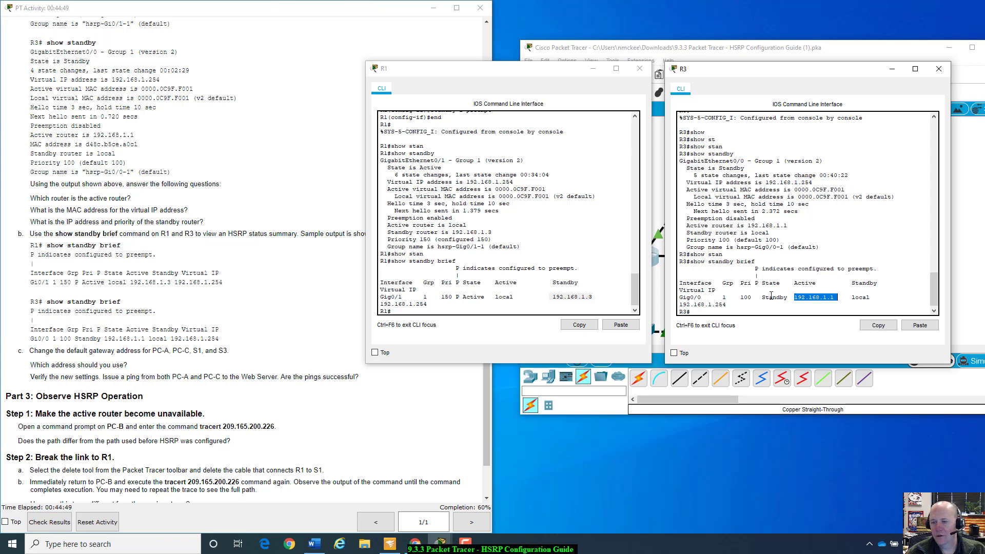
left_click_drag(762, 297, 792, 300)
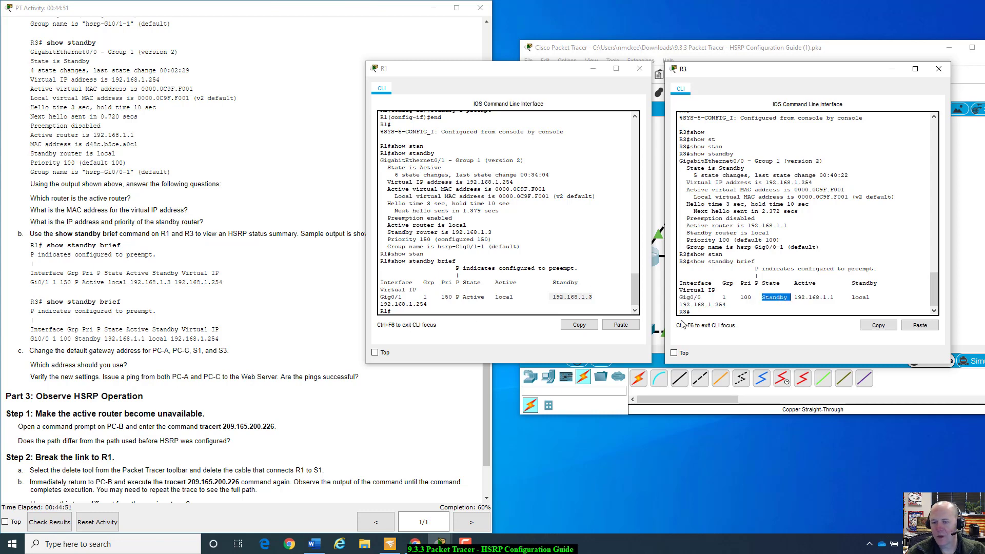
left_click_drag(680, 304, 735, 304)
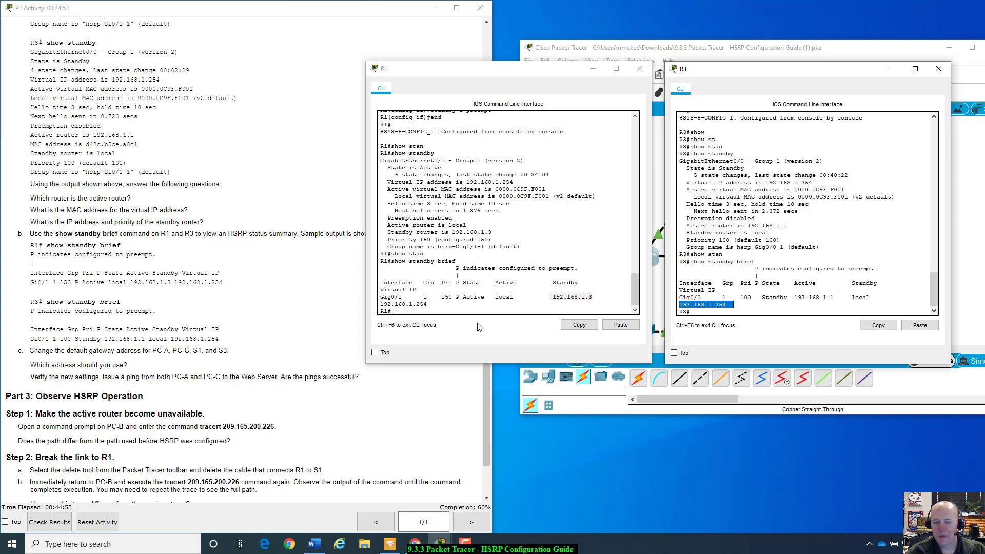
left_click_drag(435, 304, 380, 304)
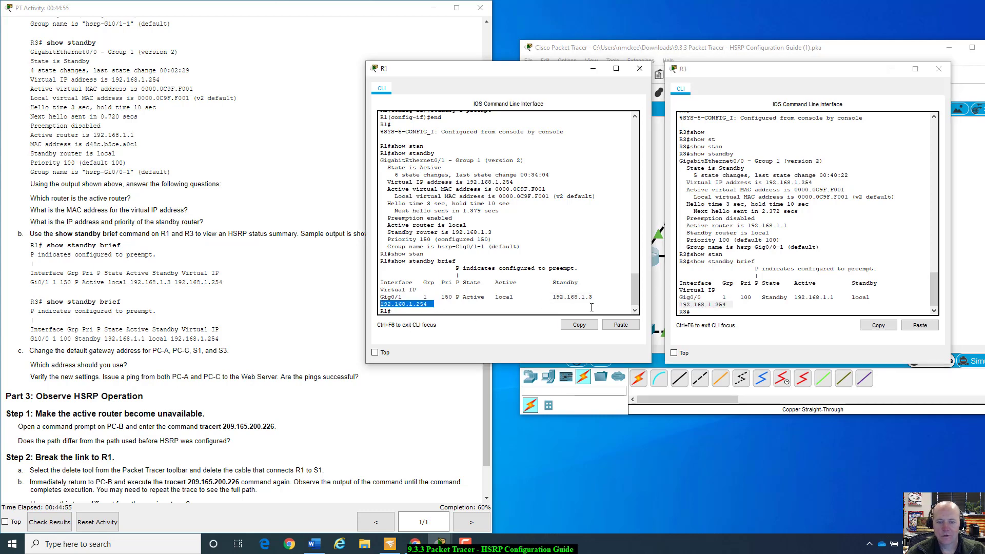
left_click(724, 297)
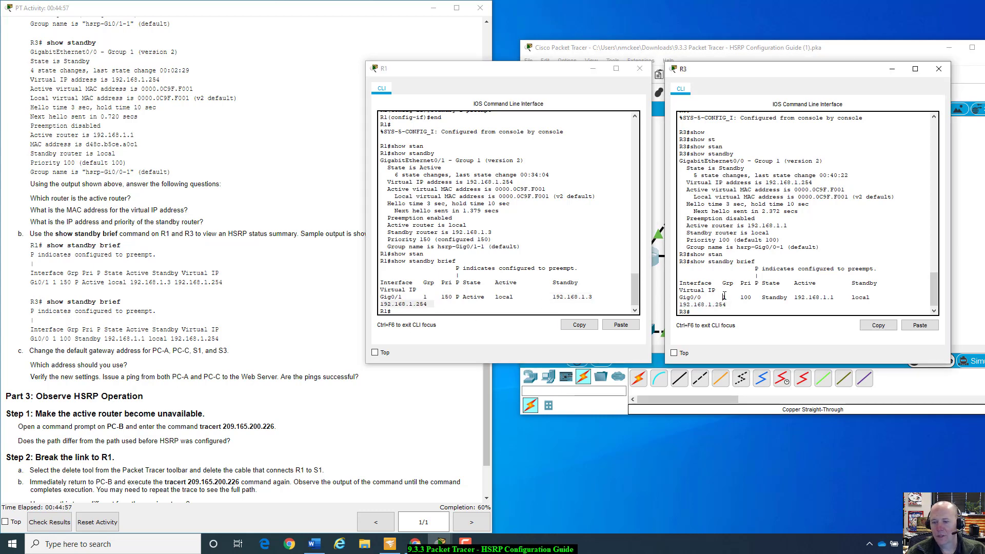
double_click(423, 296)
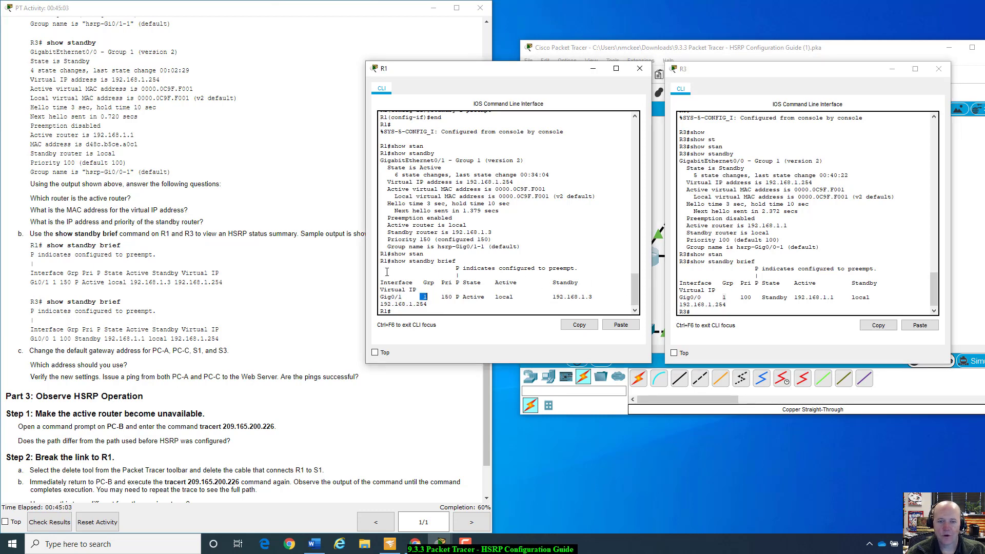
- Match the Gig0/1 interface in R1's summary to the R1–S1 link in the topology, moving windows aside to show the network
left_click_drag(406, 296, 380, 297)
left_click_drag(496, 75, 310, 99)
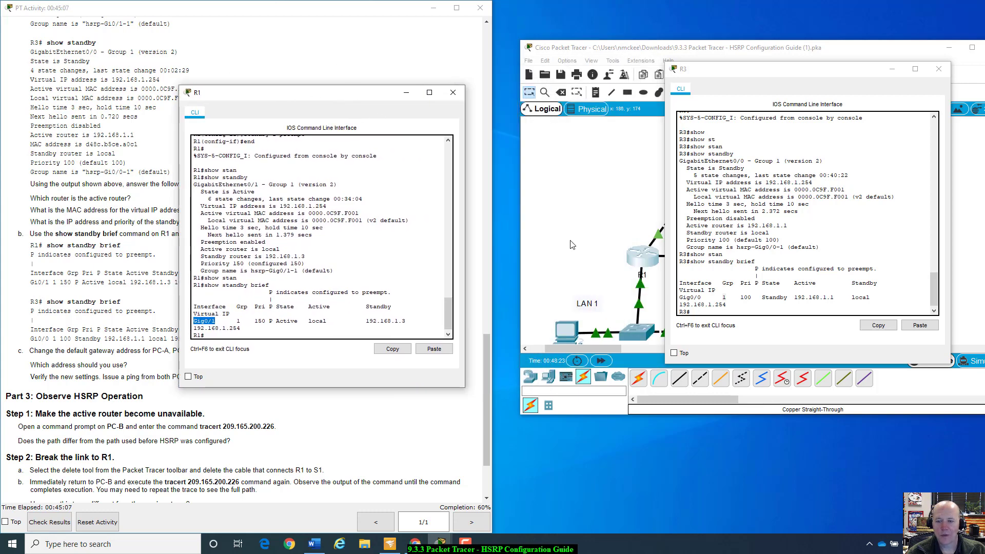
left_click(588, 241)
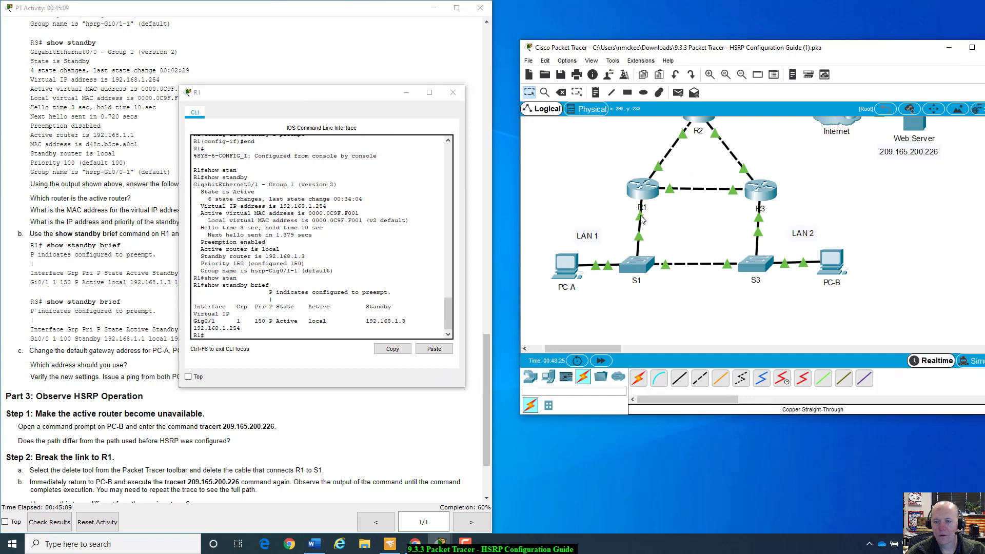
mouse_move(641, 218)
left_click_drag(828, 51, 839, 208)
left_click(823, 62)
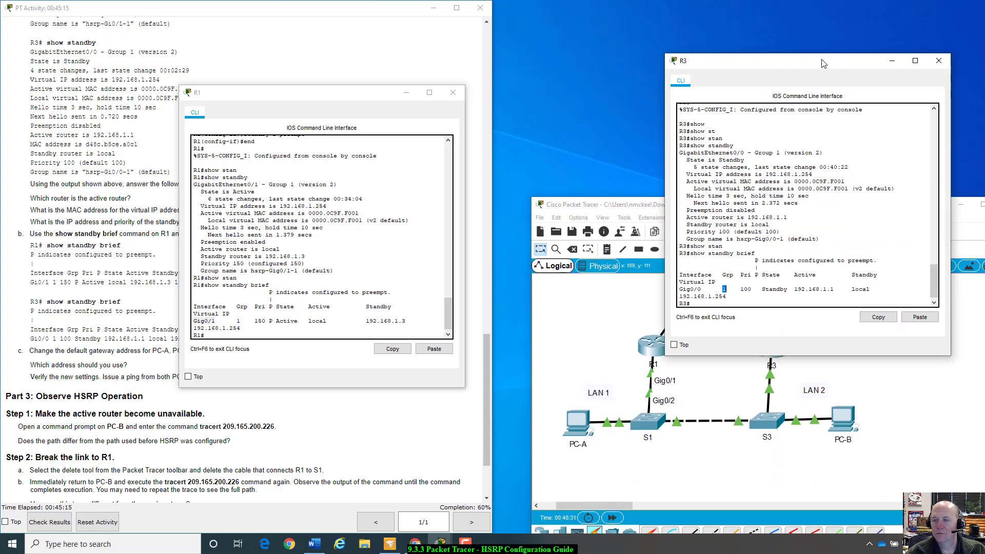
left_click_drag(823, 61, 808, 14)
left_click(756, 413)
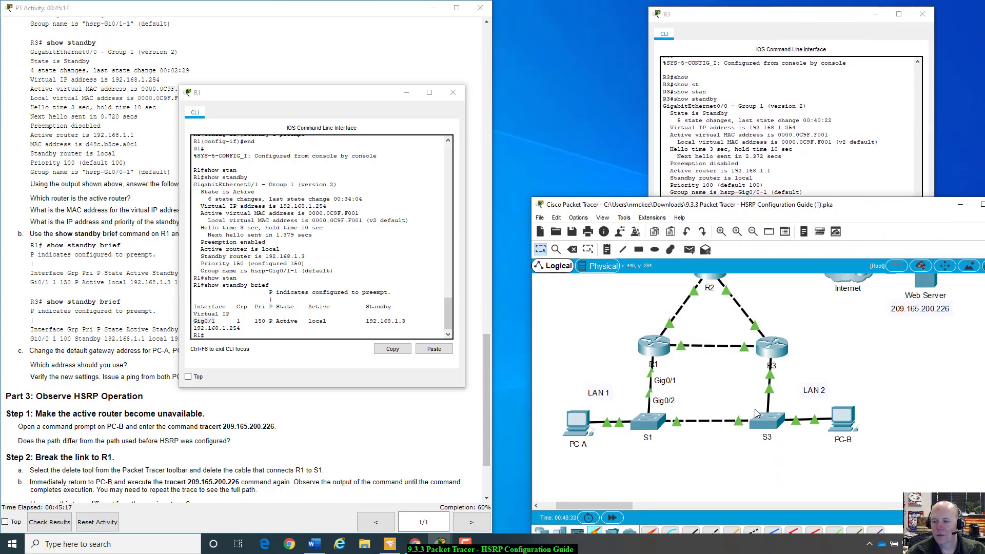
scroll(791, 374, "up", 2)
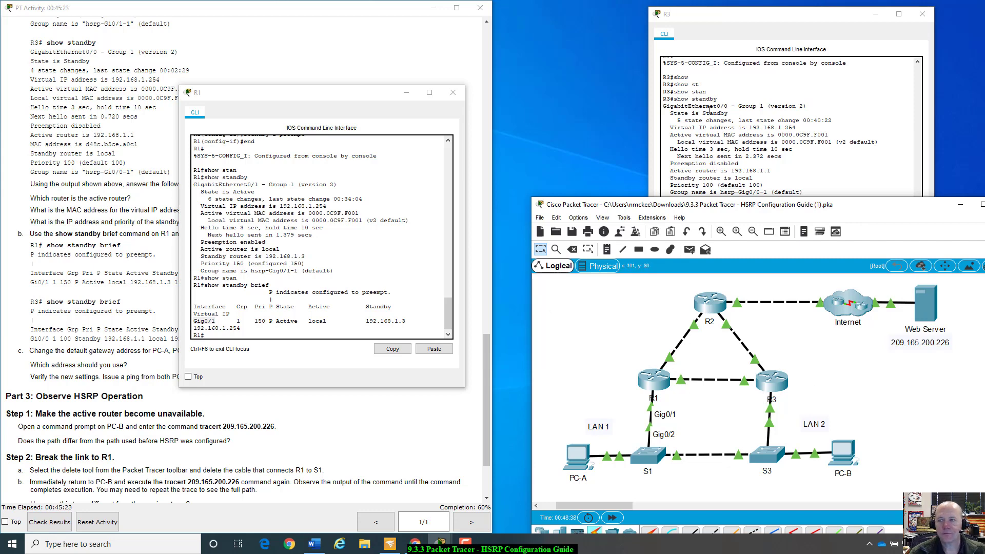
- Place the R1 and R3 consoles side by side above the topology and read the instruction on changing the default gateways
left_click_drag(765, 14, 774, 28)
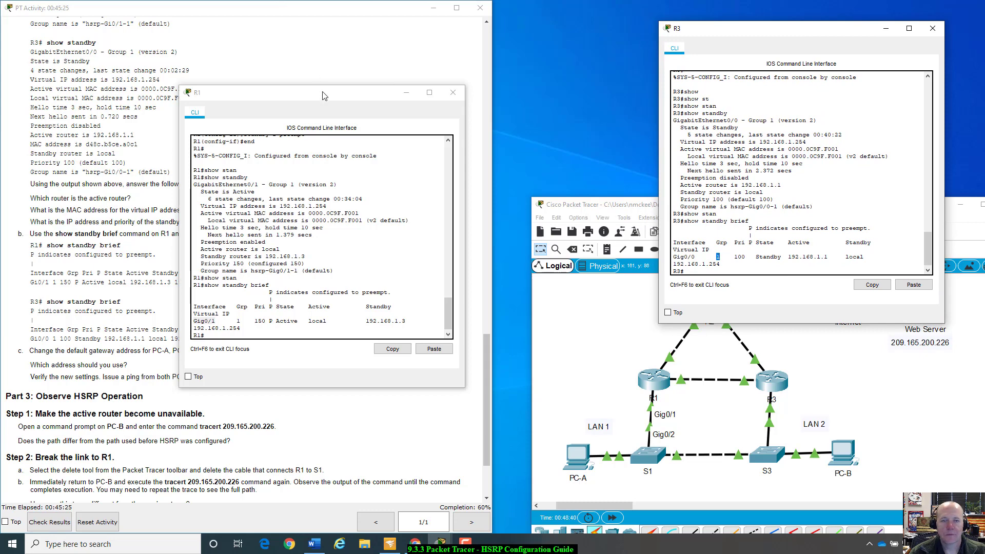
left_click_drag(324, 96, 506, 32)
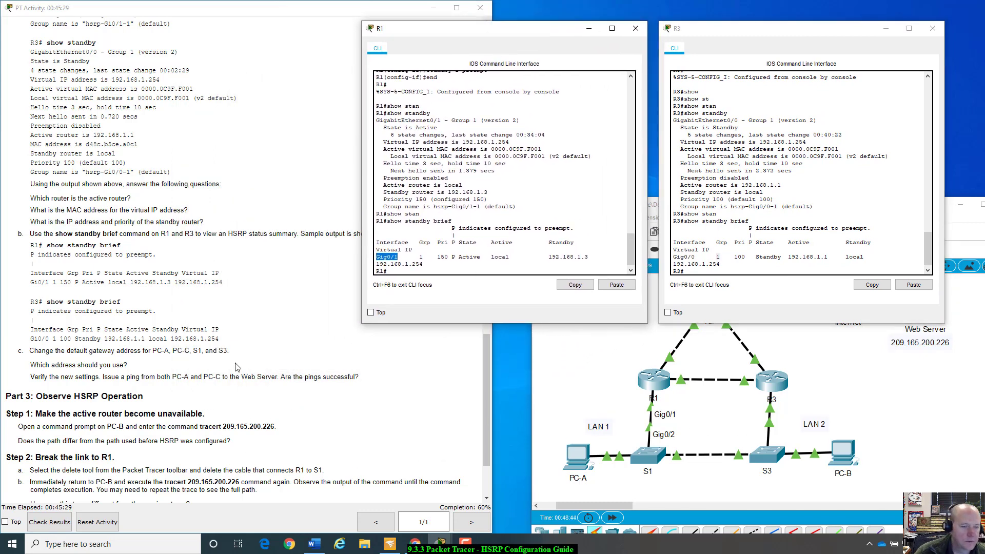
scroll(238, 367, "down", 3)
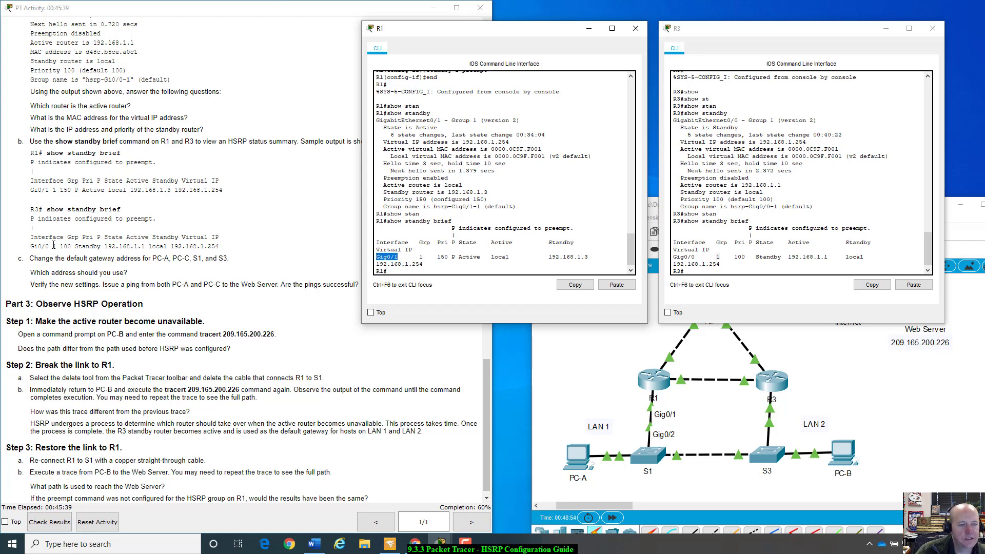
scroll(126, 270, "down", 1)
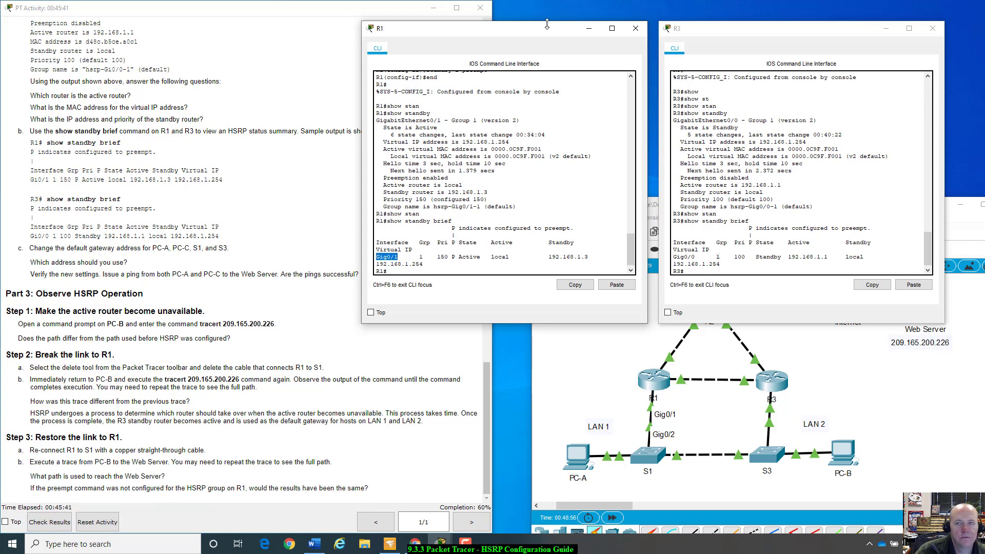
mouse_move(540, 29)
left_mouse_down()
mouse_move(561, 190)
mouse_move(559, 30)
left_mouse_up()
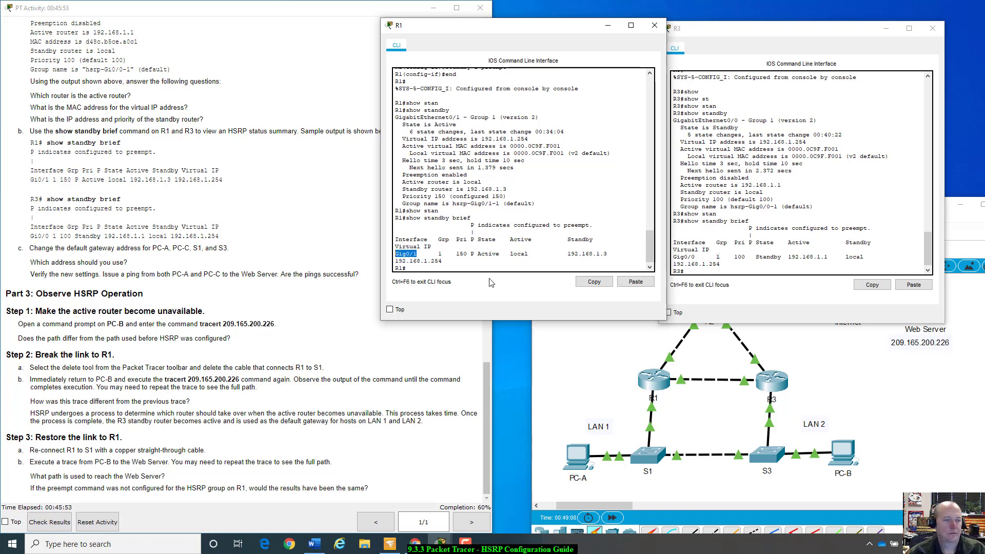
- Open PC-A, close its command prompt and bring up its IP configuration
left_click(593, 379)
left_click(575, 458)
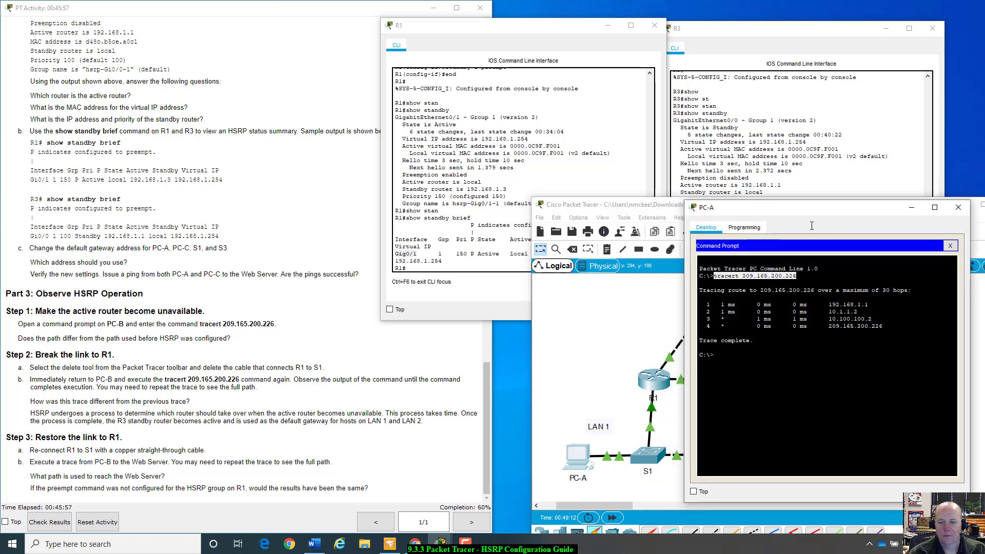
left_click_drag(816, 210, 791, 227)
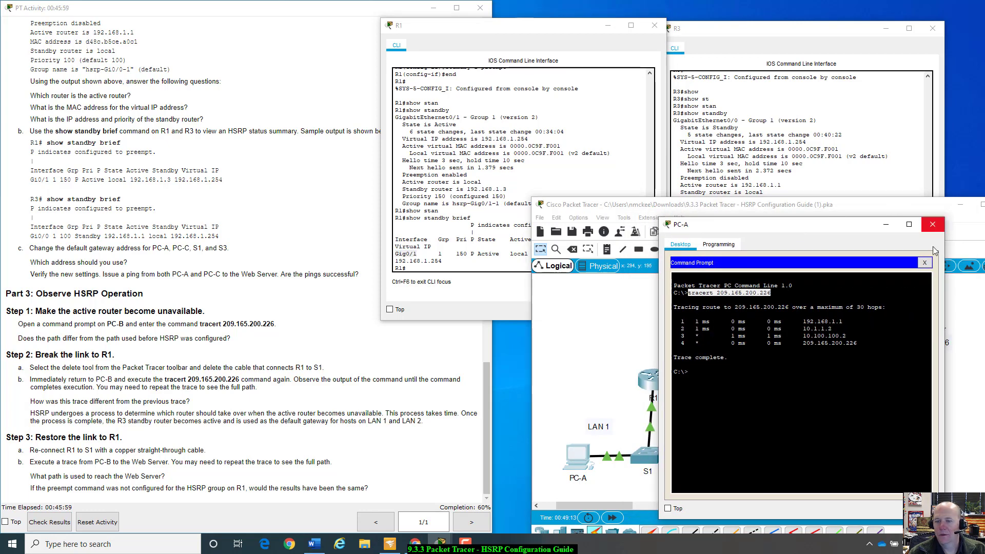
left_click(925, 263)
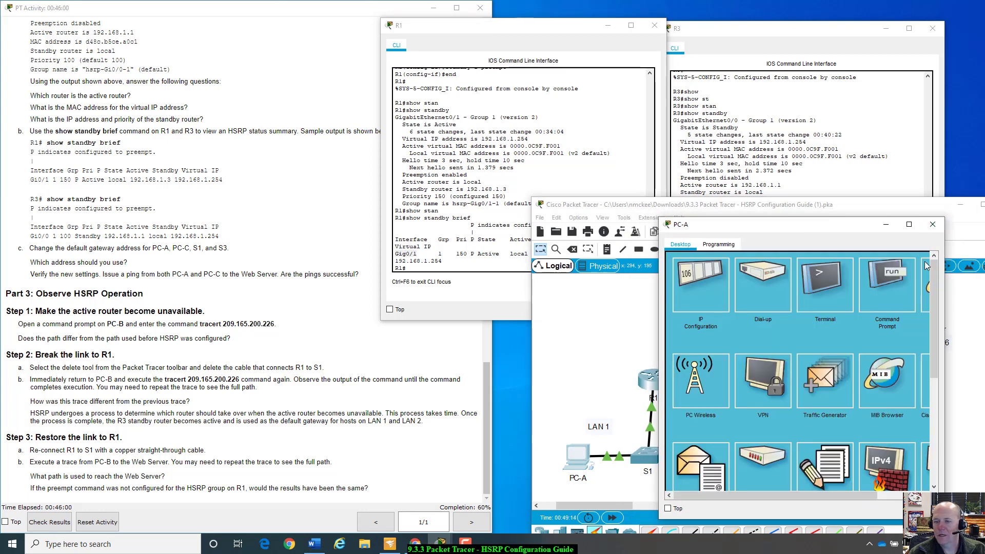
left_click(702, 291)
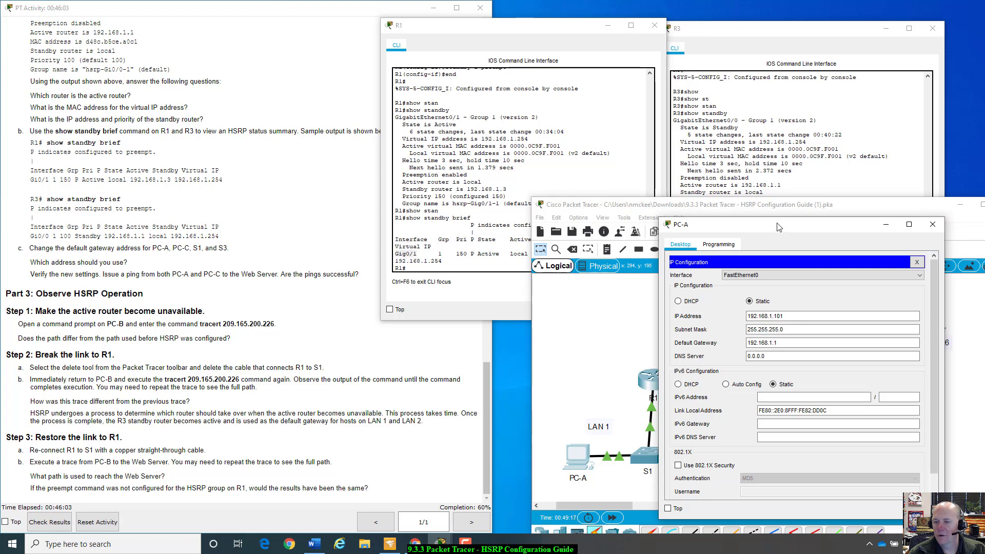
left_click_drag(752, 222, 685, 210)
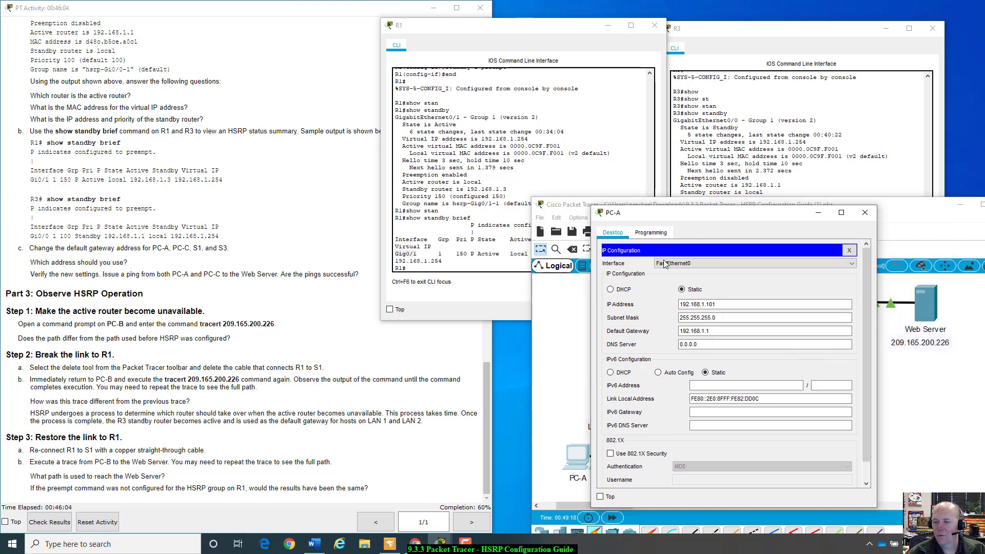
- Set PC-A's default gateway to the virtual IP address 192.168.1.254 and close the IP configuration
double_click(707, 331)
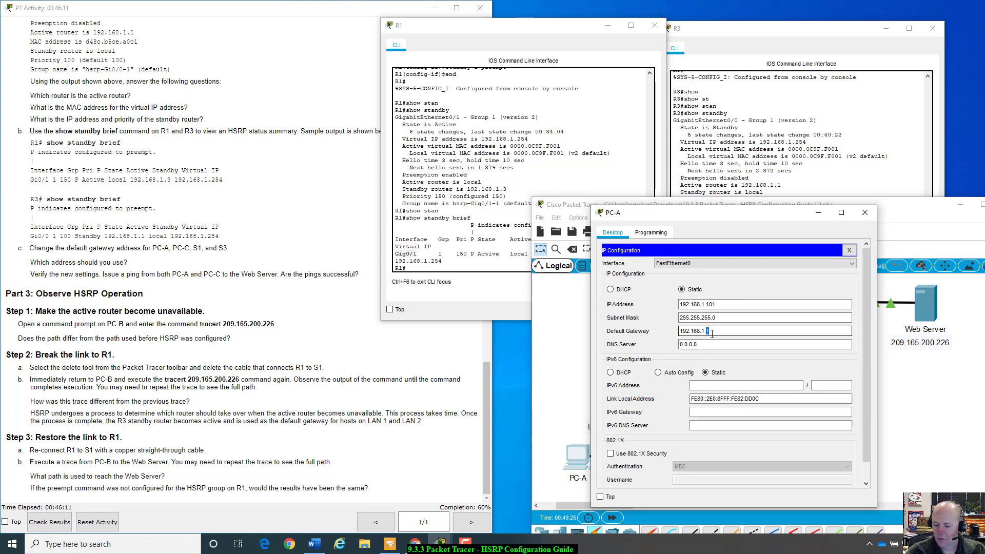
type("192.168.1.254")
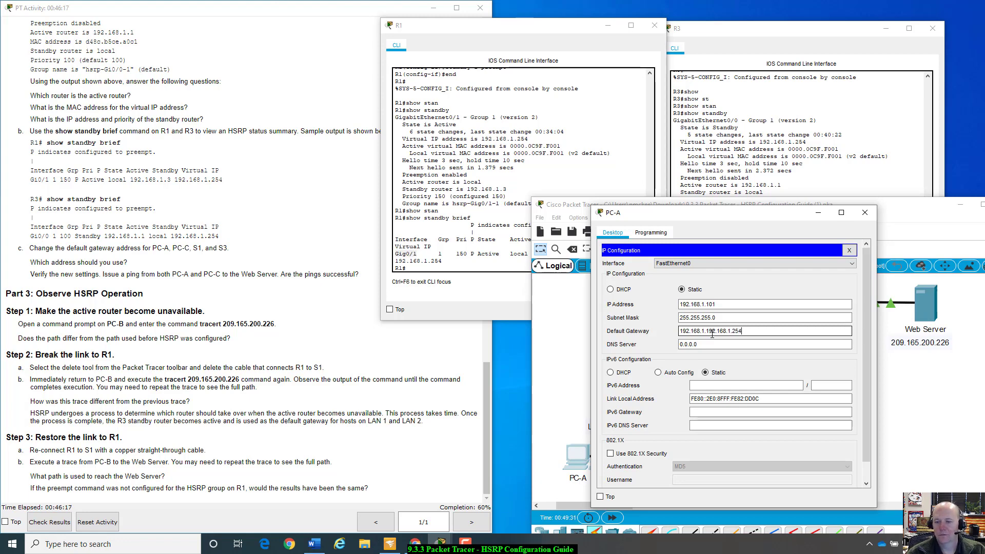
left_click_drag(708, 332, 677, 331)
key("Delete")
key("Delete")
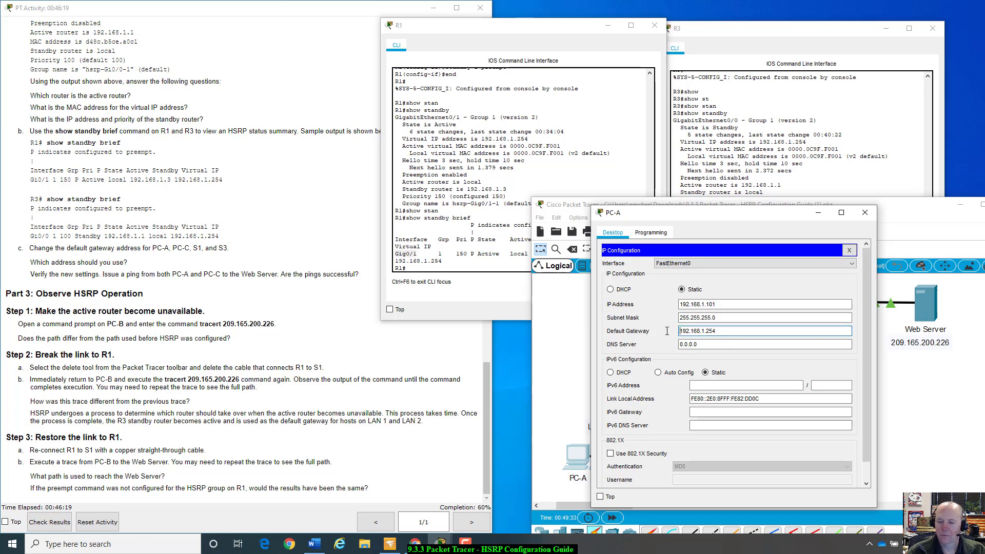
type("1")
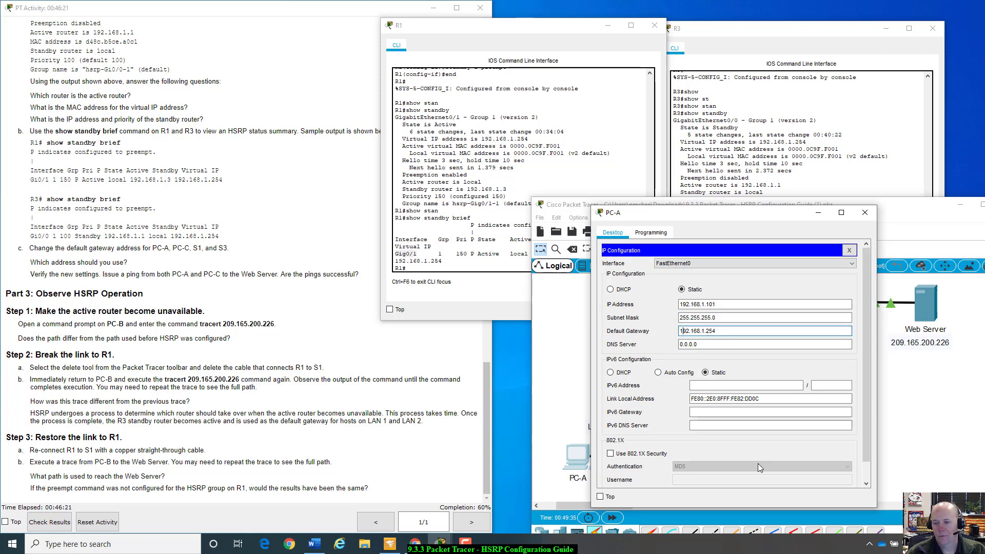
left_click(849, 250)
- Ping the Web Server at 209.165.200.226 from PC-A's command prompt
left_click_drag(798, 218, 757, 232)
left_click(781, 281)
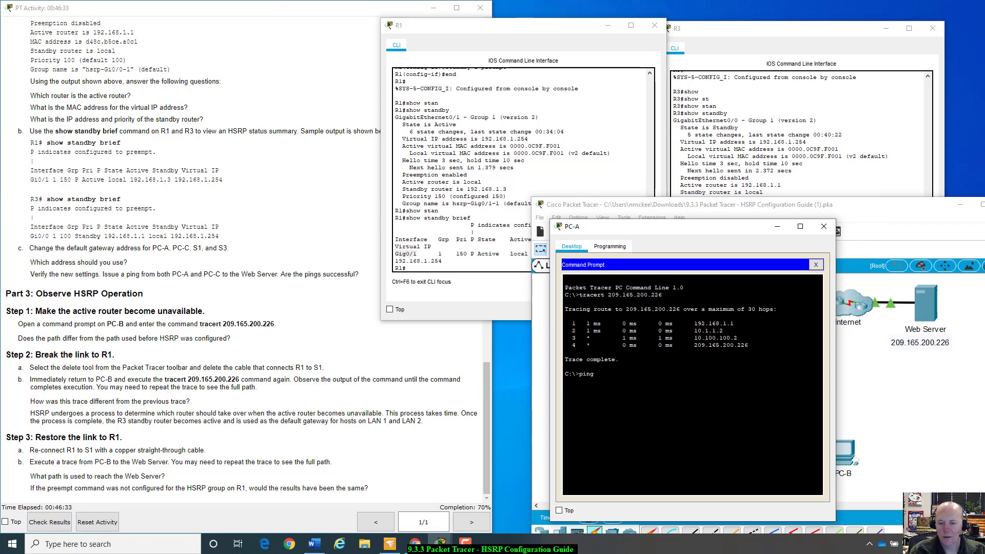
key("Return")
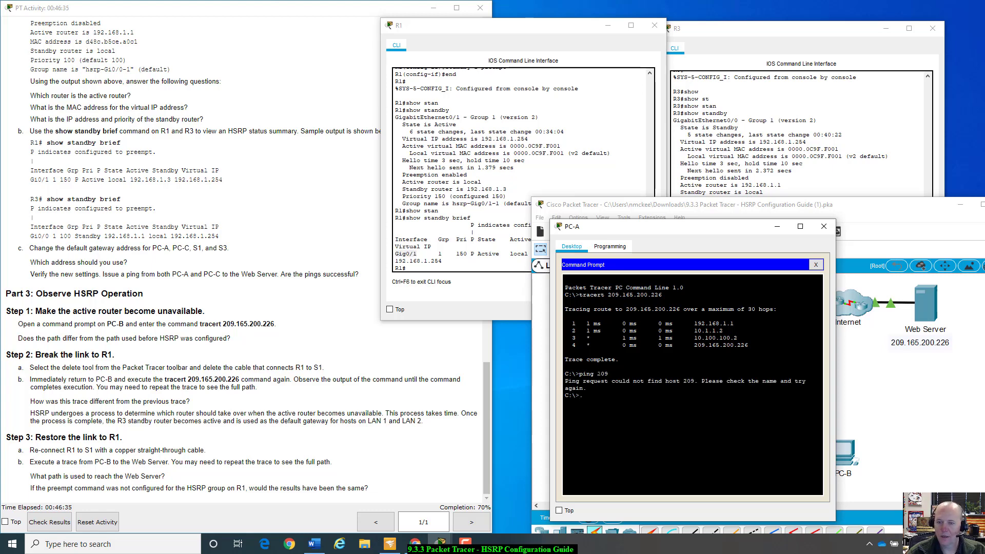
key("Up")
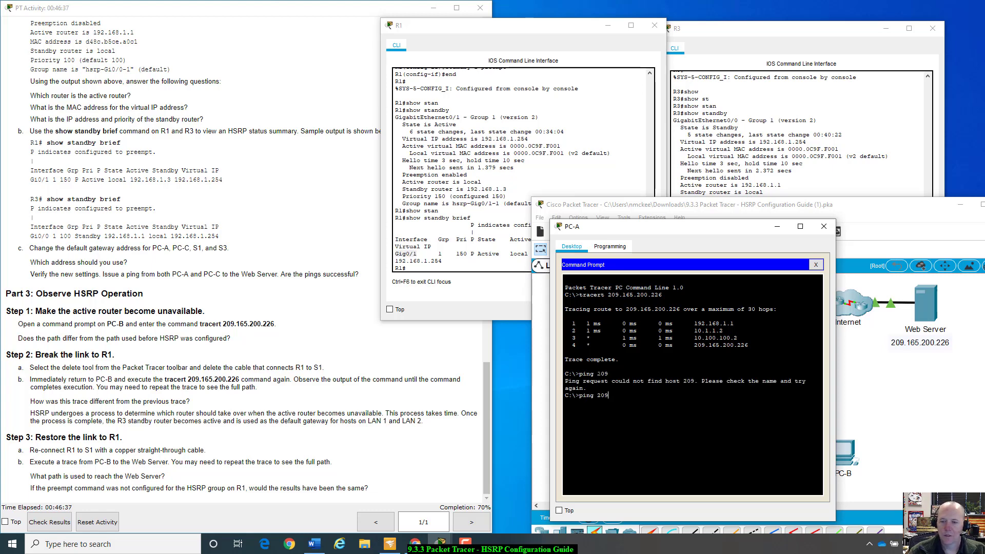
type(".165.")
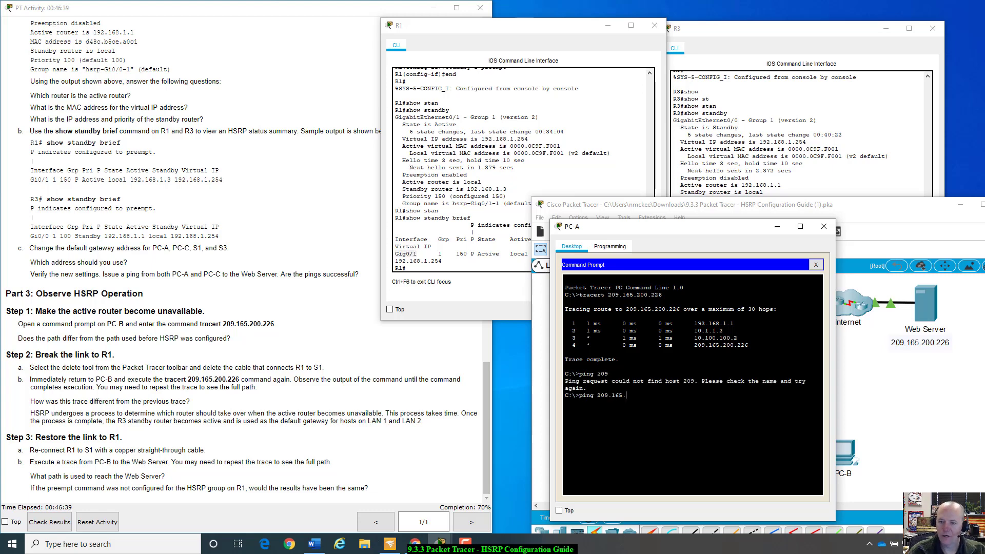
type("200.226")
key("Return")
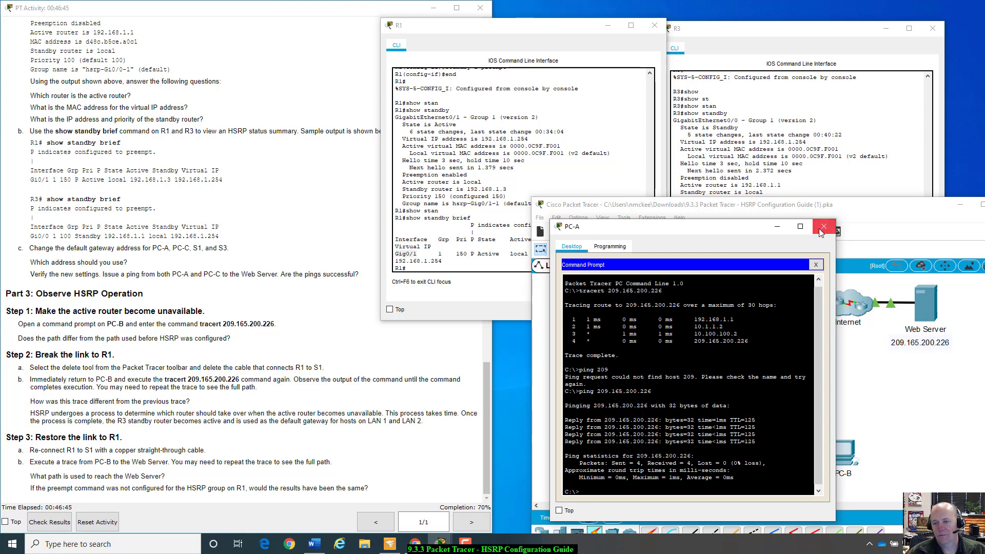
- Copy the ping 209.165.200.226 command from PC-A's command prompt and close PC-A
scroll(635, 310, "up", 1)
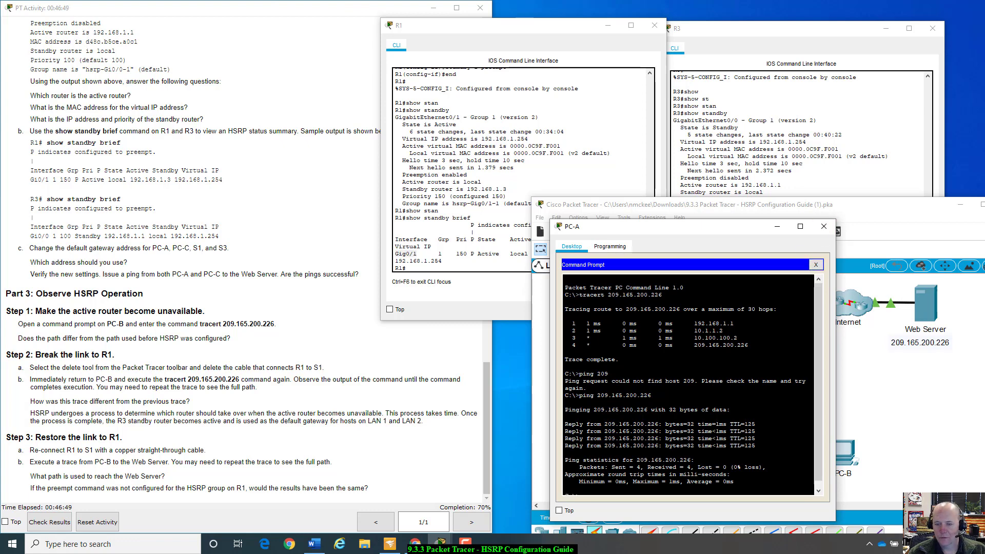
left_click_drag(652, 396, 586, 395)
right_click(580, 395)
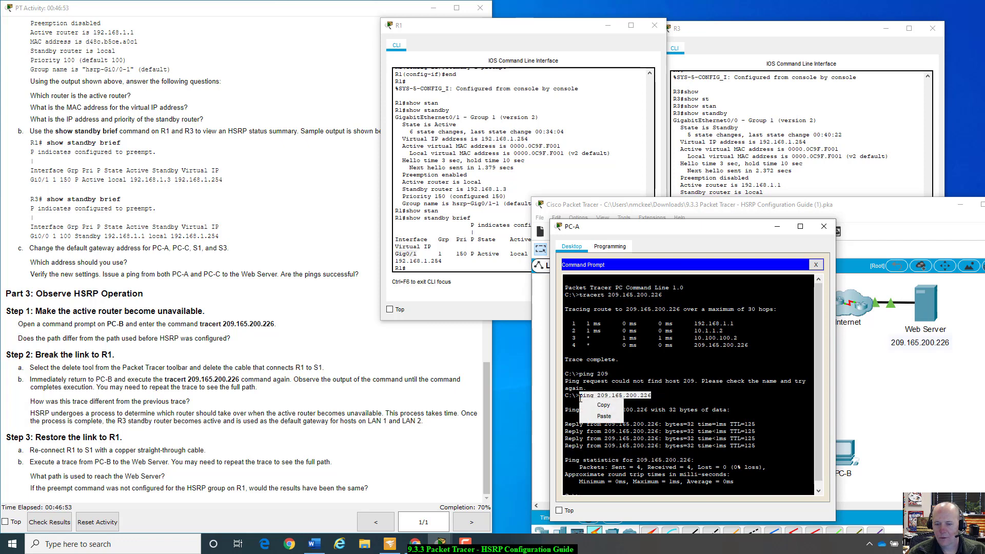
left_click(593, 406)
left_click(816, 264)
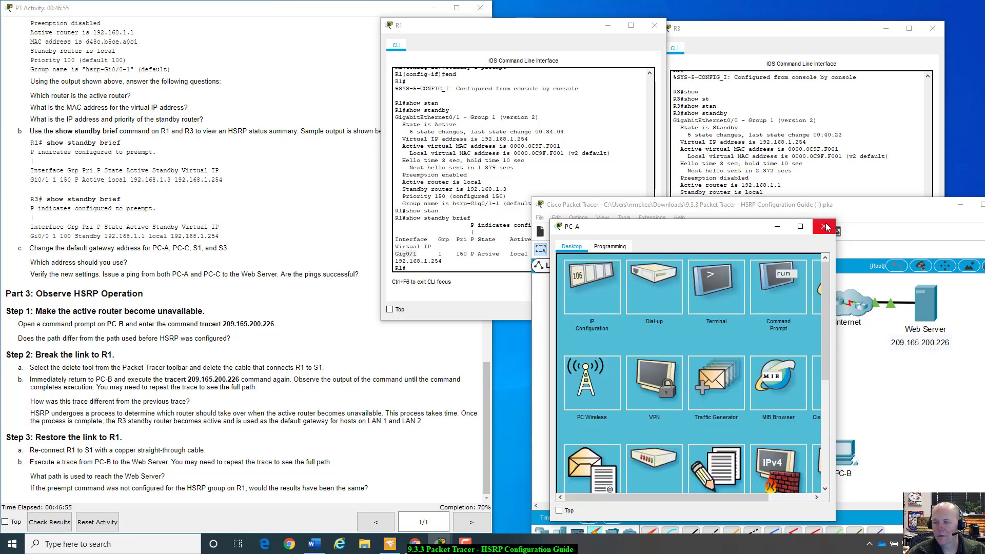
left_click(823, 226)
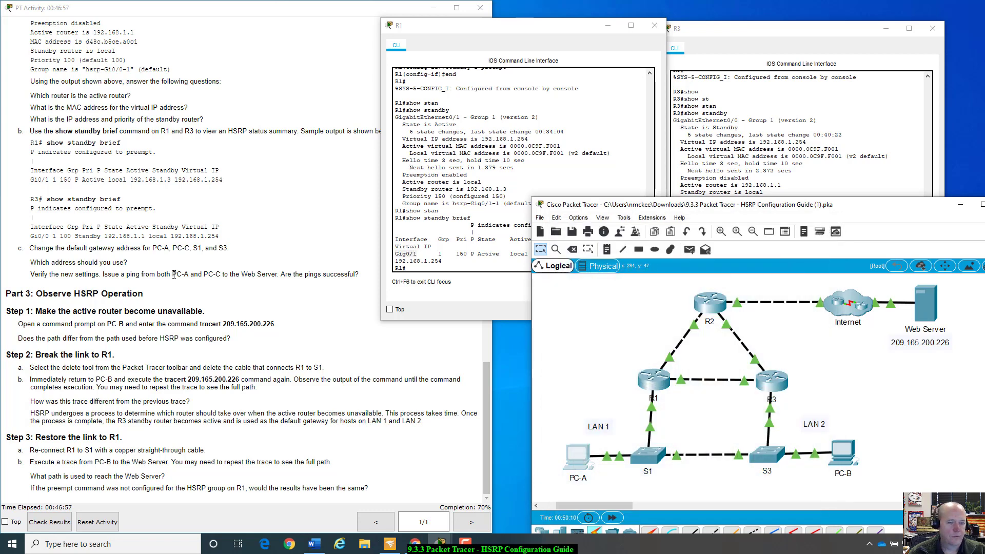
- Check in the activity instructions which devices need a new default gateway and a ping to the Web Server
left_click_drag(173, 274, 221, 274)
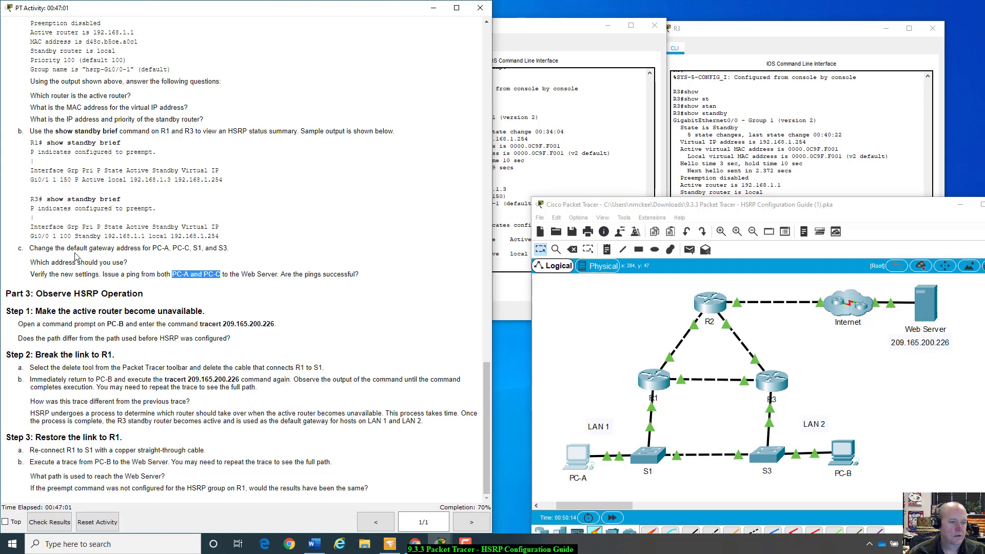
left_click_drag(153, 248, 177, 248)
left_click(191, 251)
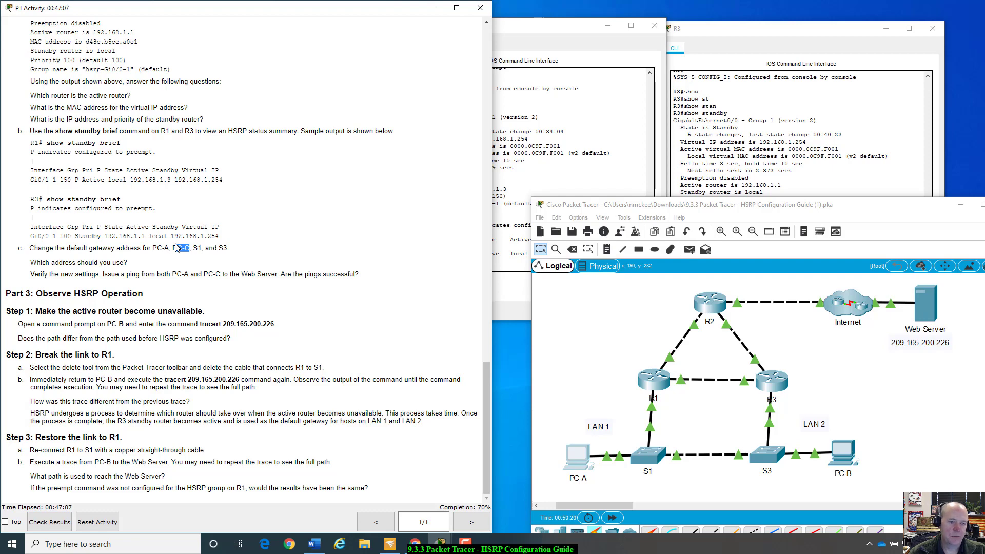
- Set PC-B's default gateway to 192.168.1.254 in its IP configuration
left_click(842, 451)
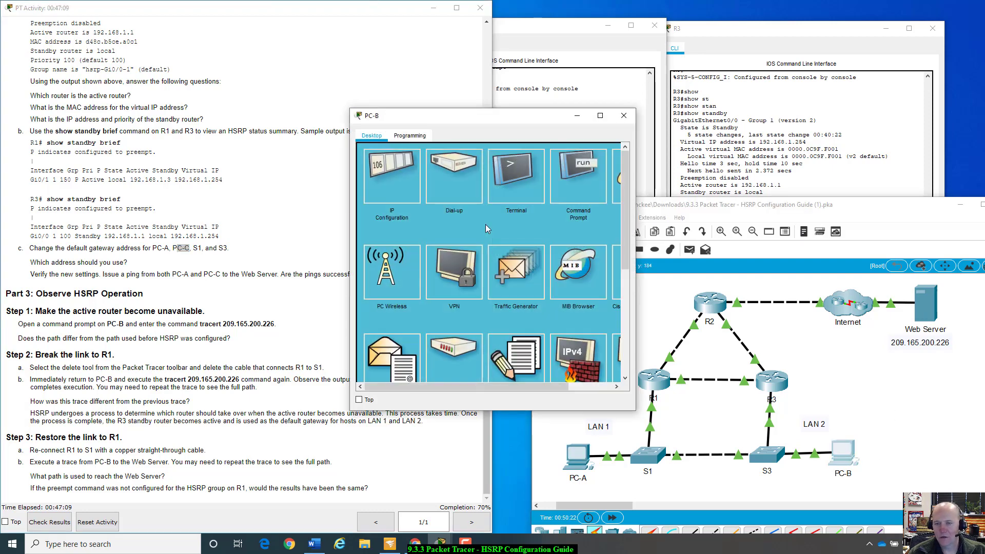
left_click_drag(462, 116, 700, 162)
left_click(597, 255)
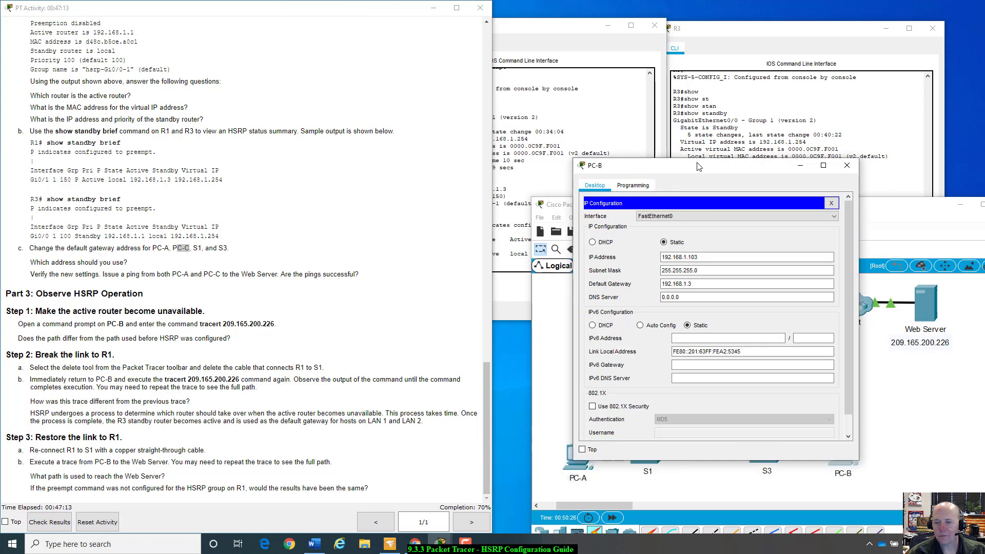
left_click(729, 280)
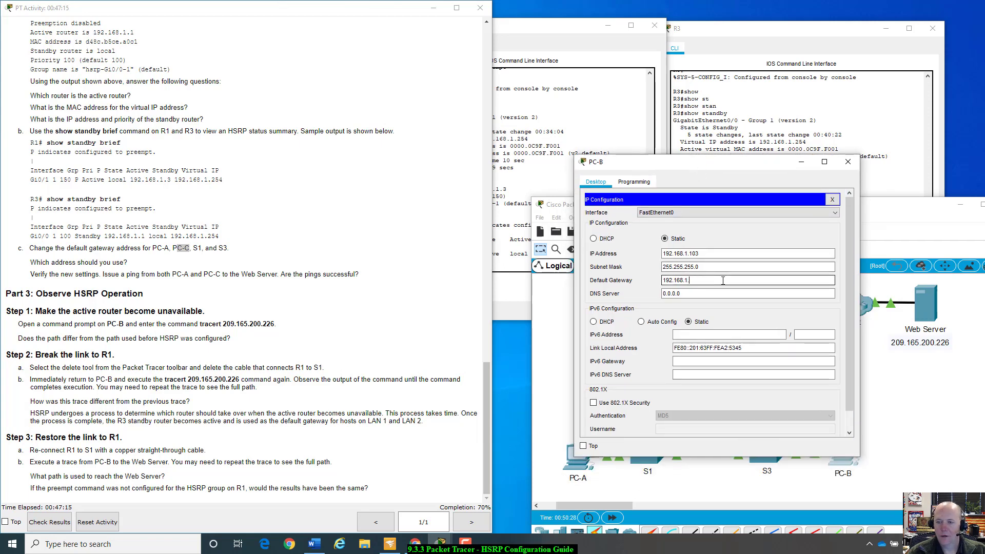
type("254")
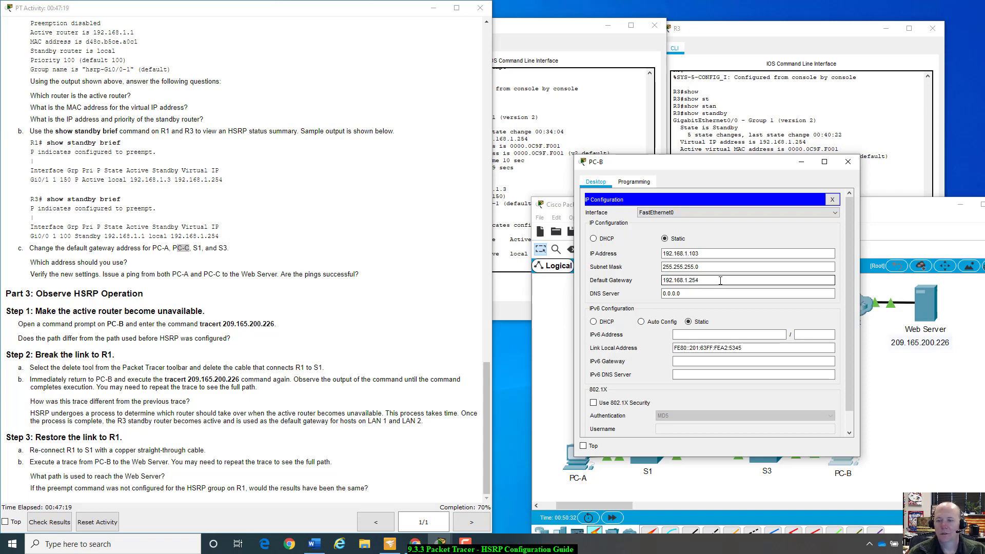
left_click_drag(665, 280, 706, 282)
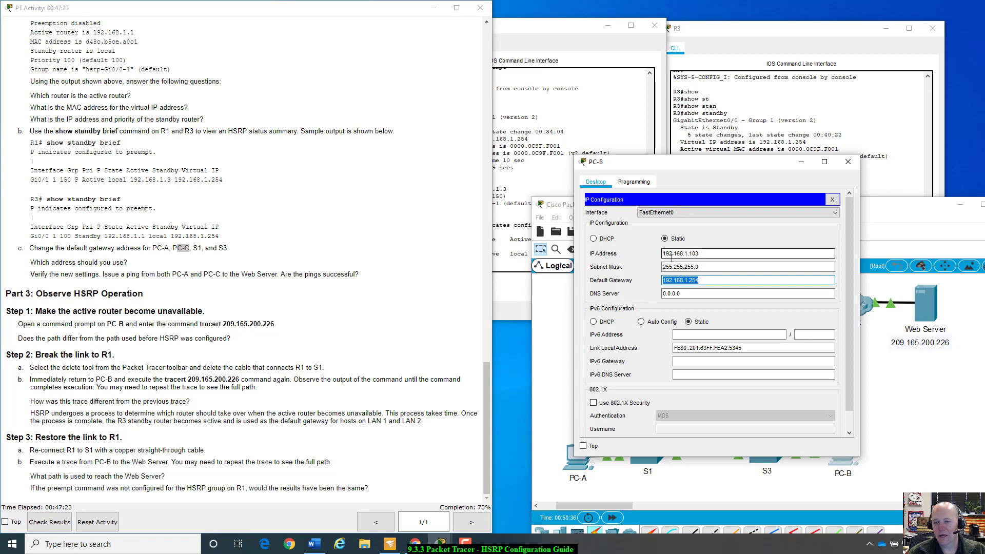
left_click(832, 200)
- Ping the Web Server at 209.165.200.226 from PC-B's command prompt, replacing the recalled tracert command, and close PC-B
left_click(818, 202)
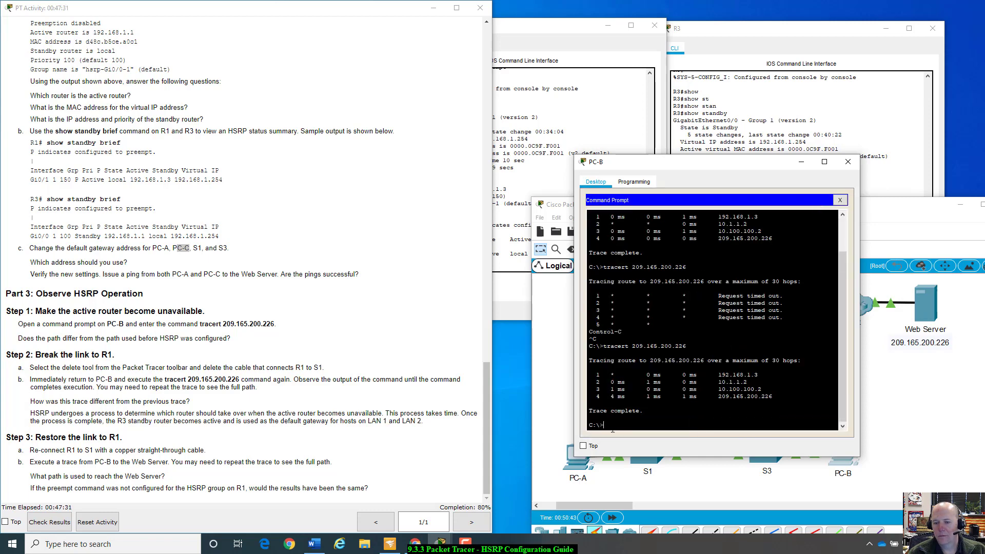
key("Up")
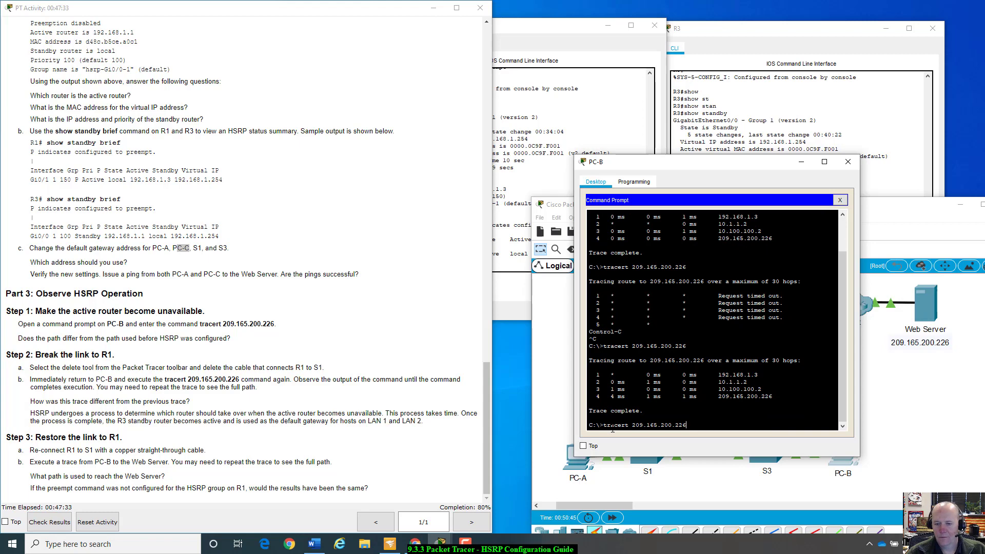
key("BackSpace")
key("BackSpace")
key("BackSpace")
key("BackSpace")
key("BackSpace")
key("BackSpace")
key("BackSpace")
key("BackSpace")
key("BackSpace")
key("BackSpace")
key("BackSpace")
key("BackSpace")
key("BackSpace")
key("BackSpace")
key("BackSpace")
key("BackSpace")
key("BackSpace")
key("BackSpace")
key("BackSpace")
key("BackSpace")
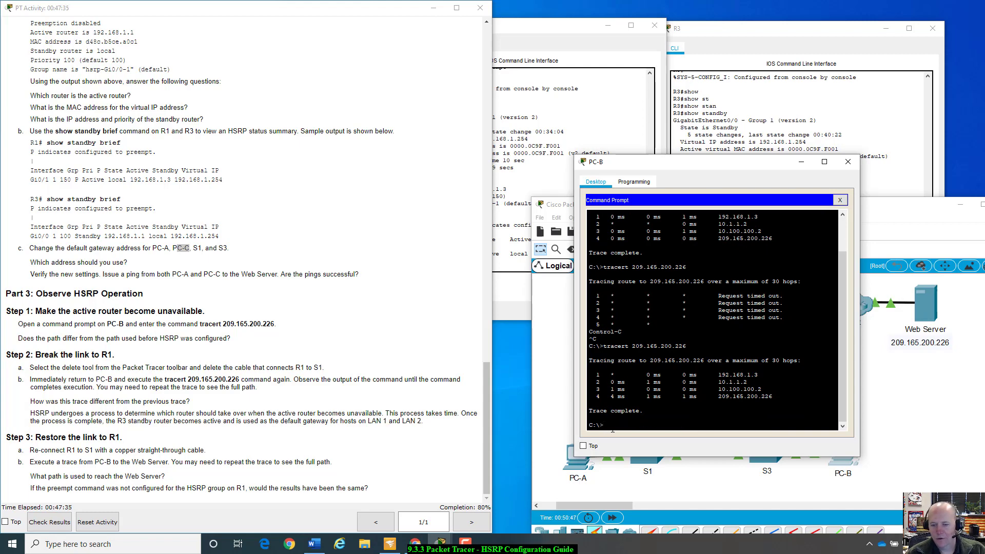
type("ping 209.165.200.226")
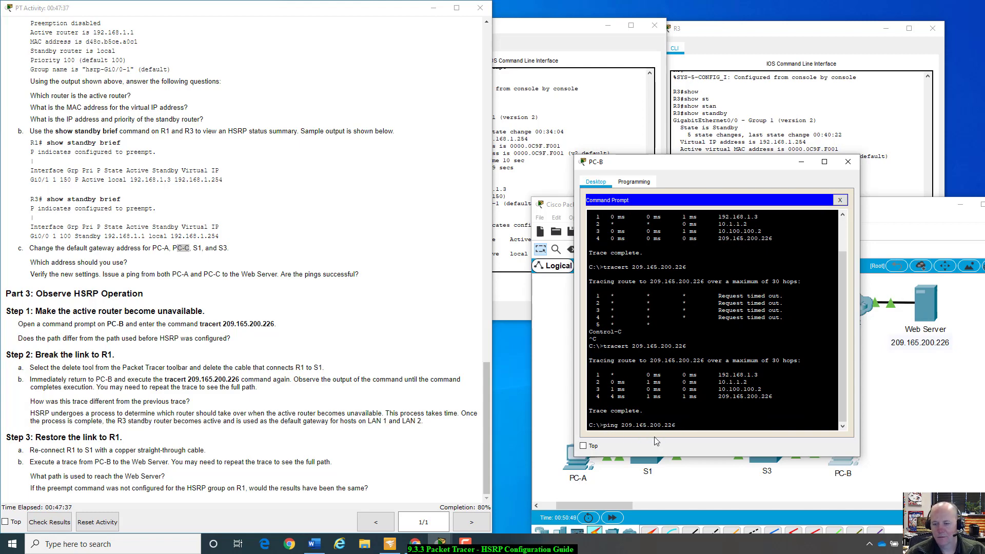
key("Return")
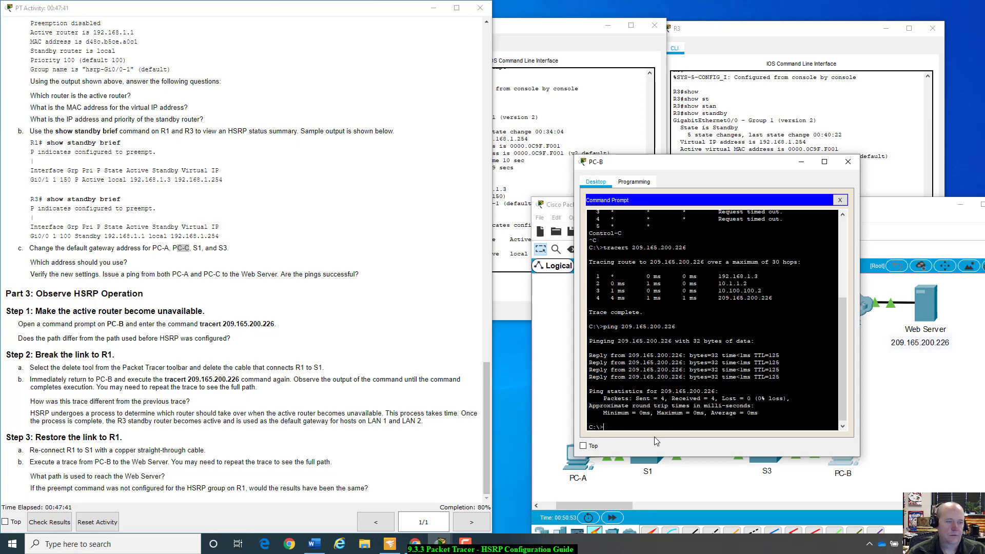
left_click(848, 163)
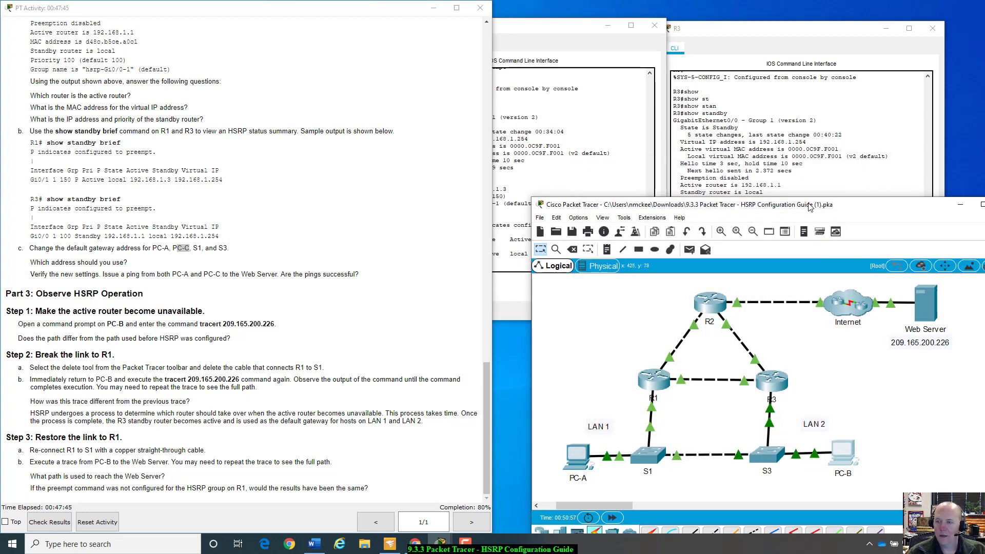
- Open switch S1's command line and enter privileged EXEC mode
left_click_drag(810, 207, 822, 149)
left_click(660, 396)
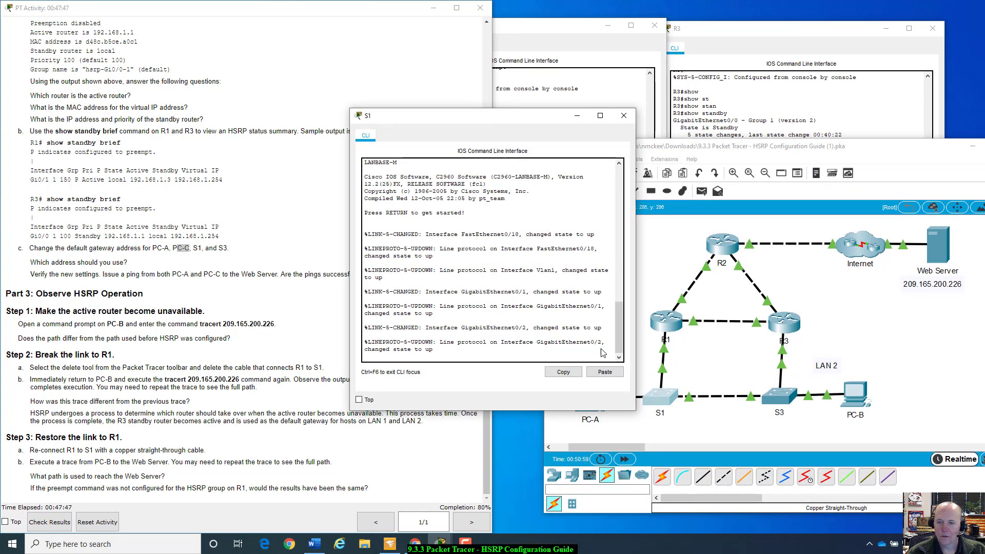
left_click_drag(545, 123, 785, 129)
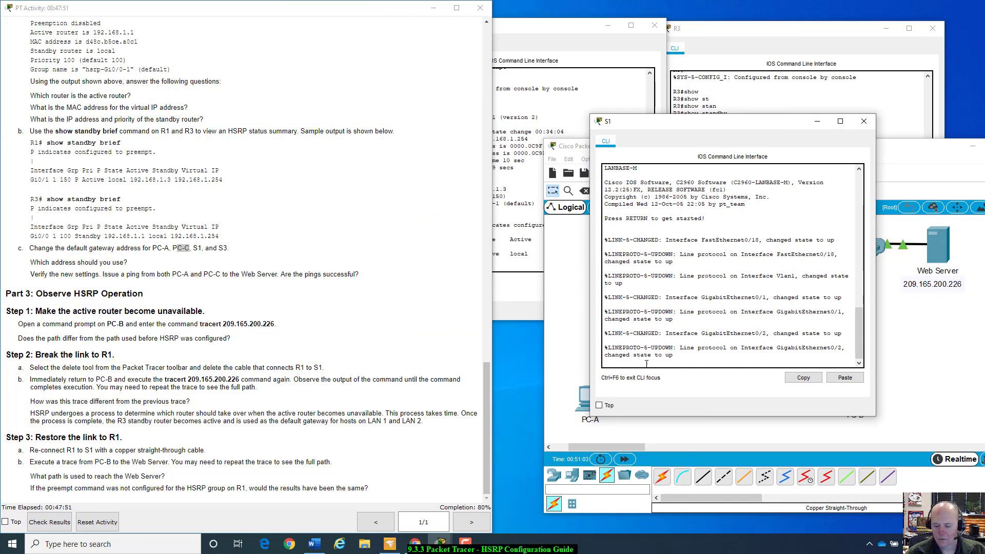
key("Return")
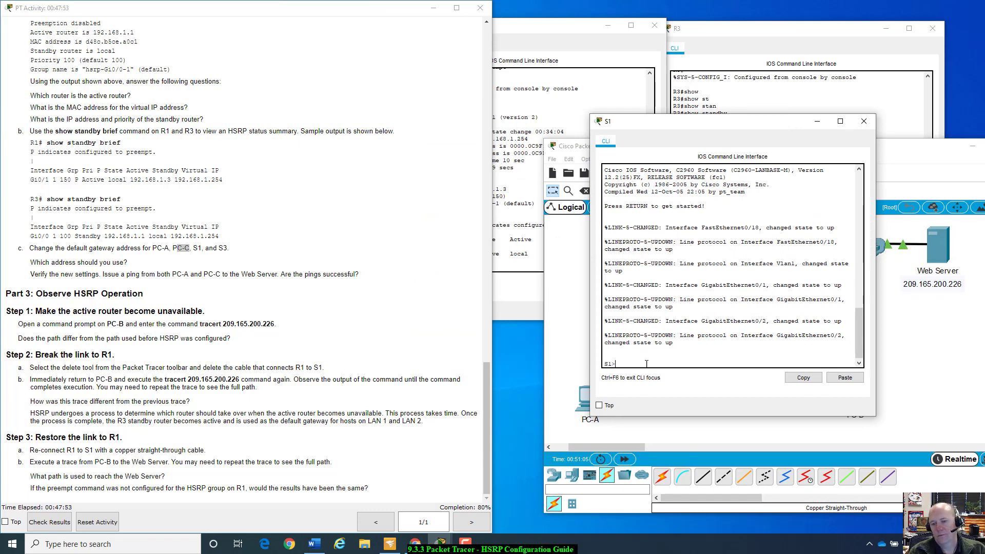
type("enable")
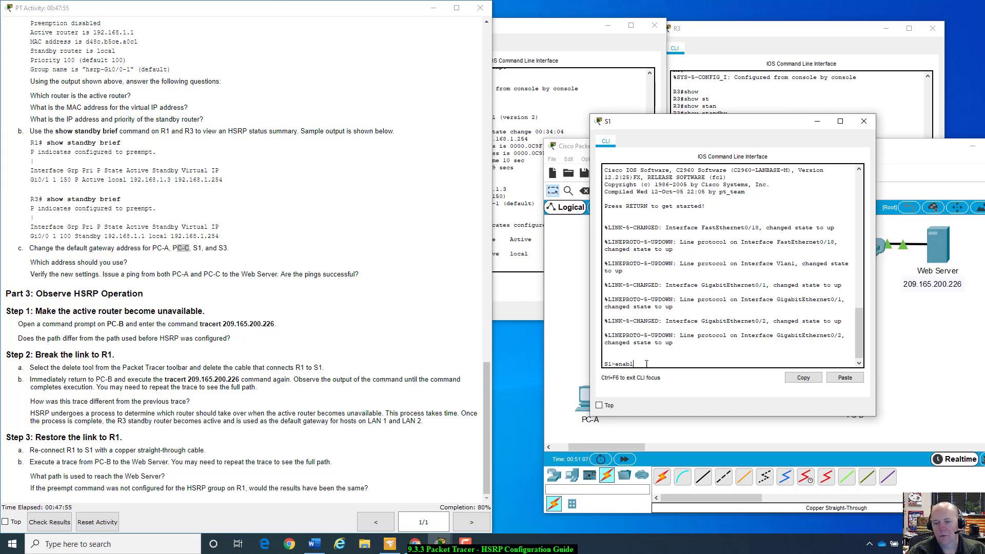
key("Return")
- Display S1's running configuration, examine the Vlan1 address and default gateway lines, and quit the listing
type("show run")
key("Return")
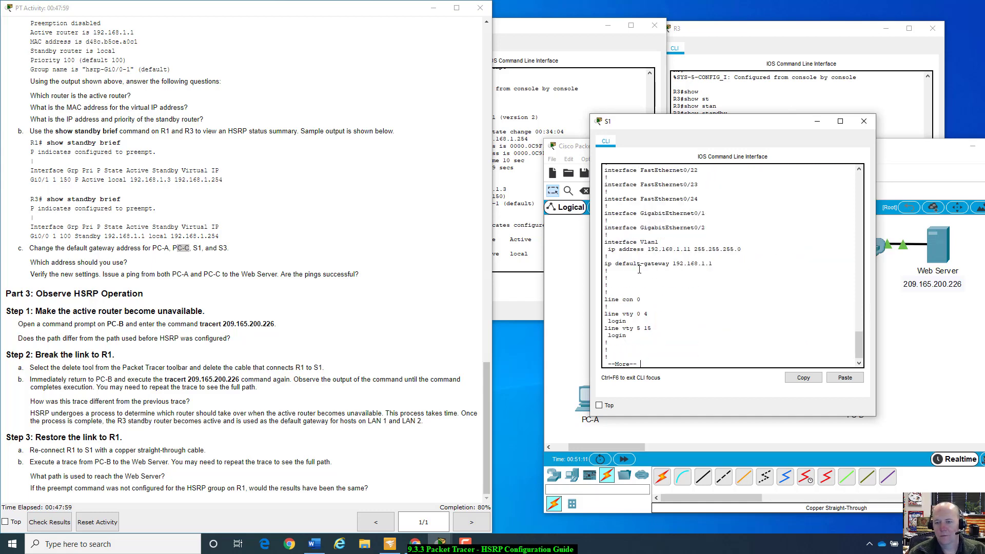
left_click_drag(605, 242, 739, 268)
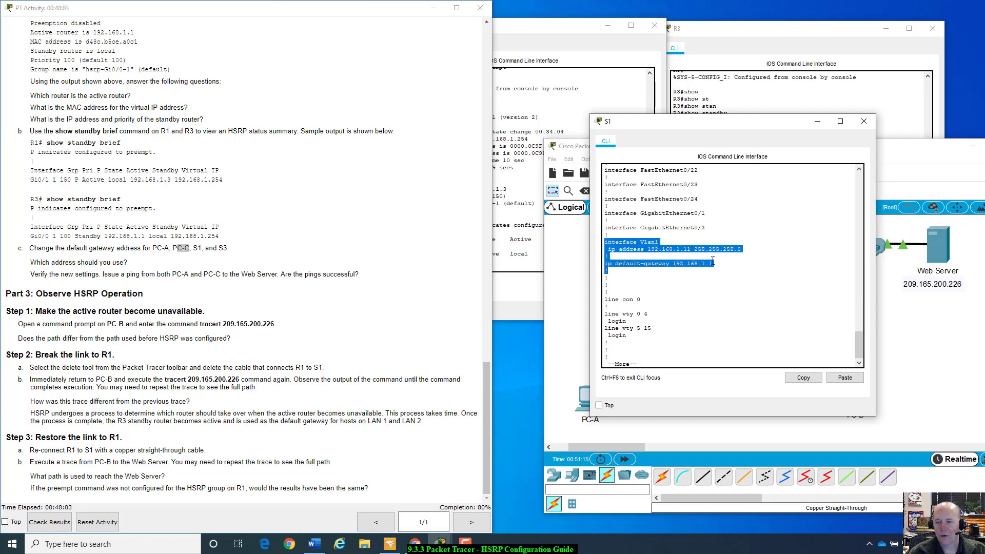
left_click(679, 297)
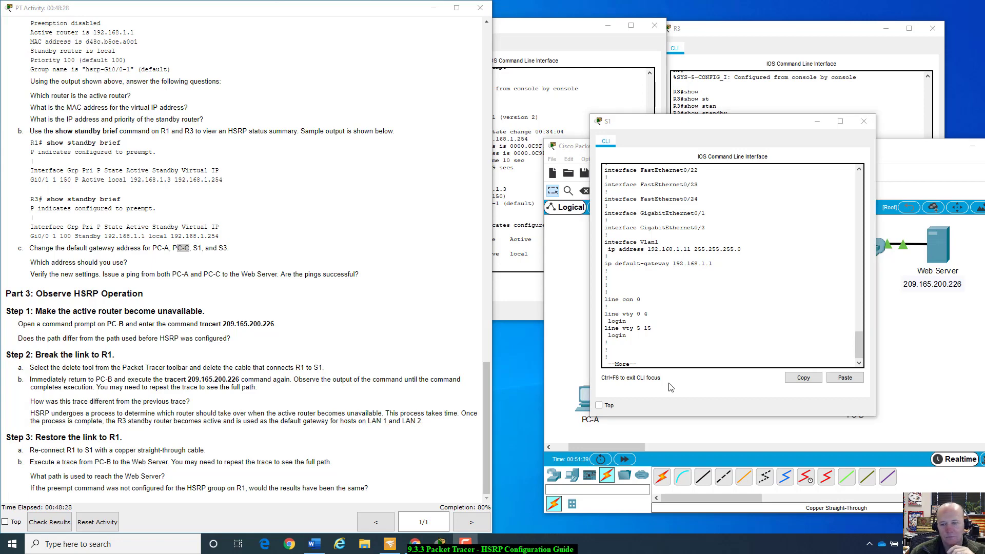
left_click(669, 364)
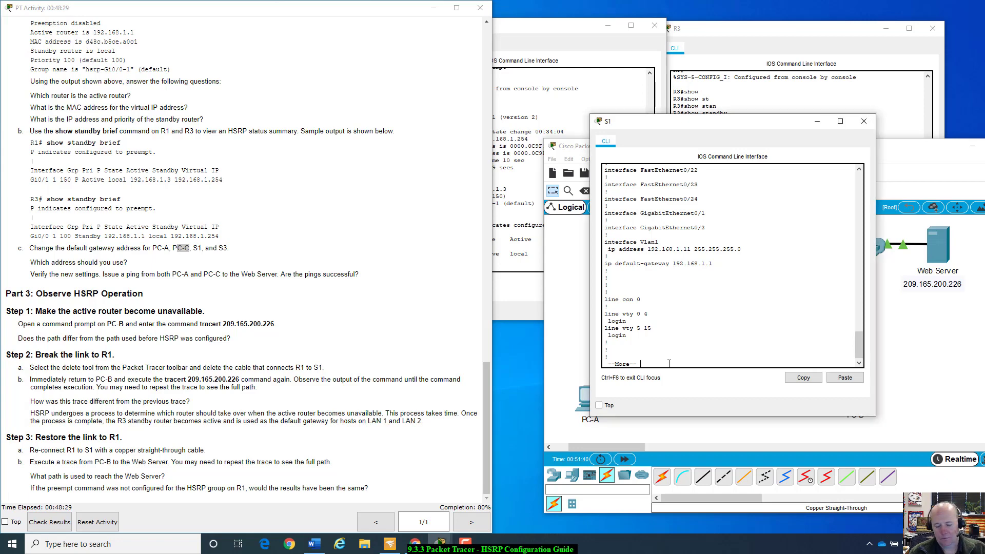
key("q")
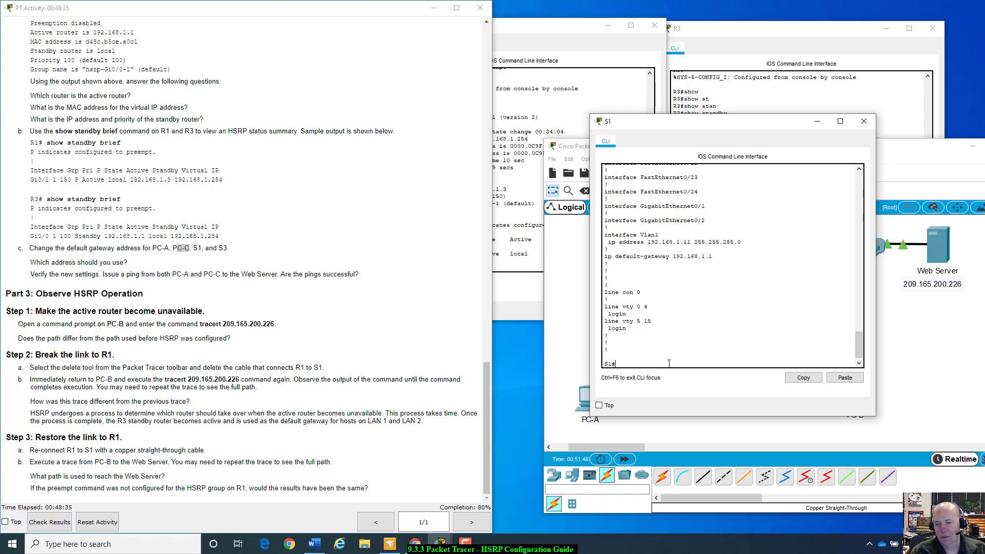
- Enter global configuration mode on S1 and start an ip default-gateway command
type("config t")
key("Return")
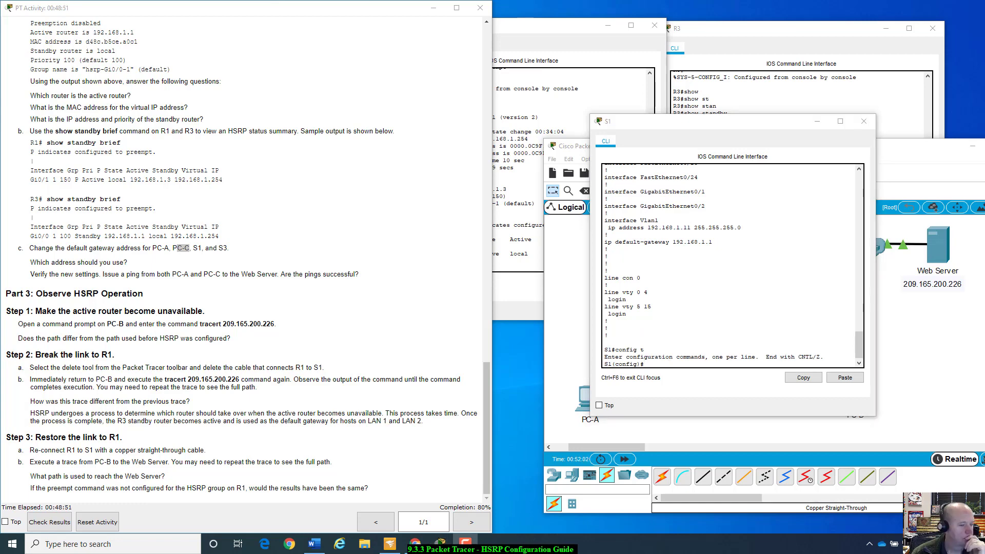
left_click(676, 365)
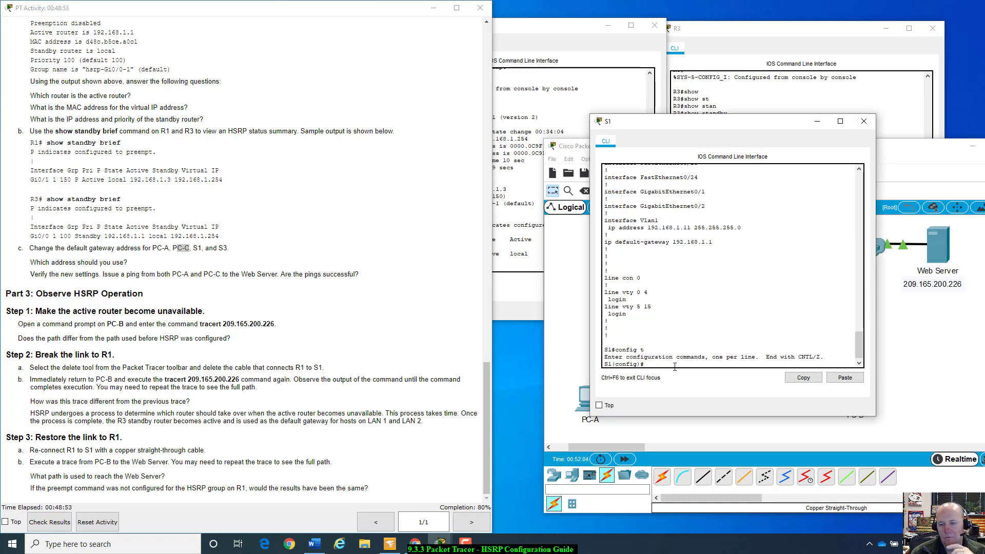
type("ip")
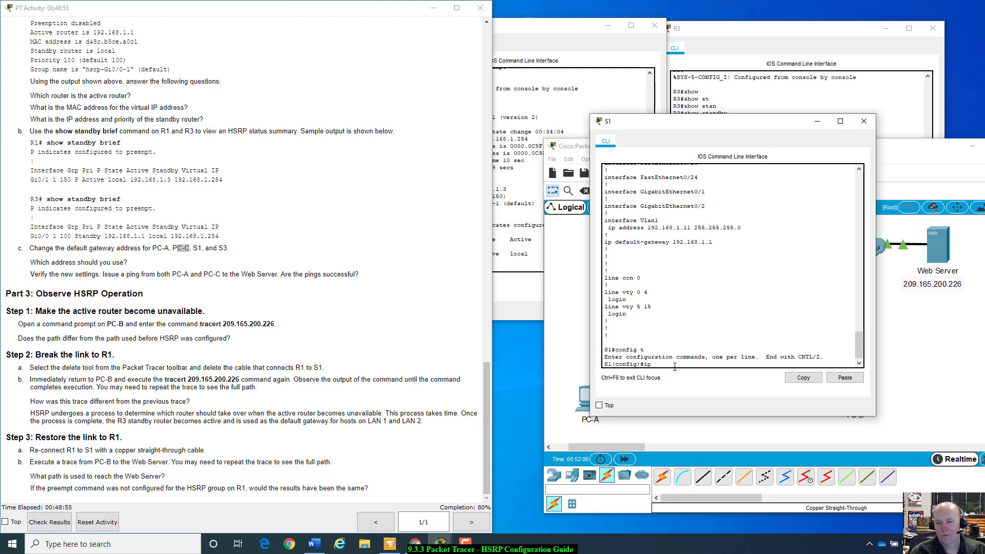
type(" de")
key("Tab")
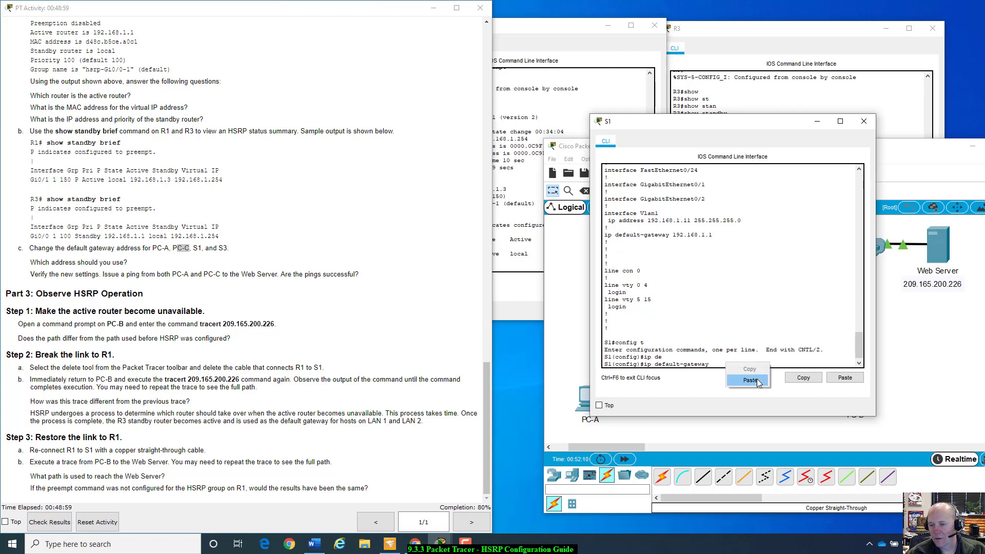
type("ping 209.165.200.226")
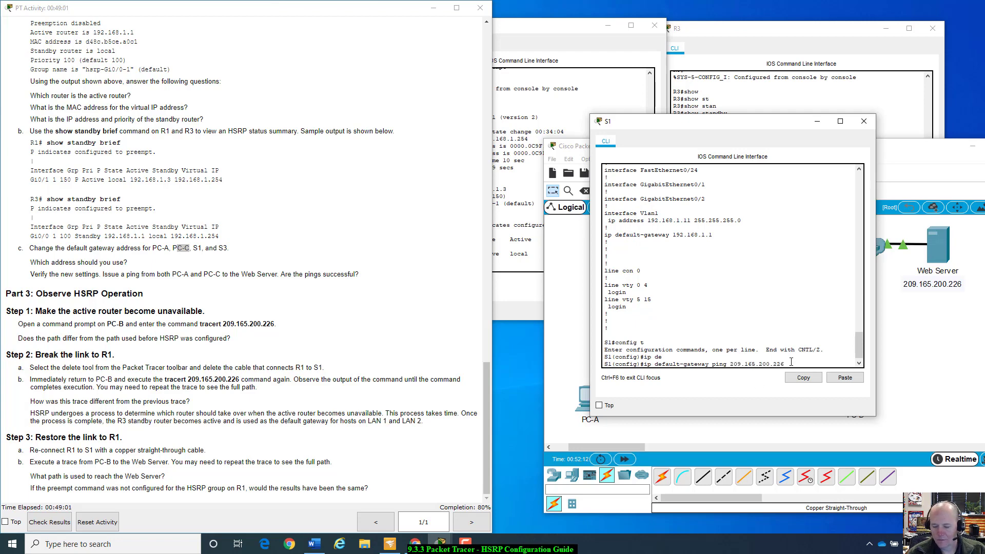
key("BackSpace")
key("BackSpace")
key("BackSpace")
key("BackSpace")
key("BackSpace")
key("BackSpace")
key("BackSpace")
key("BackSpace")
key("BackSpace")
key("BackSpace")
key("BackSpace")
key("BackSpace")
key("BackSpace")
key("BackSpace")
key("BackSpace")
key("BackSpace")
key("BackSpace")
key("BackSpace")
key("BackSpace")
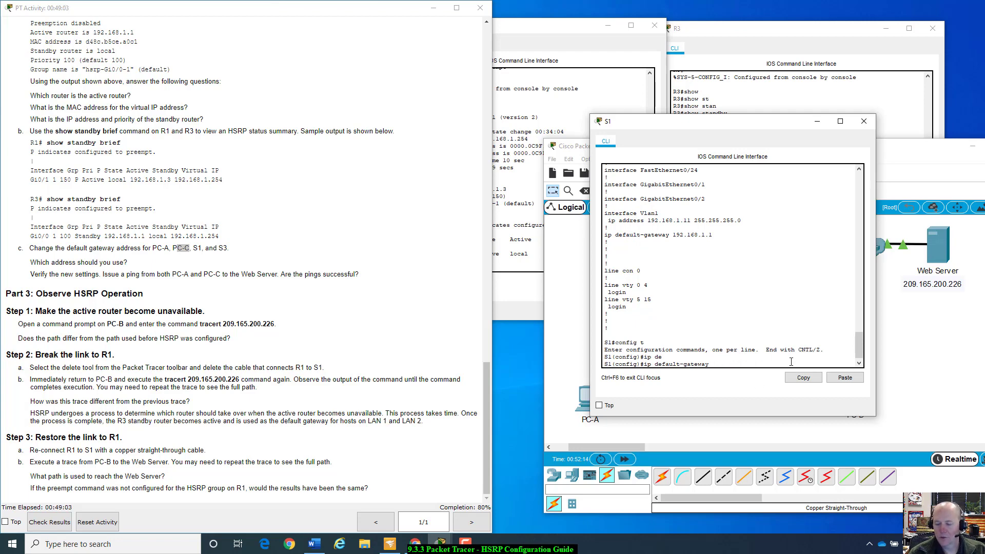
- Complete S1's default gateway command with the address 192.168.1.254 and run it
type("192.168")
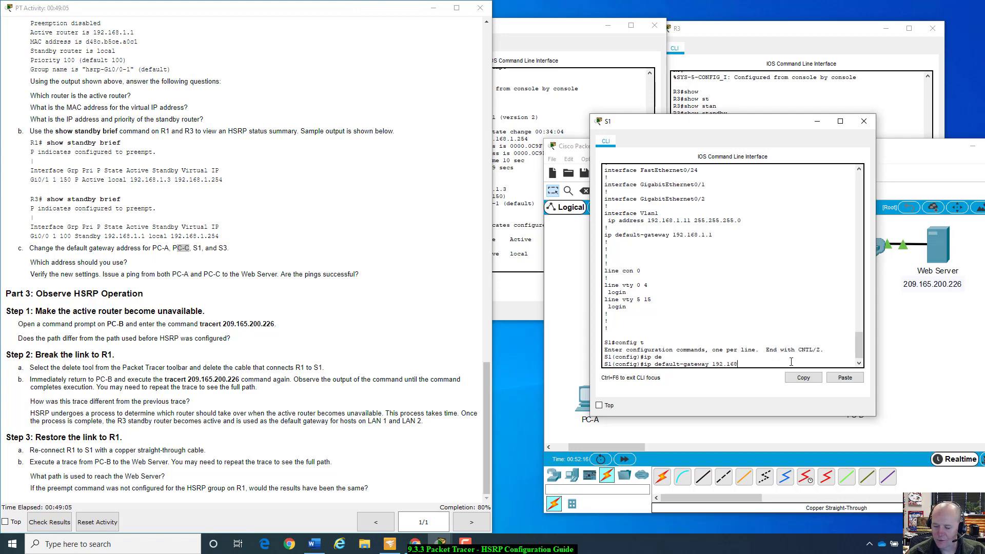
type(".254")
key("BackSpace")
key("BackSpace")
key("BackSpace")
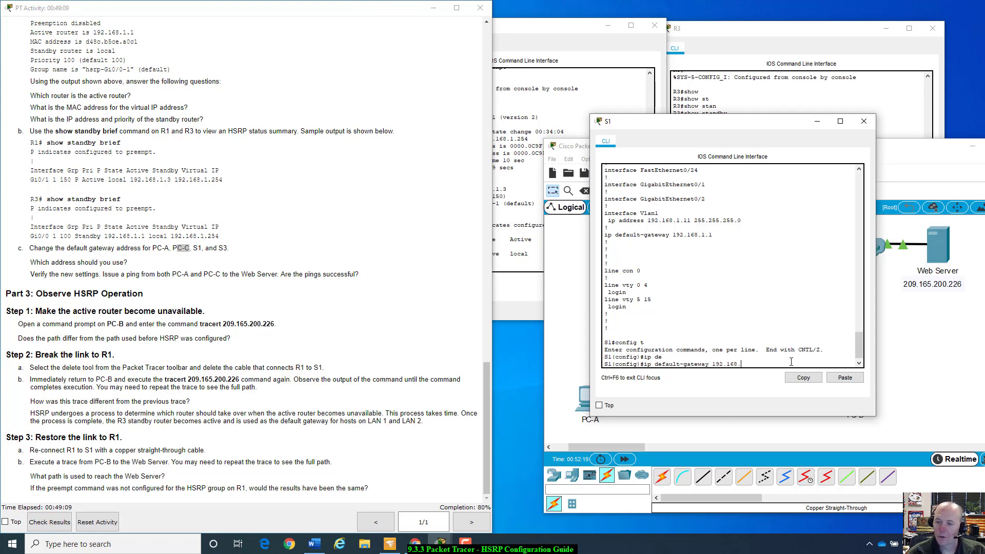
type("1.254")
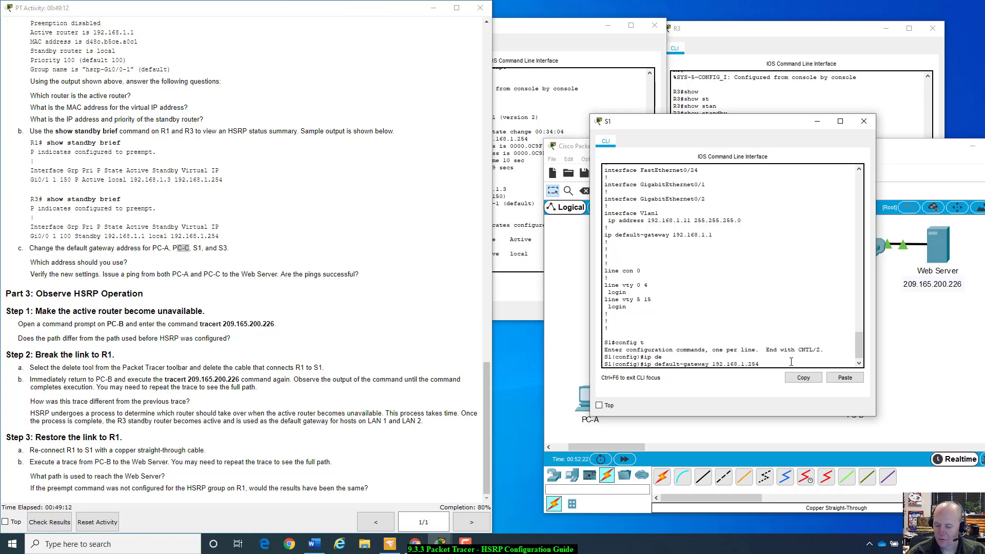
key("Return")
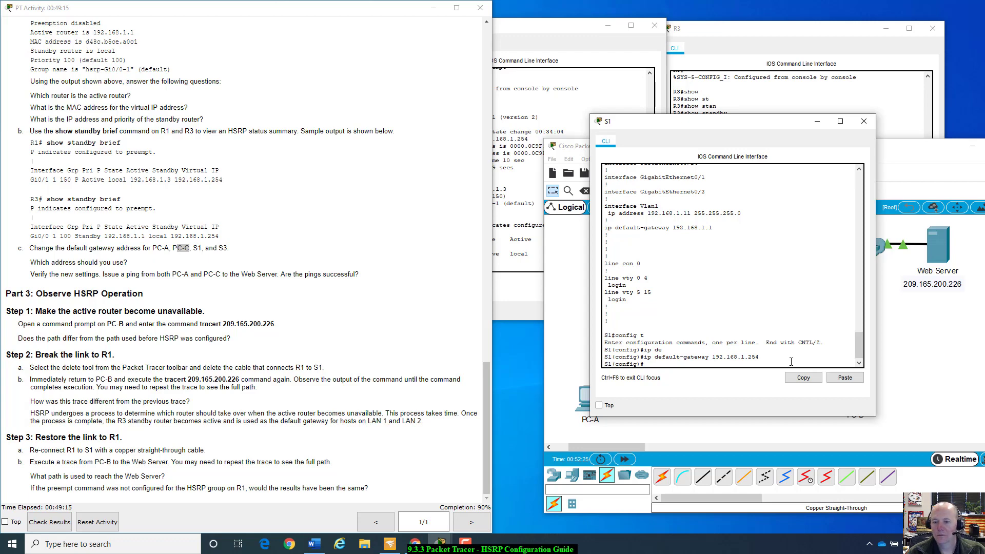
- Leave S1's configuration mode and display the running configuration to check its default gateway line
type("e")
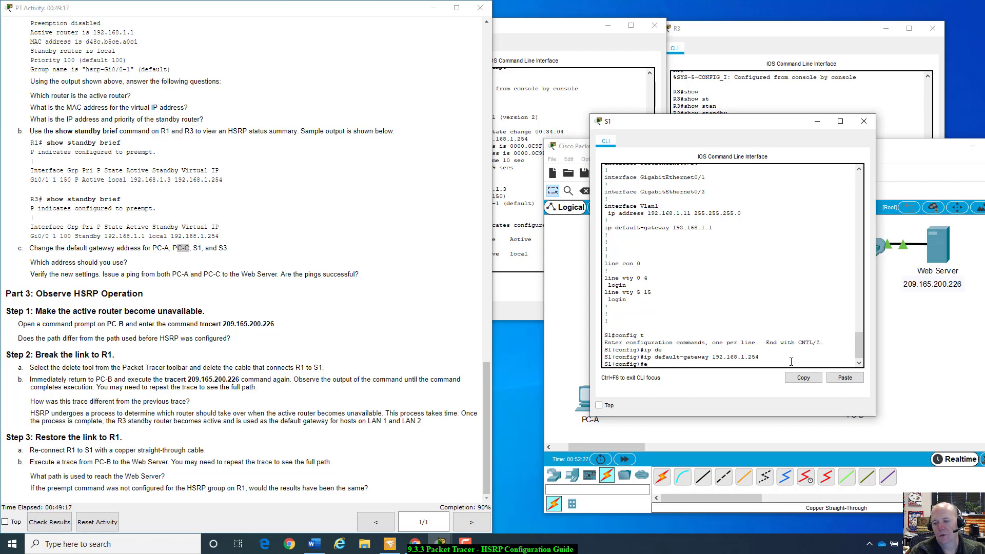
type("nd")
key("Return")
type("show run")
key("Return")
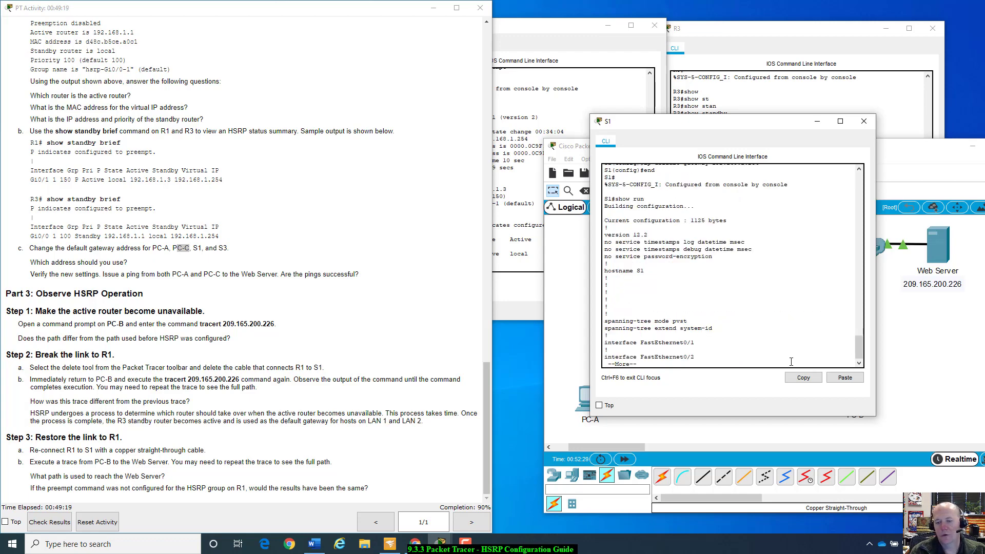
key("space")
key("space")
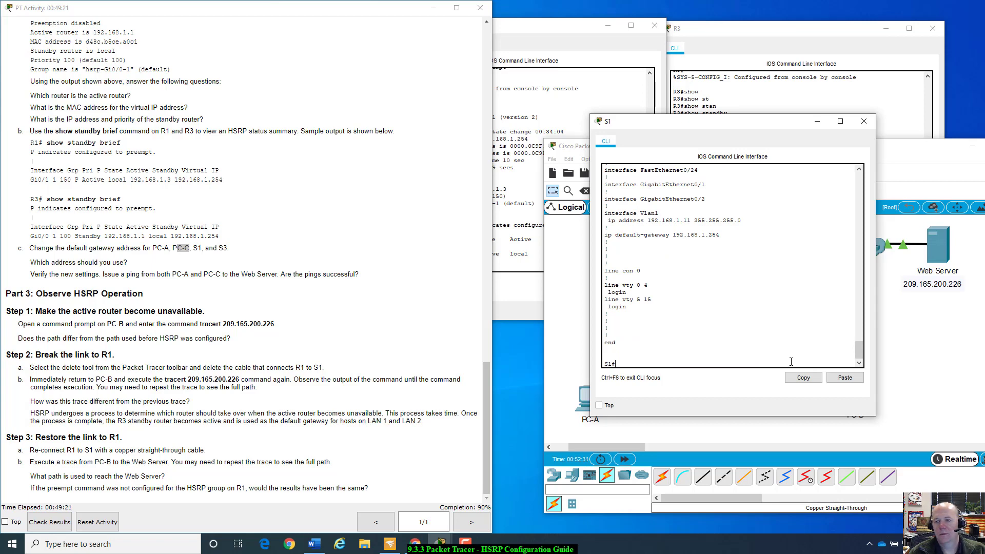
left_click_drag(644, 234, 720, 235)
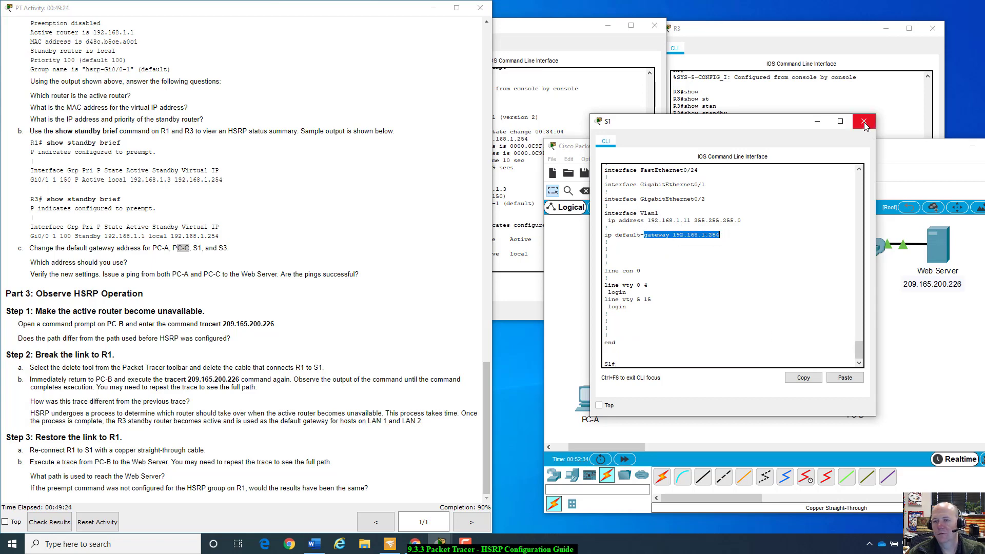
- Copy the ip default-gateway 192.168.1.254 line from S1's running configuration and close S1
left_click(715, 239)
left_click_drag(715, 239, 607, 239)
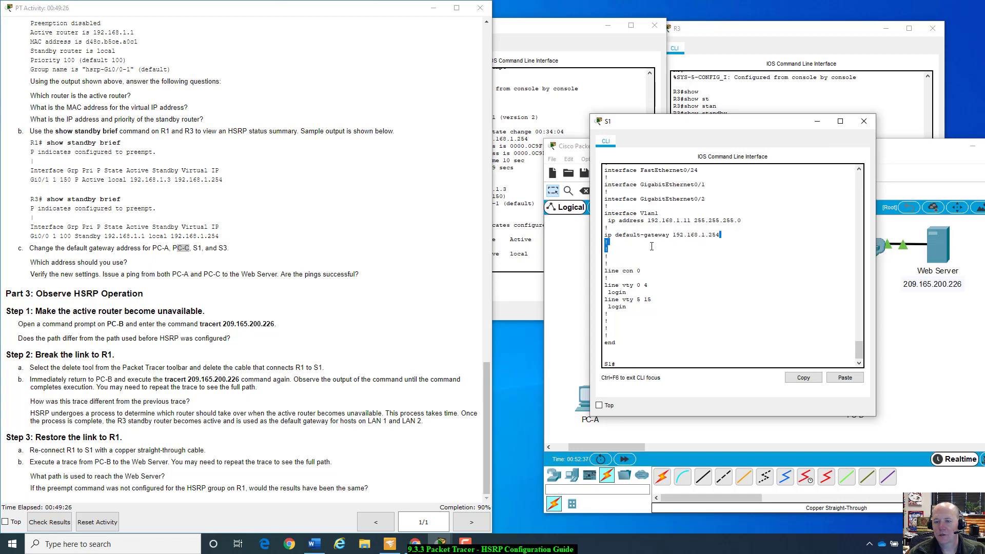
right_click(608, 239)
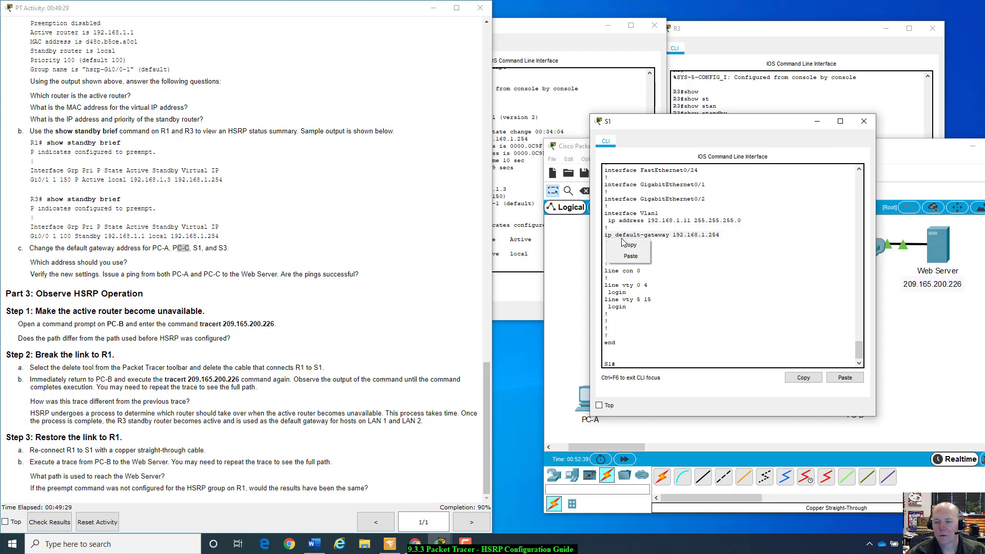
left_click(629, 249)
left_click(864, 121)
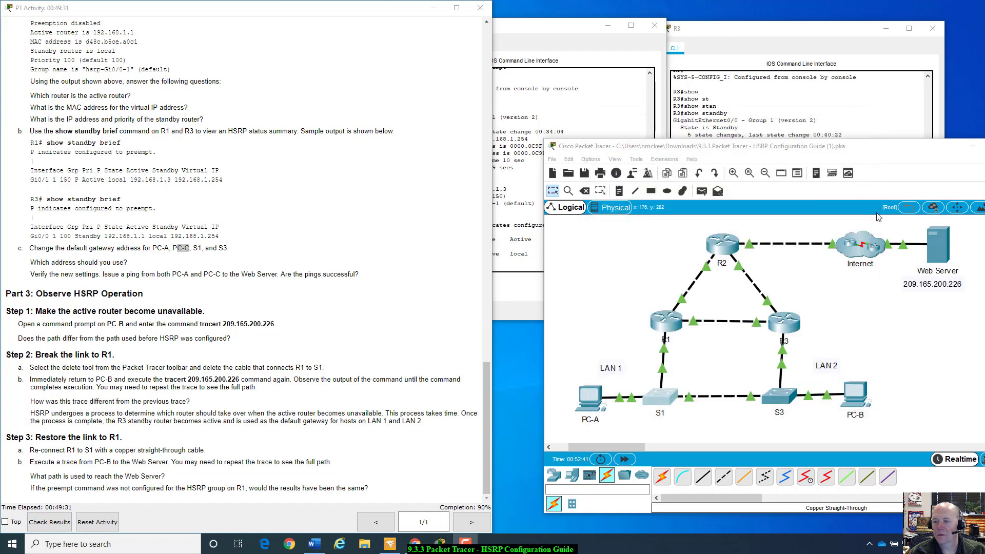
- Open switch S3's command line and enter privileged EXEC mode followed by global configuration mode
left_click(779, 399)
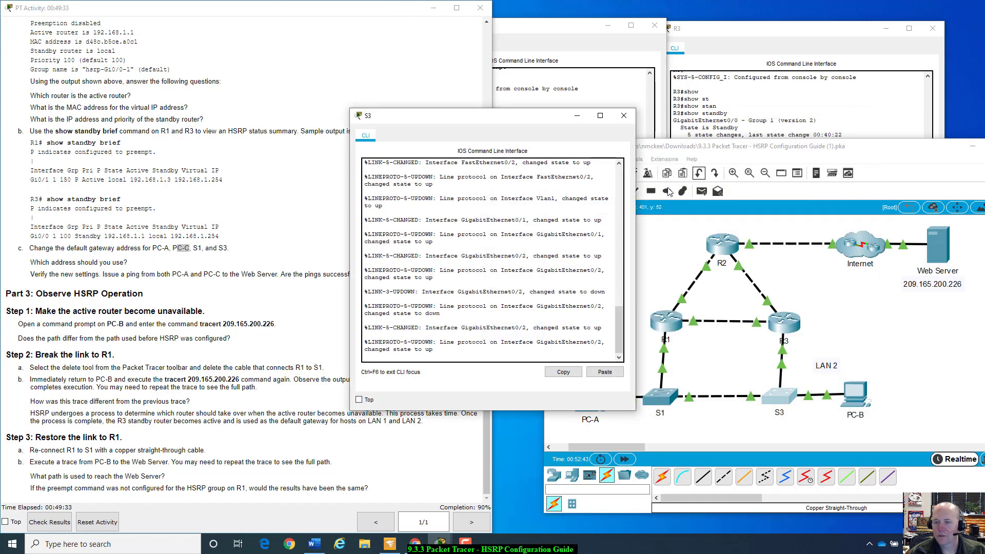
left_click_drag(574, 119, 797, 149)
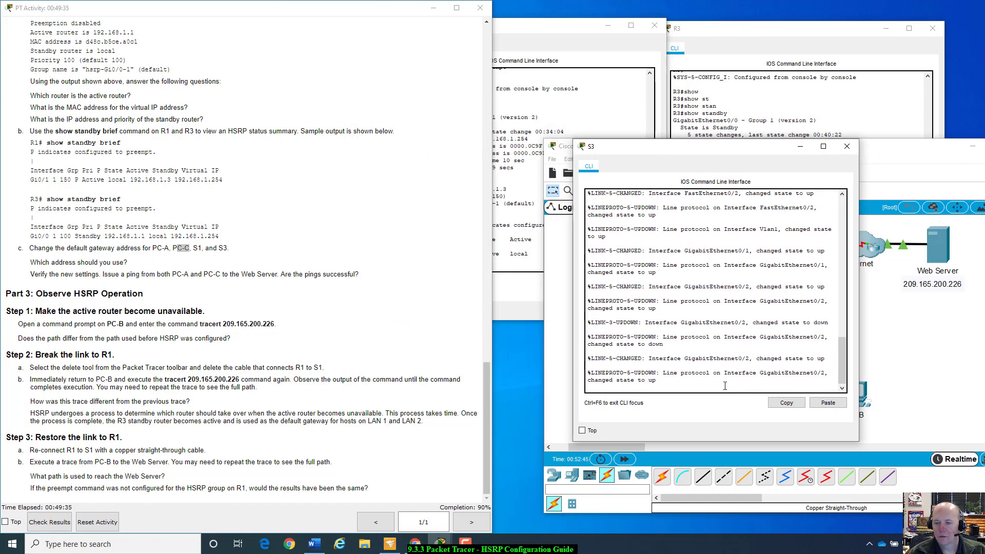
key("Return")
type("ena")
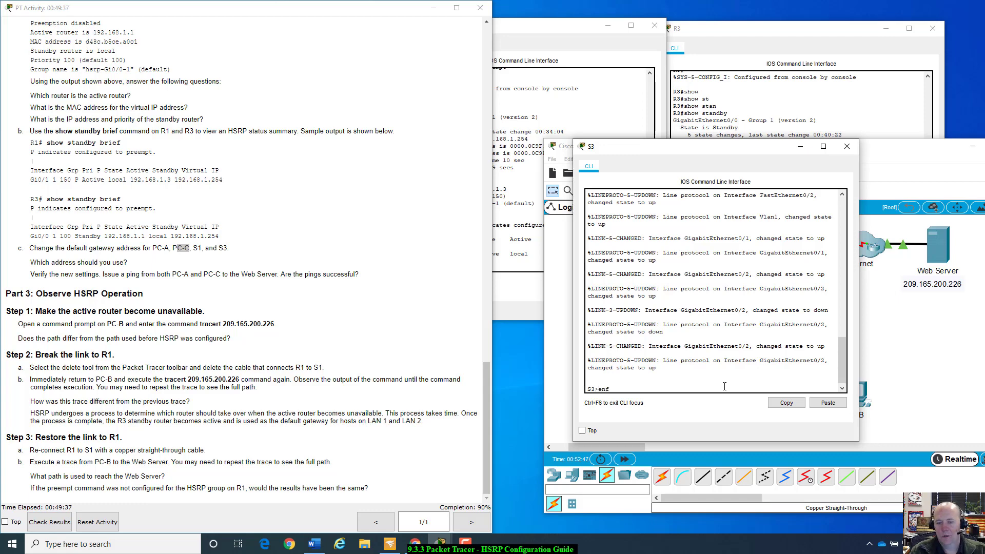
key("Tab")
key("Return")
type("confi")
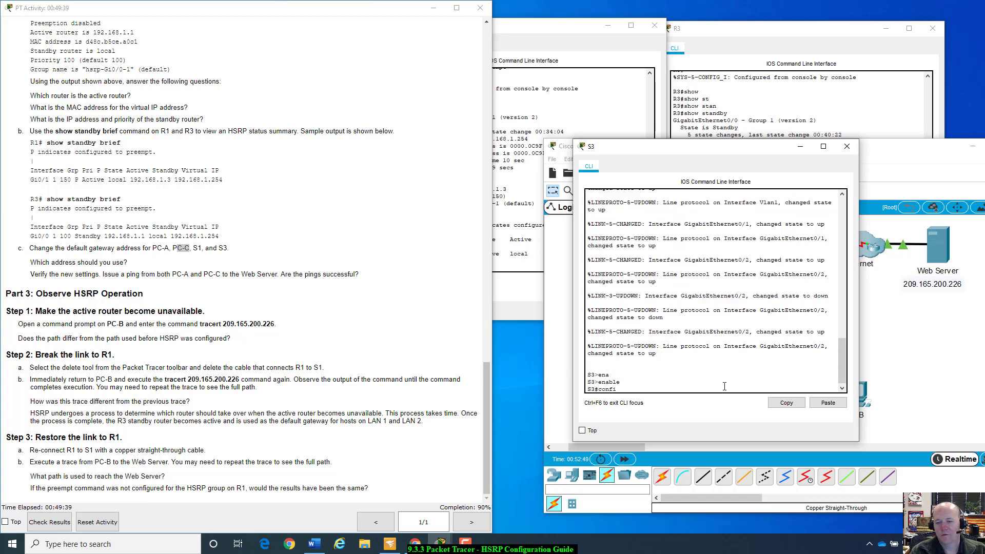
type("g t")
key("Return")
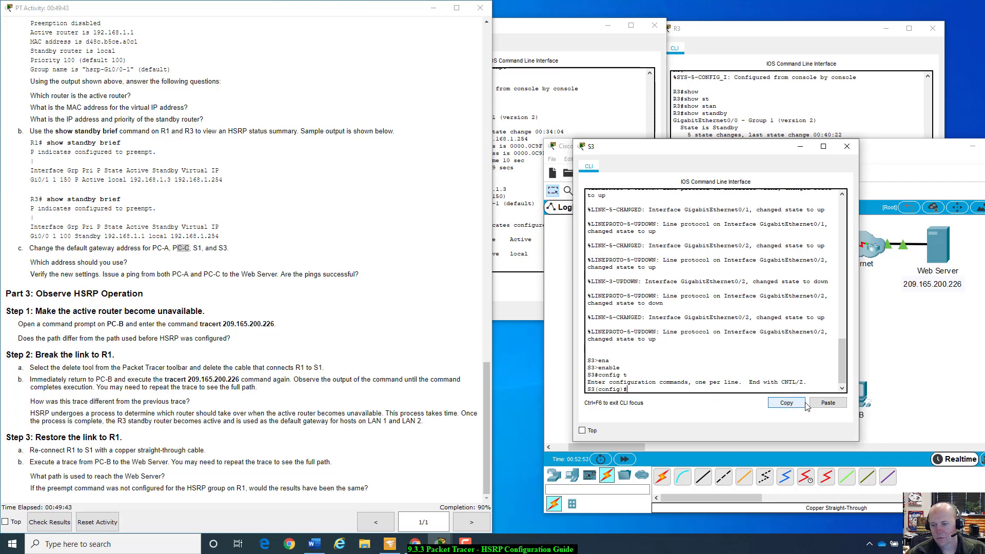
- Set S3's default gateway with the copied ip default-gateway 192.168.1.254 command and exit configuration mode
left_click(827, 403)
key("Return")
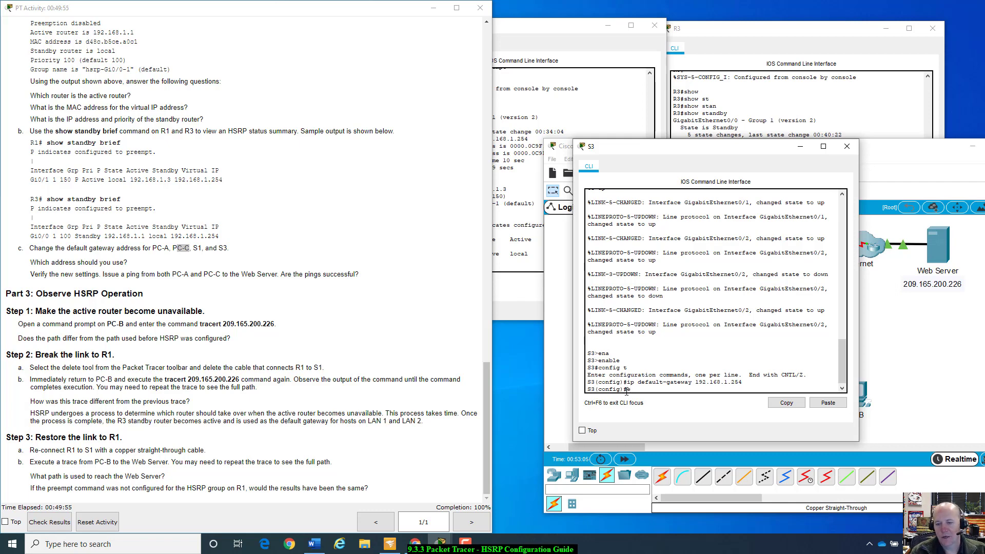
type("xit")
key("Return")
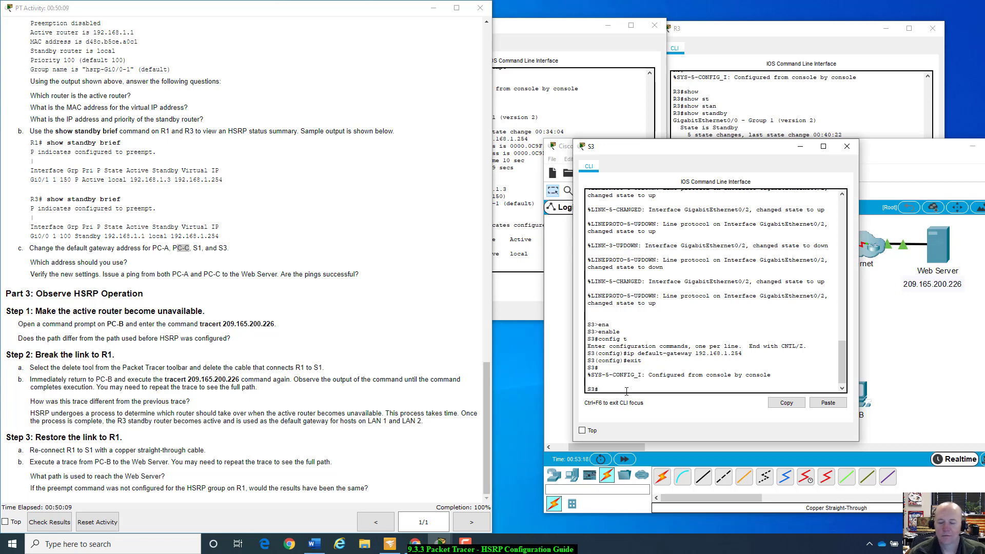
- Display S3's running configuration to check its default gateway line
left_click_drag(720, 153, 709, 115)
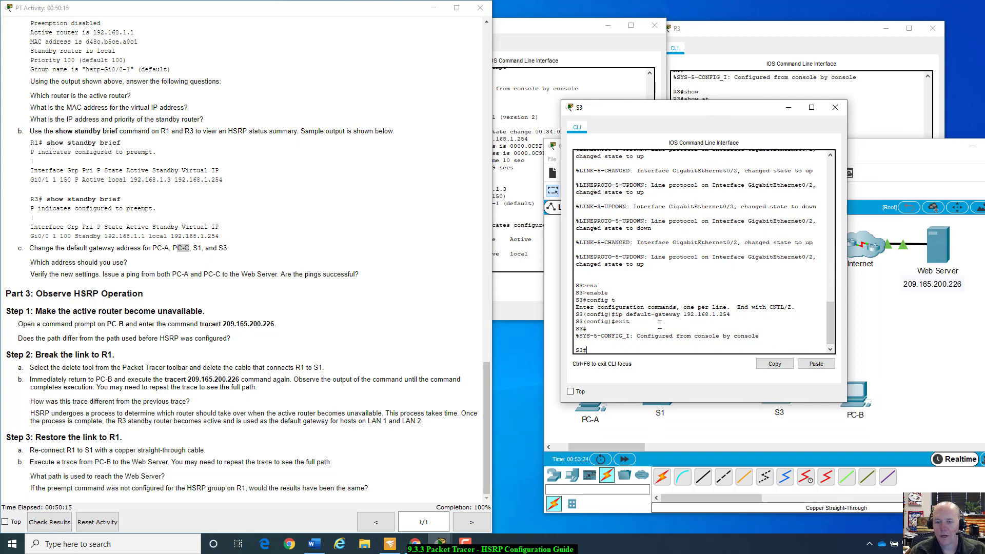
type("h run")
key("Return")
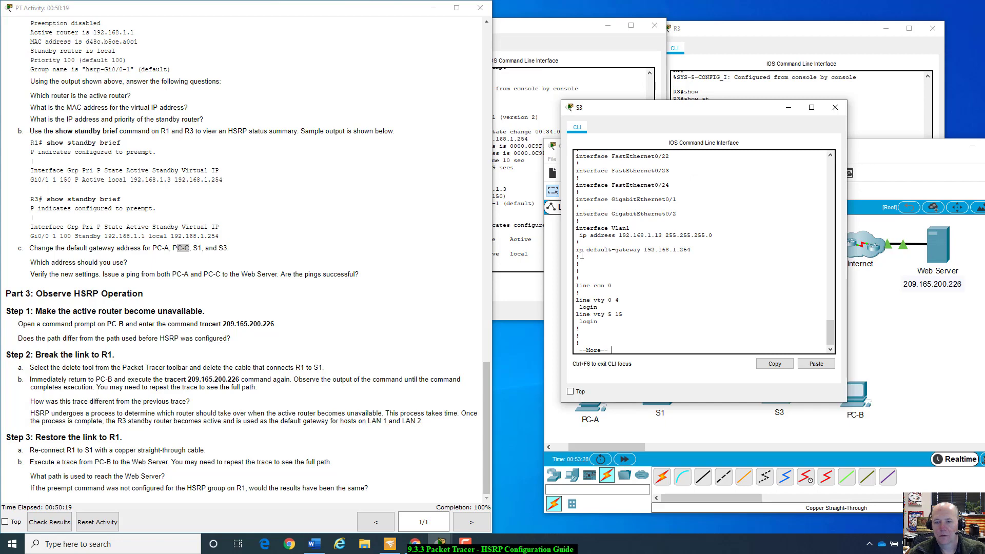
- Check the ip default-gateway line in S3's running configuration and close the S3 window
left_click_drag(692, 250, 583, 255)
left_click(823, 255)
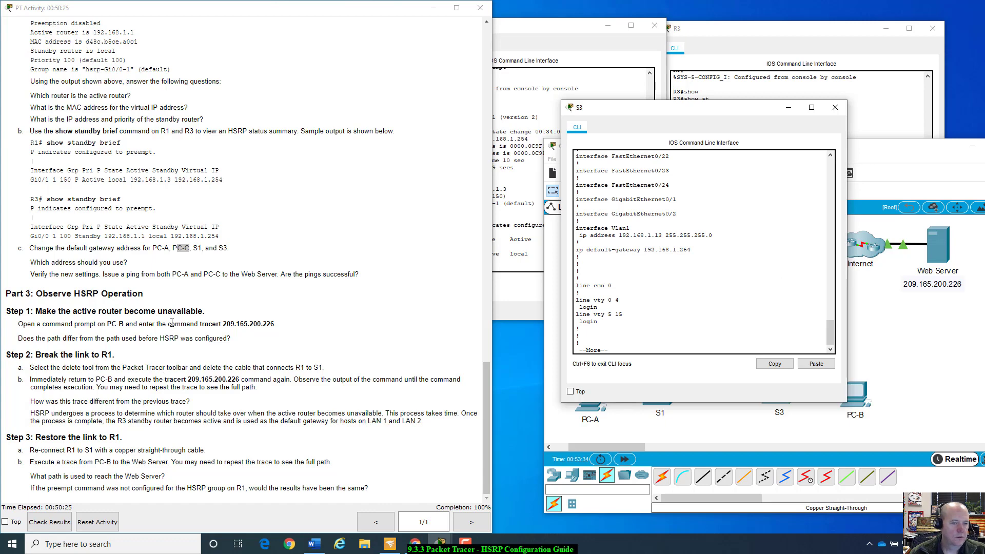
left_click(835, 108)
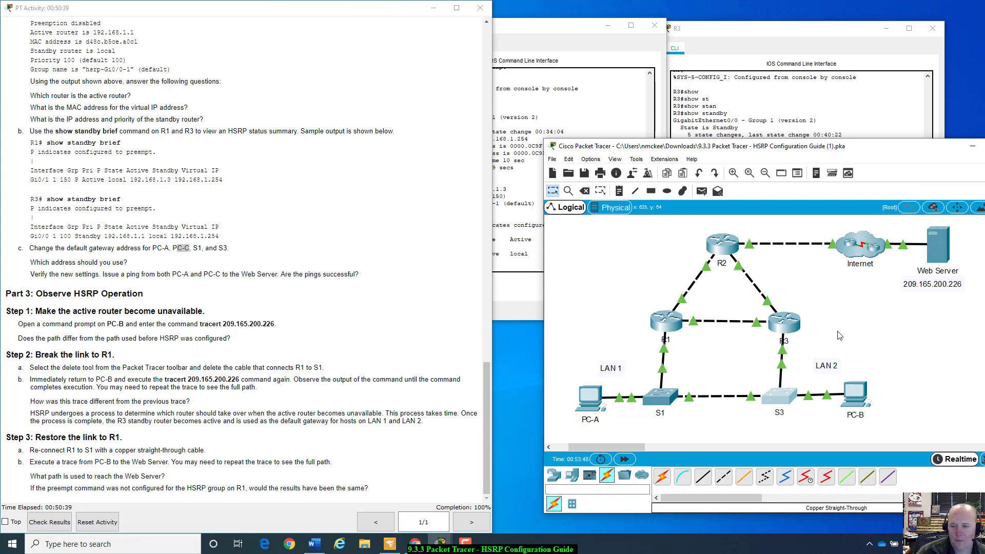
- Open PC-B's command prompt and trace the path to the Web Server with tracert 209.165.200.226
left_click(855, 393)
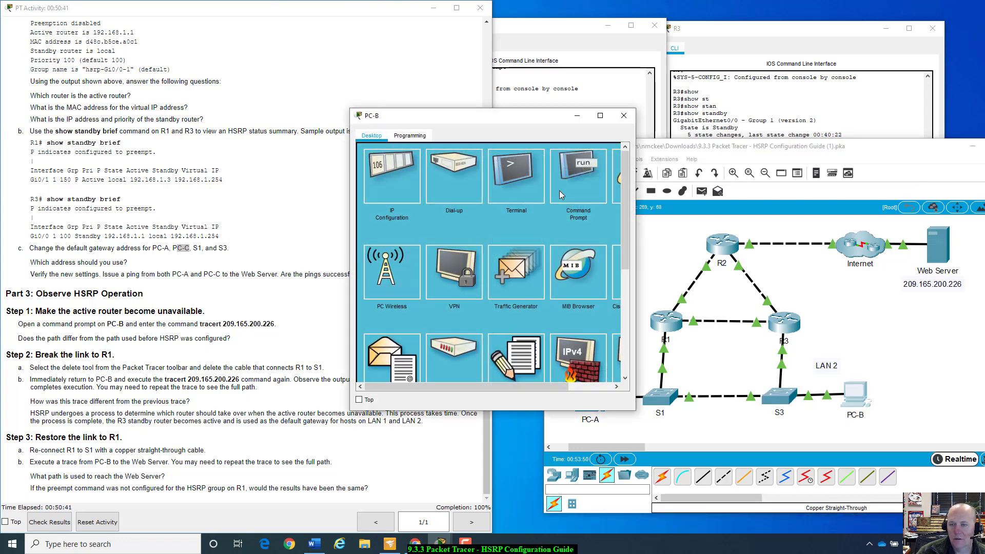
left_click_drag(553, 126, 750, 163)
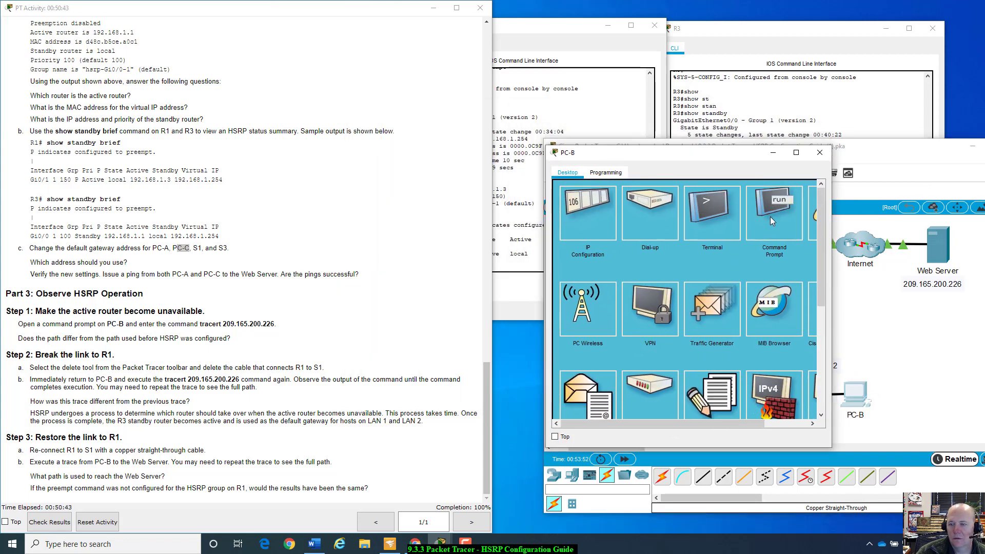
left_click(771, 217)
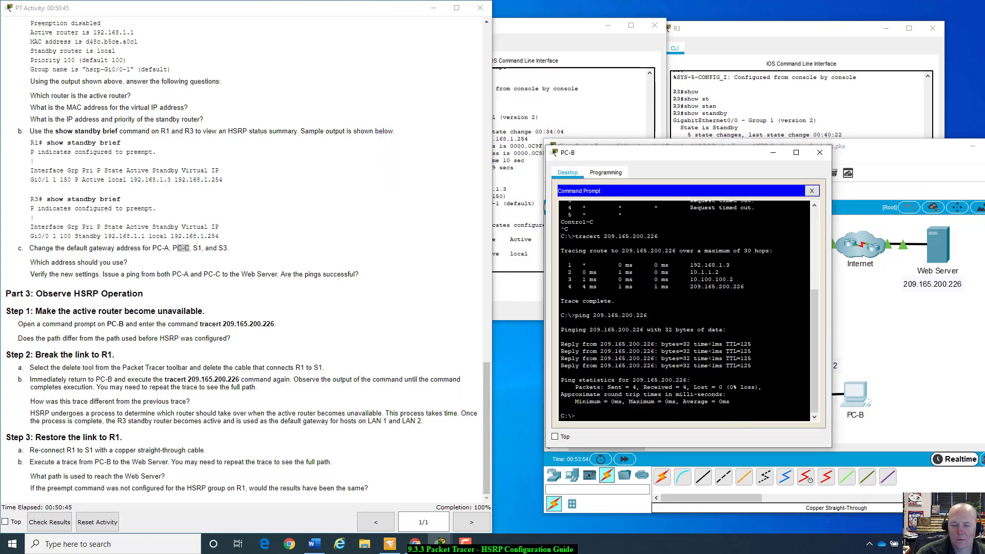
key("Up")
key("Up")
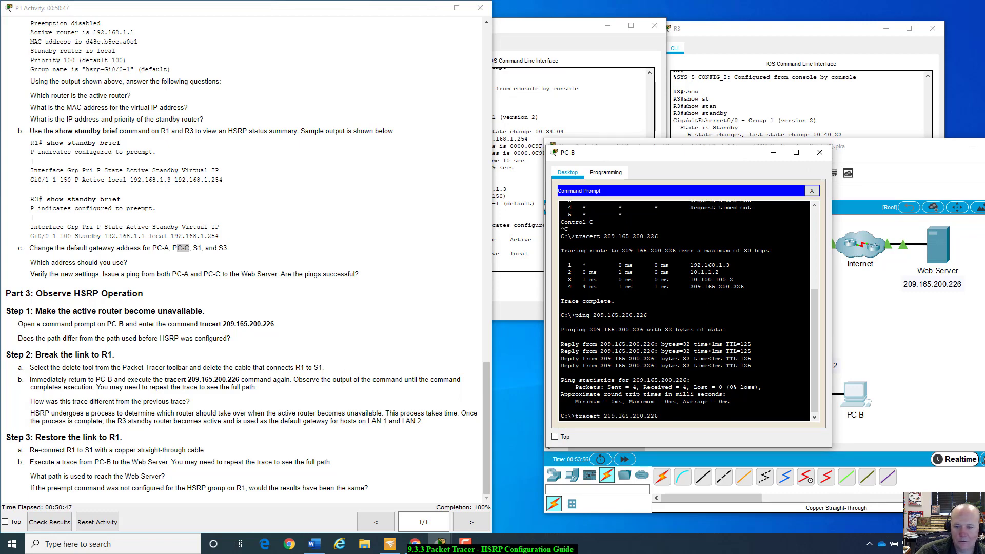
key("Return")
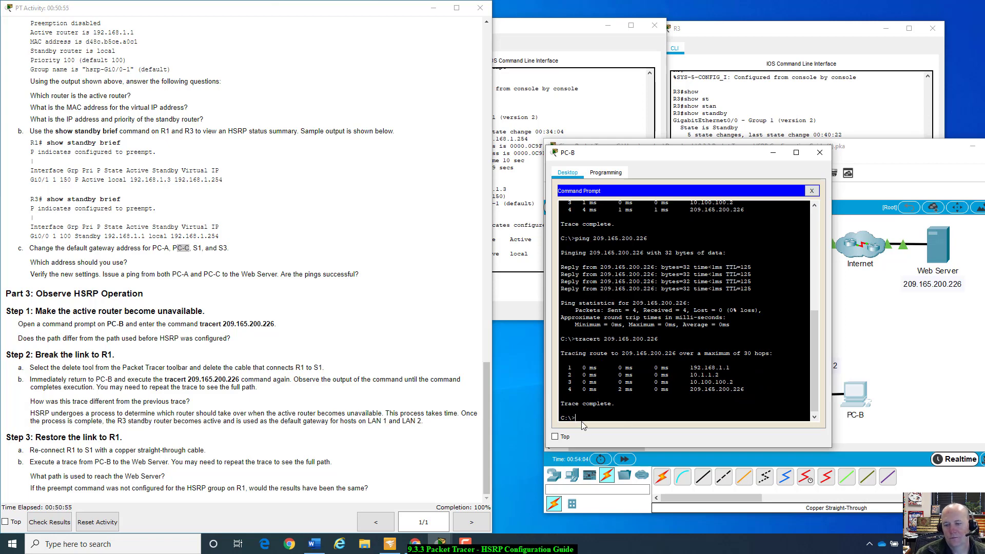
- Read the Part 3 question on whether the path differs from the one used before HSRP, alongside PC-B's trace
left_click_drag(699, 156, 687, 78)
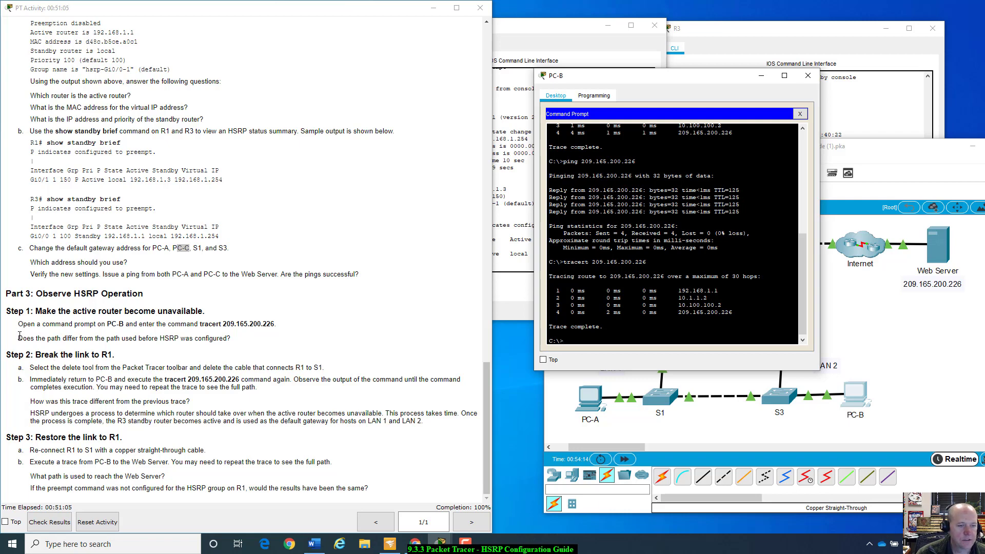
left_click(20, 337)
left_click_drag(20, 337, 89, 341)
left_click_drag(150, 340, 232, 341)
left_click(249, 343)
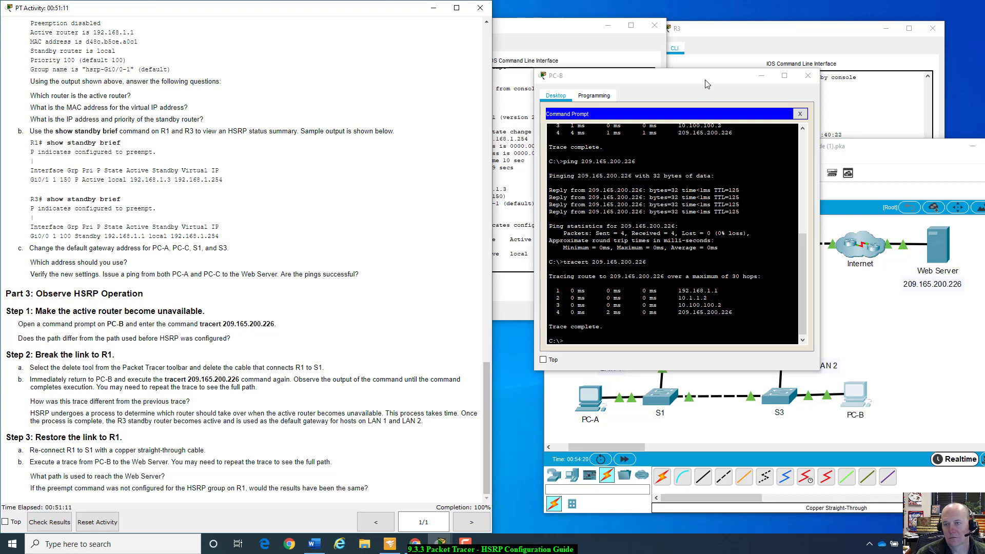
- Look up the first hop of PC-B's new trace in the activity's addressing table
left_click_drag(706, 84, 754, 35)
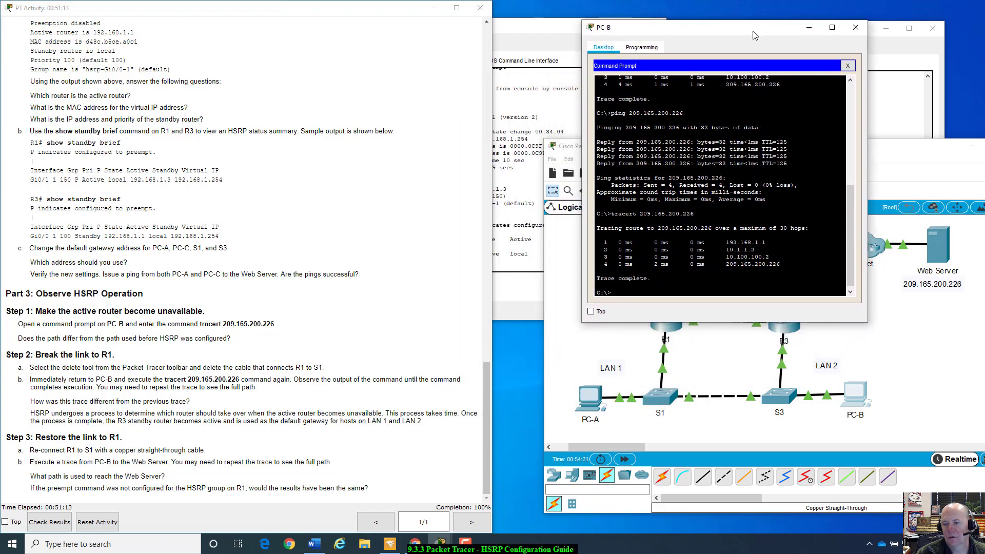
scroll(341, 270, "up", 12)
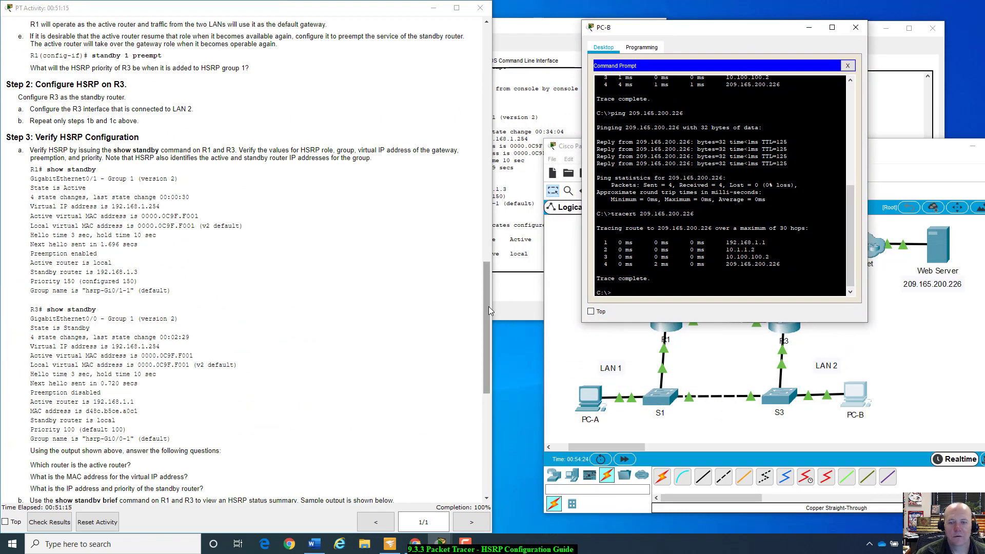
left_click_drag(489, 307, 512, 59)
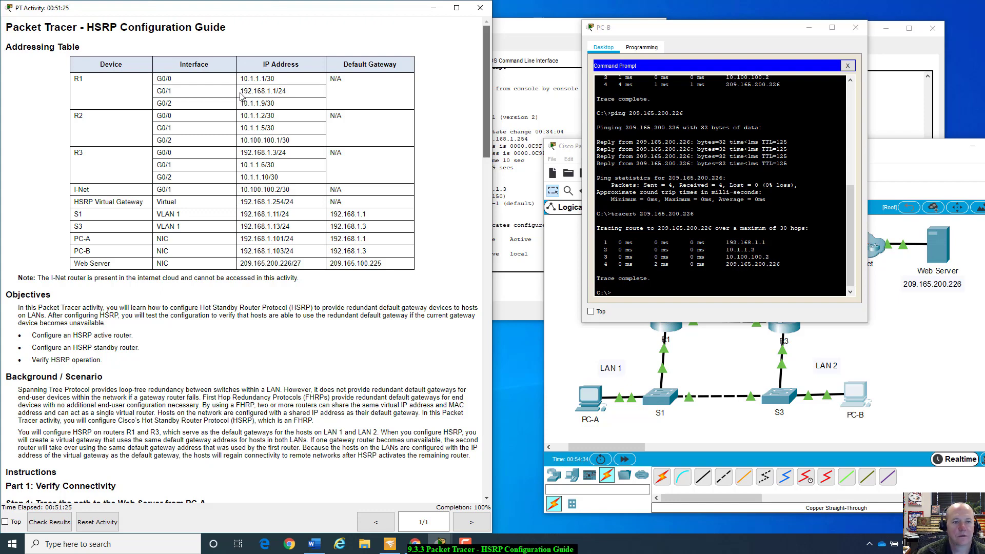
left_click_drag(240, 90, 288, 90)
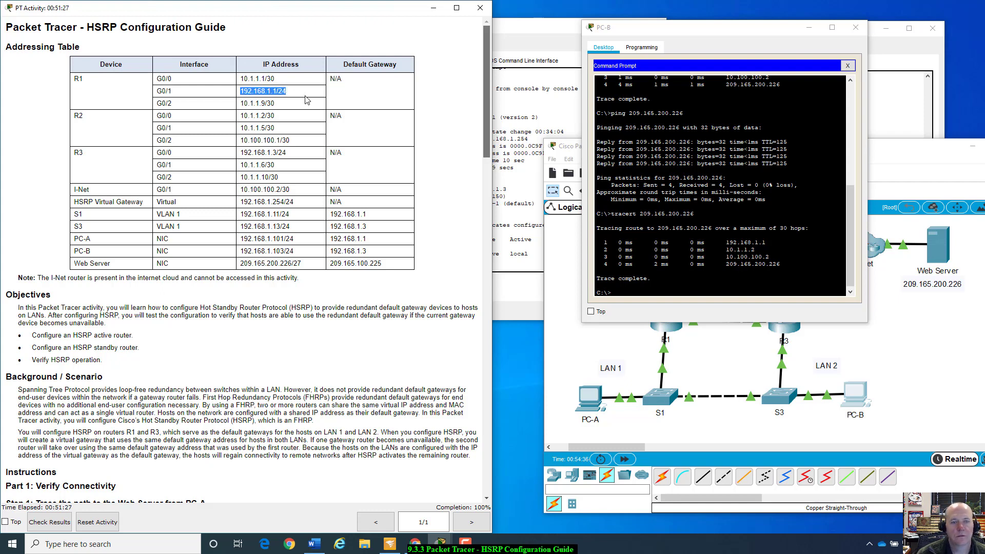
scroll(308, 100, "down", 9)
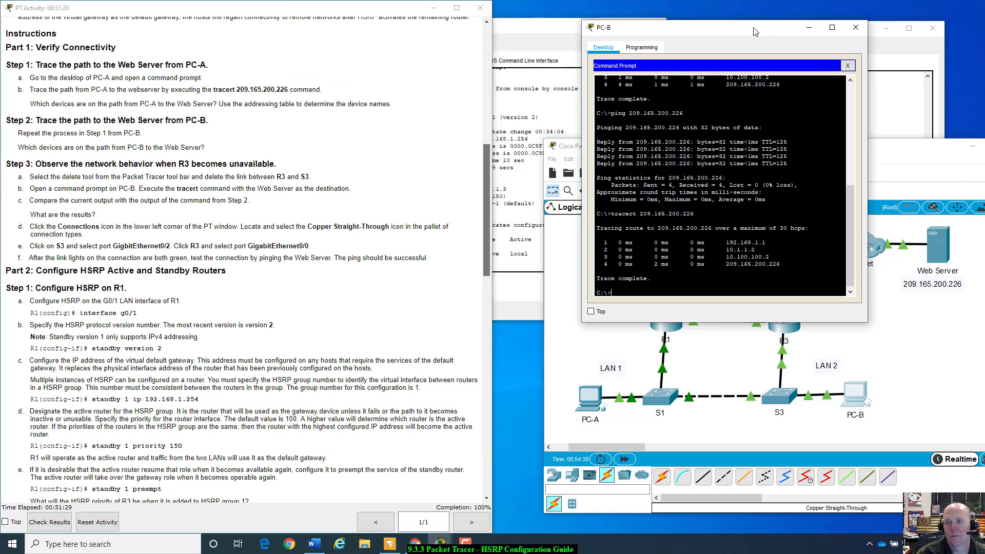
left_click_drag(744, 40, 764, 30)
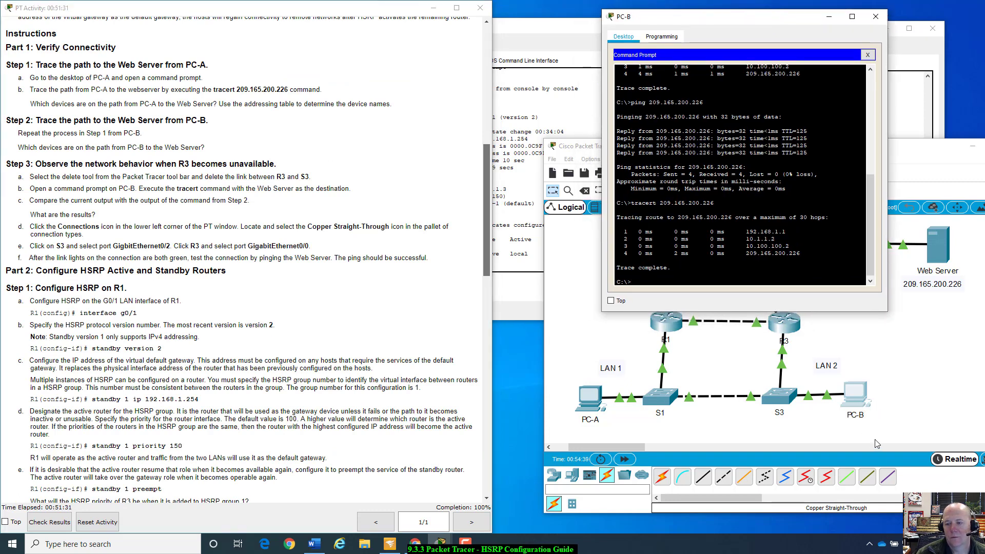
- Highlight the first-hop address in PC-B's latest trace and compare it with the router interfaces in the addressing table
left_click(896, 421)
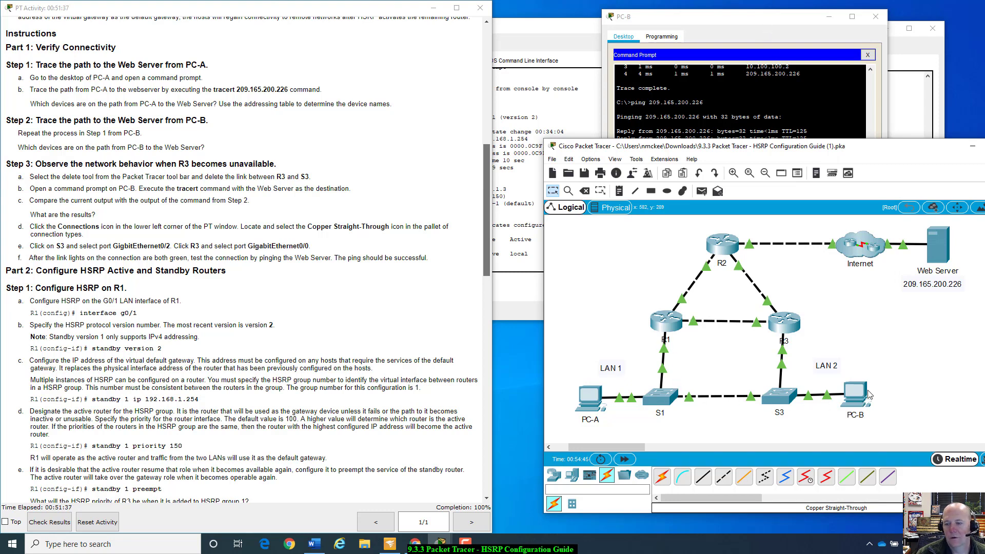
left_click(800, 16)
left_click_drag(787, 232, 742, 232)
scroll(254, 416, "up", 4)
scroll(254, 416, "up", 4)
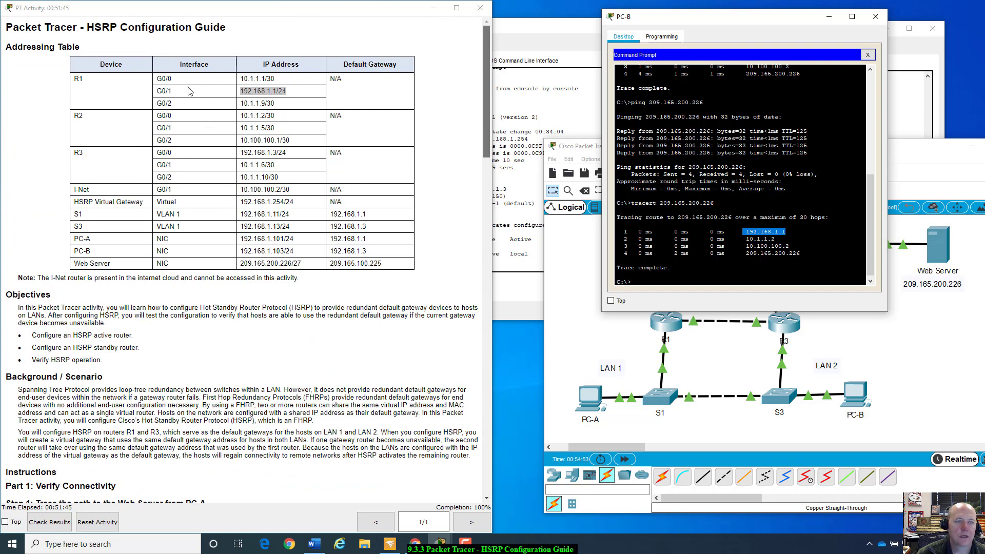
scroll(489, 102, "down", 2)
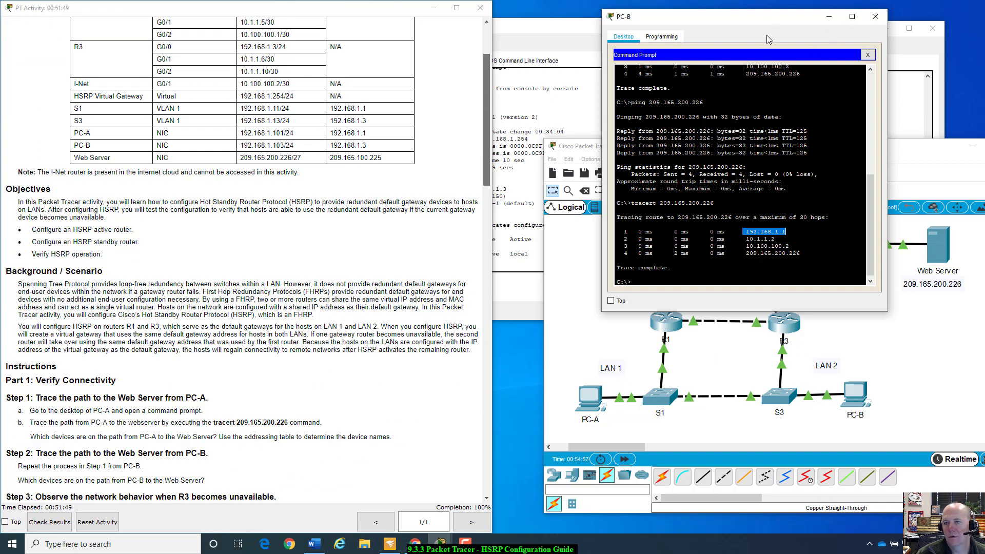
- Compare the earlier and latest traces in PC-B's command prompt, then minimize PC-B and reposition the topology window
left_click_drag(774, 18, 880, 45)
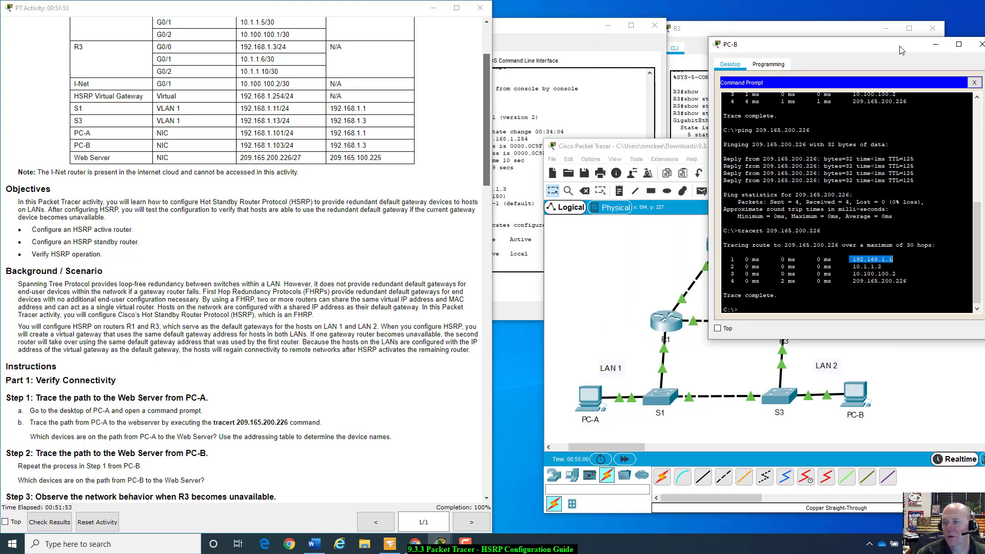
left_click_drag(895, 48, 705, 57)
scroll(662, 212, "up", 2)
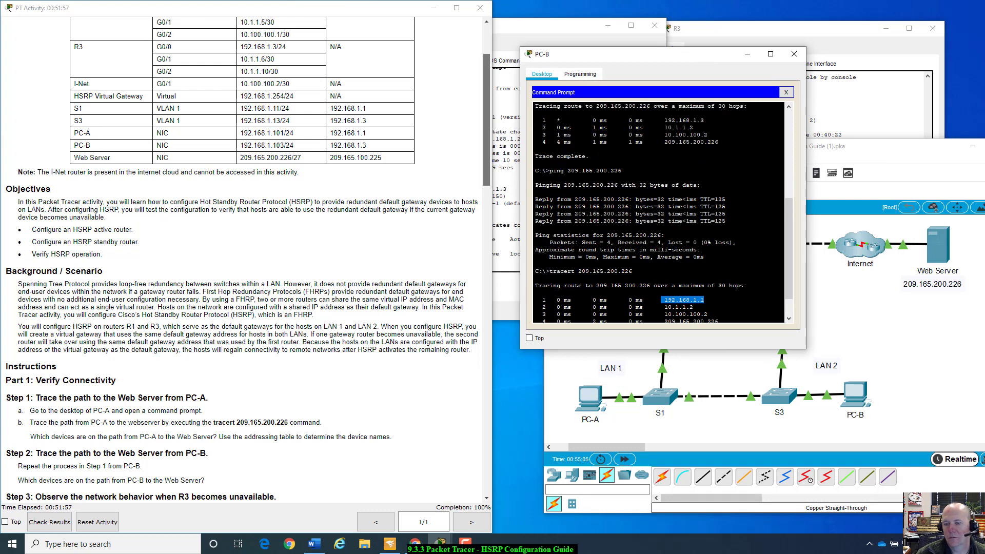
scroll(687, 292, "down", 2)
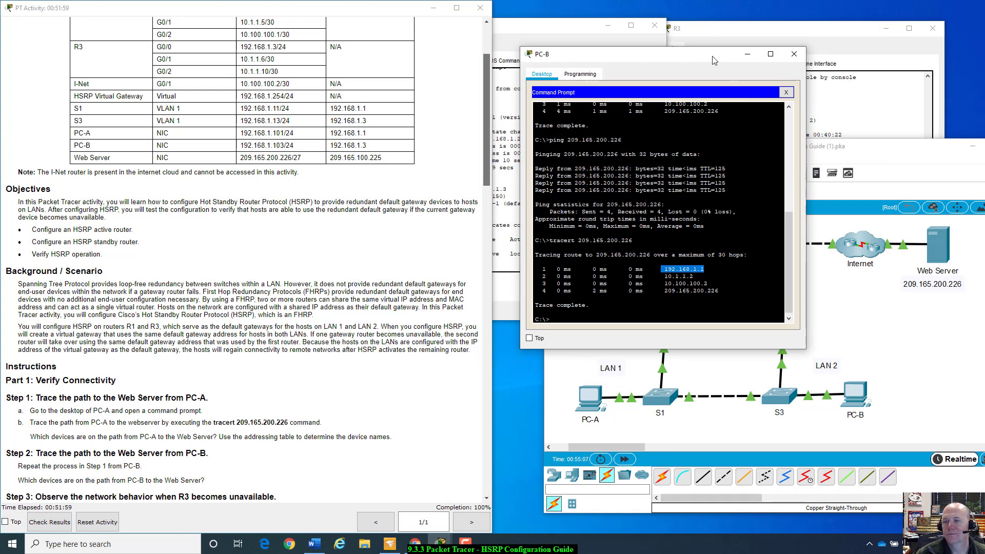
left_click_drag(714, 58, 867, 60)
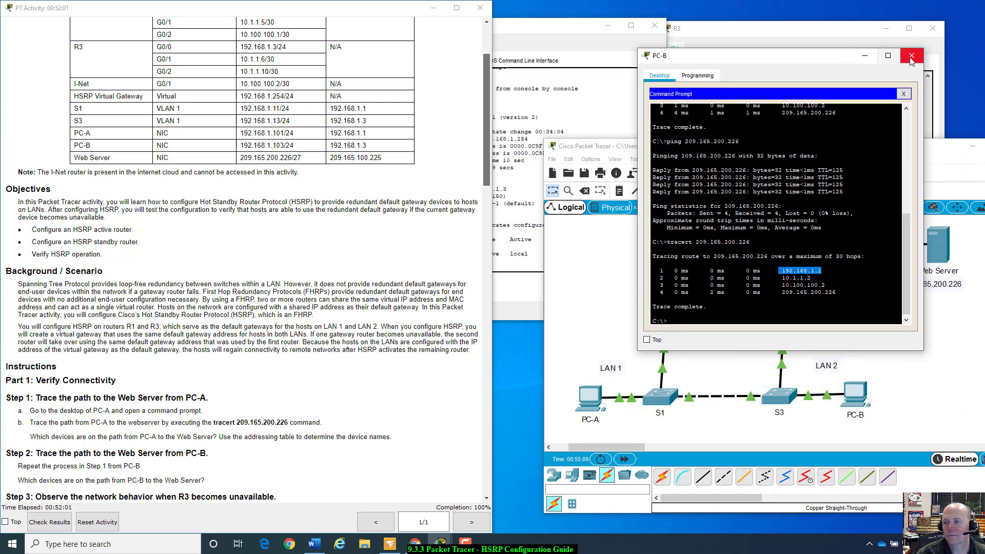
left_click(866, 59)
left_click_drag(867, 146, 845, 48)
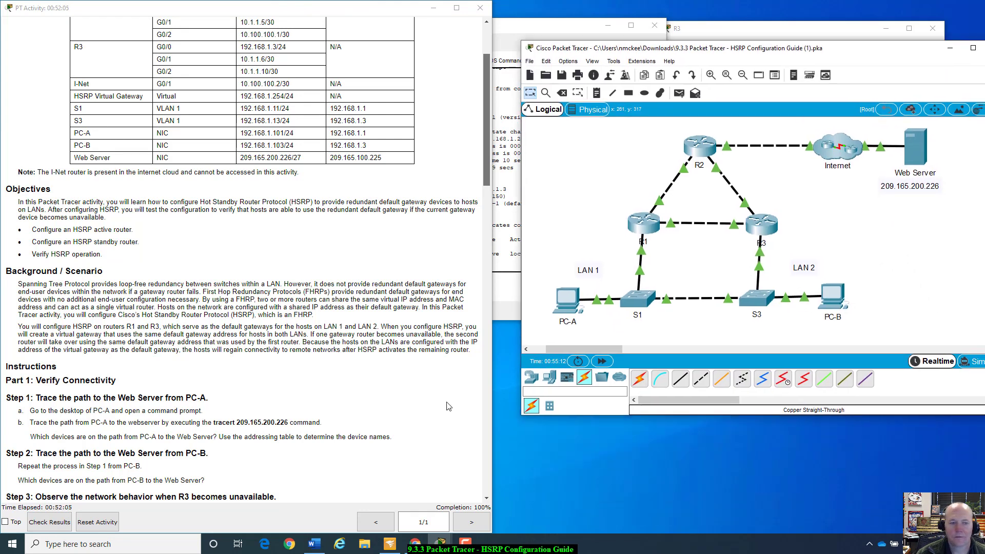
- Review the activity instructions on the HSRP configuration and the Part 3 steps for making the active router unavailable
scroll(205, 441, "down", 8)
scroll(206, 440, "down", 10)
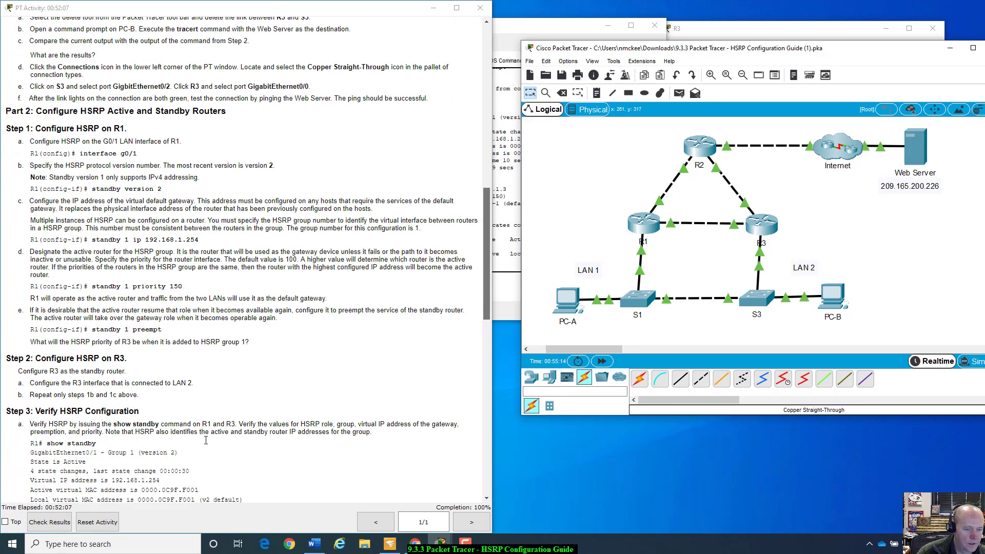
scroll(206, 441, "down", 3)
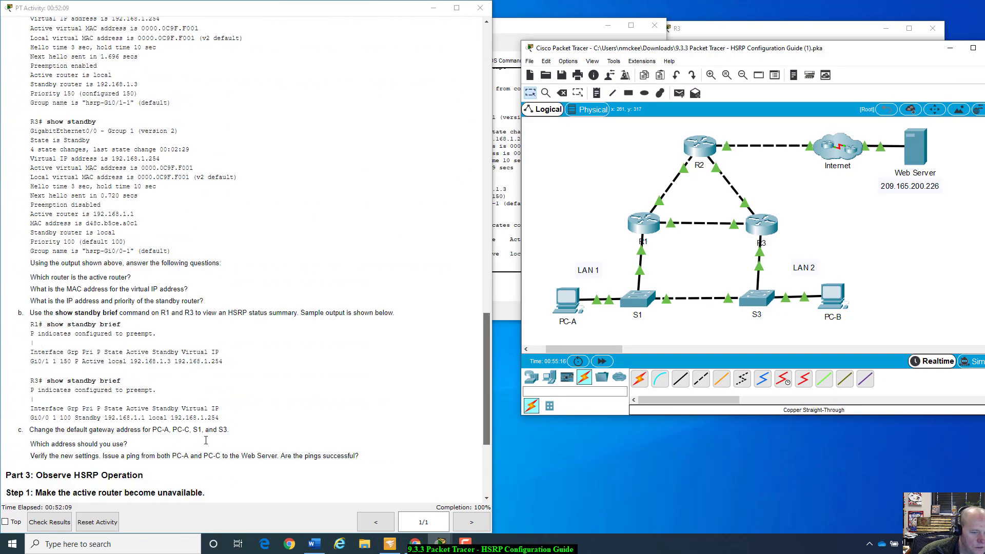
scroll(206, 441, "down", 2)
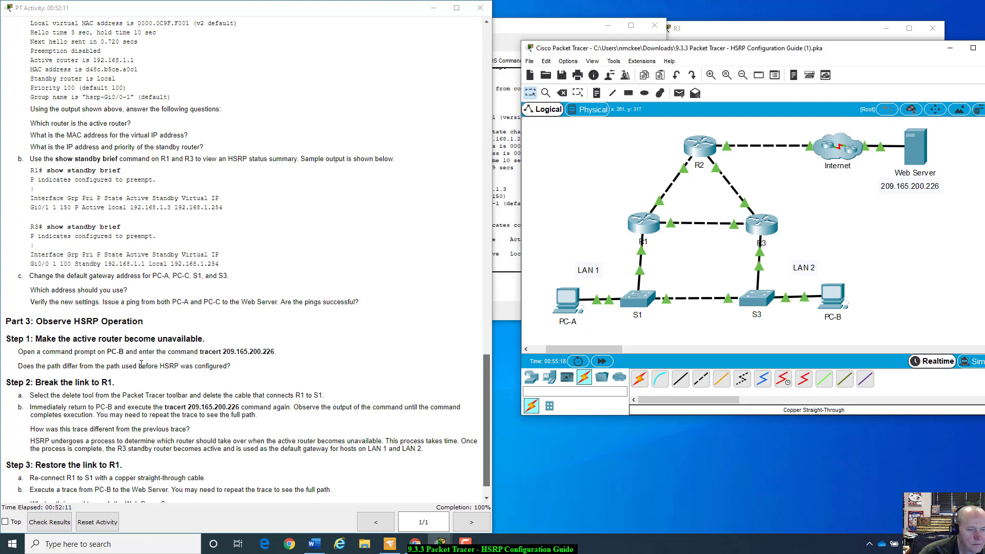
left_click_drag(17, 367, 231, 366)
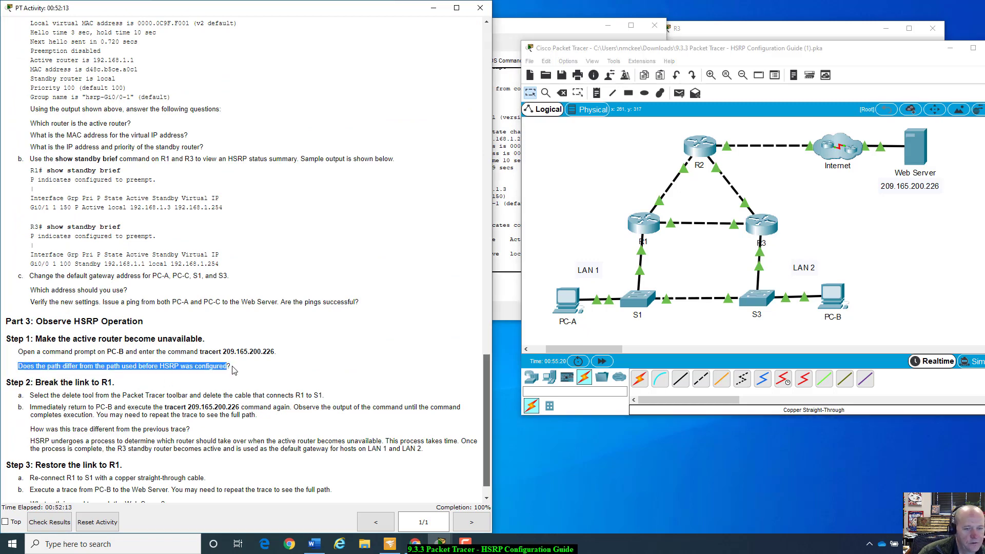
left_click(251, 370)
scroll(251, 371, "down", 1)
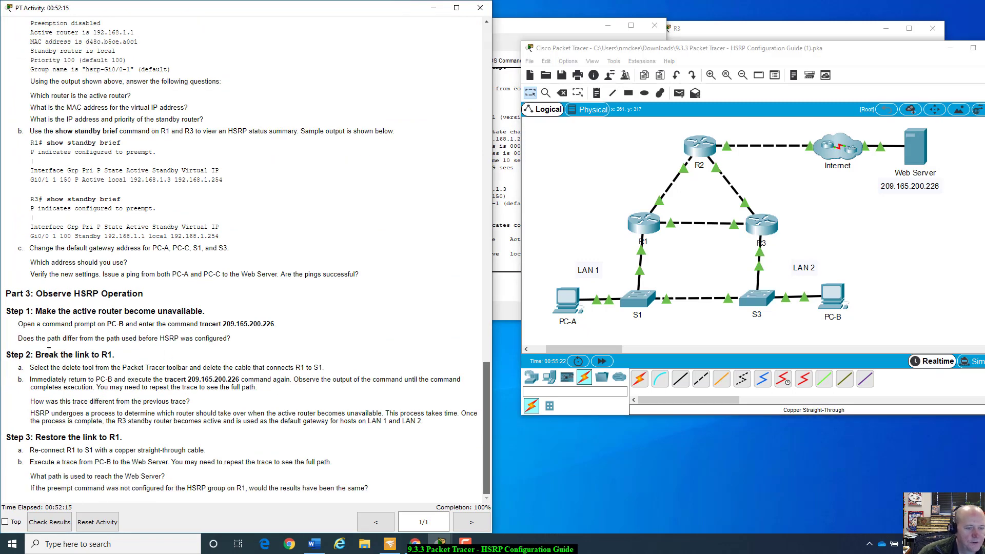
scroll(28, 370, "up", 9)
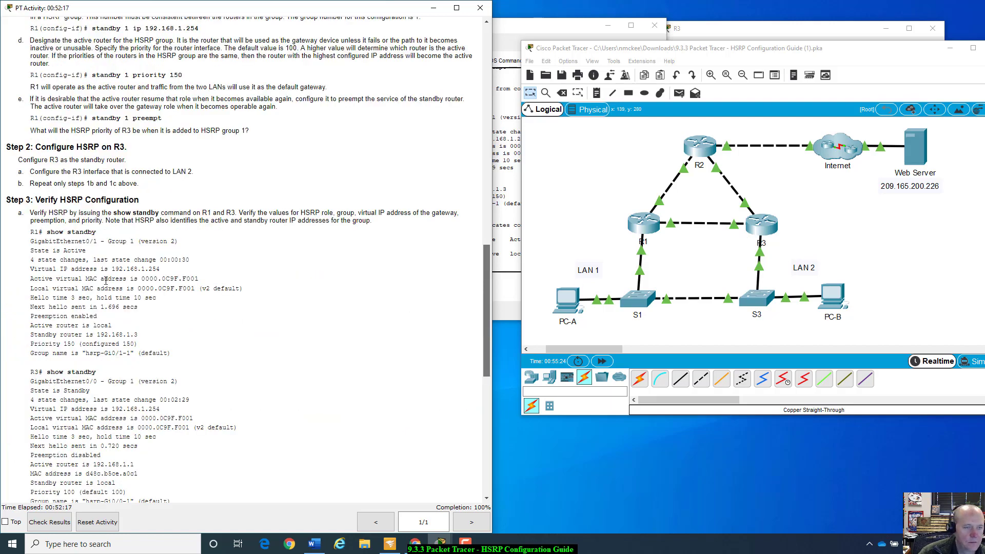
scroll(106, 281, "up", 1)
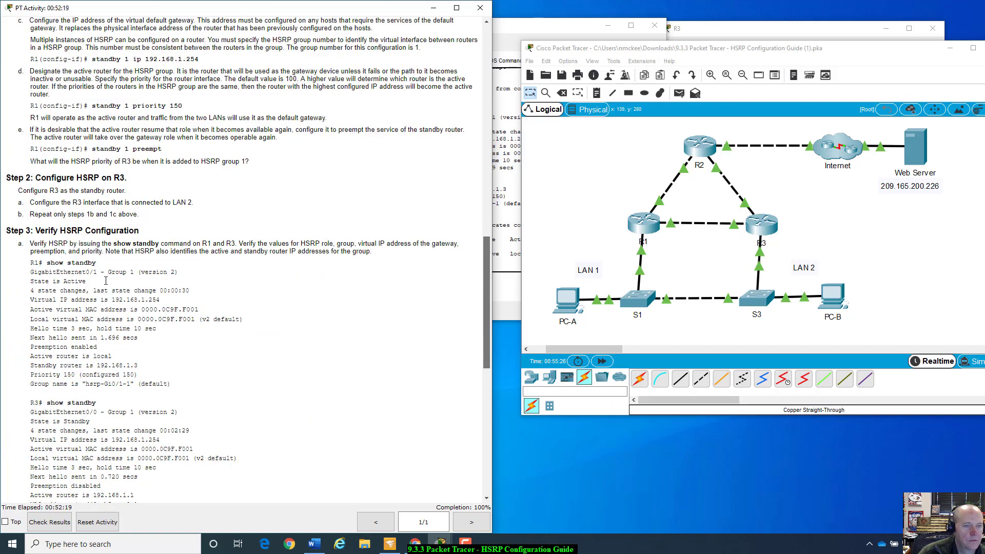
scroll(106, 281, "down", 9)
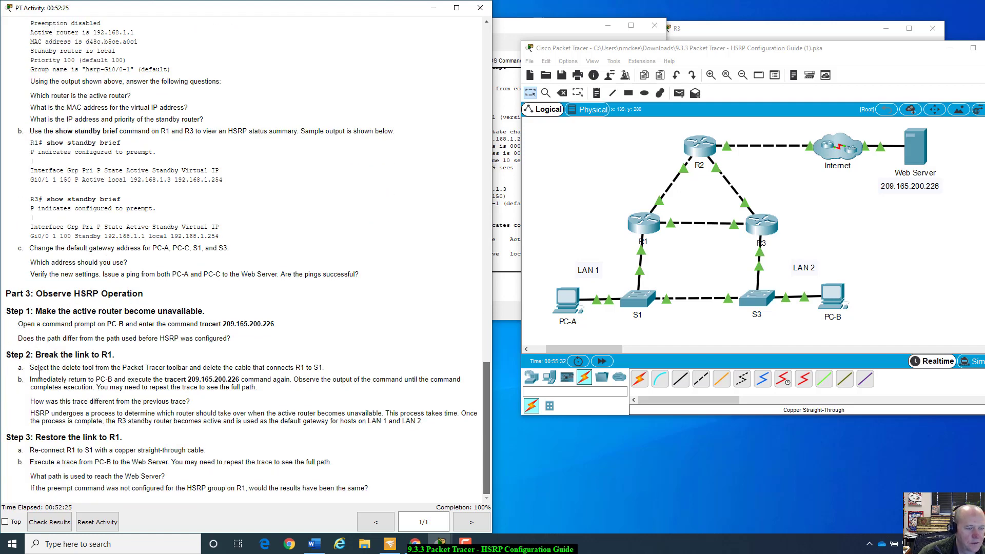
- Read the Step 2 instruction on breaking the link and delete the cable connecting R1 to S1
left_click_drag(31, 367, 331, 370)
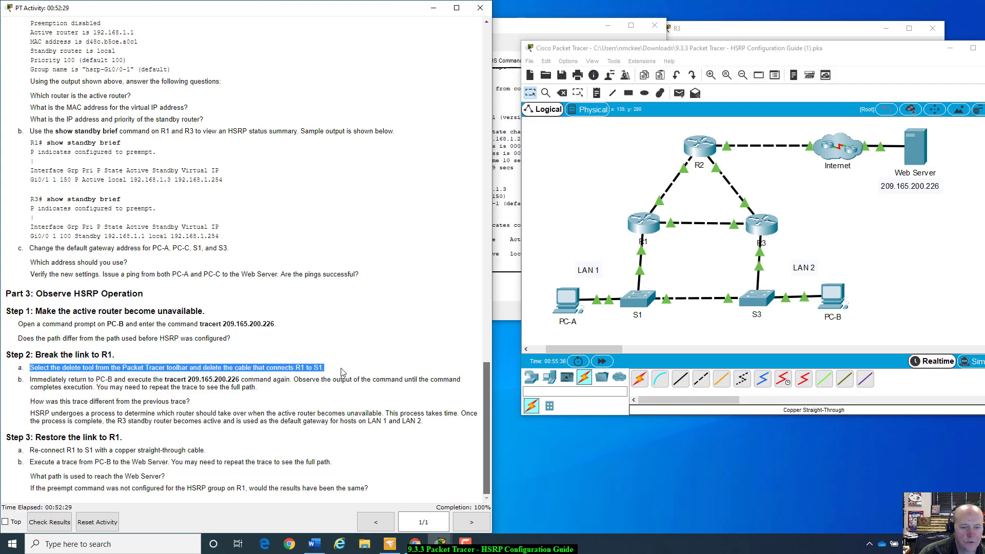
scroll(482, 334, "up", 10)
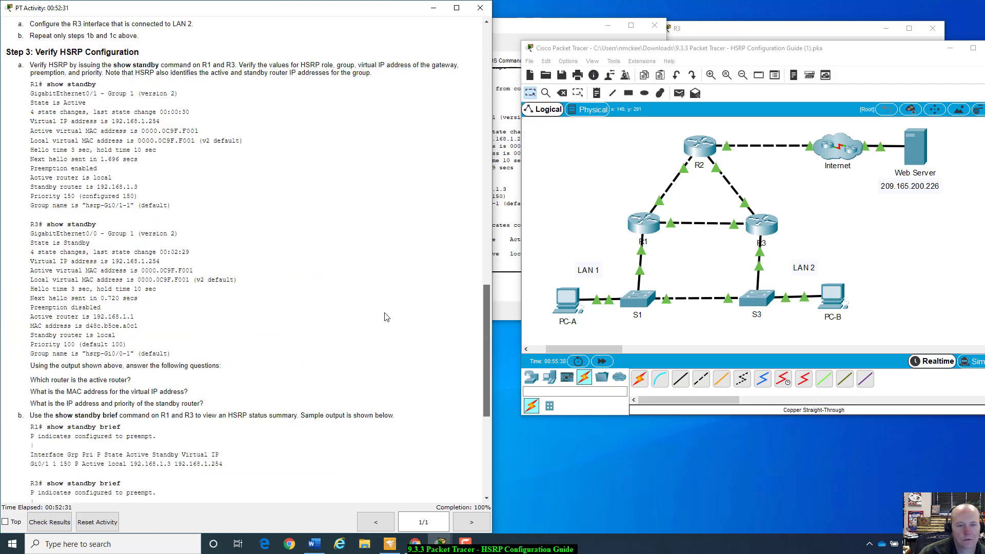
scroll(407, 322, "down", 2)
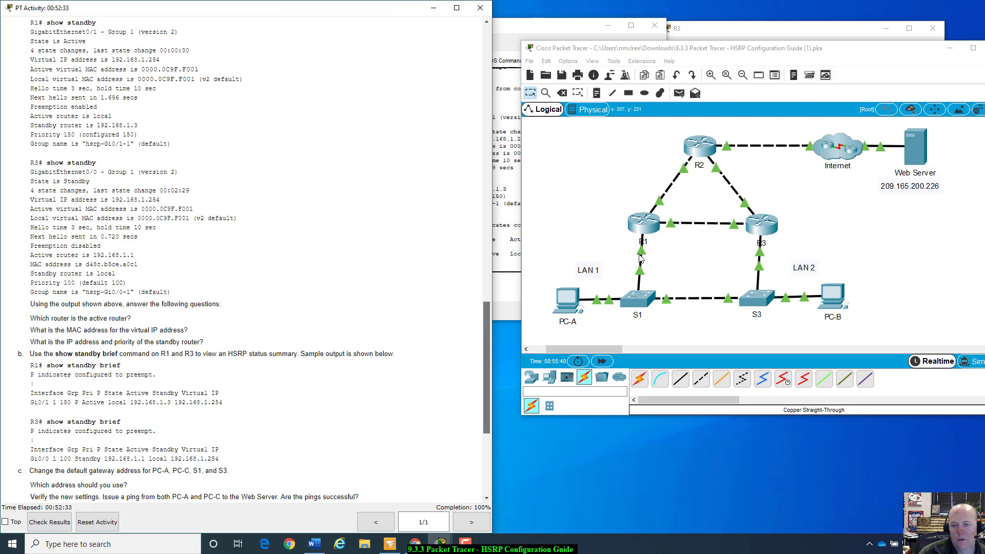
left_click(563, 93)
left_click(642, 253)
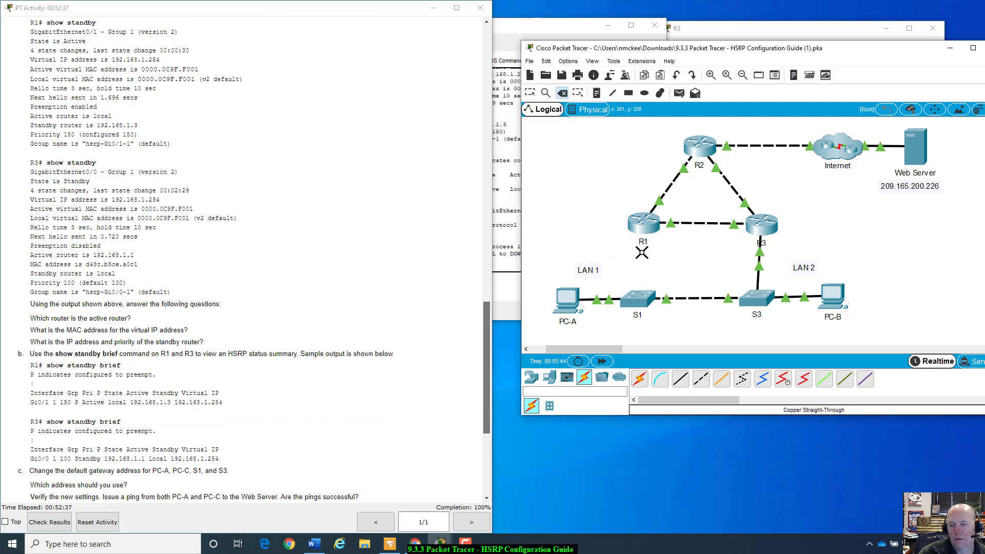
- Leave the delete tool, close R1's window and read the Step 2 instruction on repeating the trace from PC-B
key("Escape")
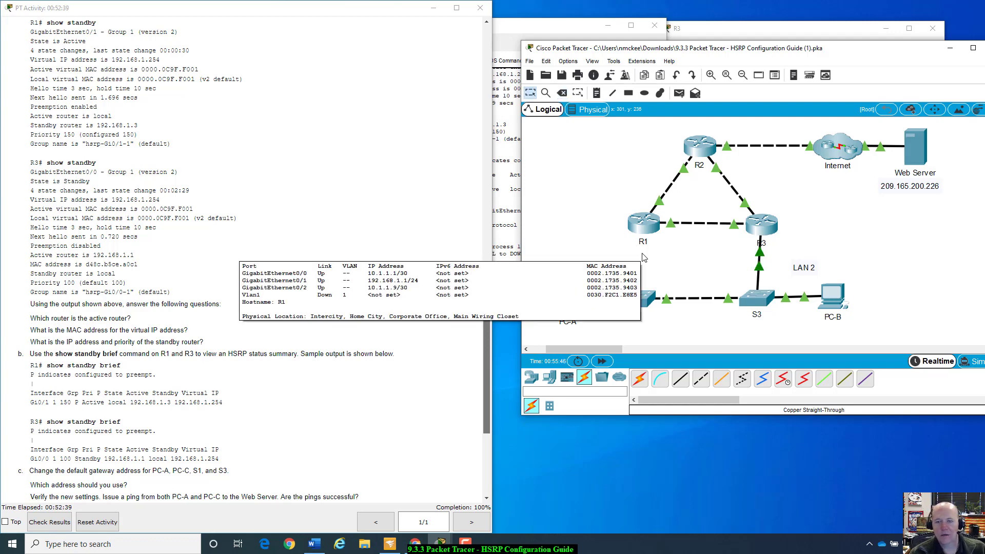
left_click(643, 226)
left_click_drag(537, 21, 556, 47)
left_click(675, 49)
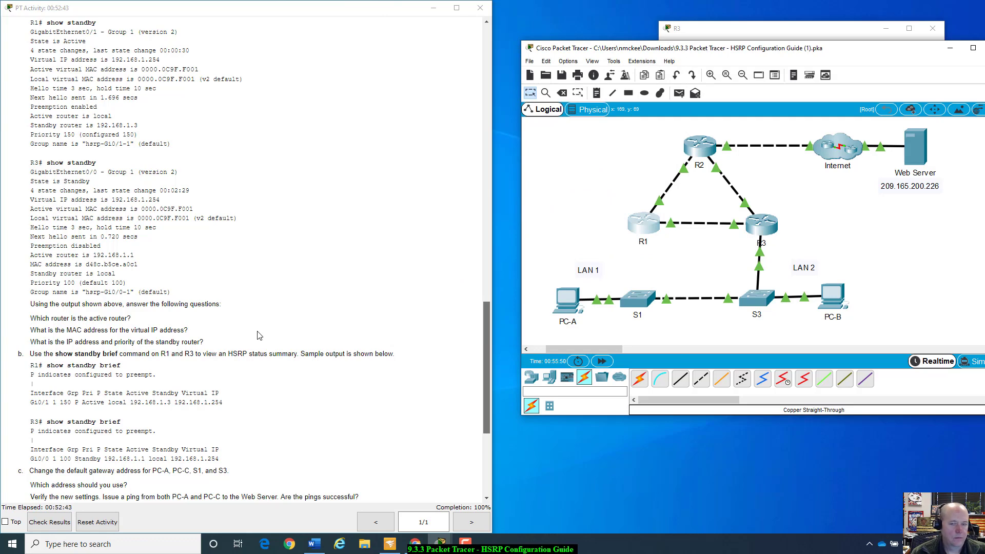
scroll(265, 294, "up", 1)
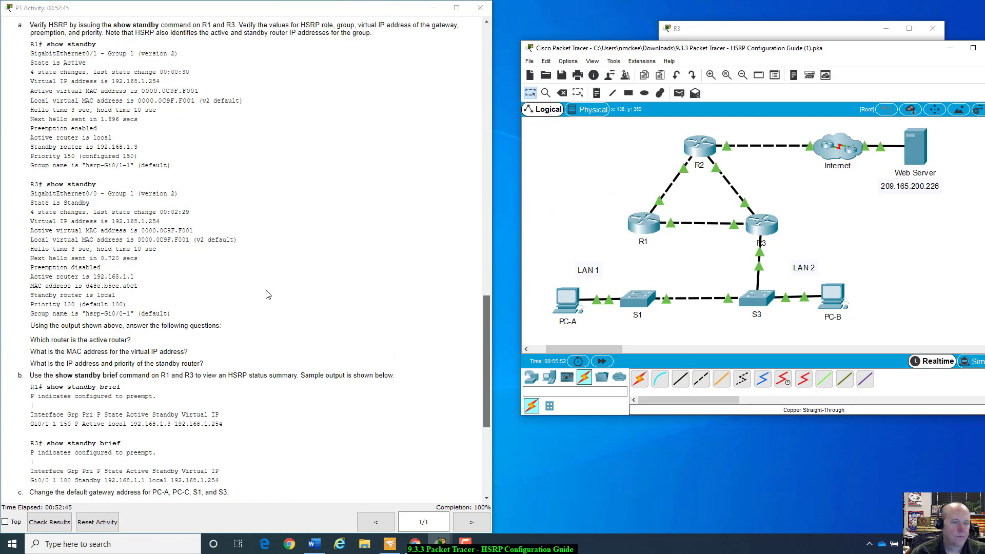
scroll(266, 295, "down", 8)
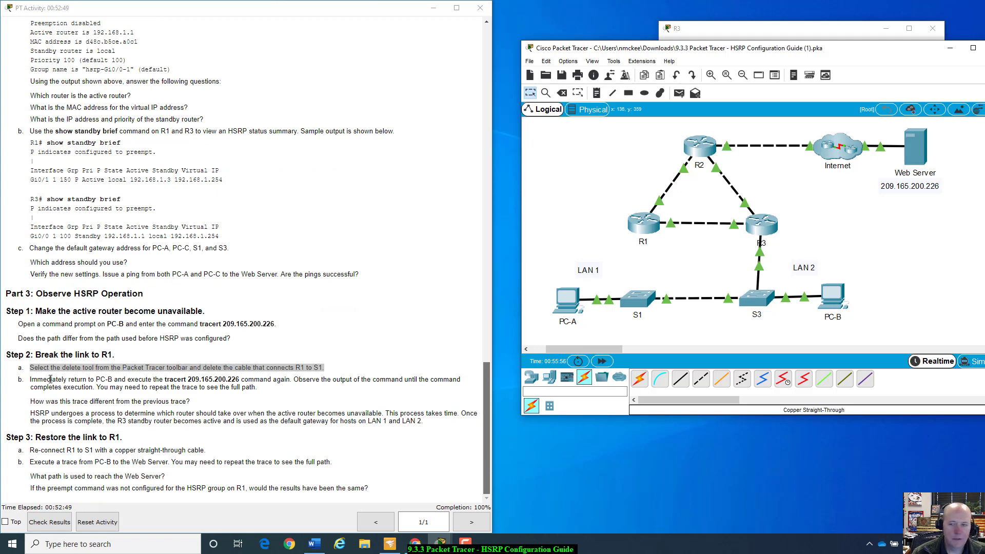
- Run tracert 209.165.200.226 again from PC-B's command prompt and reposition the PC-B window while it completes
left_click(840, 301)
scroll(775, 231, "down", 3)
left_click_drag(779, 268, 821, 269)
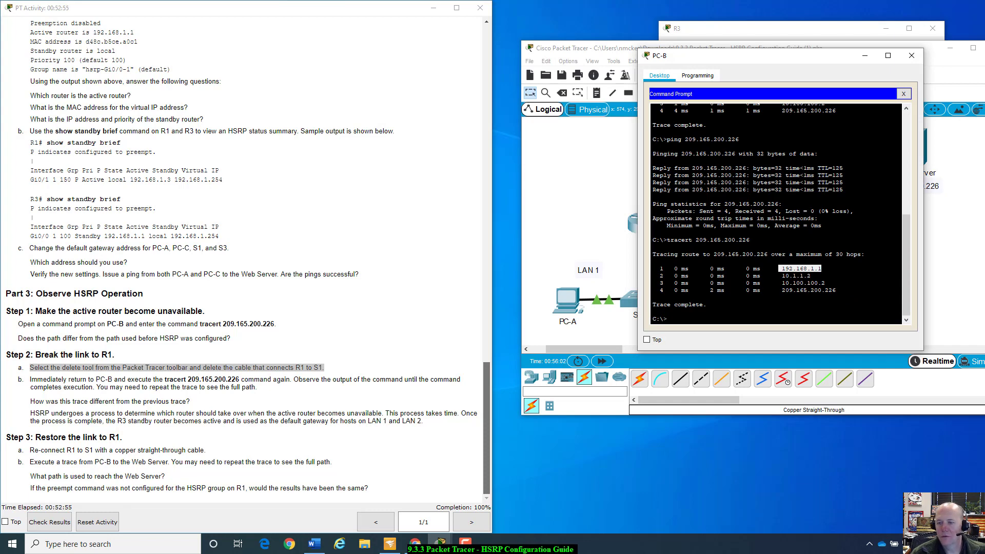
left_click(653, 311)
key("Up")
key("Return")
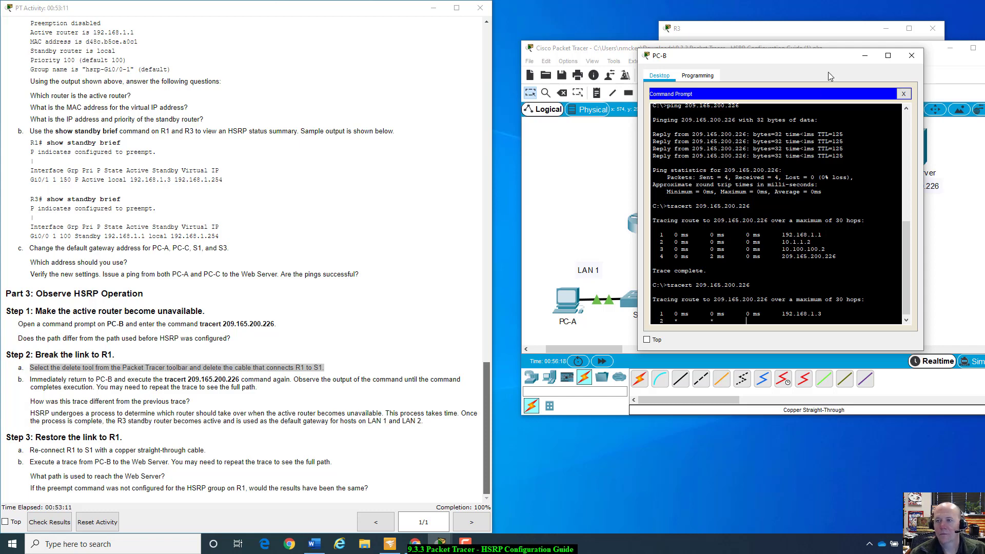
left_click_drag(835, 58, 822, 208)
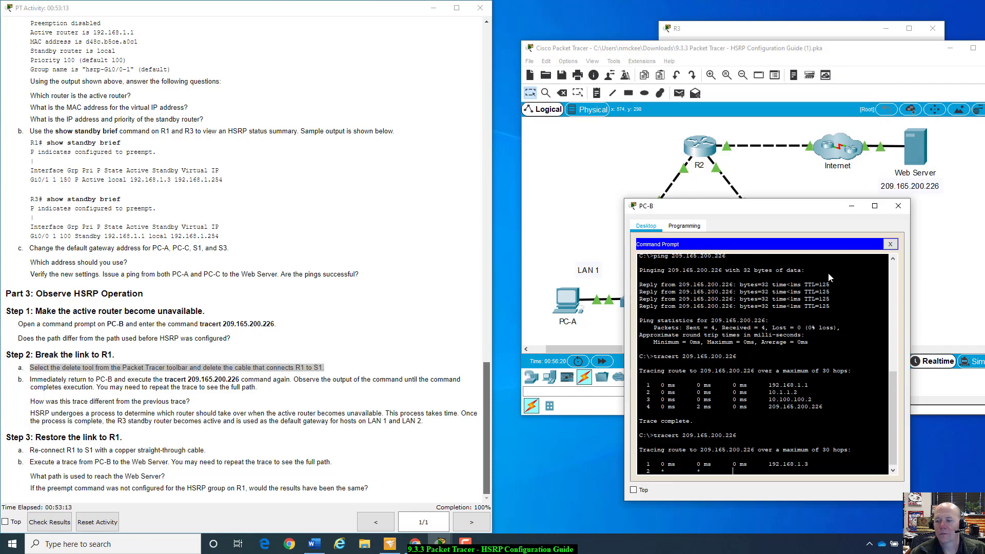
left_click_drag(828, 273, 748, 44)
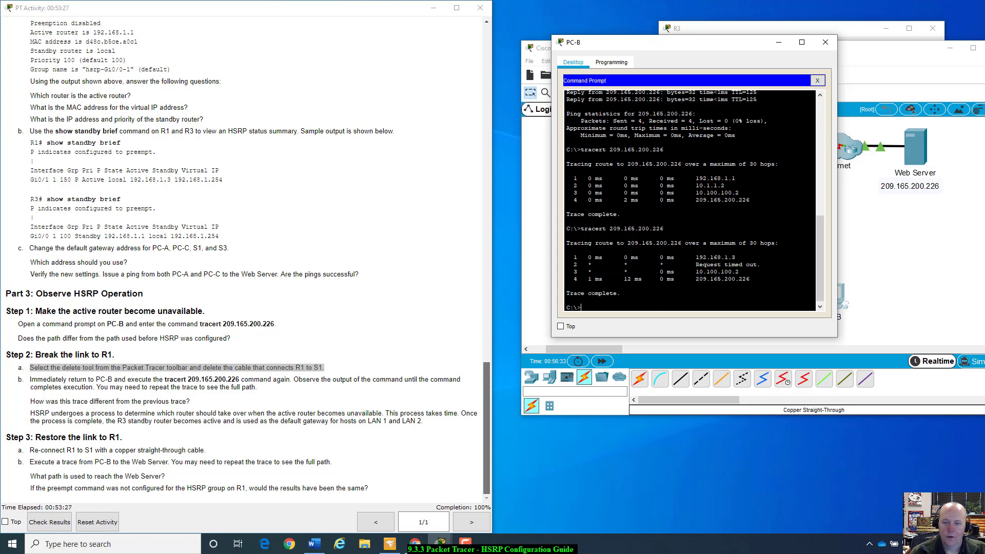
- Repeat tracert 209.165.200.226 on PC-B to get the full path, and check its hop addresses against the Step 2b instruction
key("Up")
key("Return")
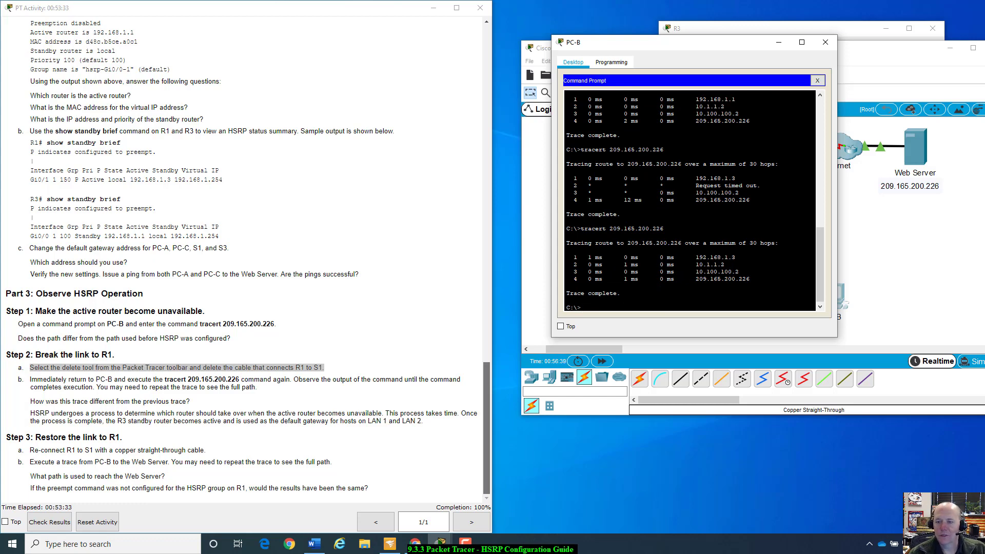
mouse_move(696, 257)
left_mouse_down()
mouse_move(567, 257)
mouse_move(736, 257)
mouse_move(725, 265)
mouse_move(751, 279)
left_mouse_up()
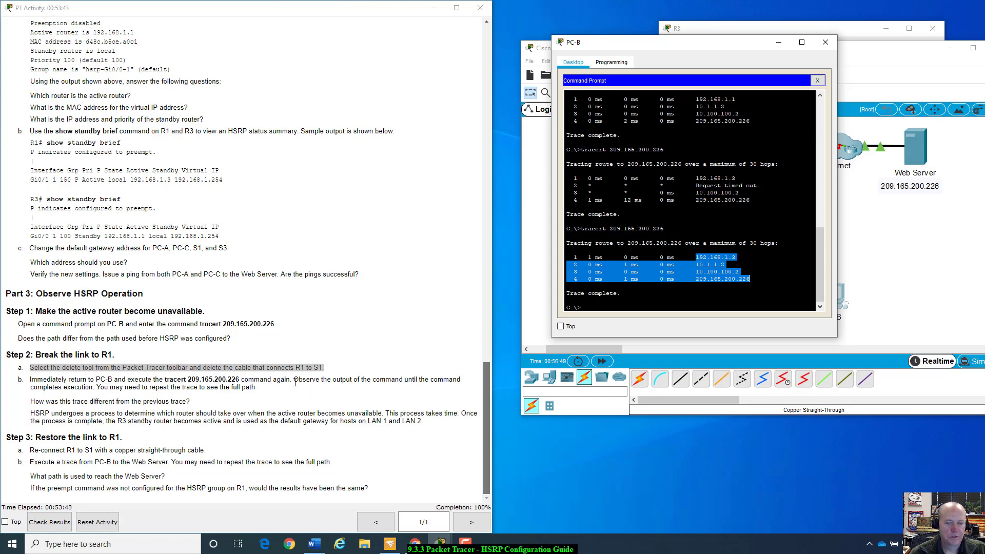
left_click_drag(295, 380, 395, 392)
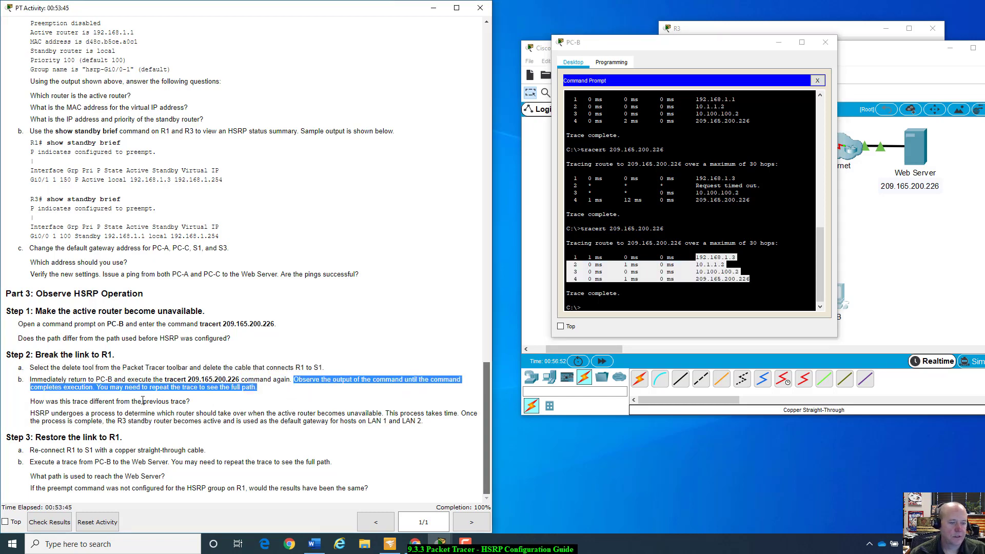
left_click(99, 388)
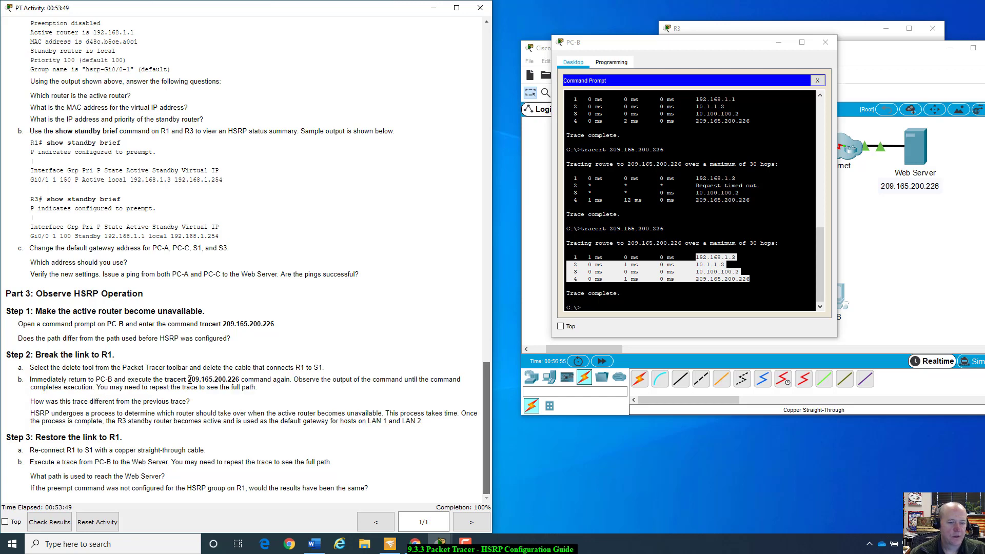
- Compare PC-B's trace from before the link break with the latest one to answer how the two traces differ
scroll(190, 380, "up", 10)
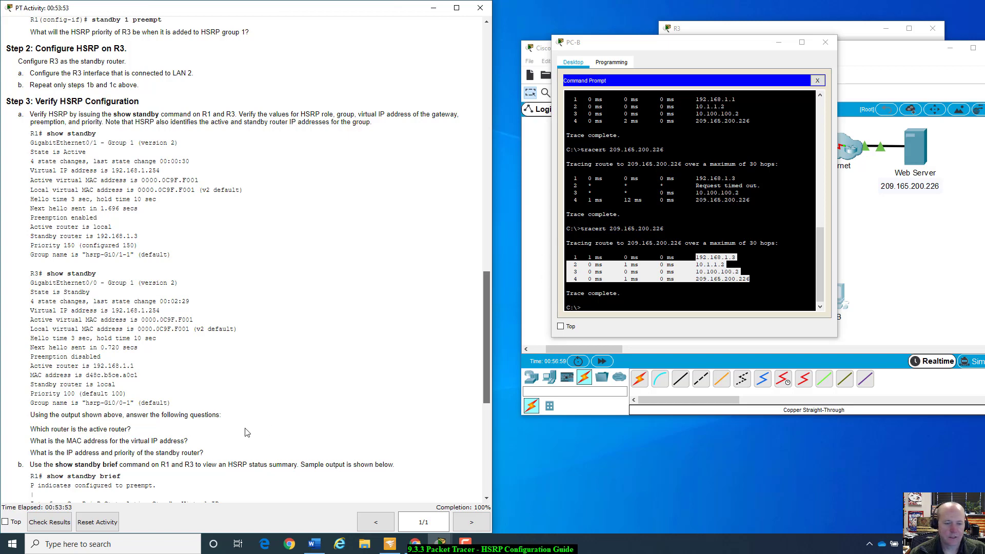
scroll(235, 435, "down", 10)
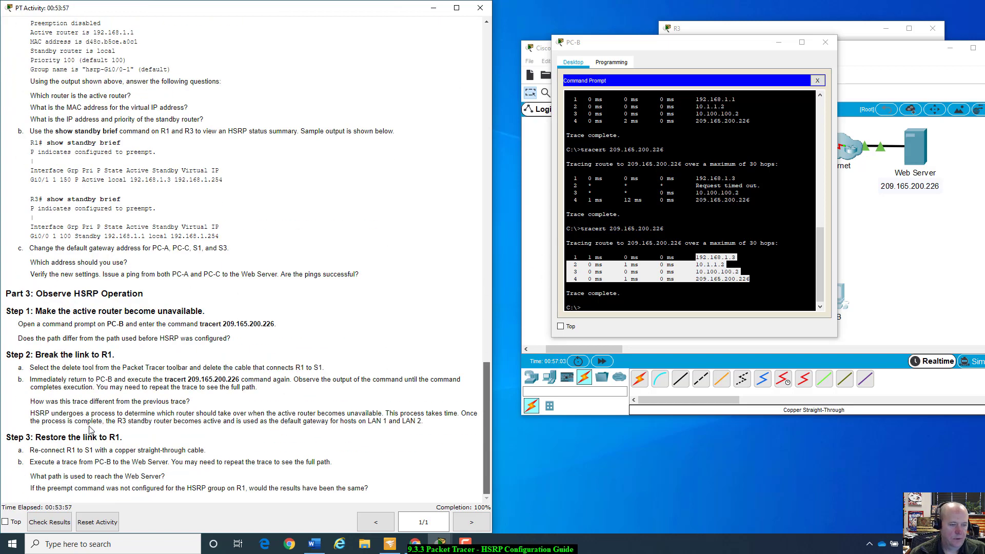
left_click_drag(34, 401, 202, 411)
scroll(691, 202, "up", 3)
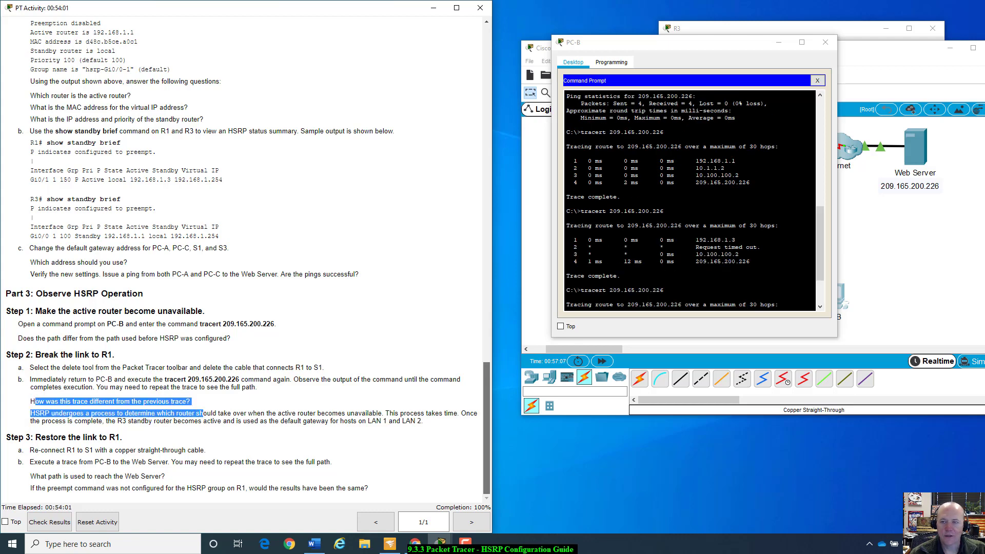
left_click_drag(570, 147, 752, 183)
scroll(691, 201, "down", 3)
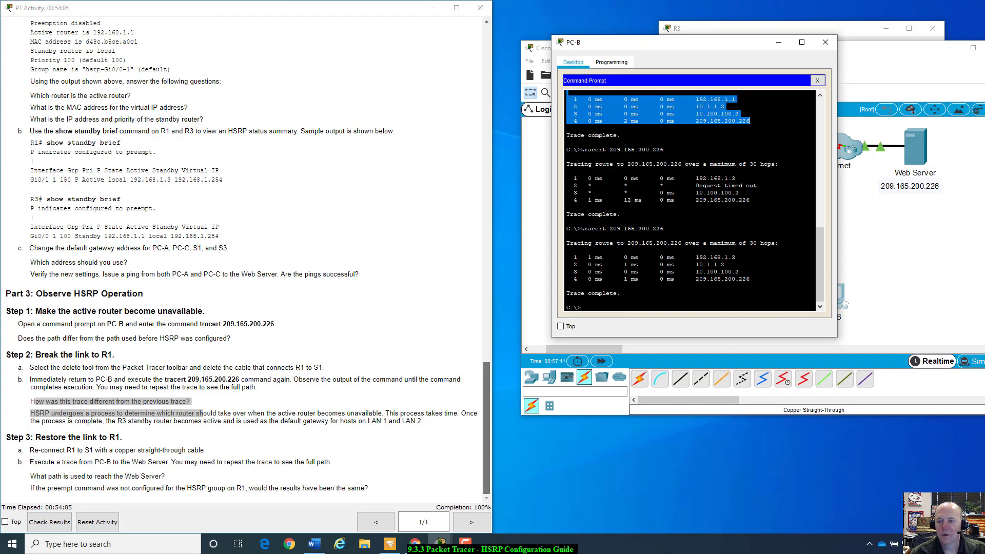
left_click_drag(567, 243, 750, 279)
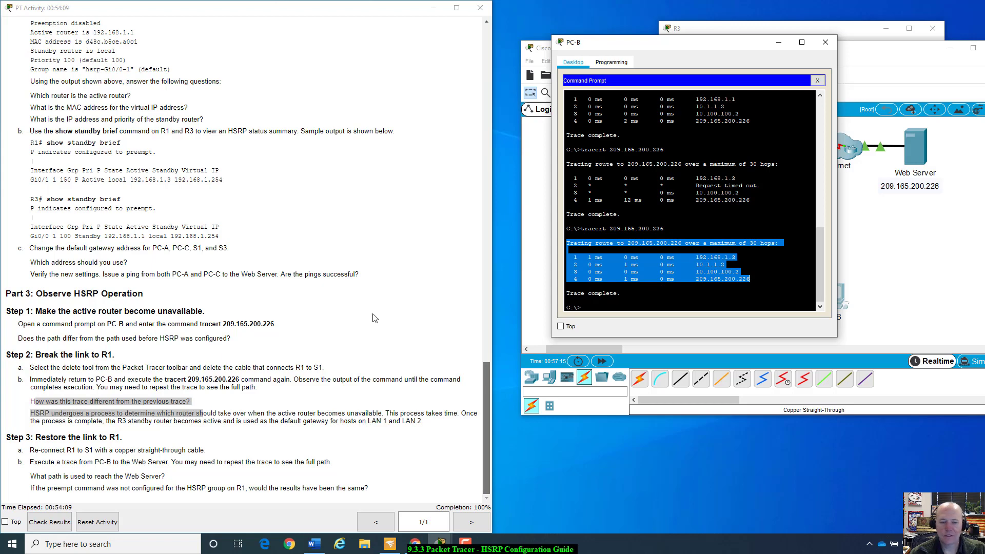
left_click(256, 407)
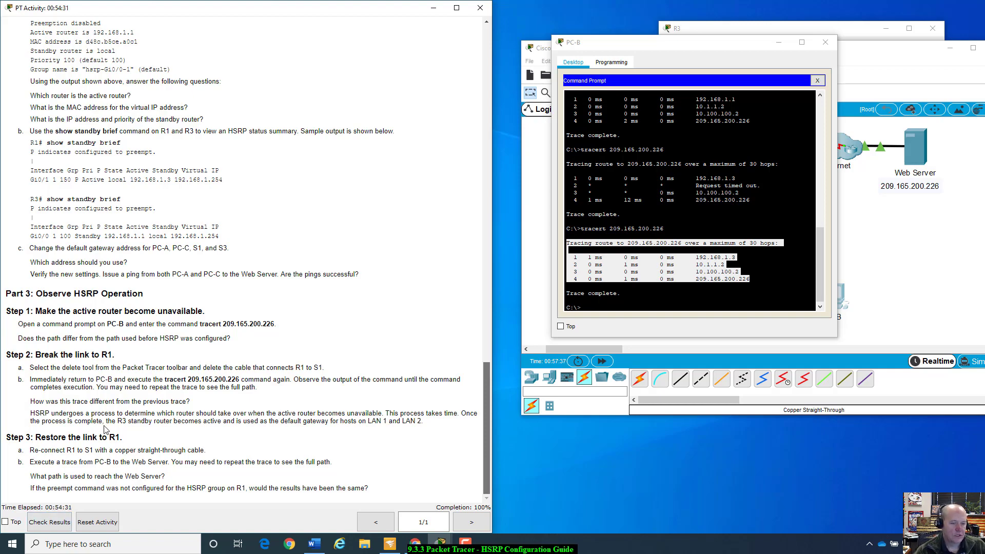
- Close PC-B's window and fit the topology window beside the activity instructions for restoring the link to R1
scroll(369, 319, "up", 15)
scroll(256, 301, "down", 11)
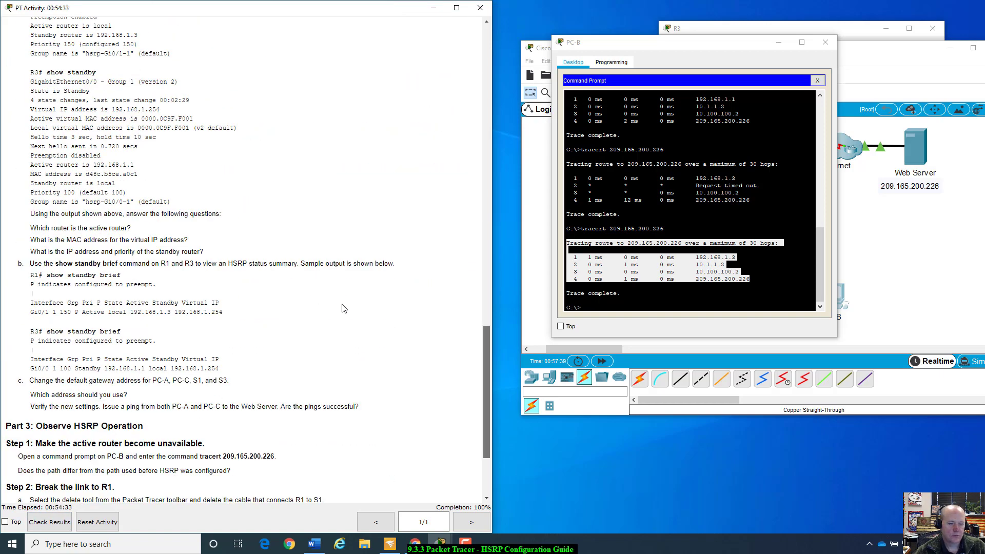
scroll(344, 308, "down", 4)
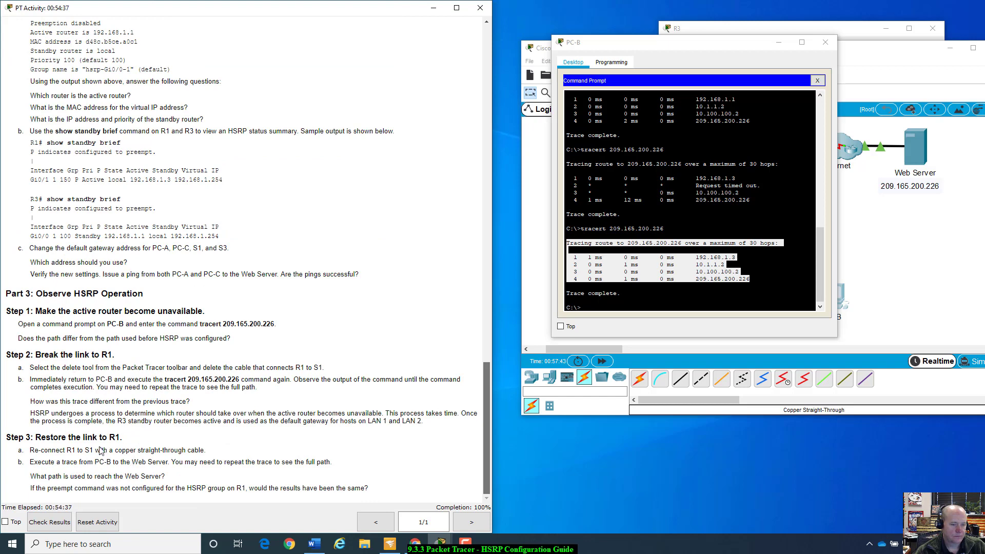
scroll(236, 445, "up", 14)
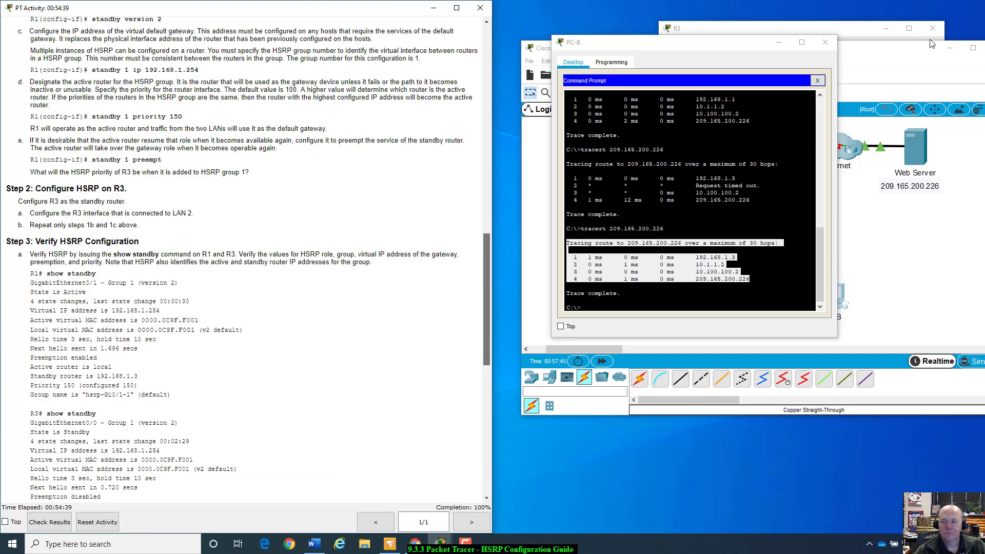
left_click(826, 43)
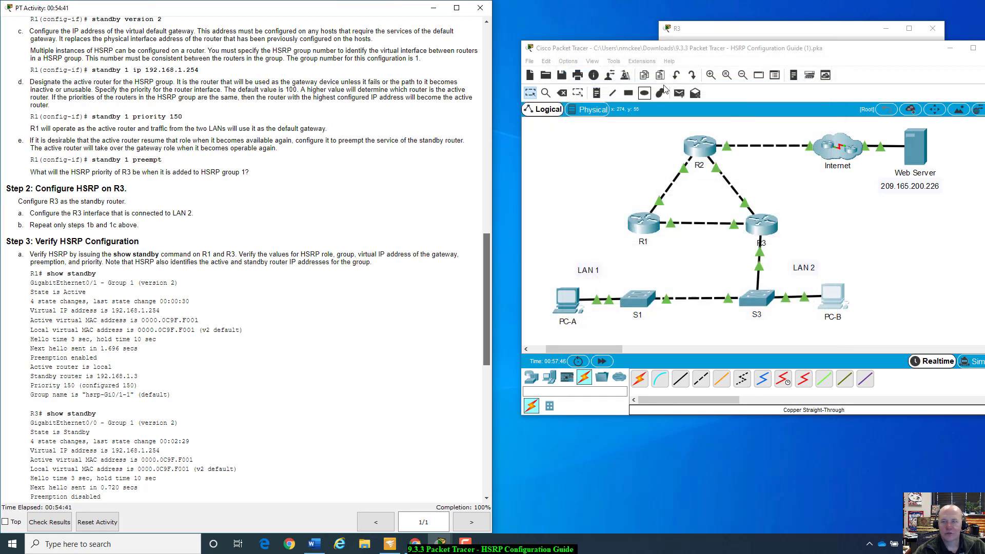
left_click(707, 67)
key("super+Right")
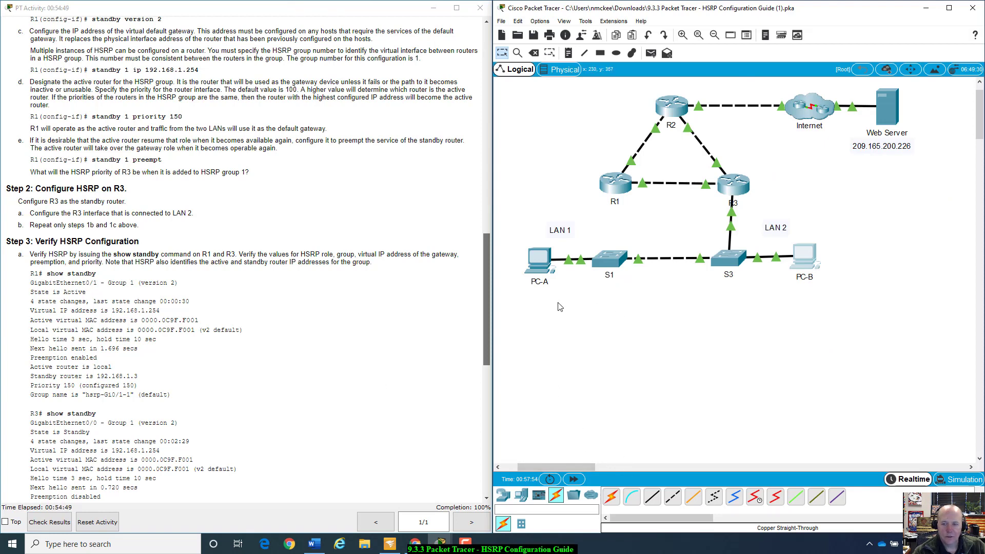
- Choose a copper straight-through cable, check the addressing table, and start the cable at R1's GigabitEthernet0/1 port
left_click(653, 497)
left_click_drag(485, 275, 489, 35)
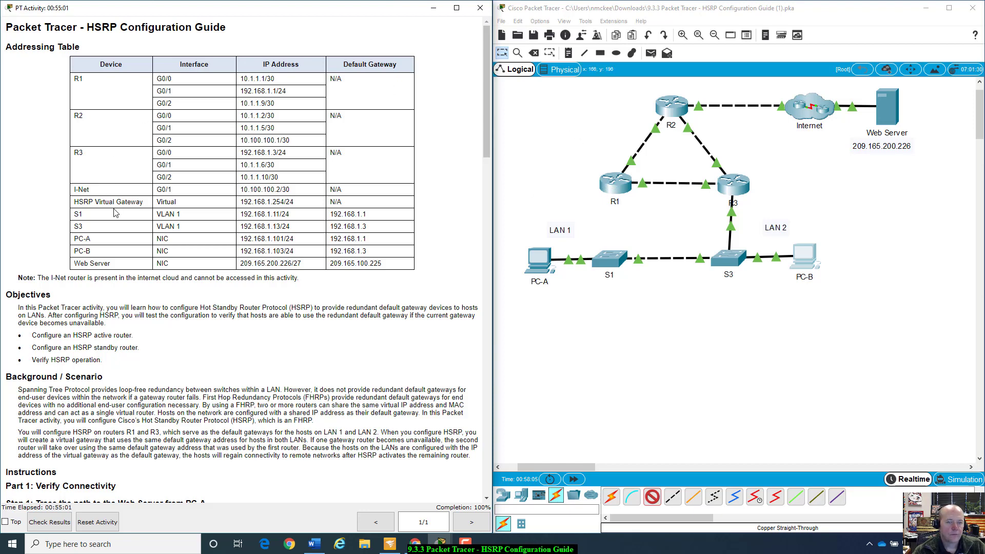
scroll(368, 315, "down", 12)
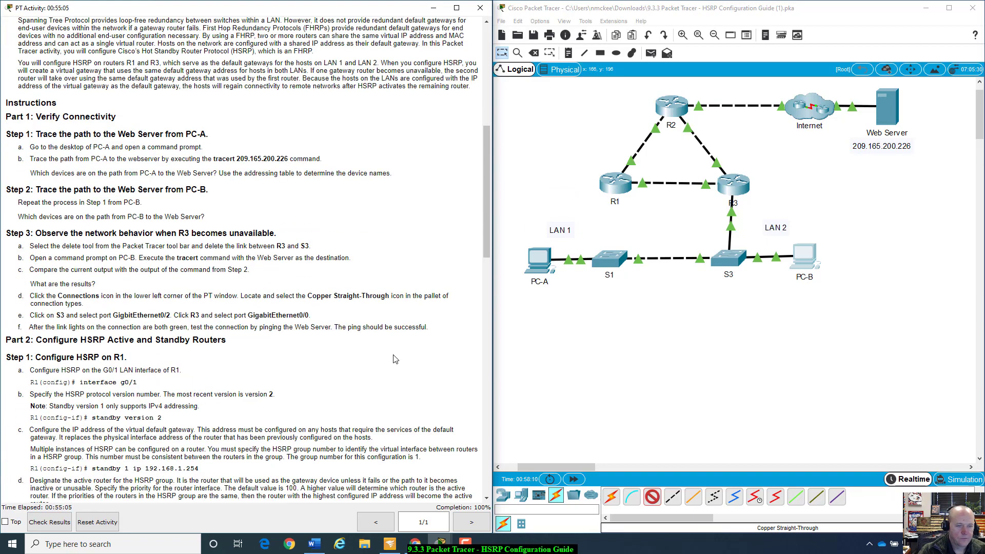
left_click(616, 181)
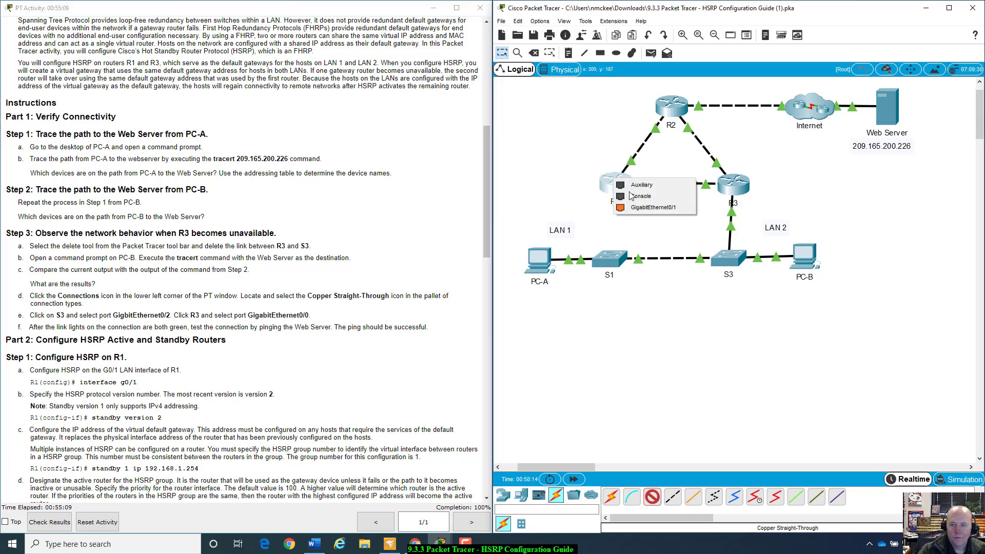
left_click(636, 197)
- Attach the cable from R1 to S1's GigabitEthernet0/2 port and fast-forward the network time
left_click(614, 261)
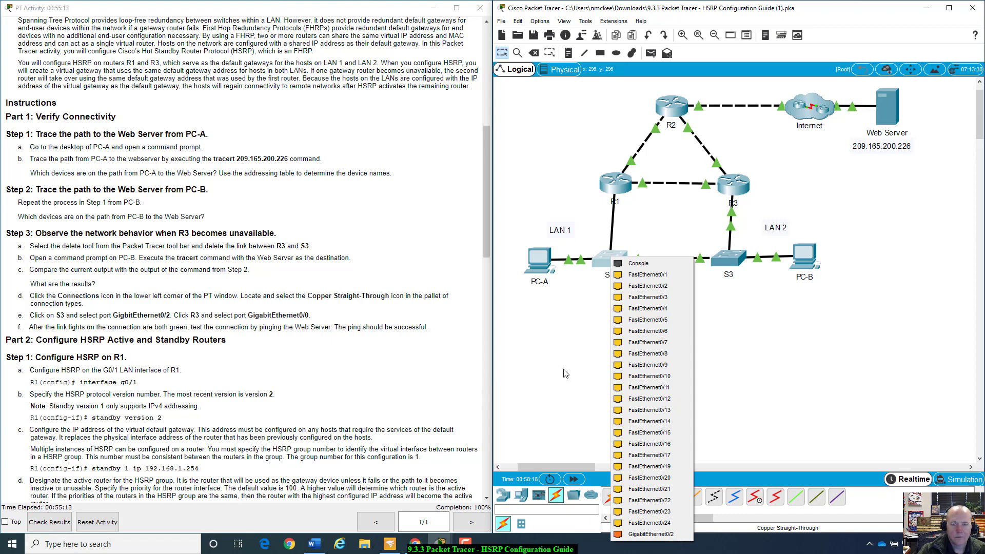
left_click(565, 331)
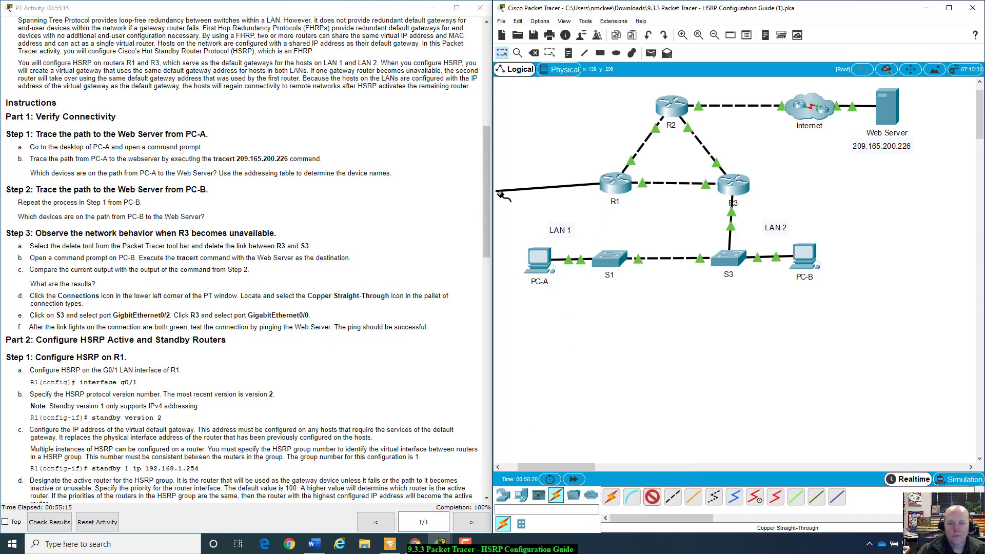
left_click_drag(488, 185, 496, 66)
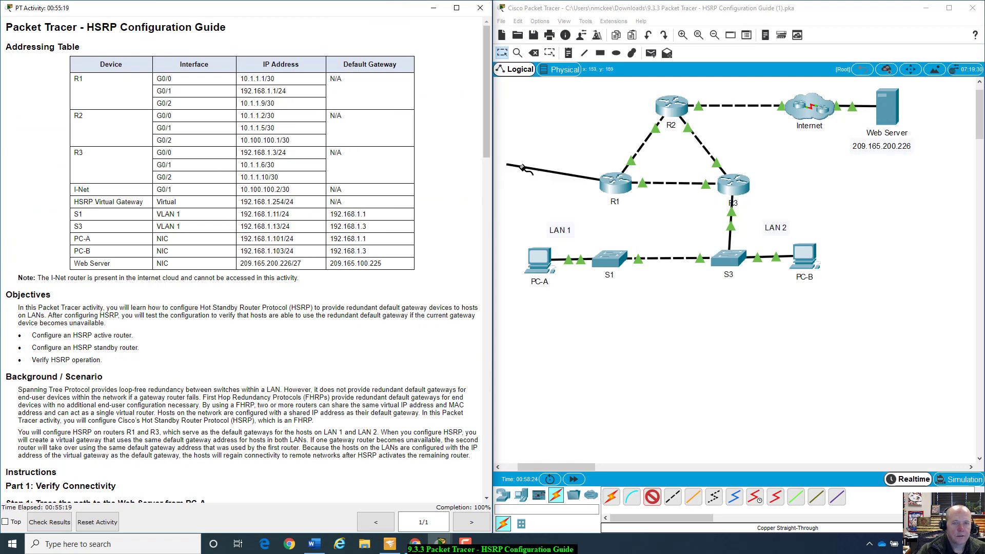
left_click(615, 263)
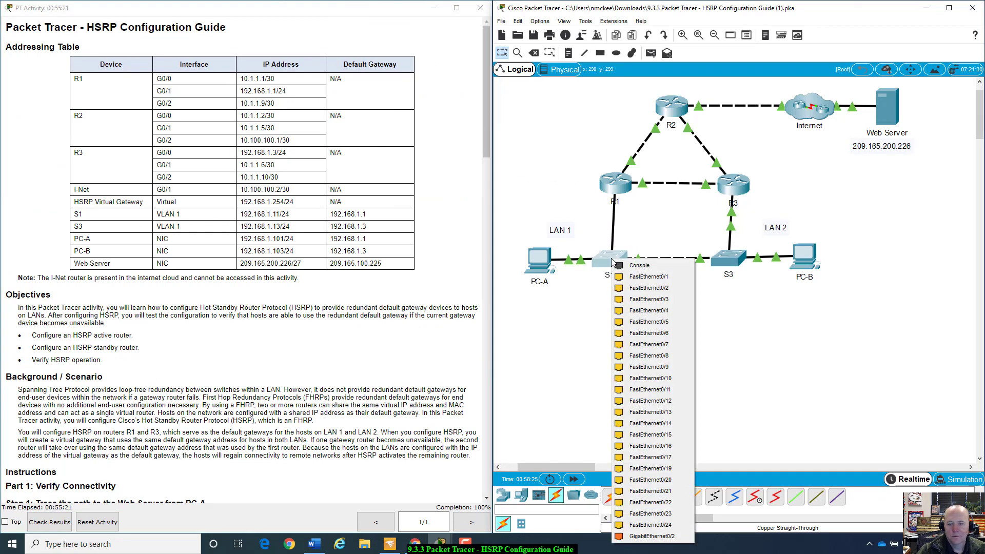
left_click(678, 536)
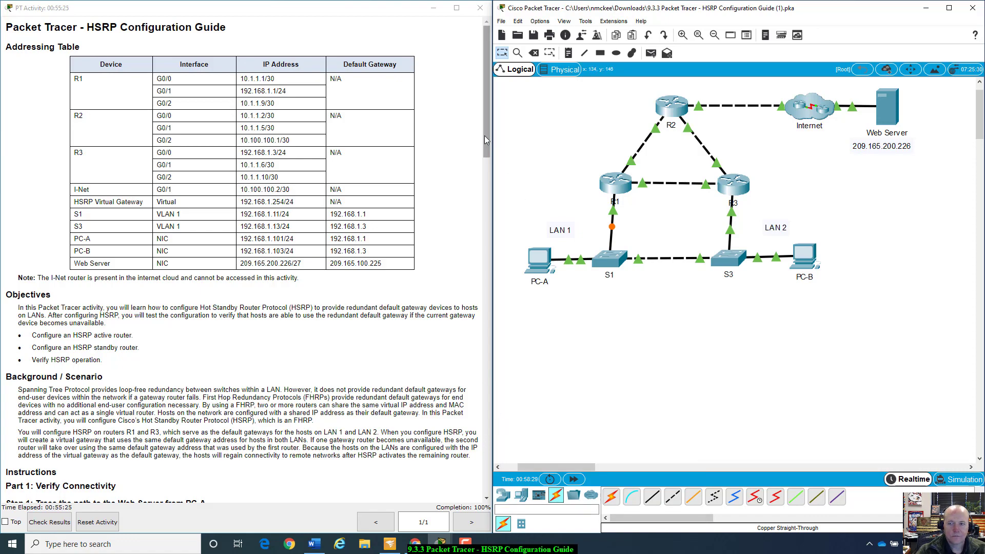
left_click_drag(485, 135, 478, 280)
left_click(571, 478)
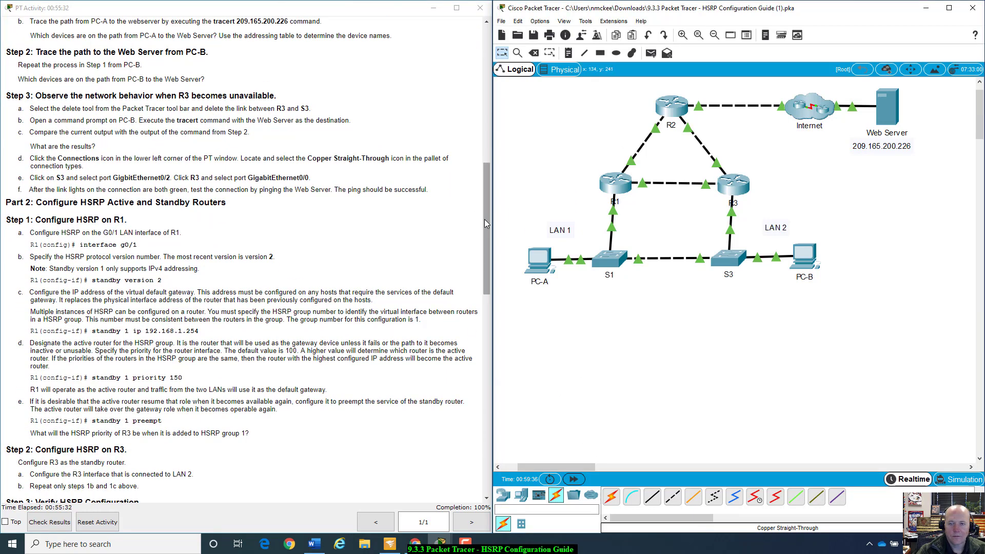
- Review the activity instructions through Part 3, Step 3 for the task that follows restoring the link to R1
left_click_drag(484, 219, 481, 228)
scroll(133, 346, "down", 2)
scroll(132, 346, "up", 6)
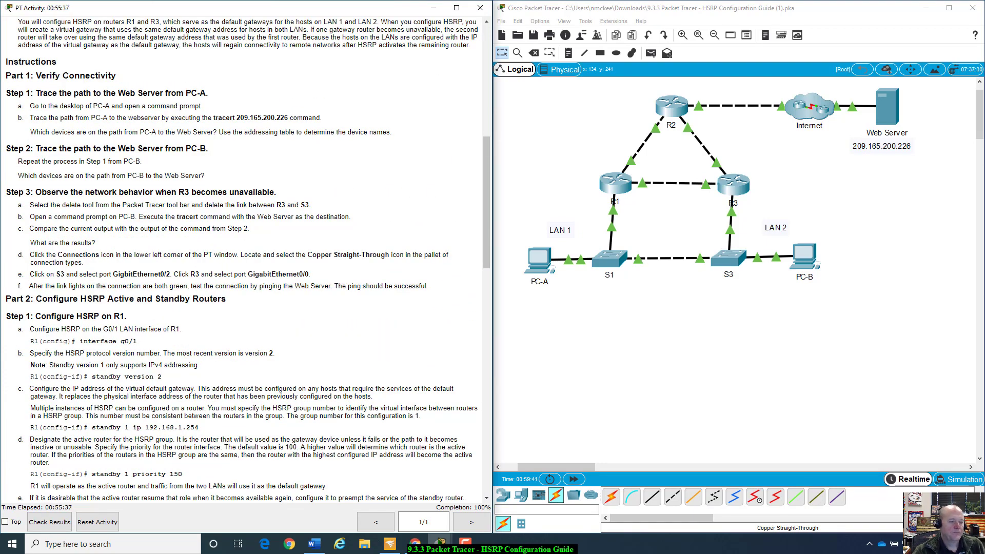
scroll(138, 345, "up", 14)
scroll(139, 345, "down", 14)
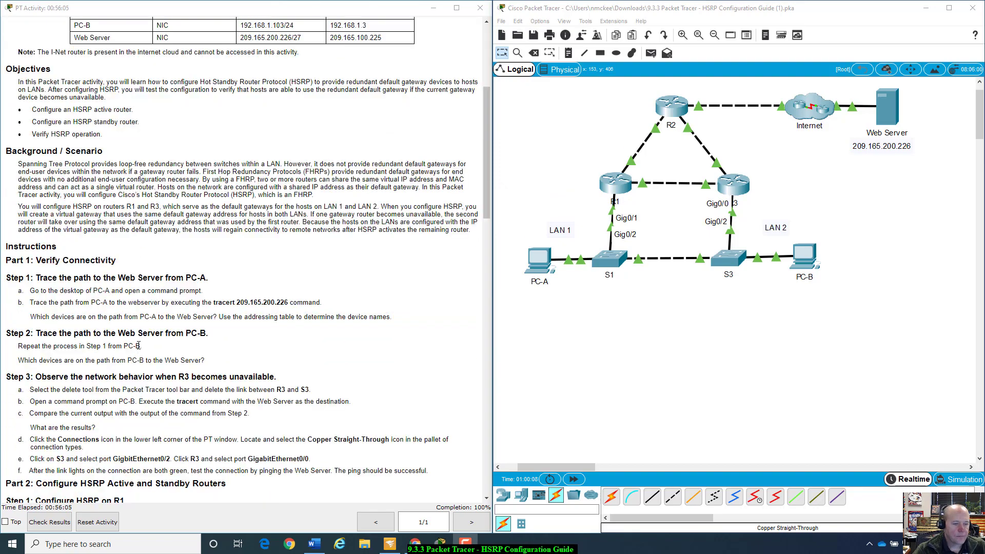
scroll(138, 346, "down", 14)
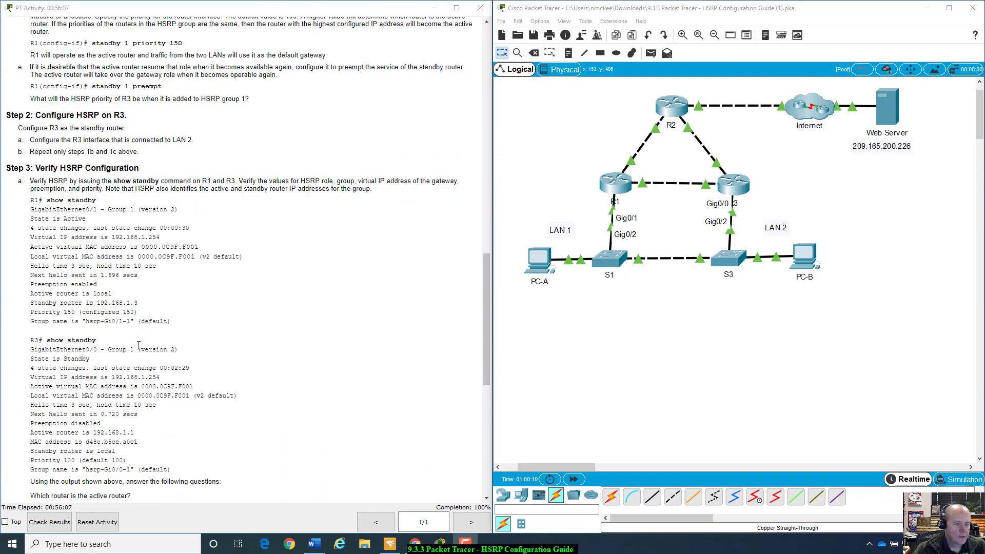
scroll(139, 345, "down", 10)
scroll(138, 346, "down", 2)
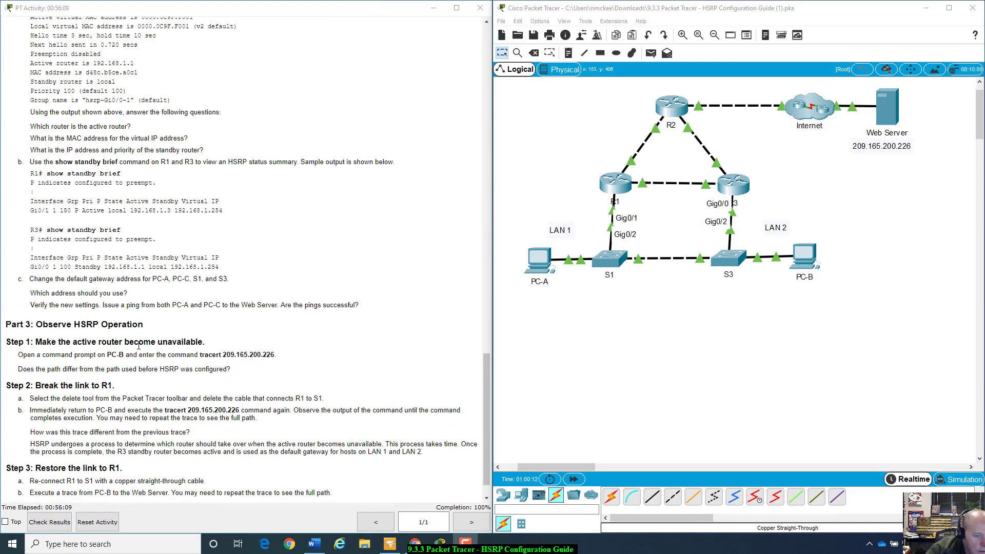
scroll(138, 346, "down", 1)
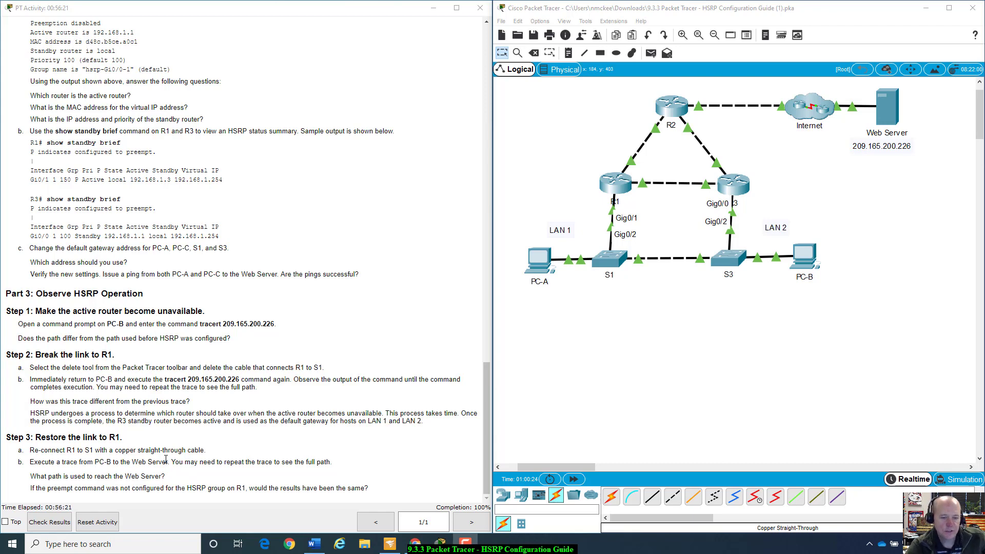
- Open PC-B's Command Prompt with its window over the topology and run tracert 209.165.200.226 again
left_click(809, 255)
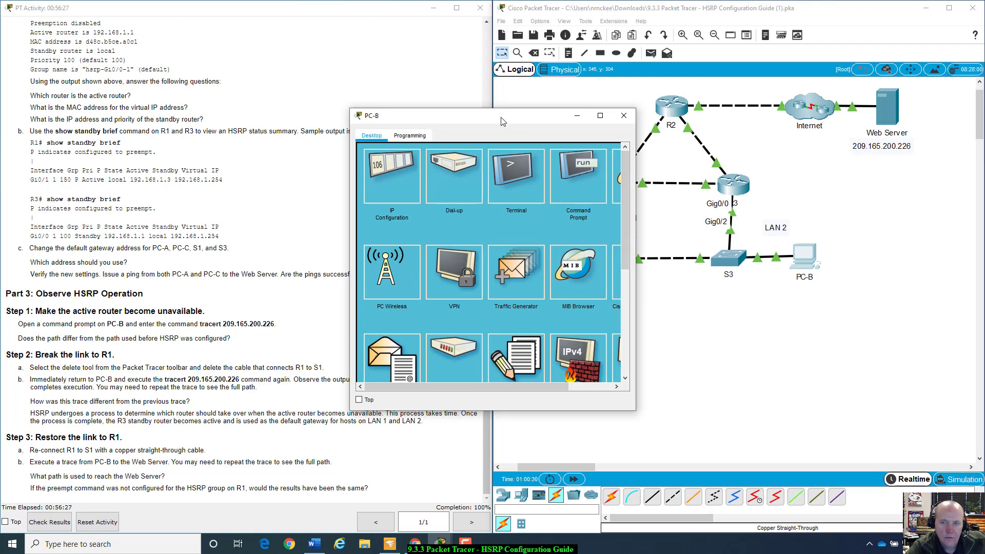
left_click_drag(530, 116, 757, 107)
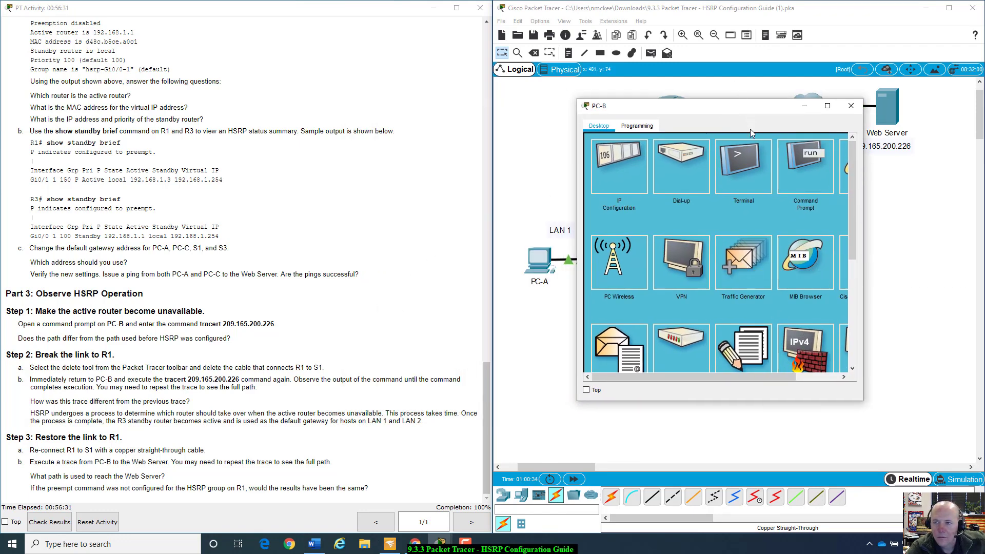
left_click_drag(757, 116, 771, 339)
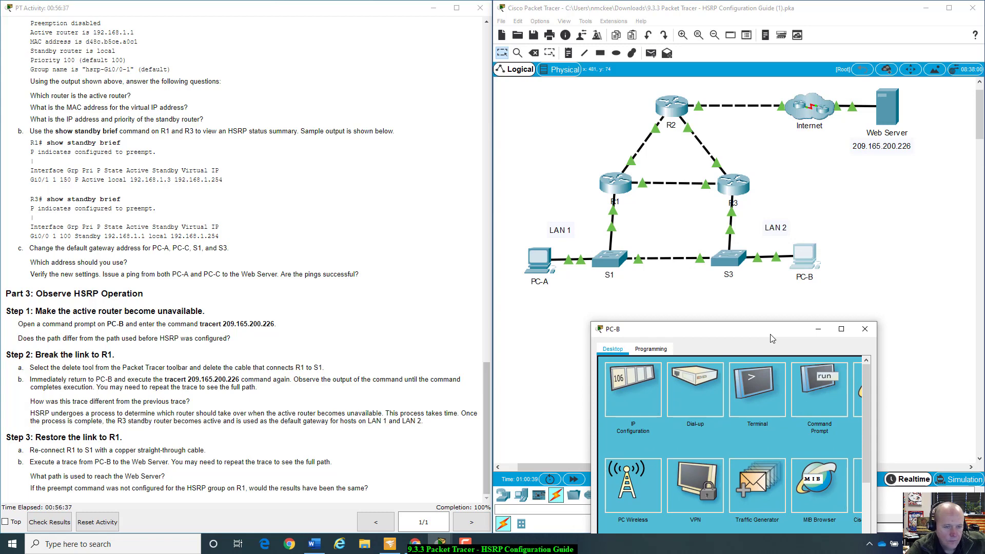
left_click_drag(773, 339, 797, 131)
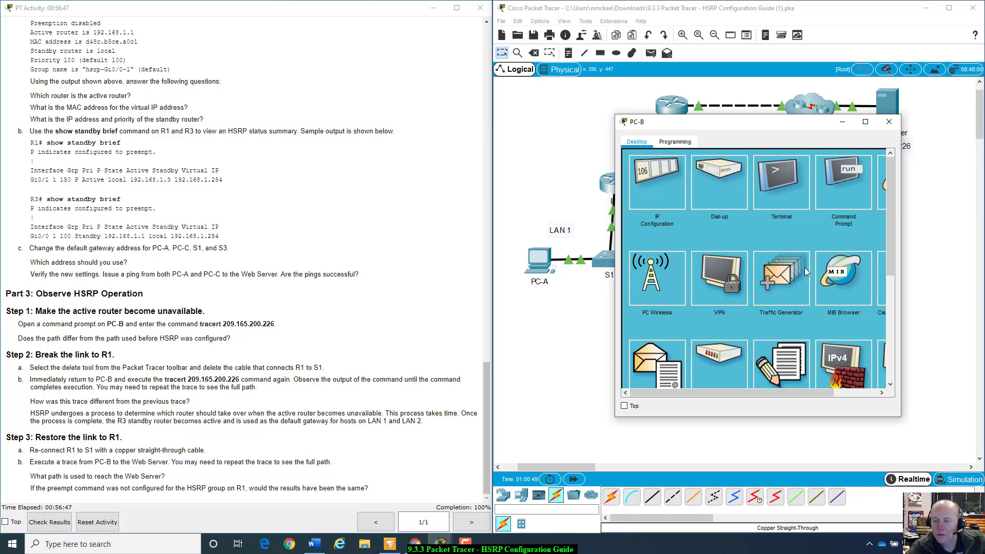
left_click(848, 174)
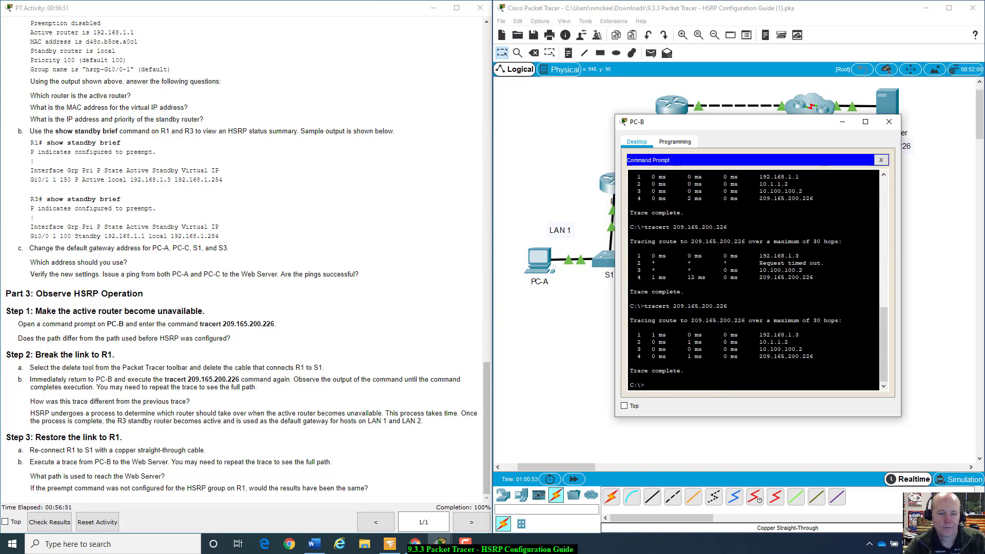
key("Up")
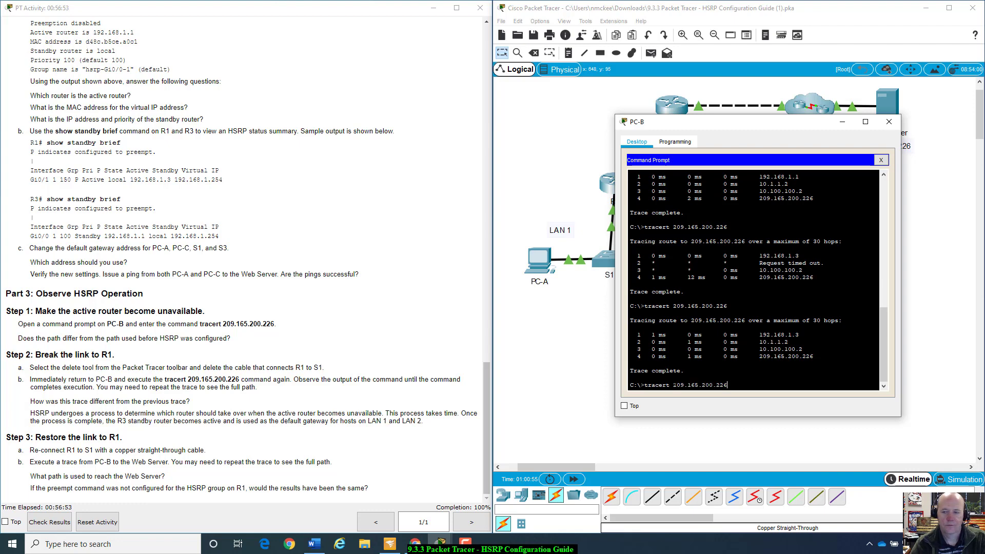
key("Return")
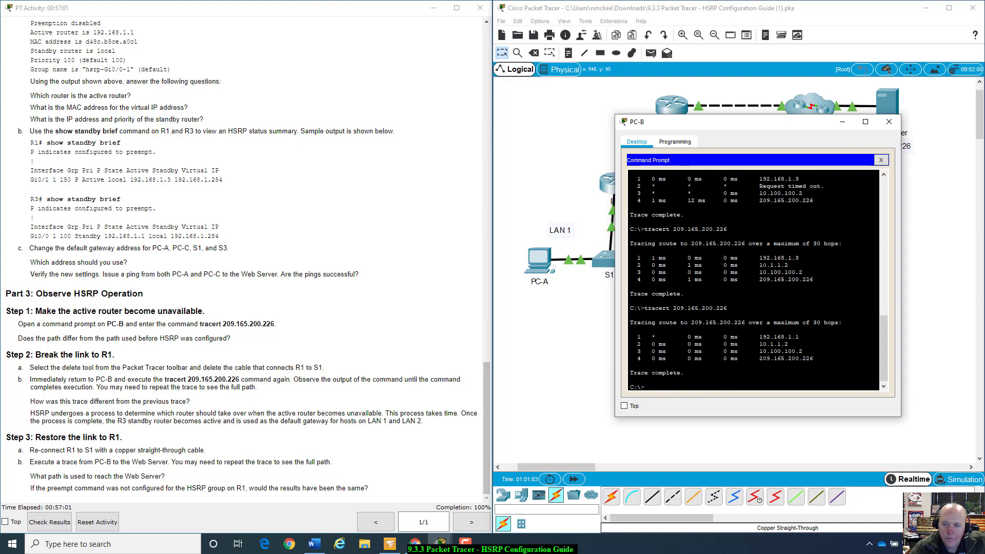
- Compare the hops of PC-B's last two traces with the topology to answer which path is used to reach the Web Server
mouse_move(760, 258)
left_mouse_down()
mouse_move(796, 258)
mouse_move(814, 279)
left_mouse_up()
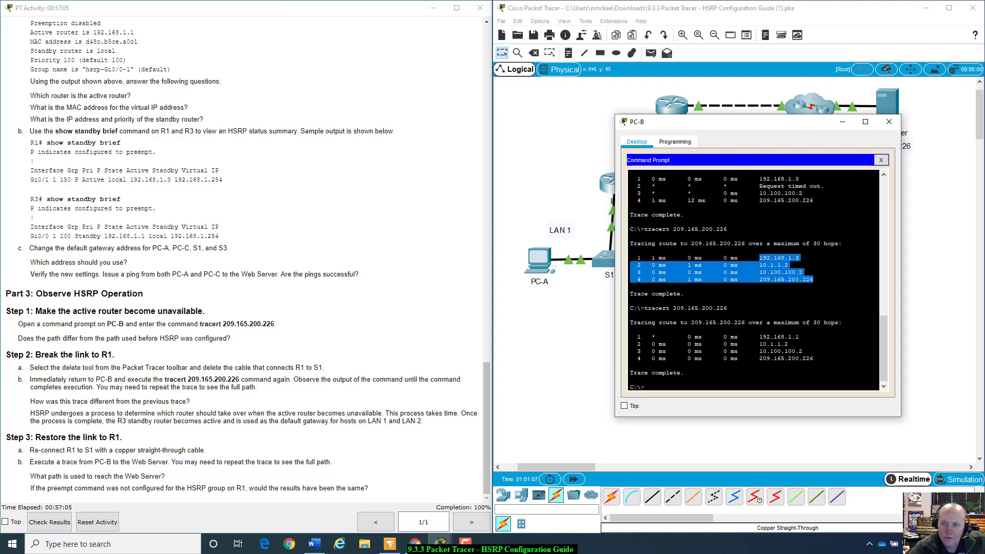
left_click_drag(764, 128, 803, 171)
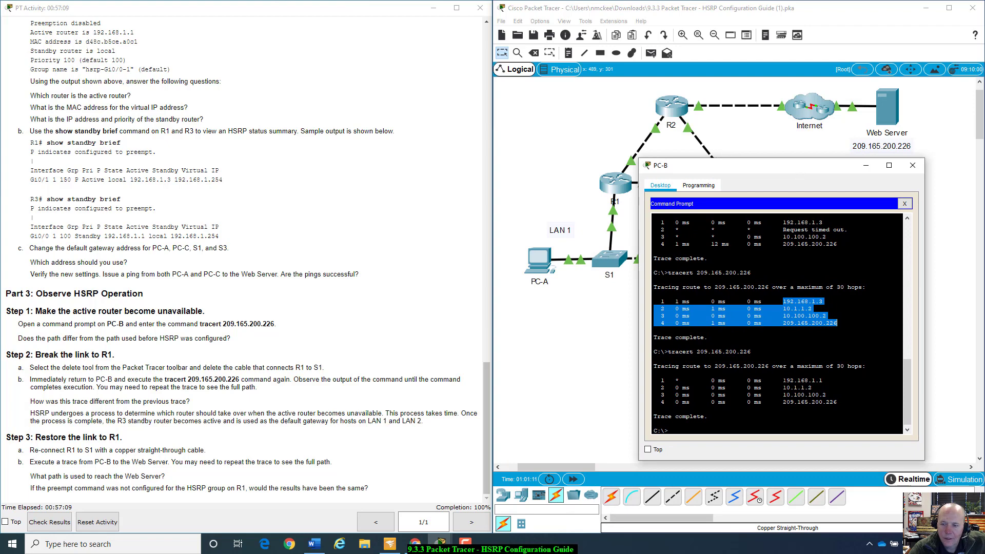
left_click_drag(784, 380, 827, 395)
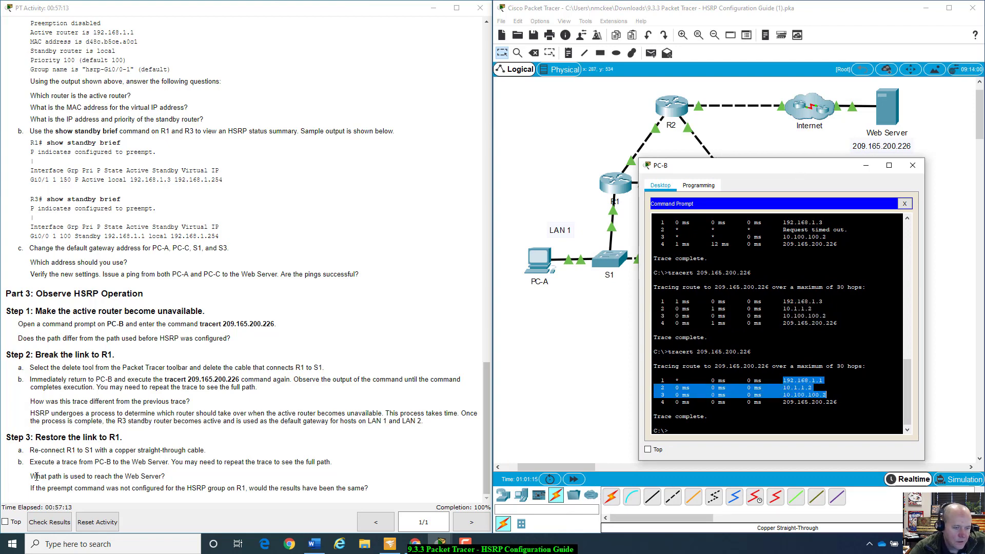
left_click_drag(32, 478, 180, 478)
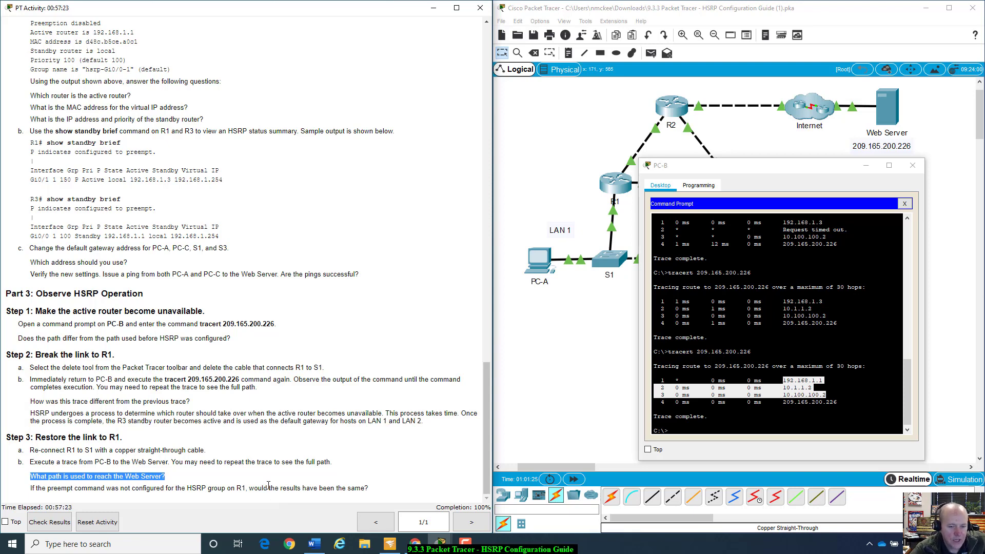
left_click_drag(268, 487, 114, 381)
left_click(141, 442)
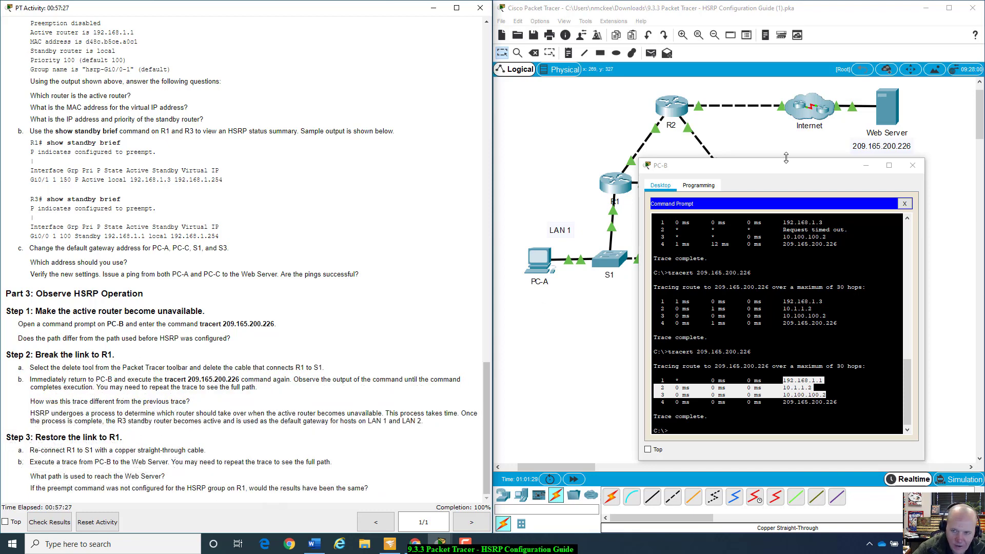
left_click(786, 157)
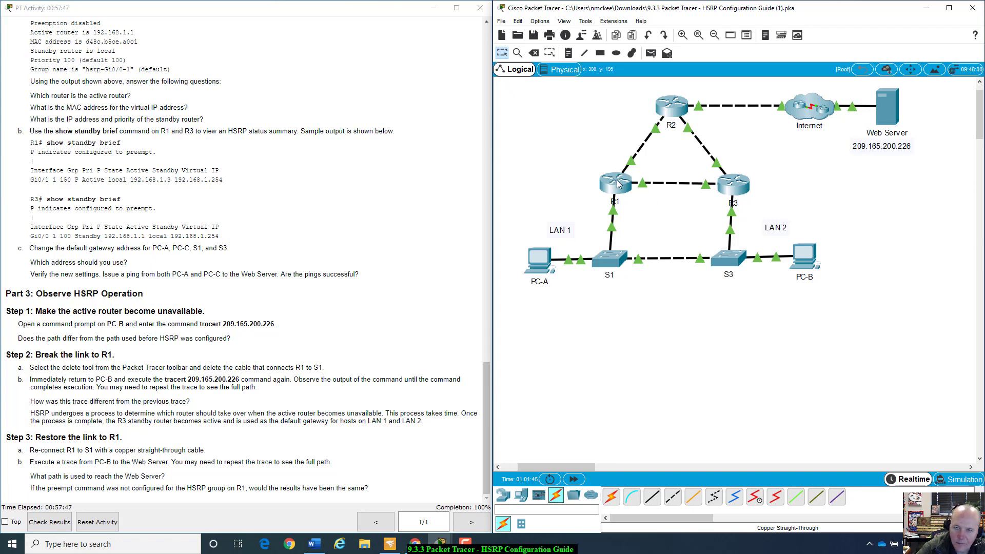
mouse_move(611, 179)
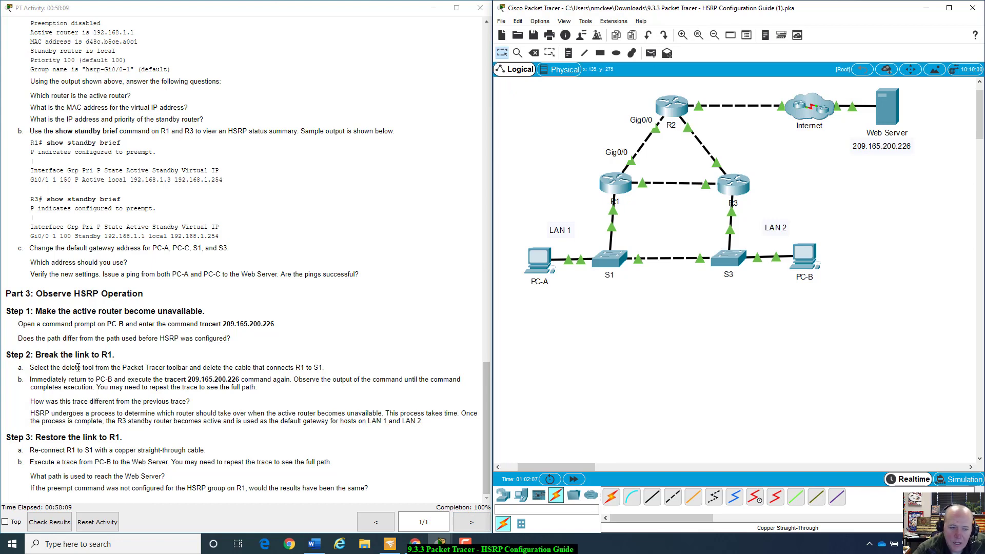
- Check the activity results, view the overall feedback, and return to the topology
left_click(49, 522)
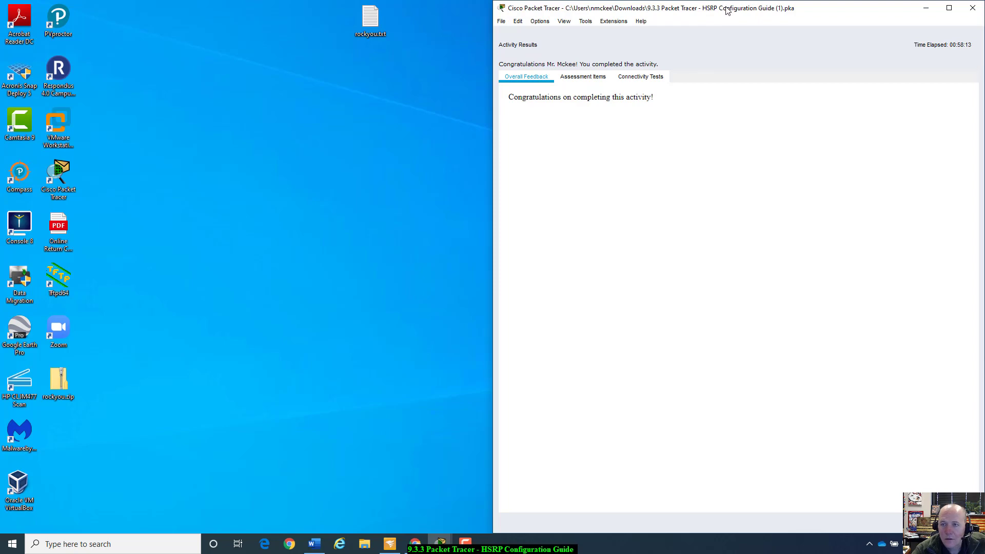
left_click_drag(727, 11, 707, 10)
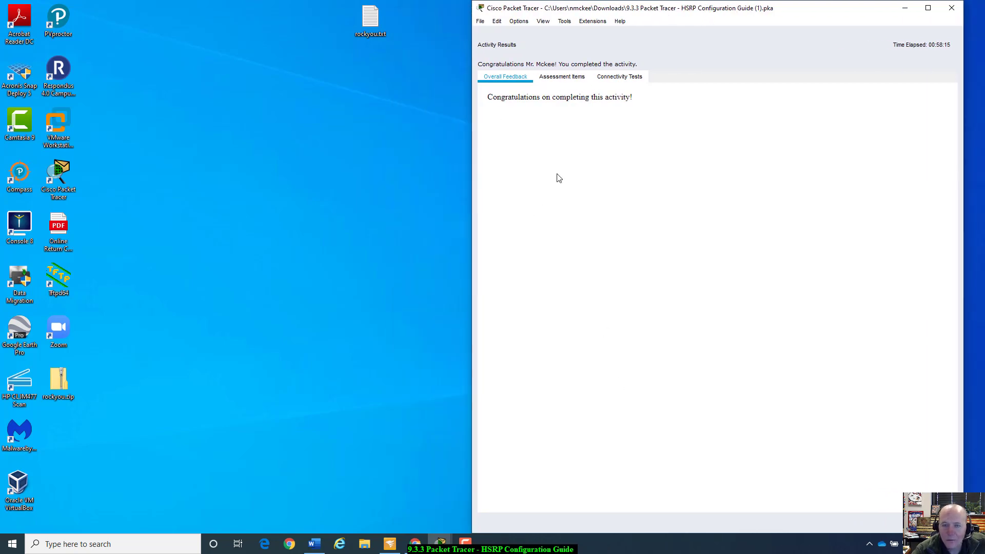
left_click(935, 522)
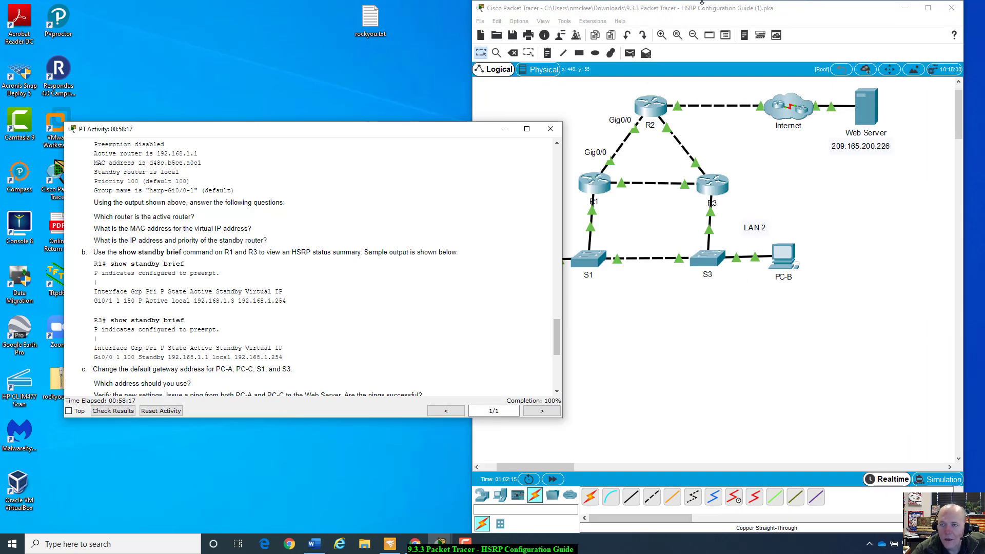
- Arrange the instructions window beside the topology and look back through the activity's parts up to the addressing table
left_click(805, 10)
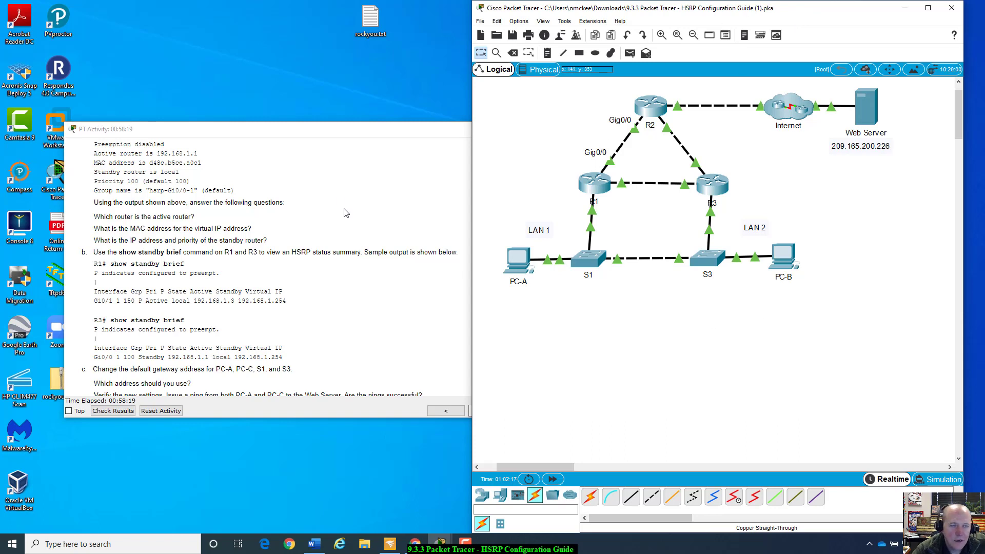
left_click_drag(303, 134, 249, 70)
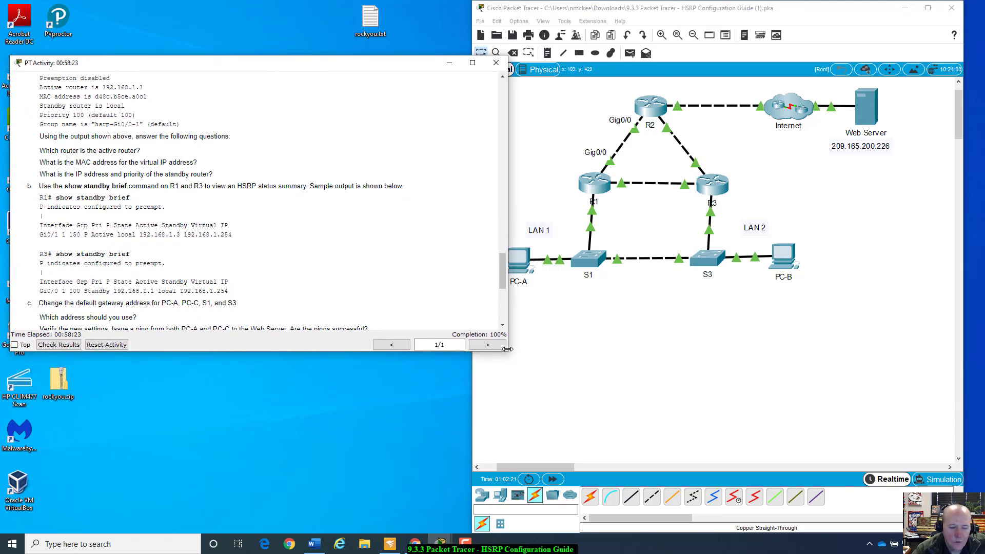
scroll(140, 224, "down", 3)
scroll(194, 251, "up", 8)
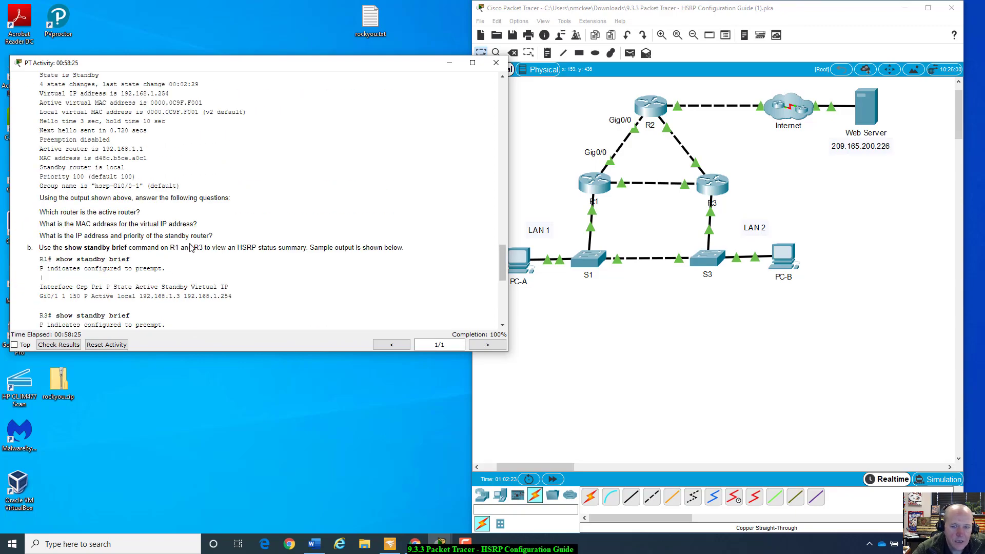
scroll(194, 252, "up", 10)
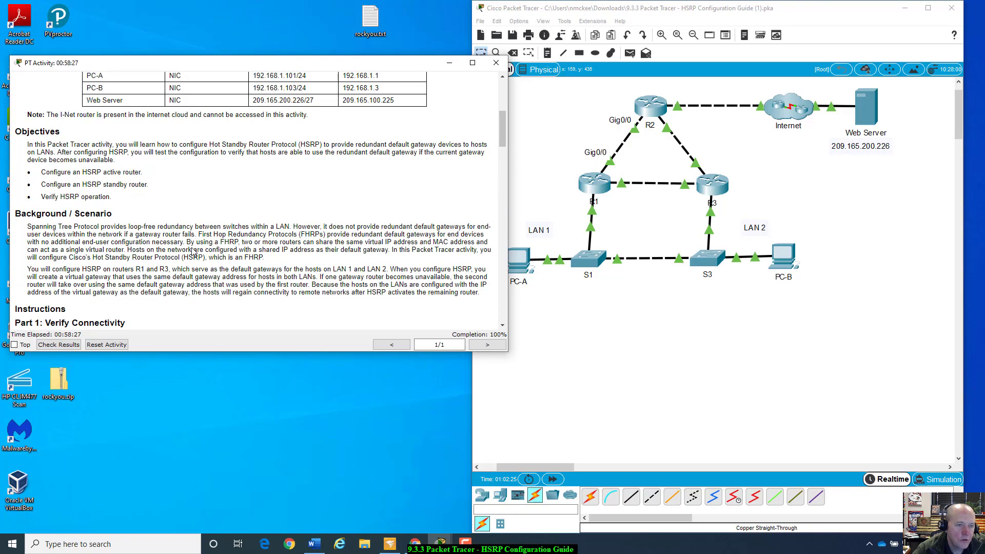
scroll(194, 252, "down", 5)
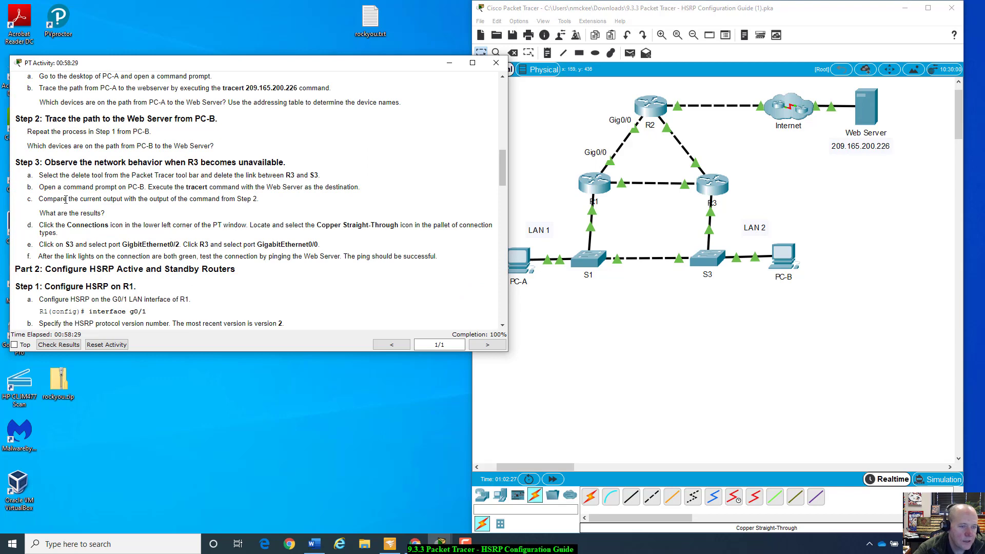
scroll(77, 206, "down", 3)
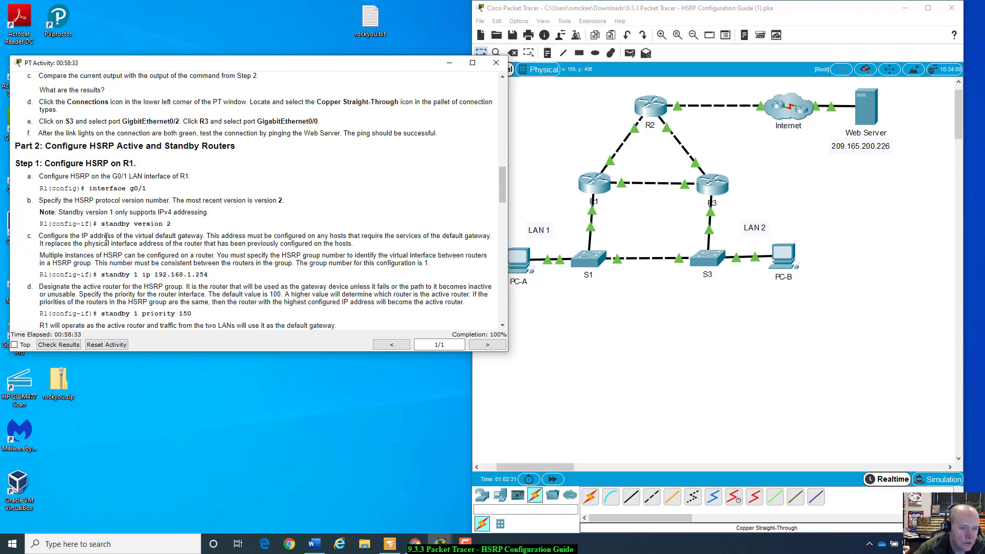
scroll(106, 237, "down", 20)
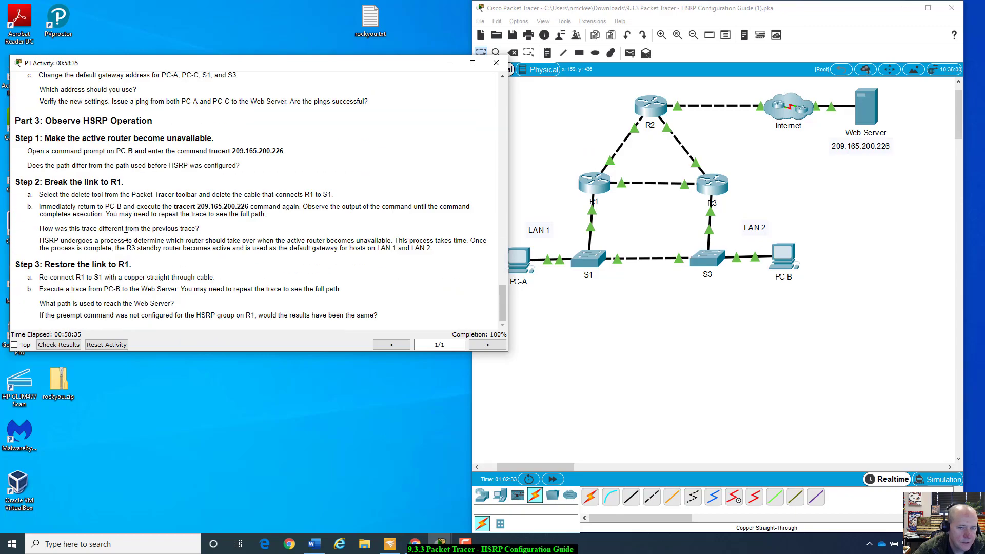
scroll(126, 238, "up", 20)
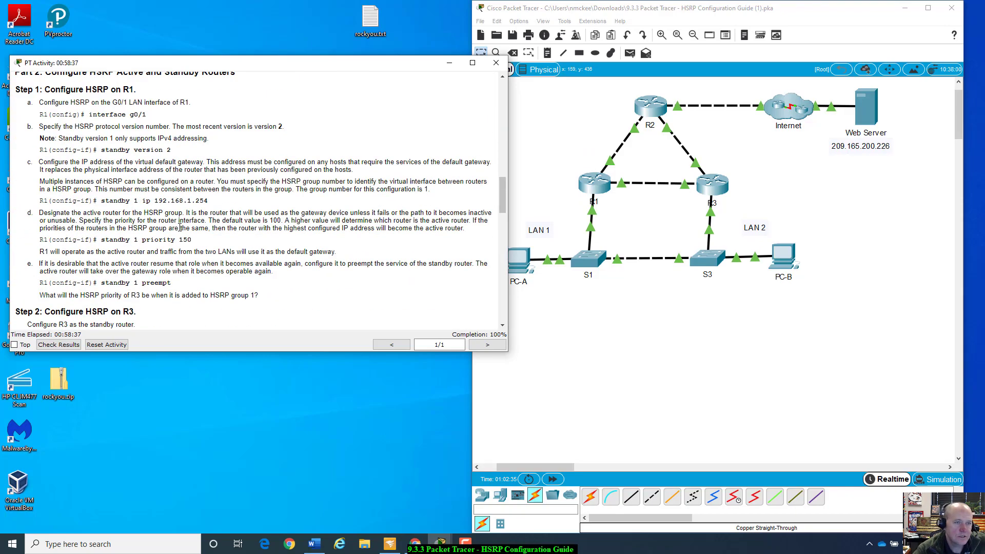
scroll(179, 228, "up", 20)
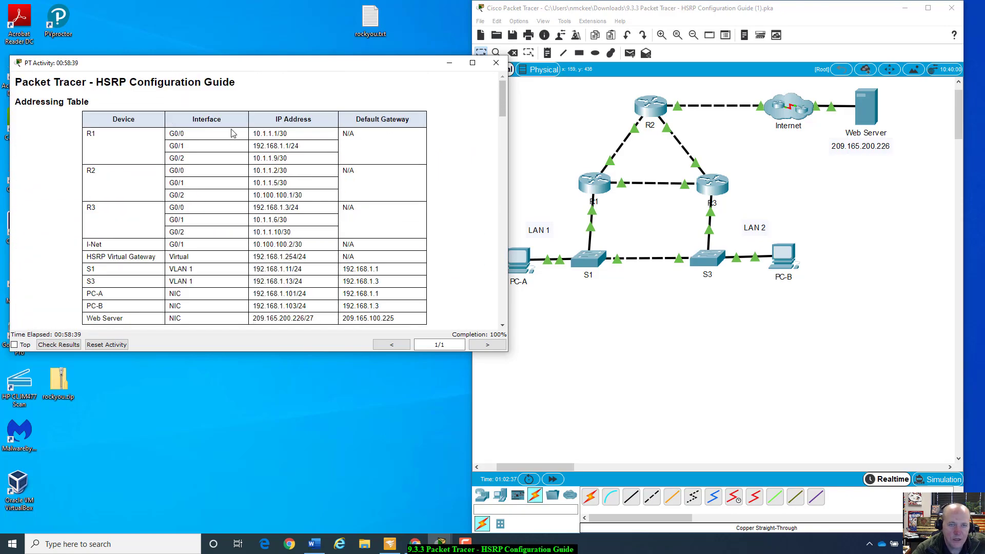
left_click_drag(270, 69, 289, 36)
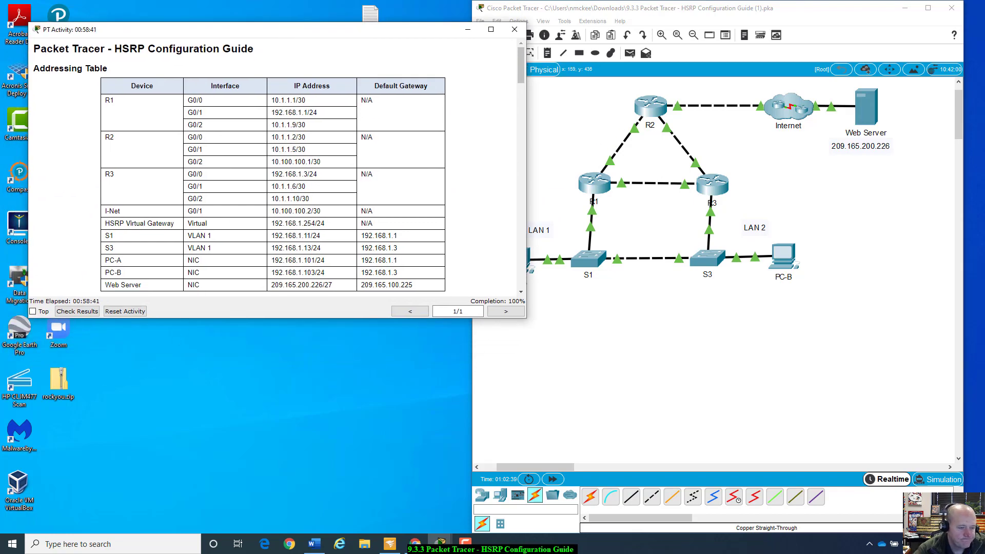